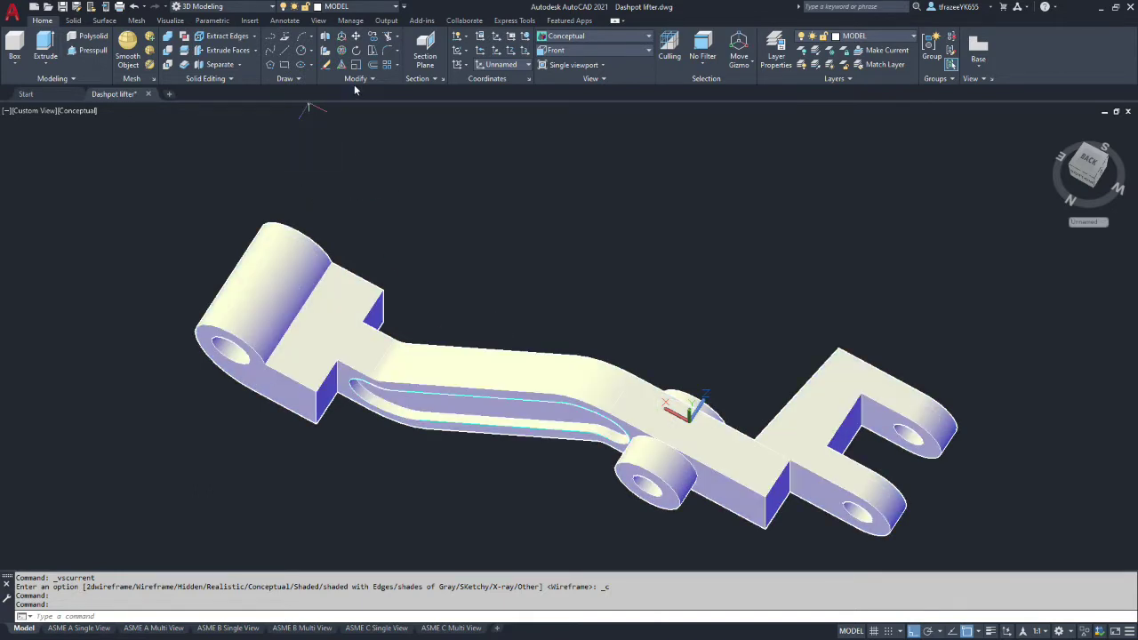
- With object snap off, fillet the arm's outer vertical corner edge beside the fork with a radius of 12
click(74, 20)
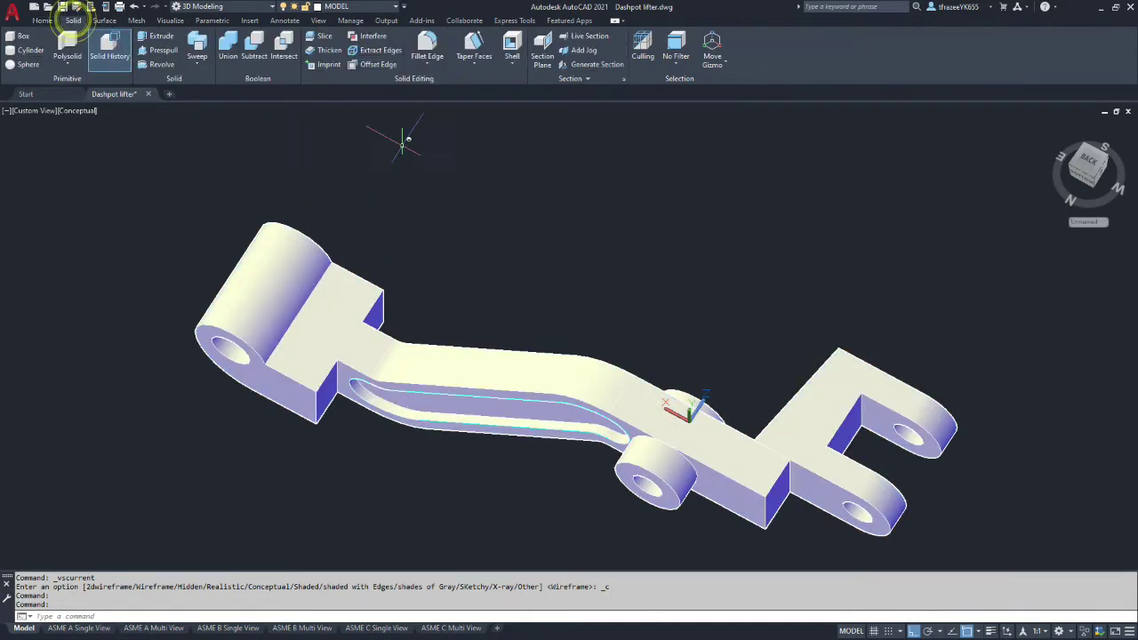
click(427, 46)
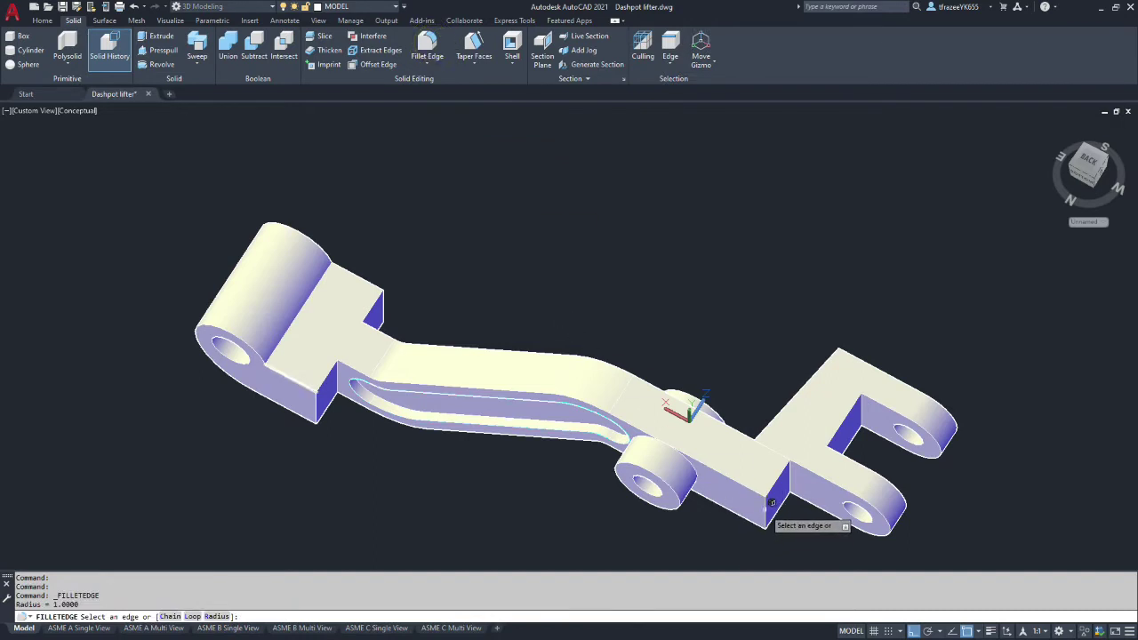
scroll(765, 544, up, 5)
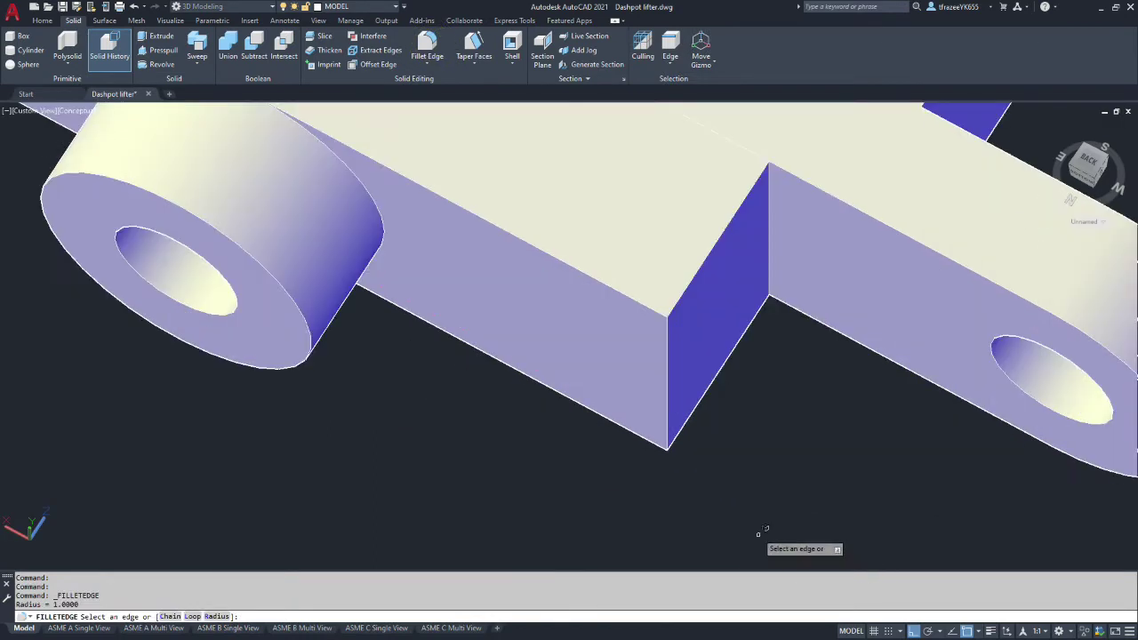
click(964, 632)
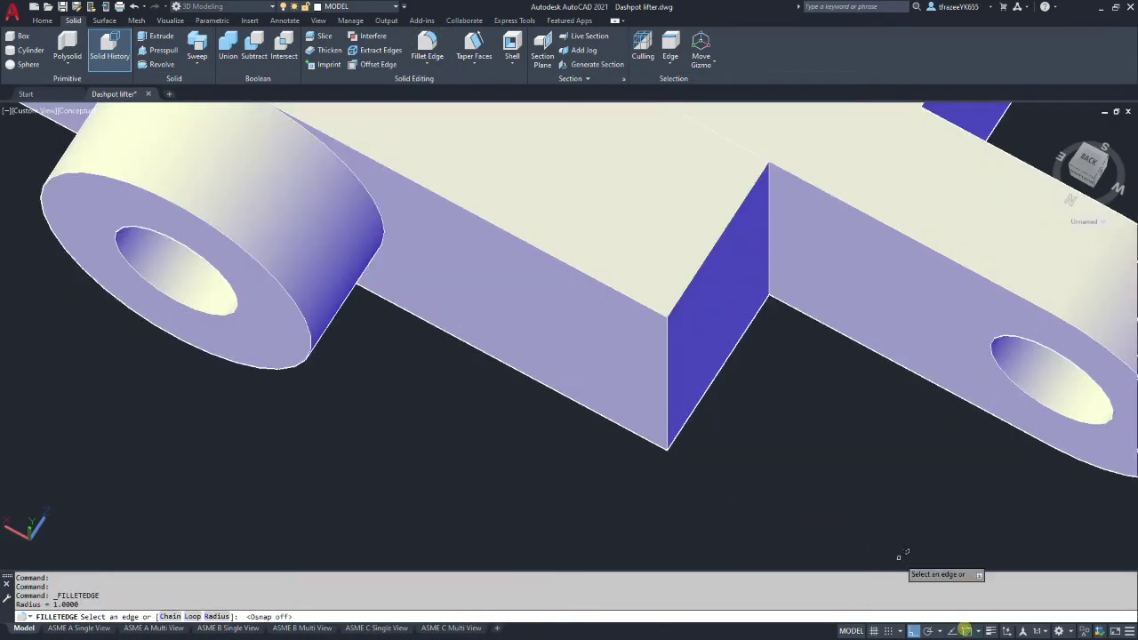
click(673, 394)
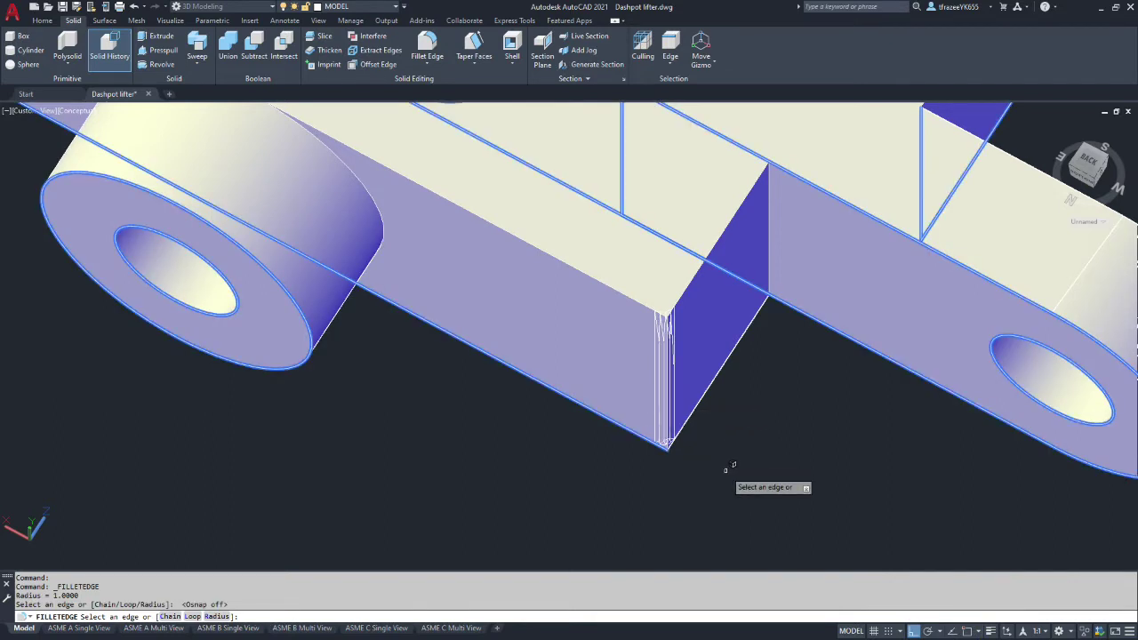
key(Return)
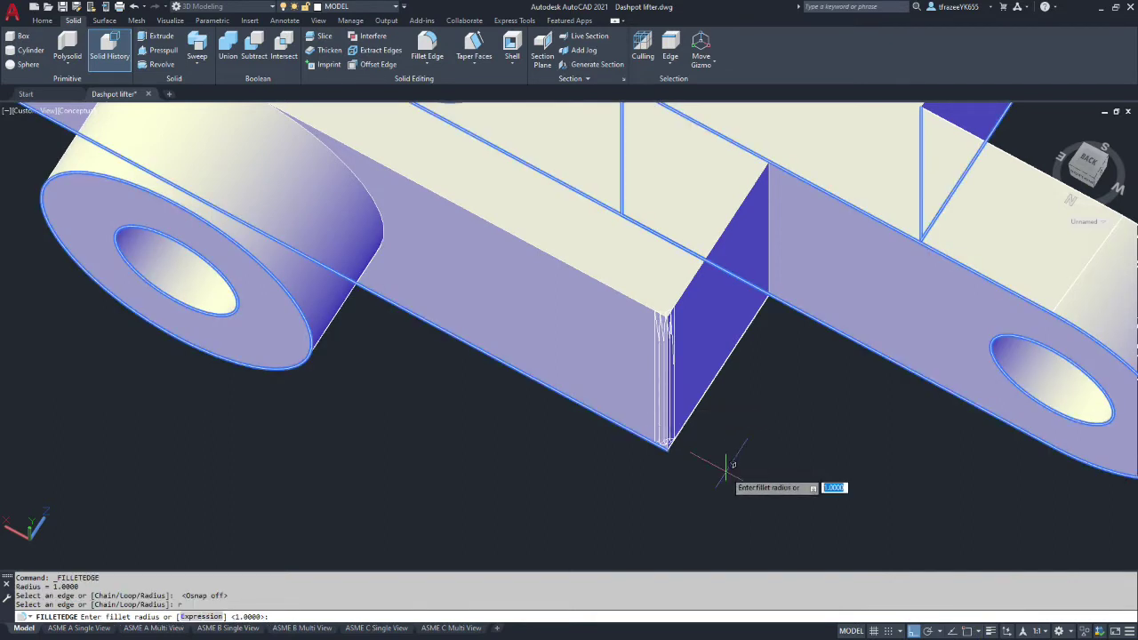
key(Return)
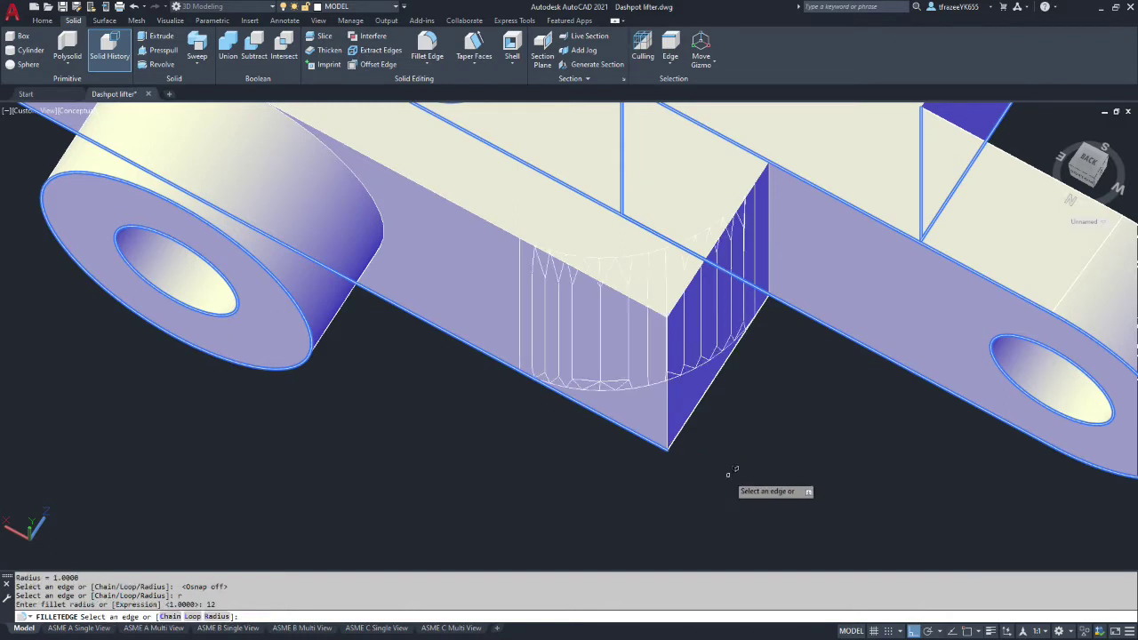
key(Return)
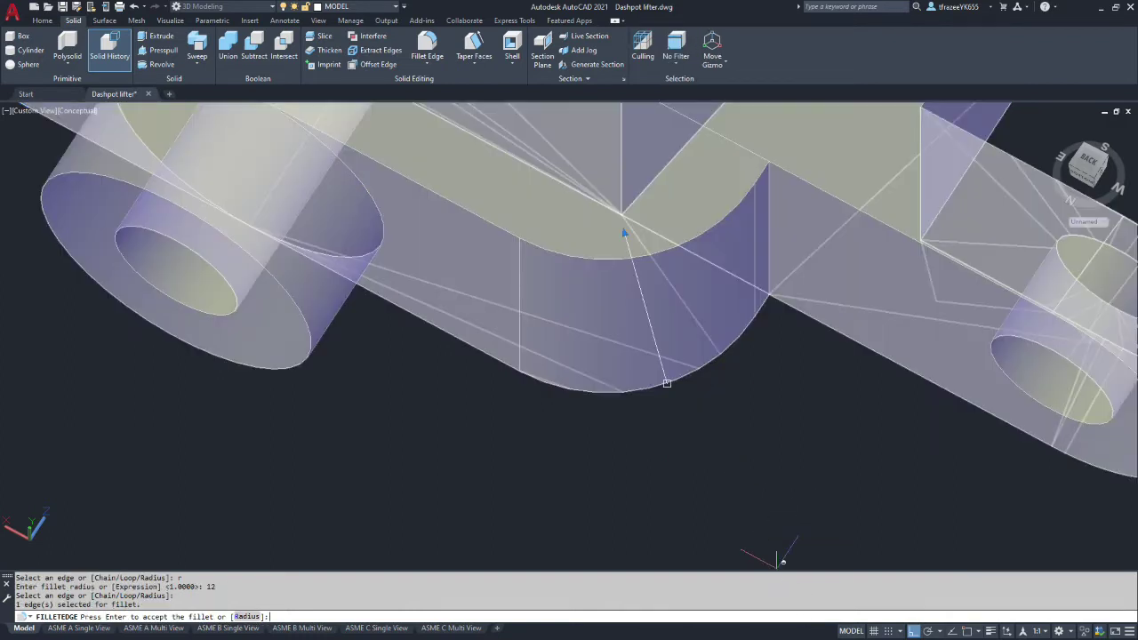
key(Return)
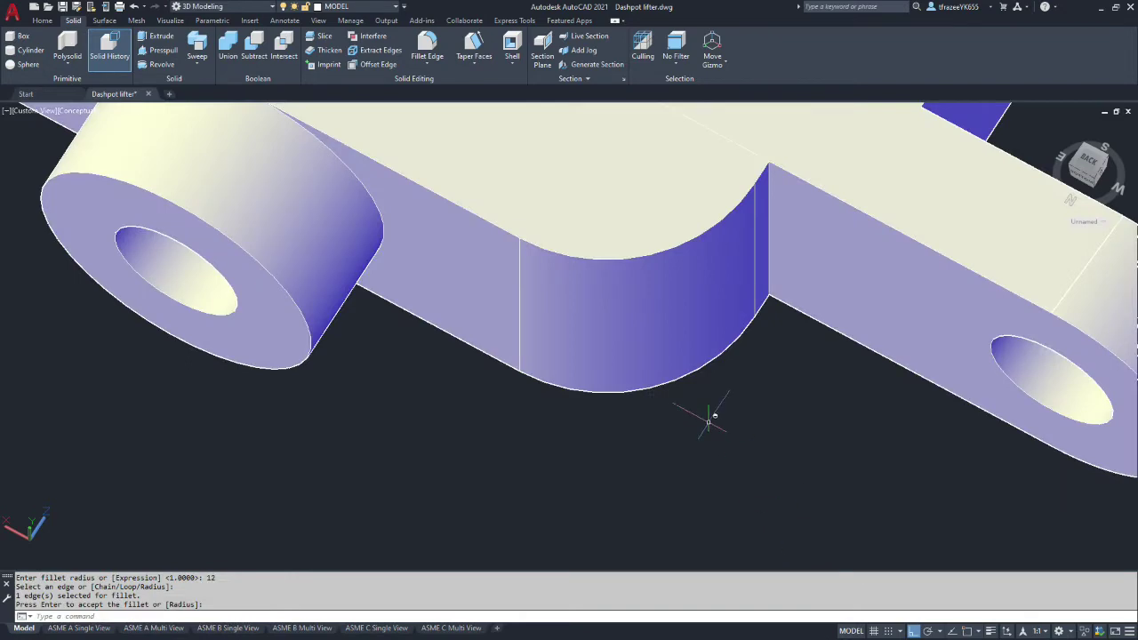
scroll(672, 373, down, 10)
shift+middle_drag(709, 419, 478, 364)
scroll(478, 363, down, 6)
scroll(343, 336, up, 6)
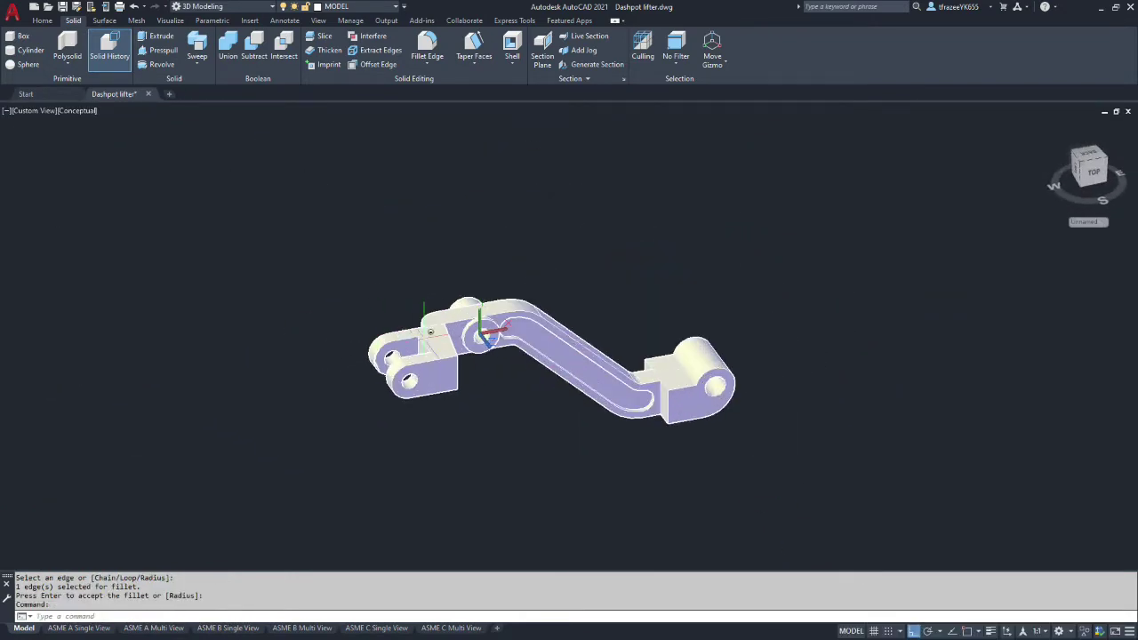
scroll(662, 462, down, 4)
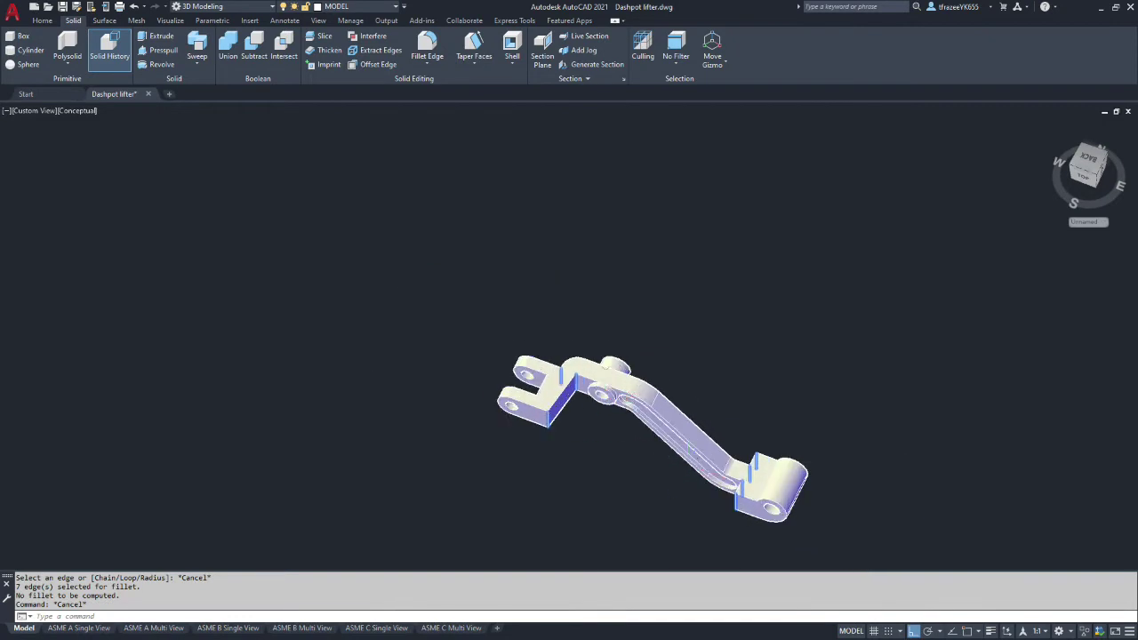
scroll(685, 419, up, 2)
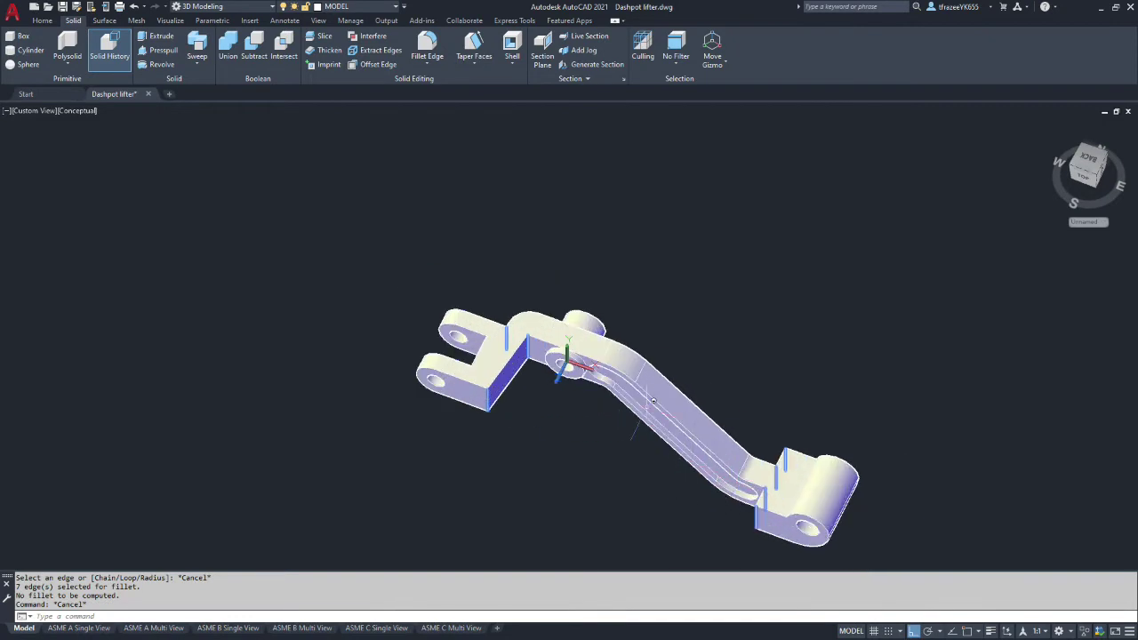
scroll(772, 448, up, 3)
scroll(757, 452, down, 6)
key(Escape)
key(Escape)
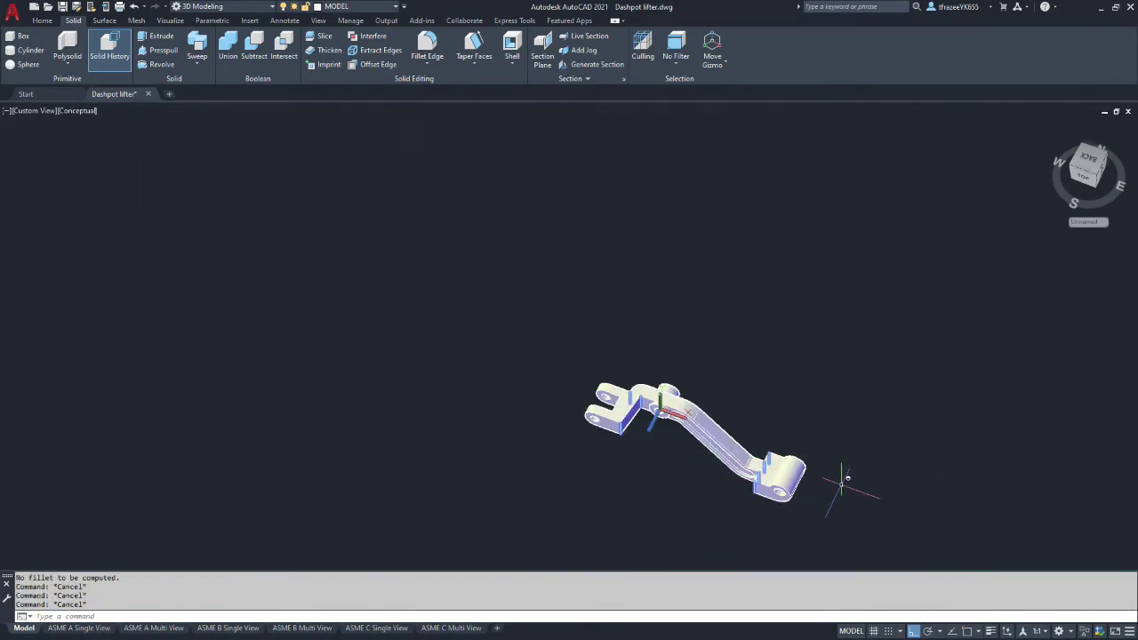
- Reapply the Conceptual visual style and switch the model to the Top view
click(72, 108)
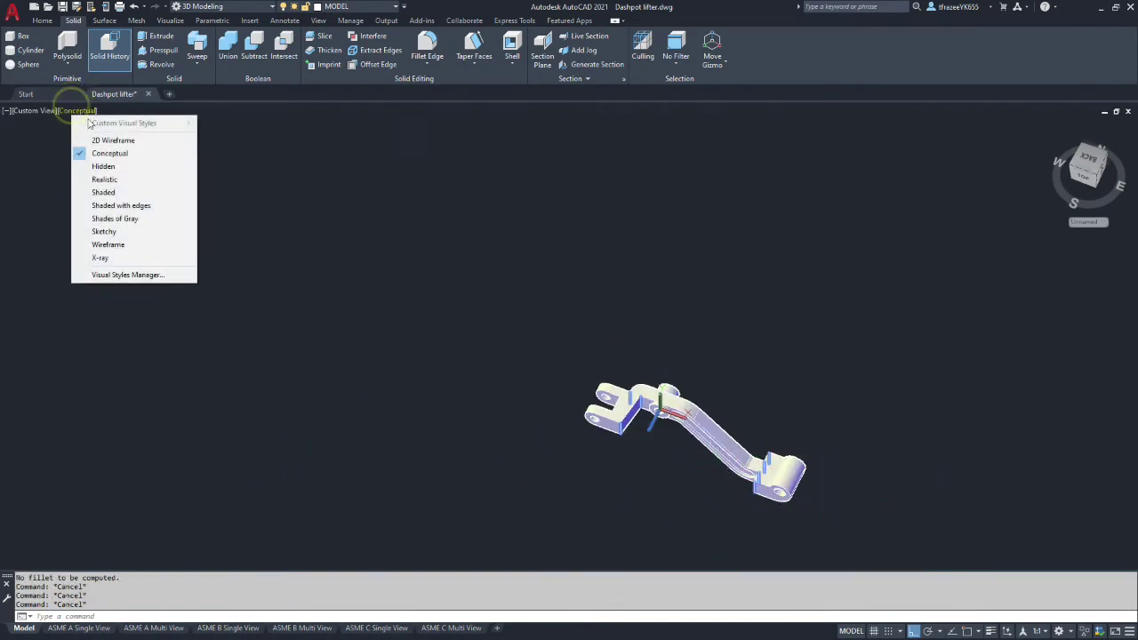
click(97, 155)
scroll(782, 471, down, 2)
scroll(796, 469, up, 5)
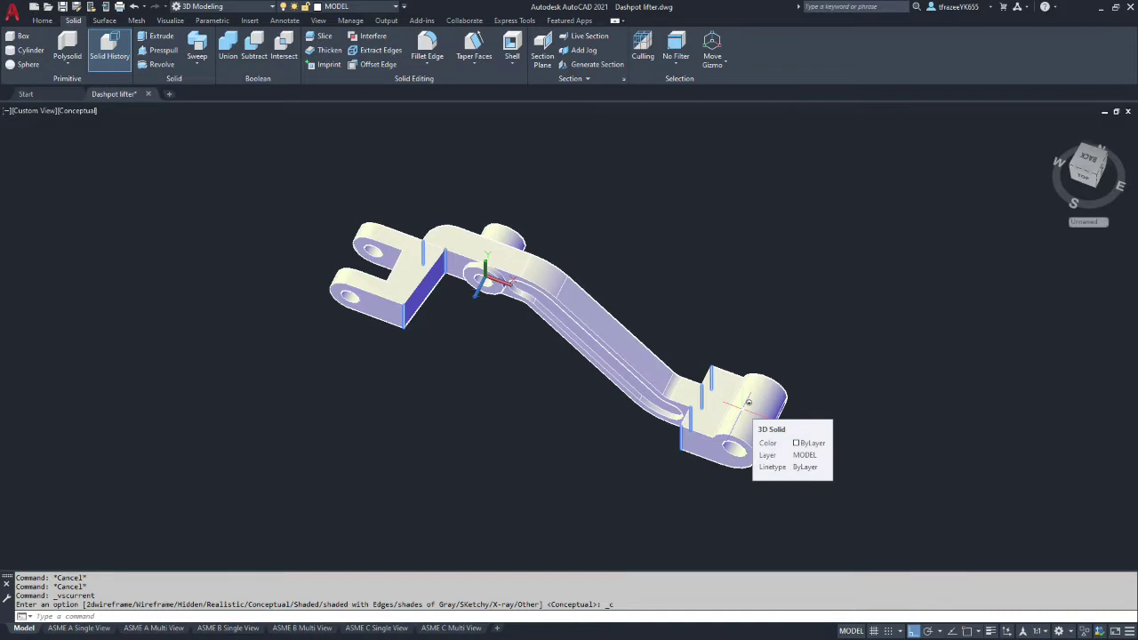
shift+middle_drag(719, 470, 533, 419)
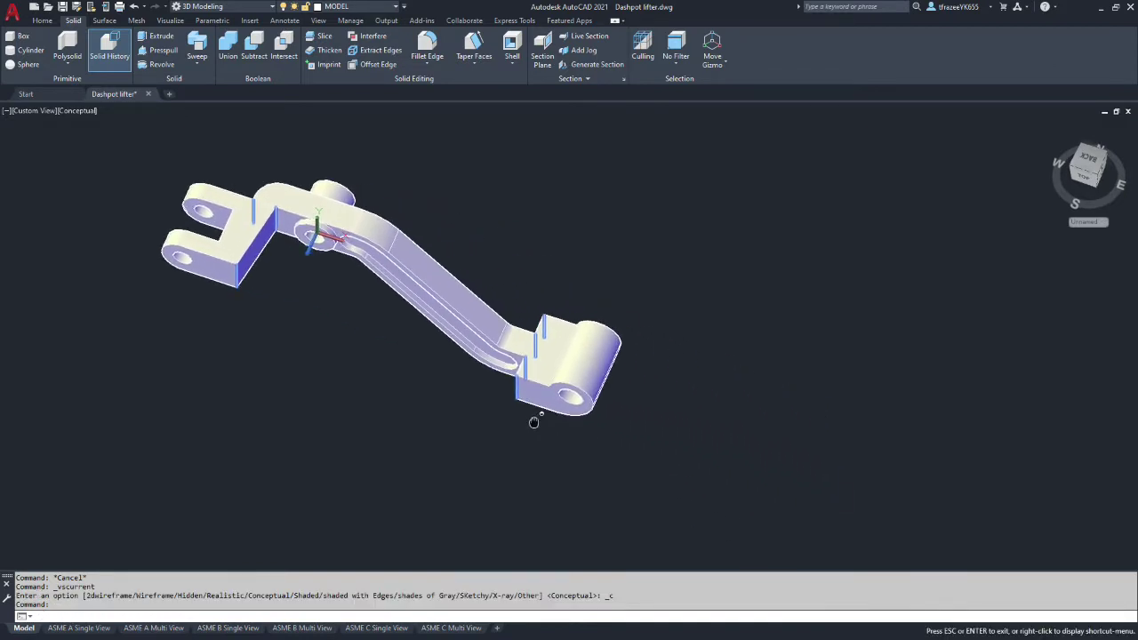
shift+middle_drag(614, 400, 629, 432)
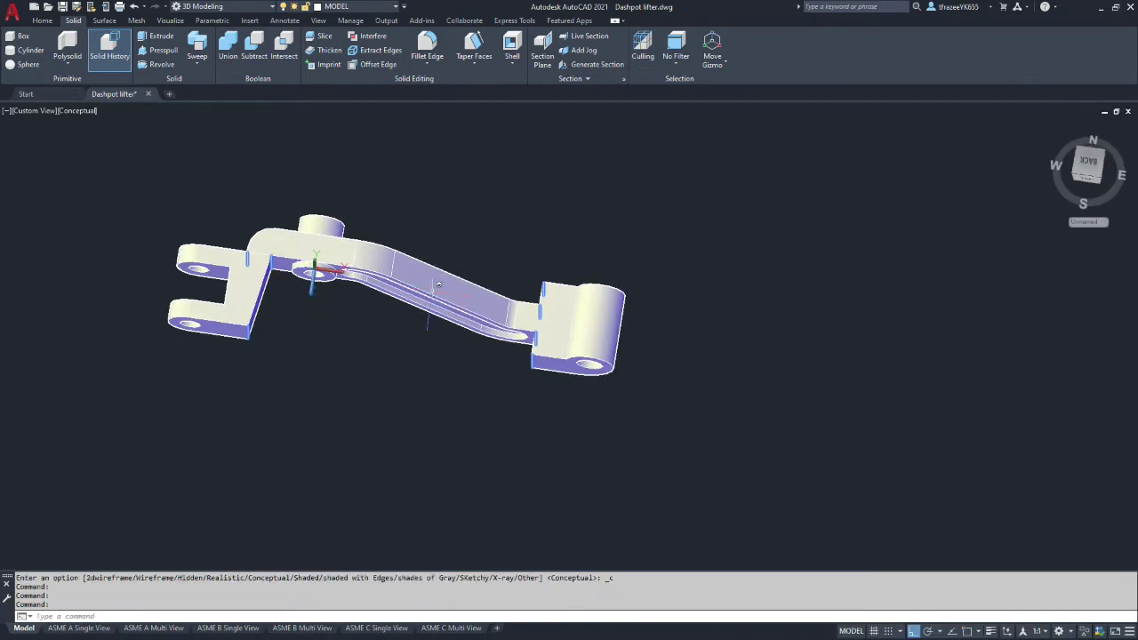
click(44, 20)
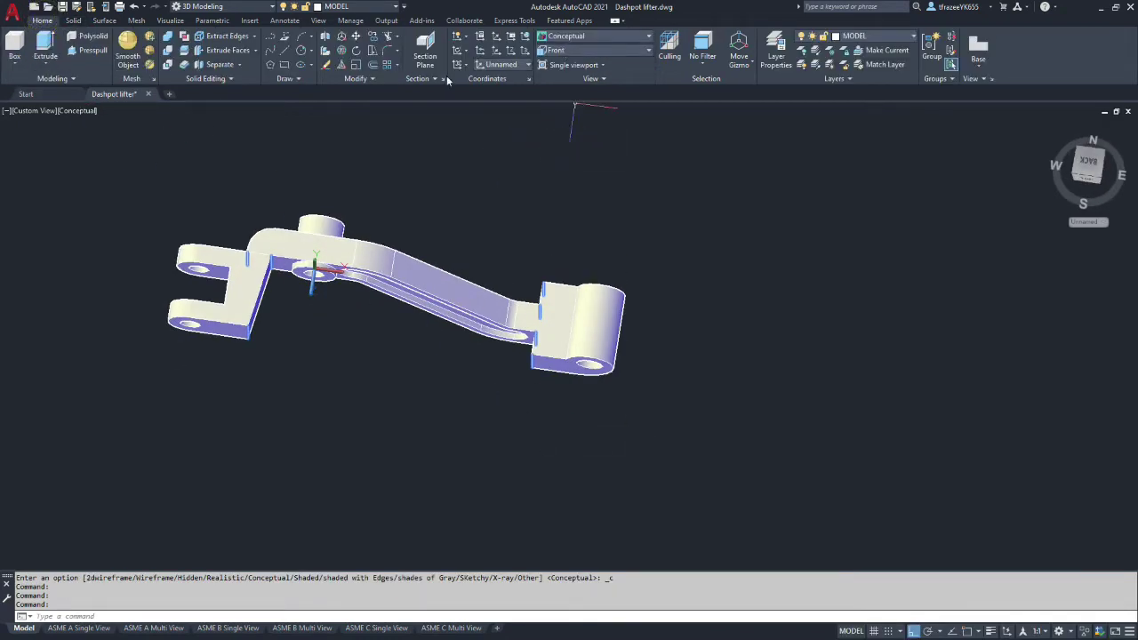
click(571, 55)
click(569, 64)
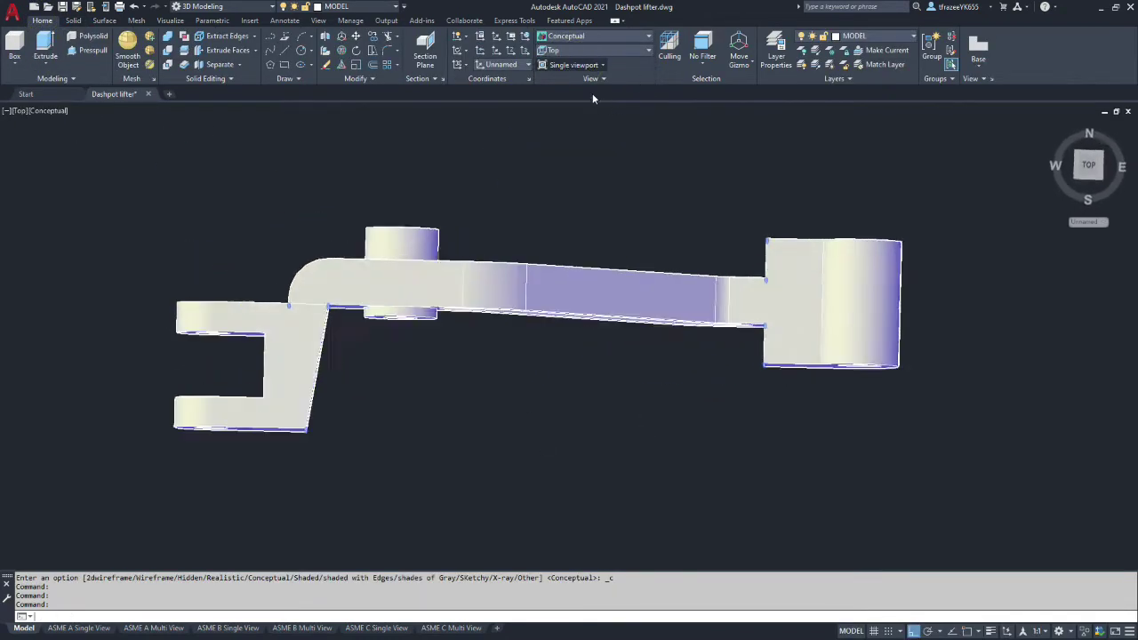
- With object snap on, draw a straight line from the end block's corner by the arm out past the cylindrical boss
scroll(747, 171, down, 4)
scroll(782, 224, up, 3)
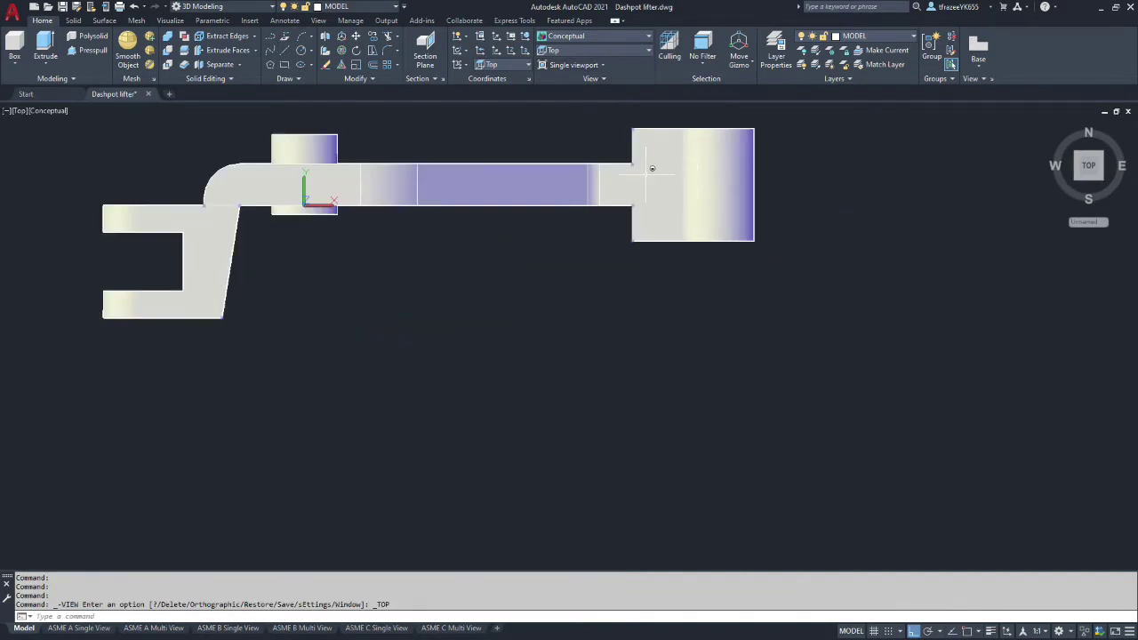
scroll(663, 171, up, 2)
scroll(667, 173, down, 3)
shift+middle_drag(667, 173, 667, 198)
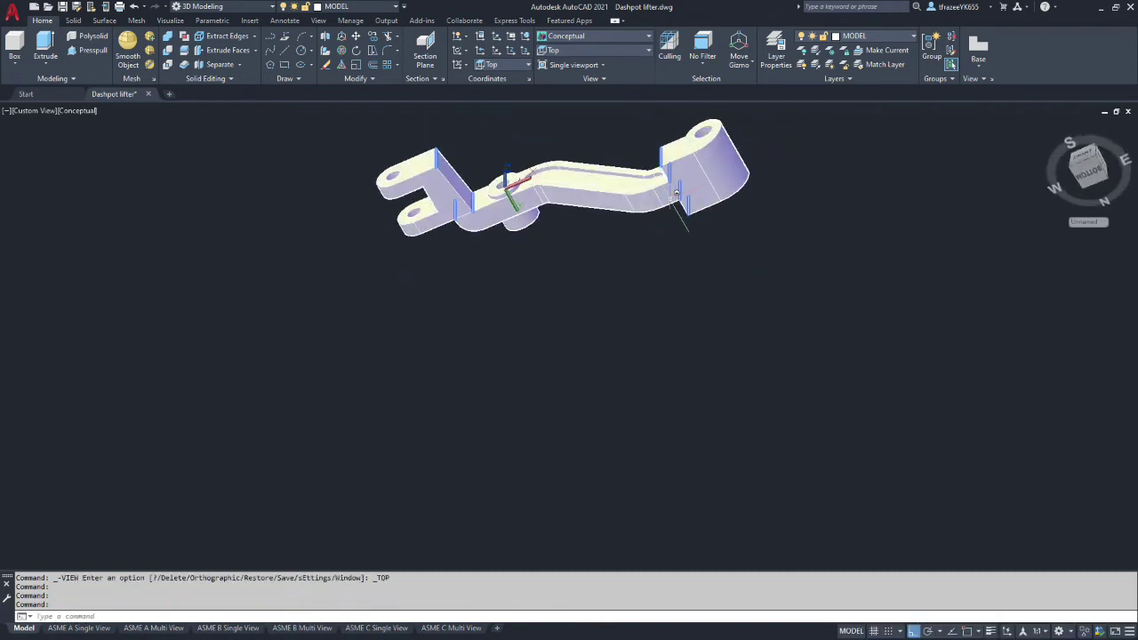
scroll(685, 204, up, 3)
scroll(697, 199, down, 6)
scroll(727, 184, up, 5)
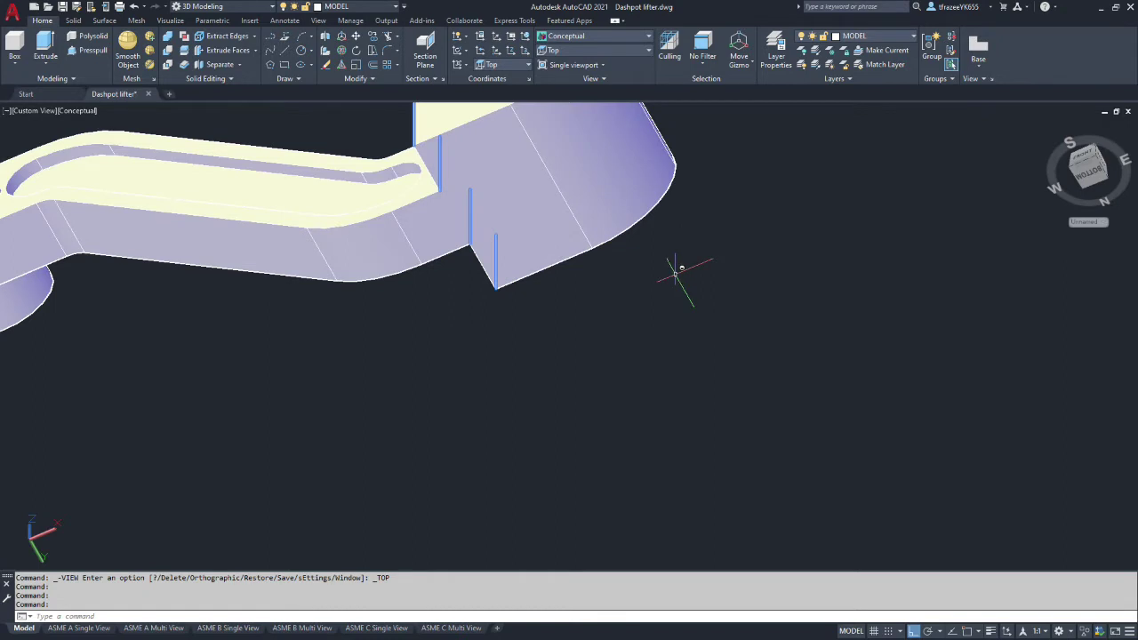
click(288, 52)
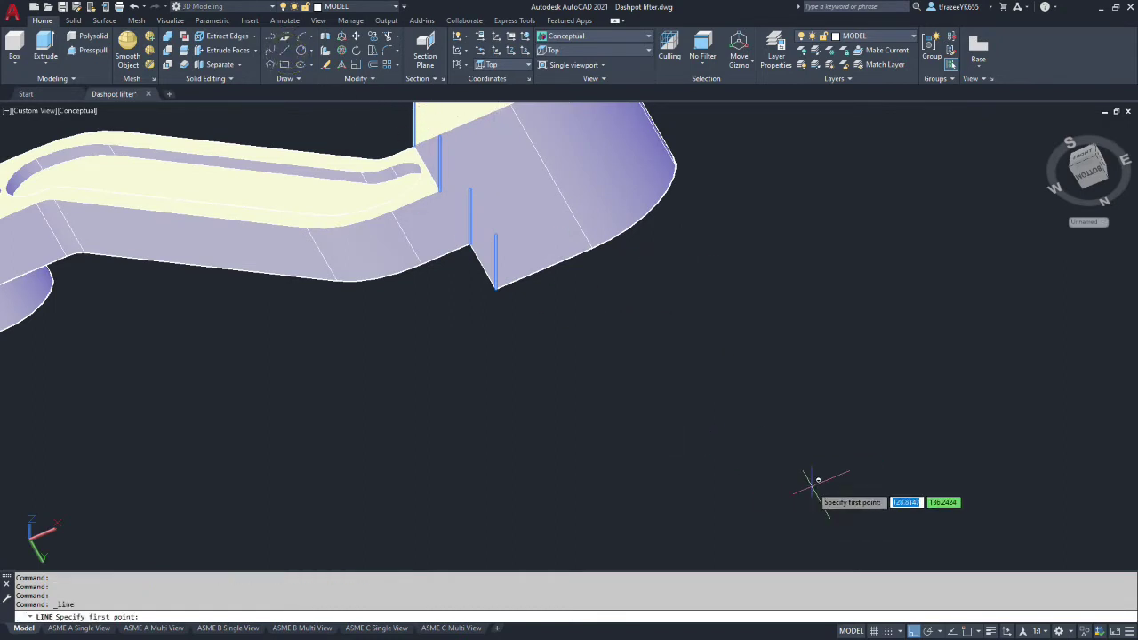
click(968, 632)
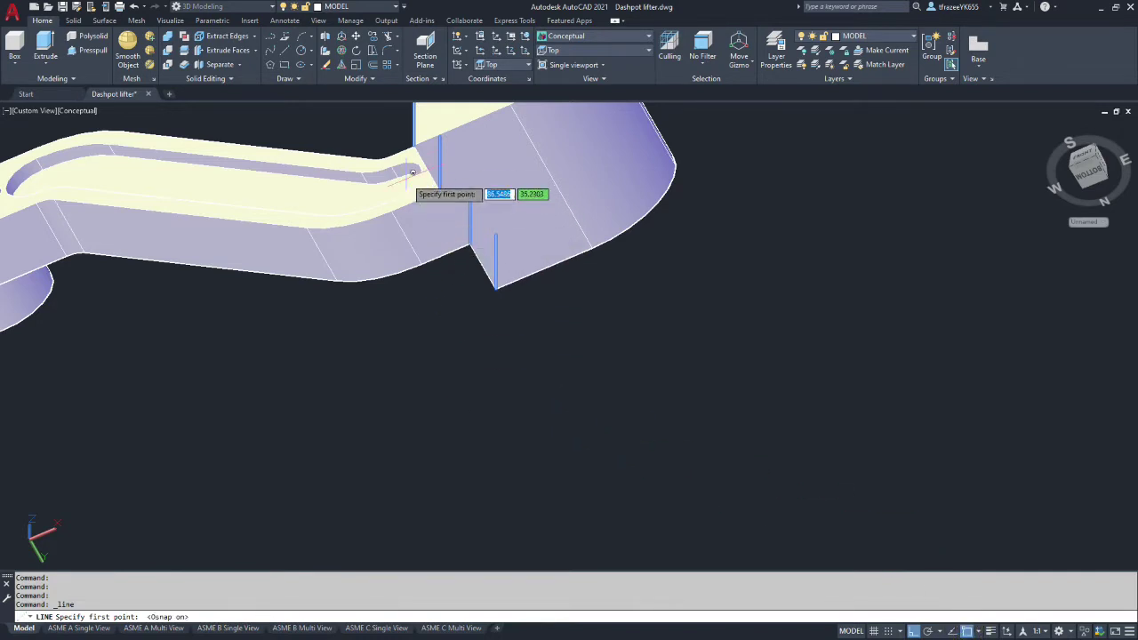
click(434, 152)
scroll(588, 144, down, 3)
scroll(588, 143, down, 2)
click(639, 115)
key(Escape)
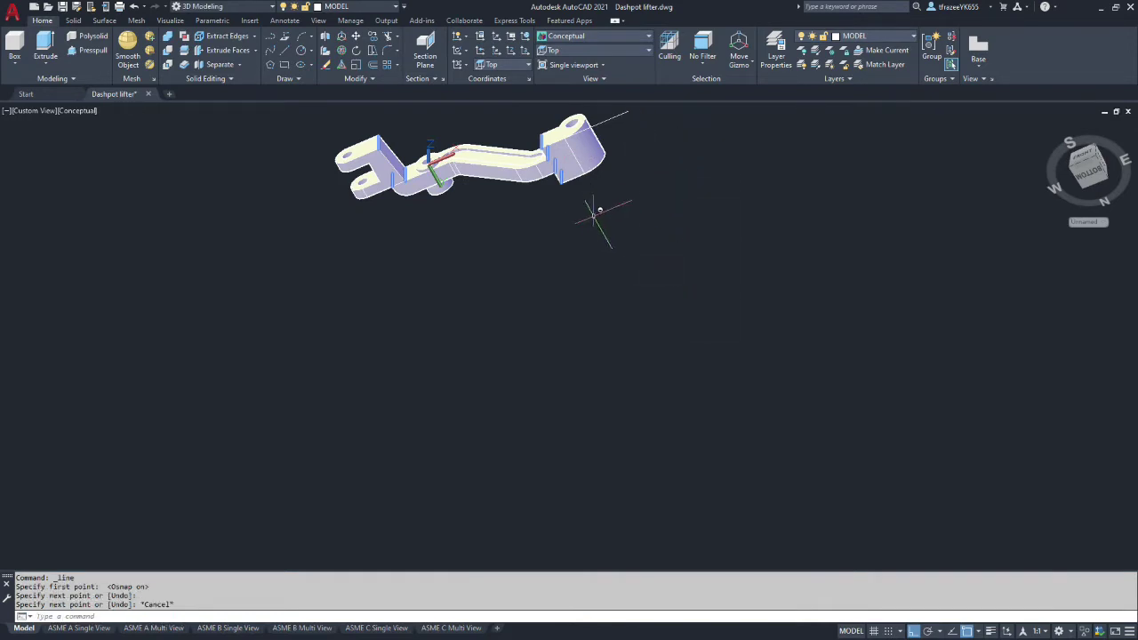
- Offset the new construction line by 9 toward the opposite side of the end block
scroll(594, 212, up, 3)
scroll(592, 193, down, 5)
scroll(583, 160, up, 5)
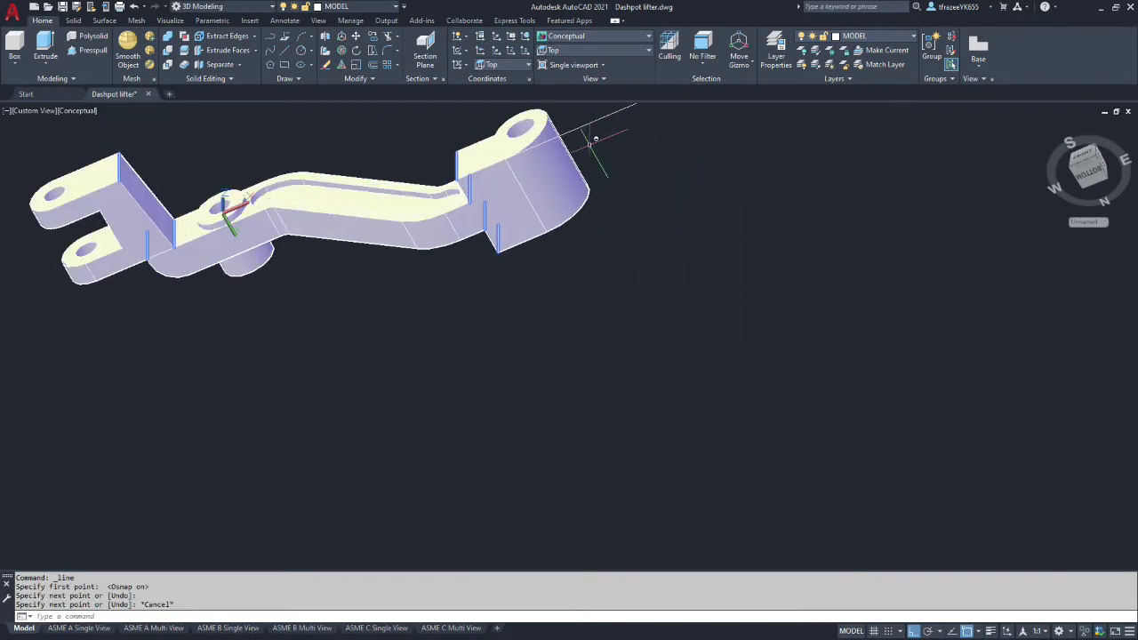
scroll(596, 140, up, 4)
scroll(648, 162, down, 5)
scroll(622, 133, up, 3)
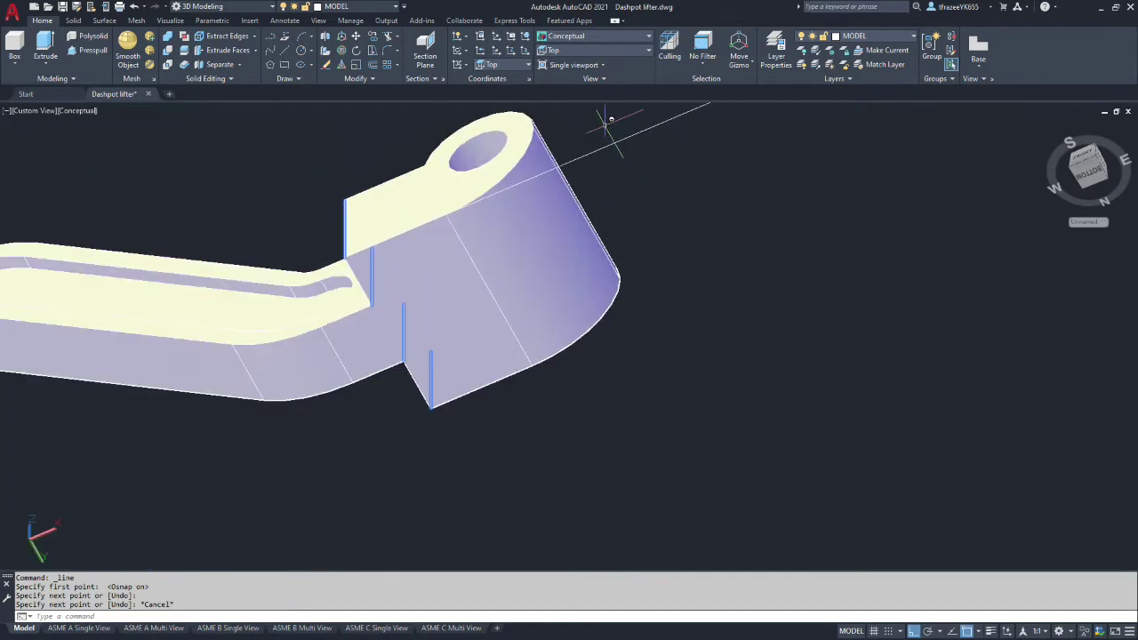
click(373, 65)
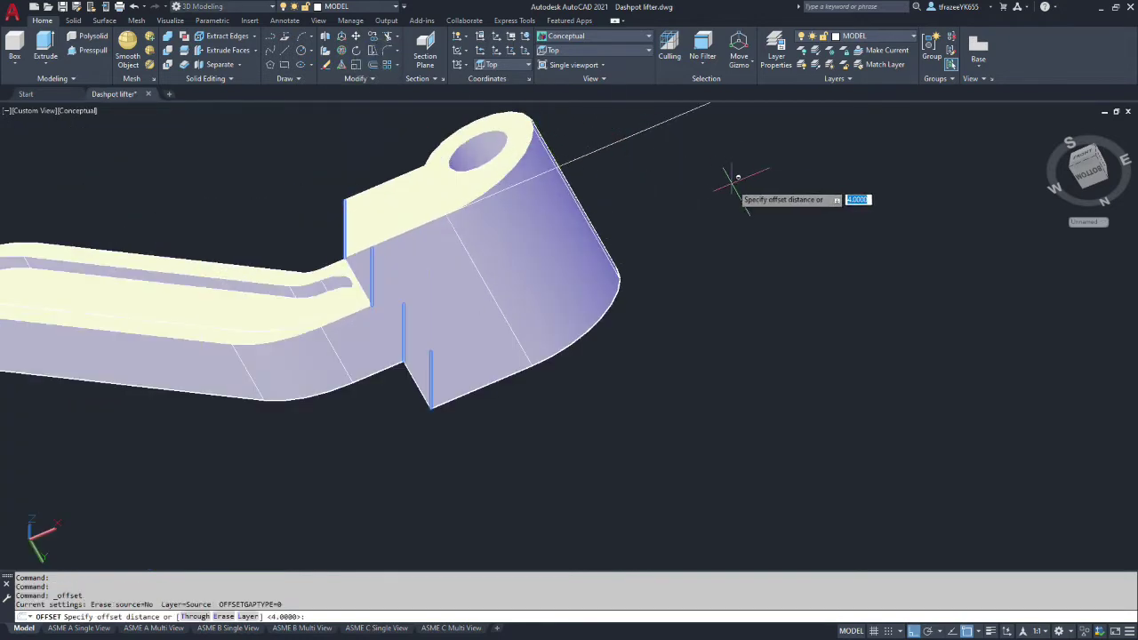
text(9)
key(Return)
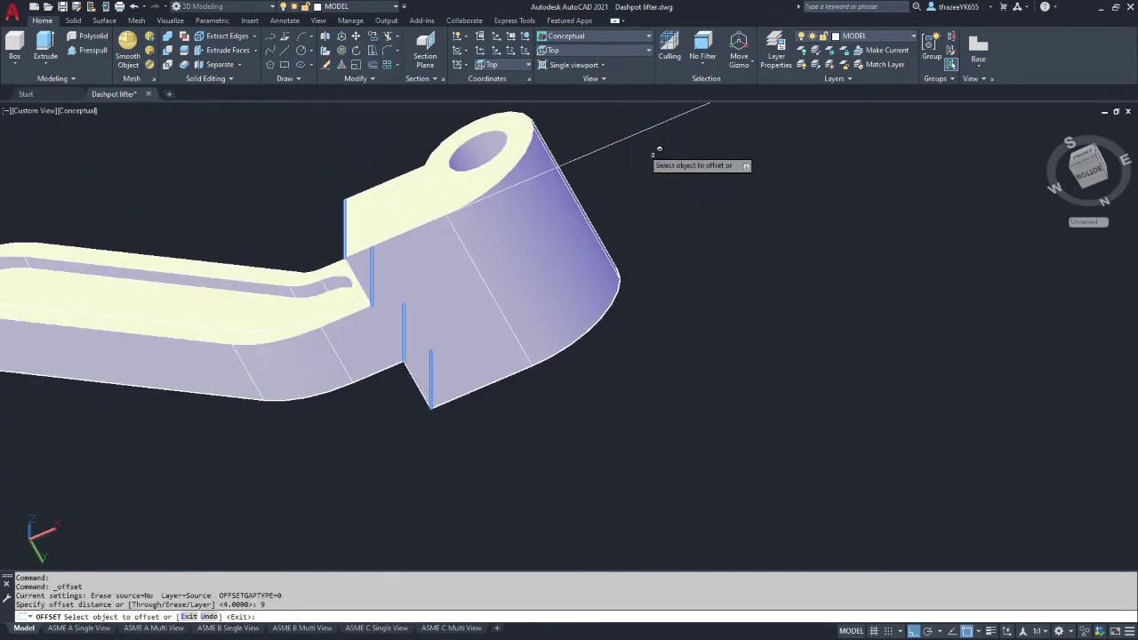
click(627, 138)
click(642, 148)
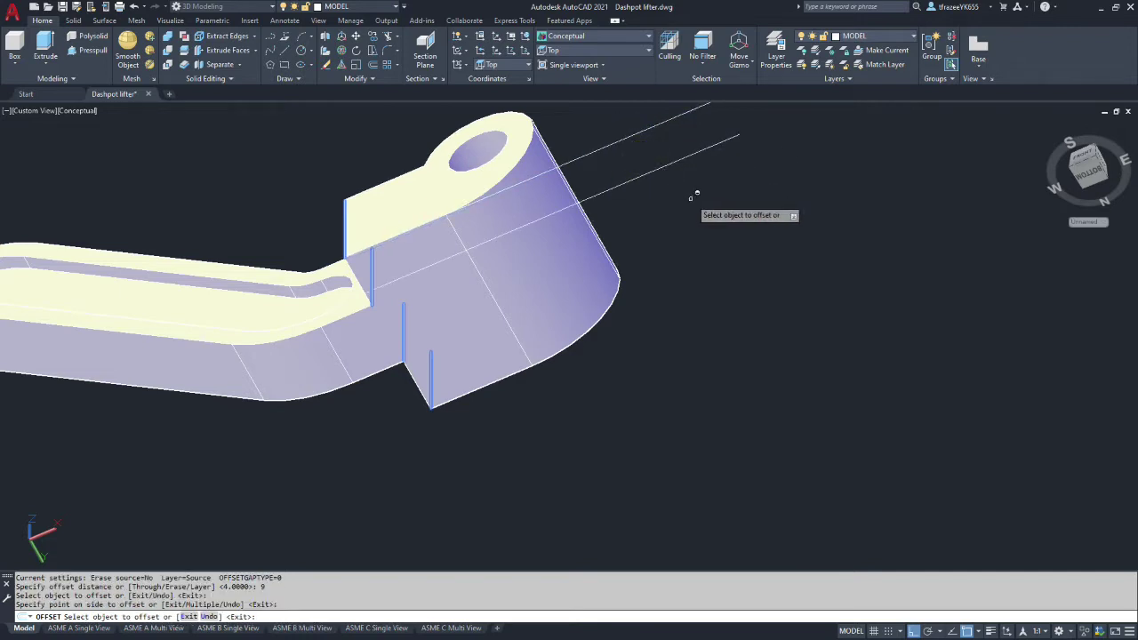
key(Return)
- Offset the second construction line by 20 farther in the same direction across the end block
key(Return)
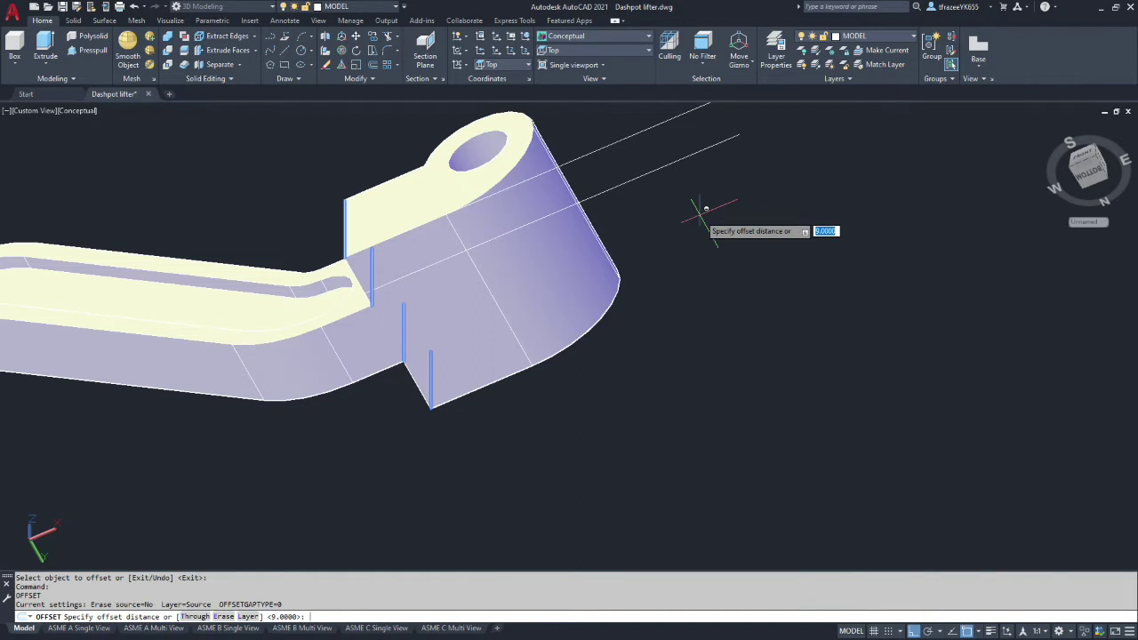
text(20)
key(Return)
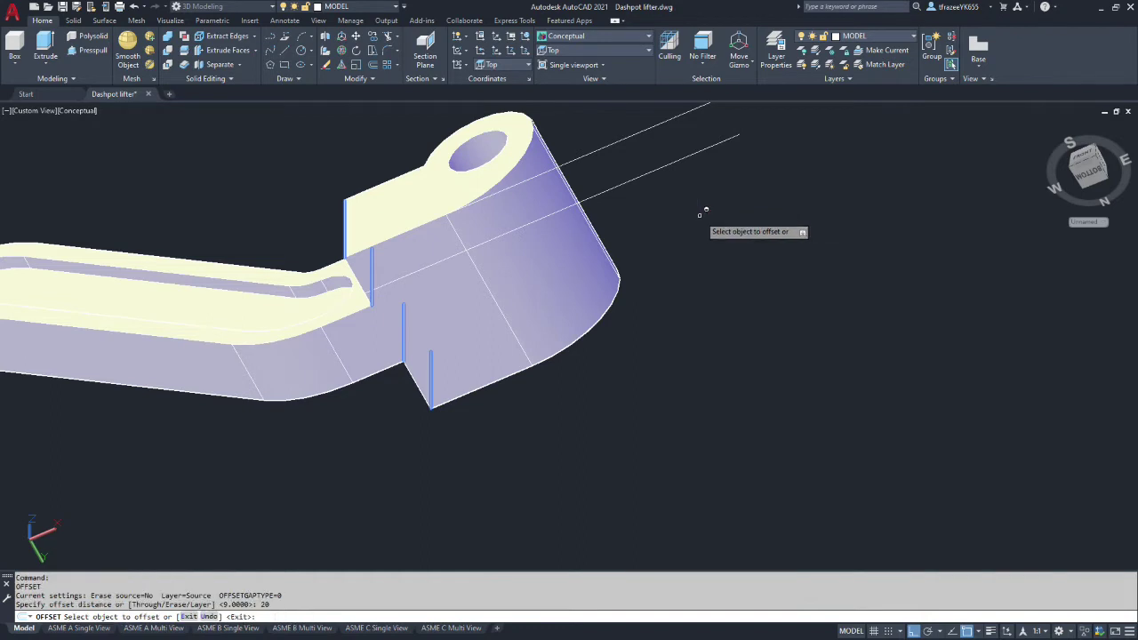
click(647, 175)
click(655, 188)
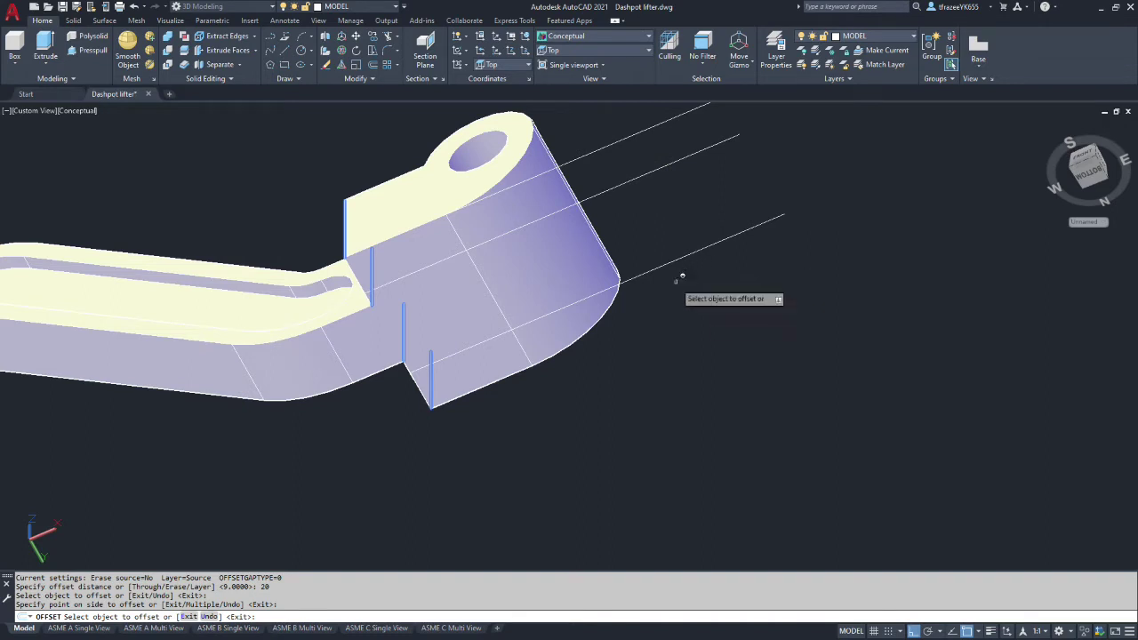
click(363, 275)
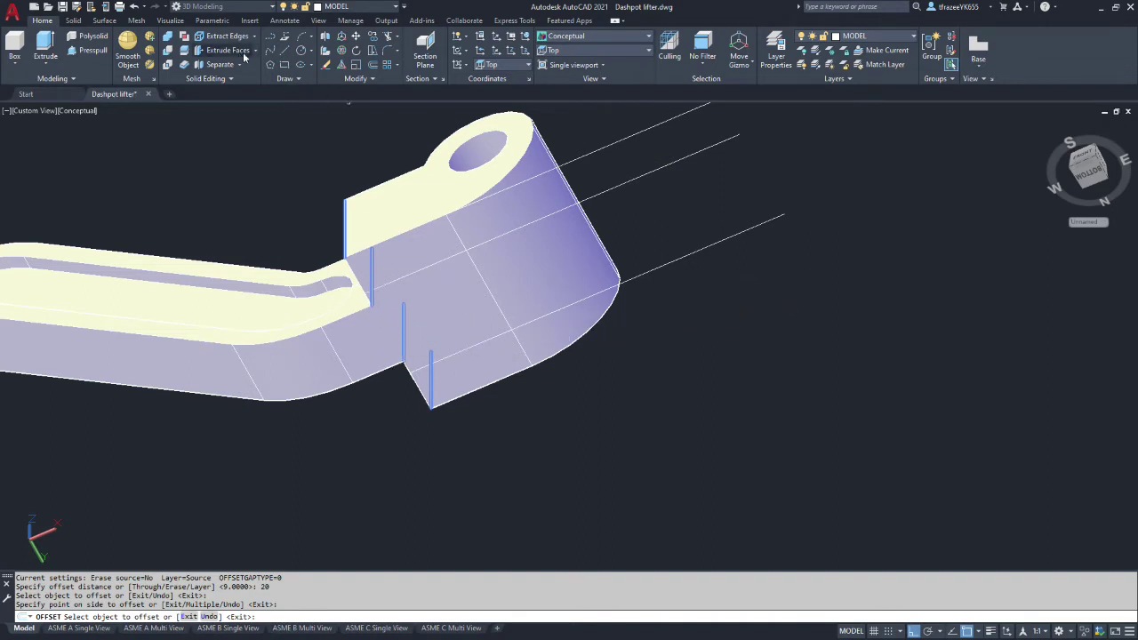
- Draw a line across the end block's arm-side face, connecting the two offset construction lines
click(286, 52)
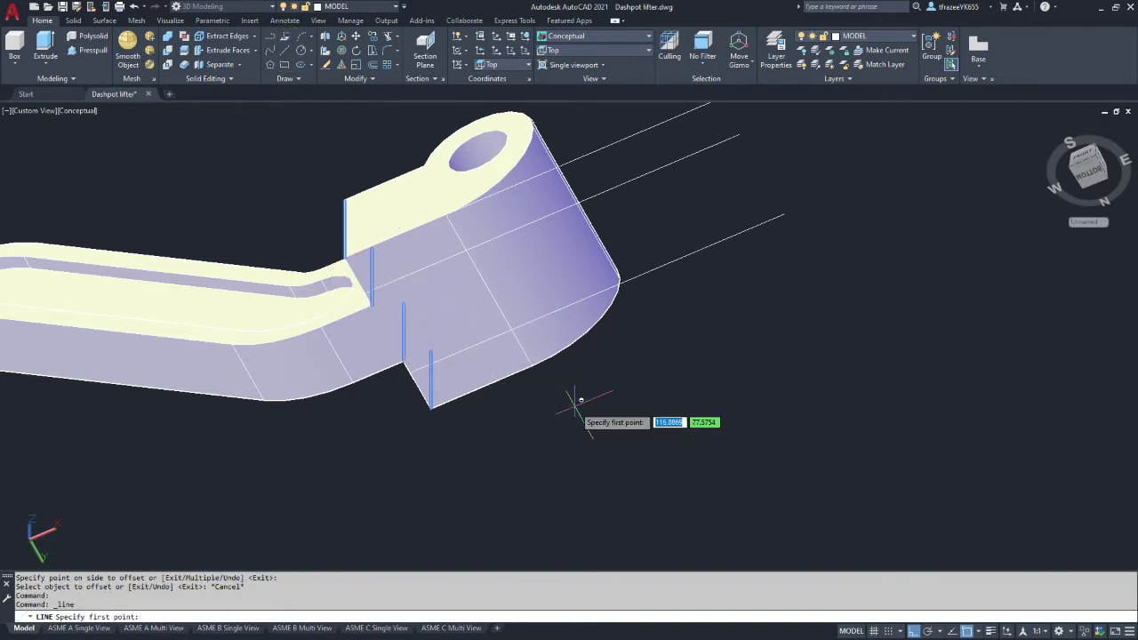
click(366, 293)
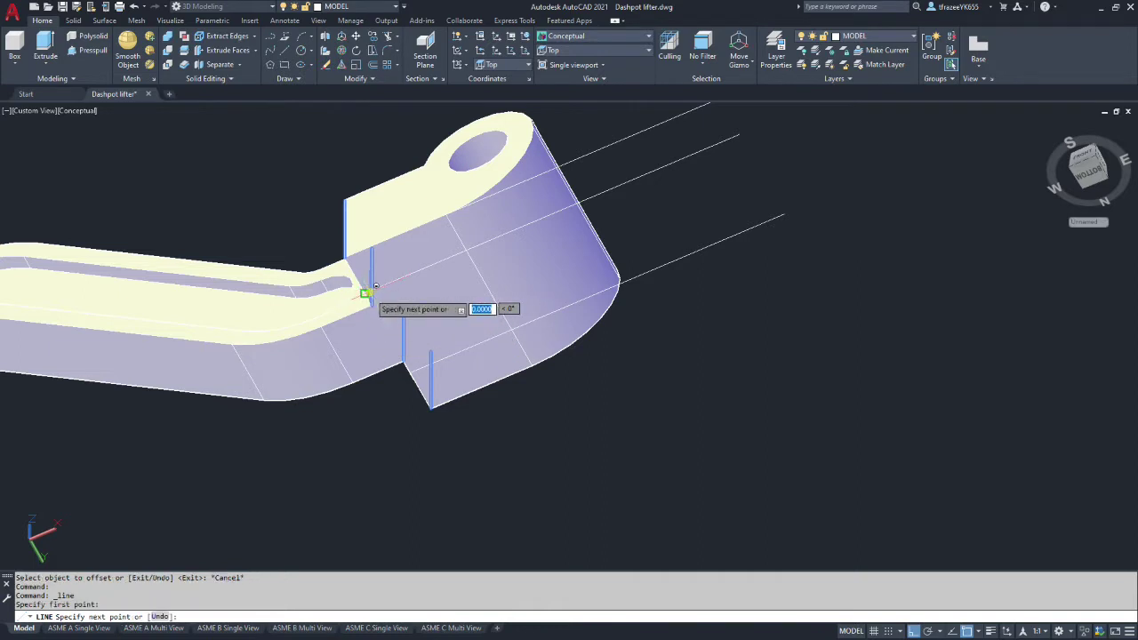
click(416, 368)
key(Escape)
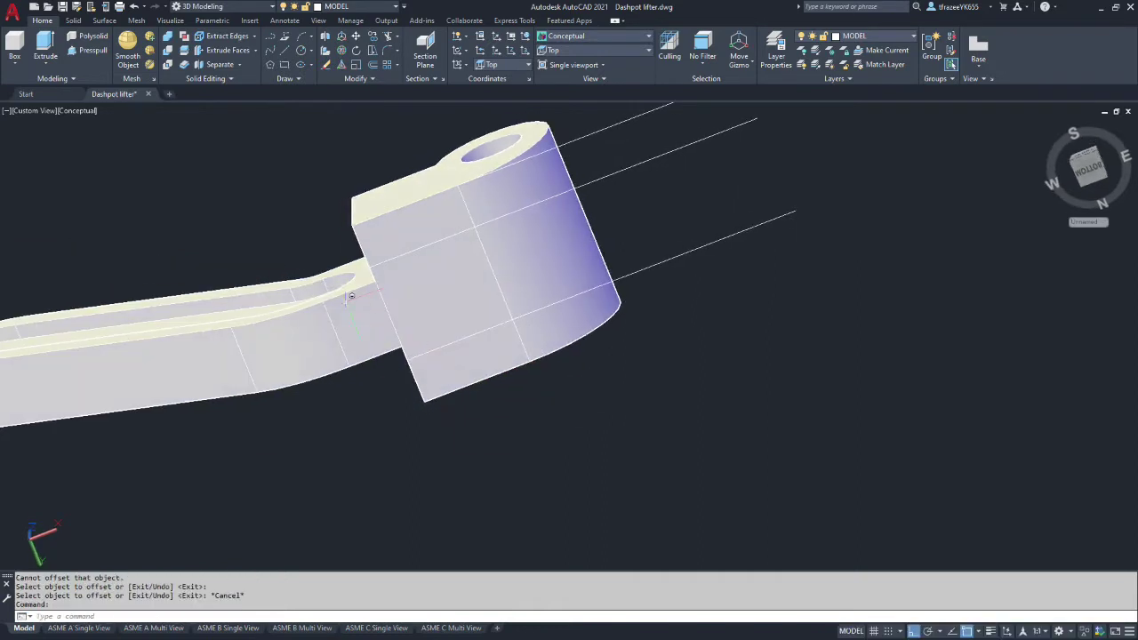
- Apply the Wireframe visual style and offset the cross line by 12 toward the cylindrical boss
click(64, 110)
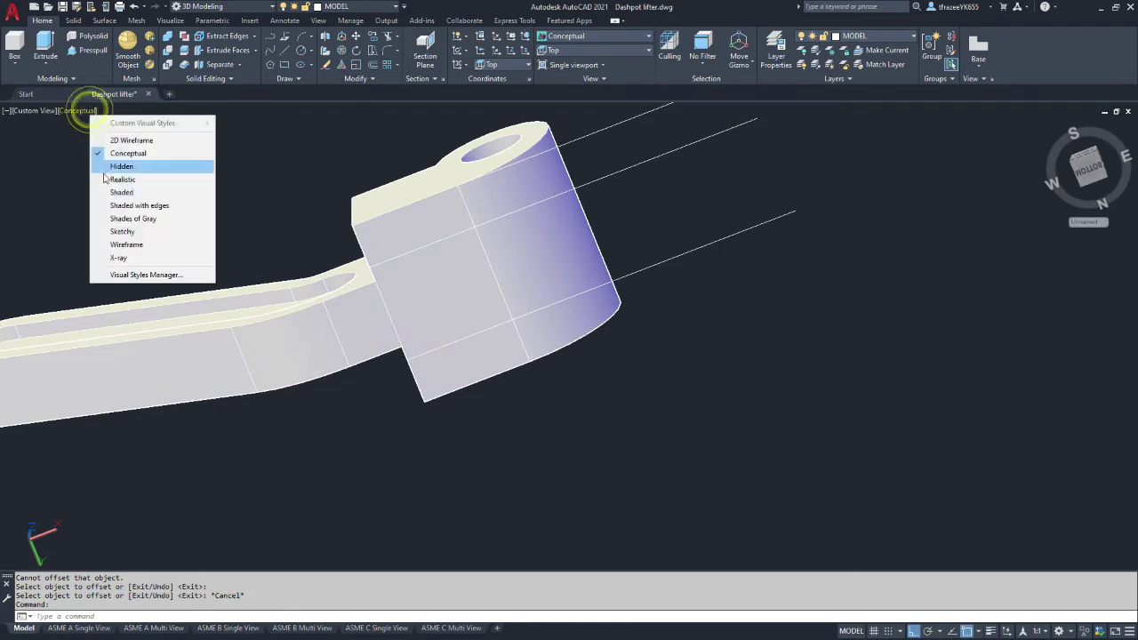
click(131, 244)
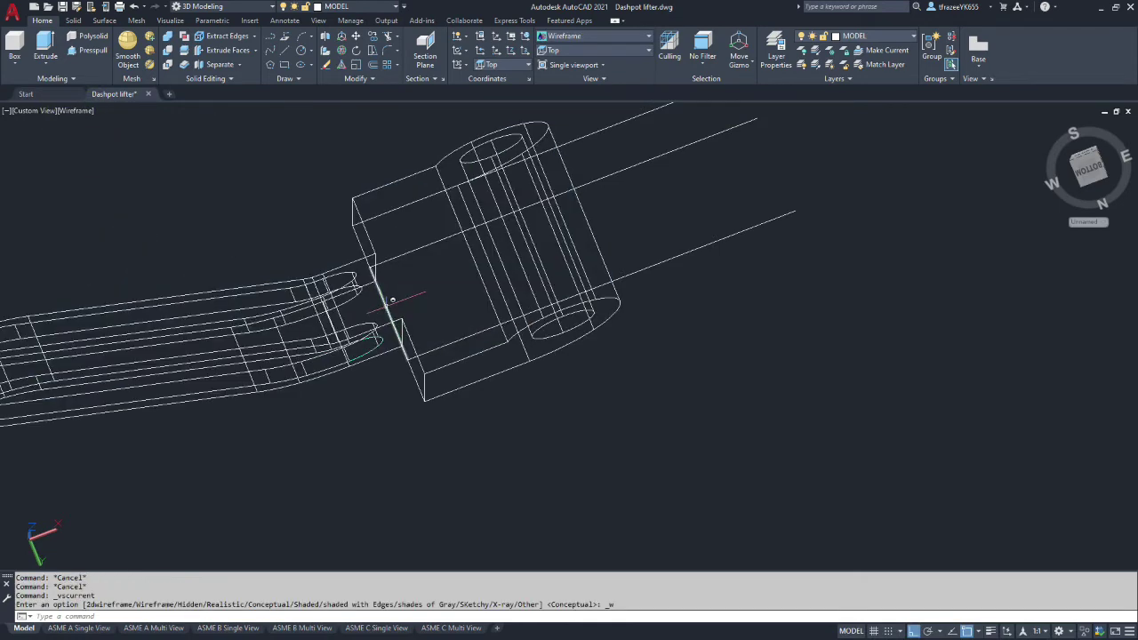
click(372, 64)
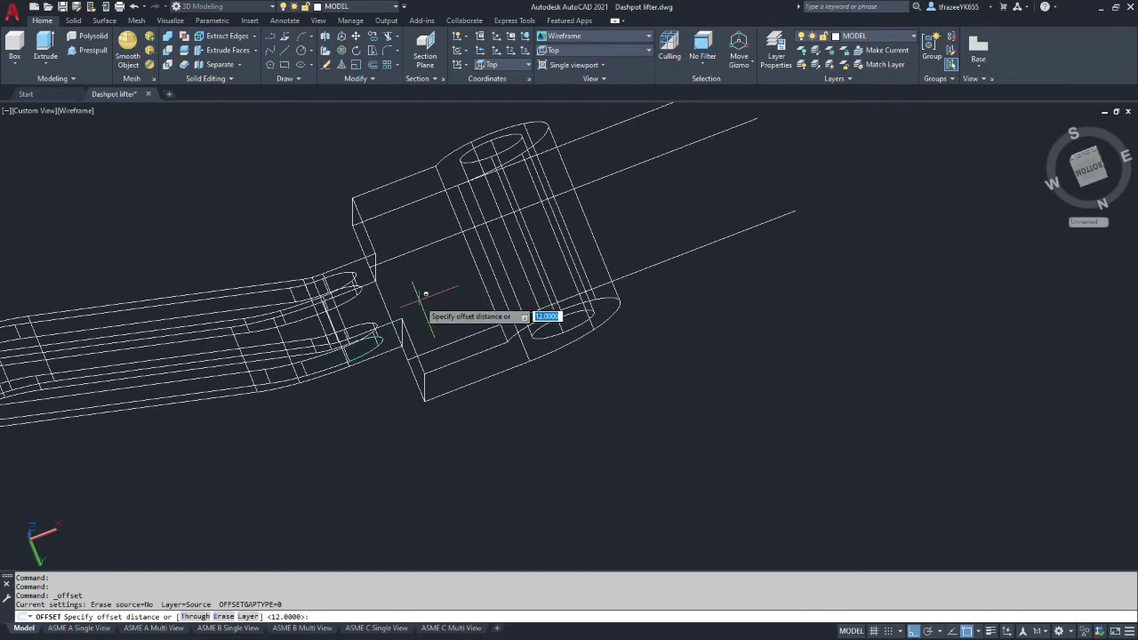
key(Return)
click(382, 302)
click(407, 294)
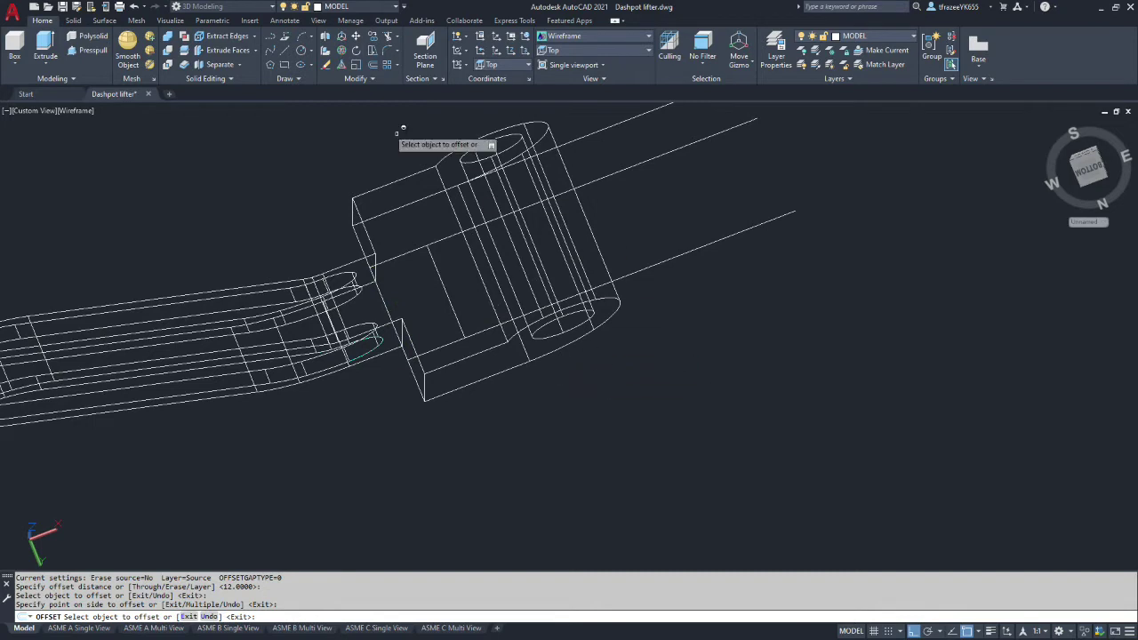
- Trim the two offset lines back to the inner cross line and remove the original construction line along the block's edge
click(388, 37)
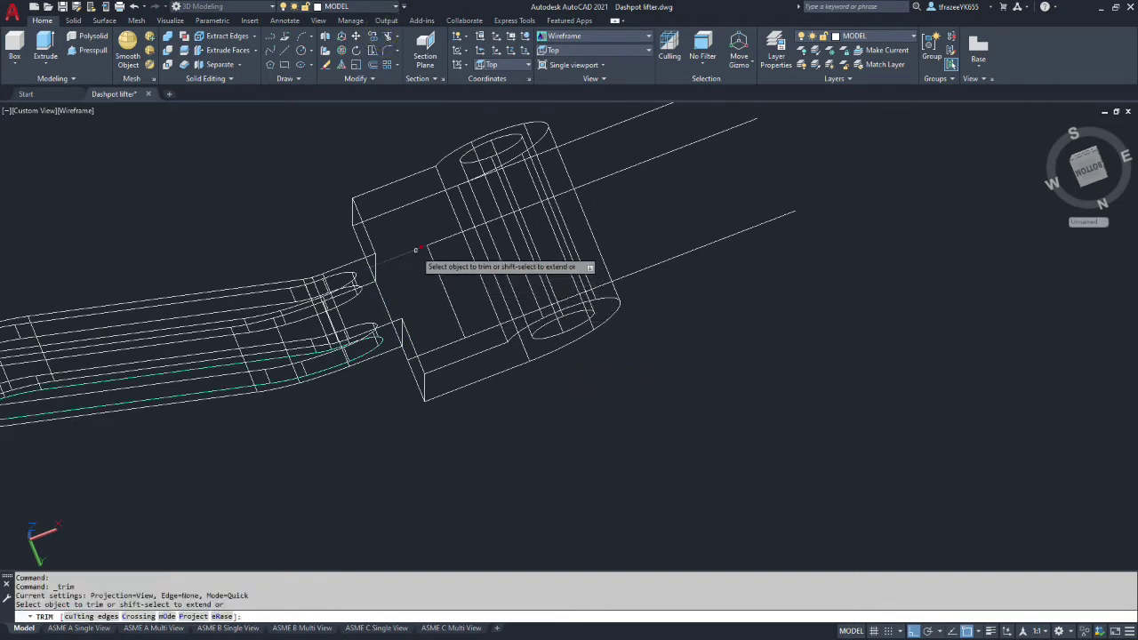
click(414, 249)
click(457, 338)
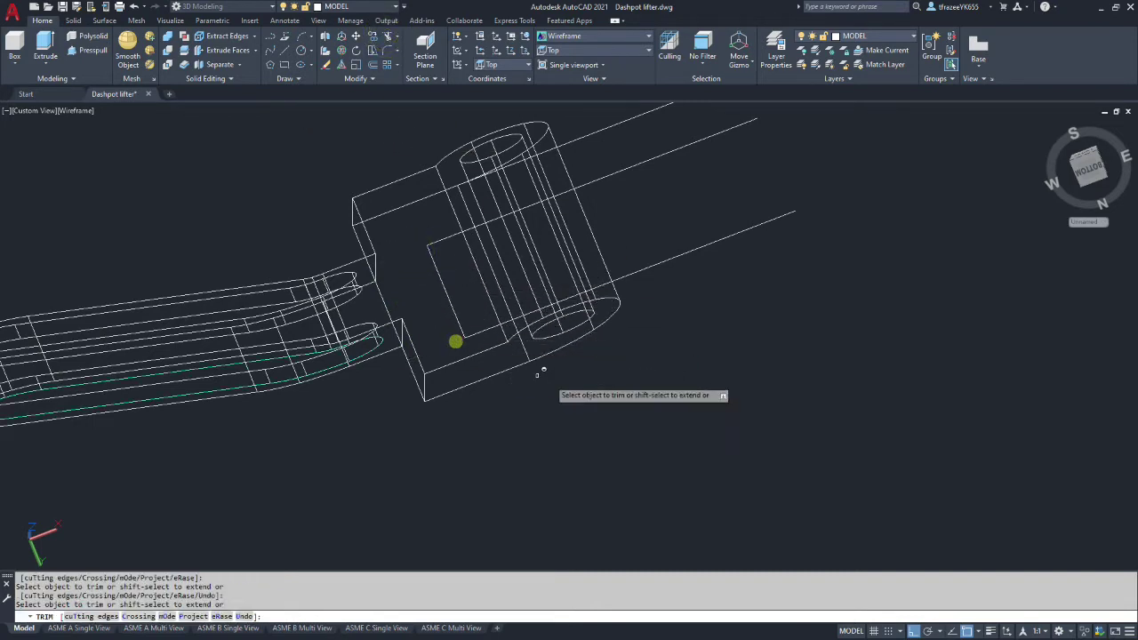
shift+middle_drag(490, 246, 559, 462)
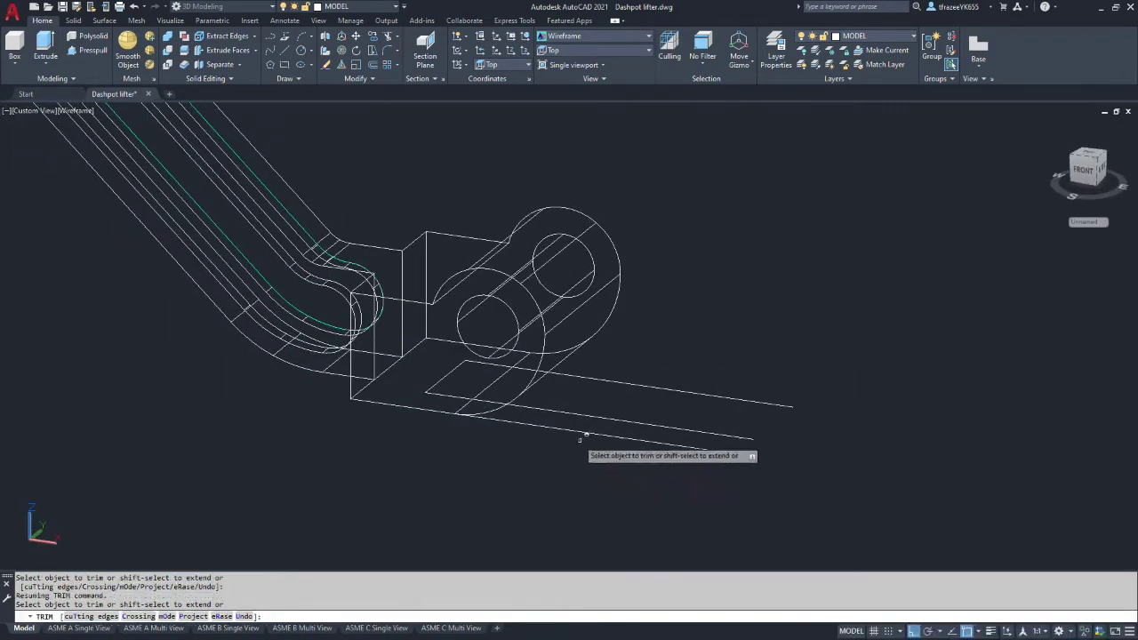
shift+middle_drag(578, 430, 632, 405)
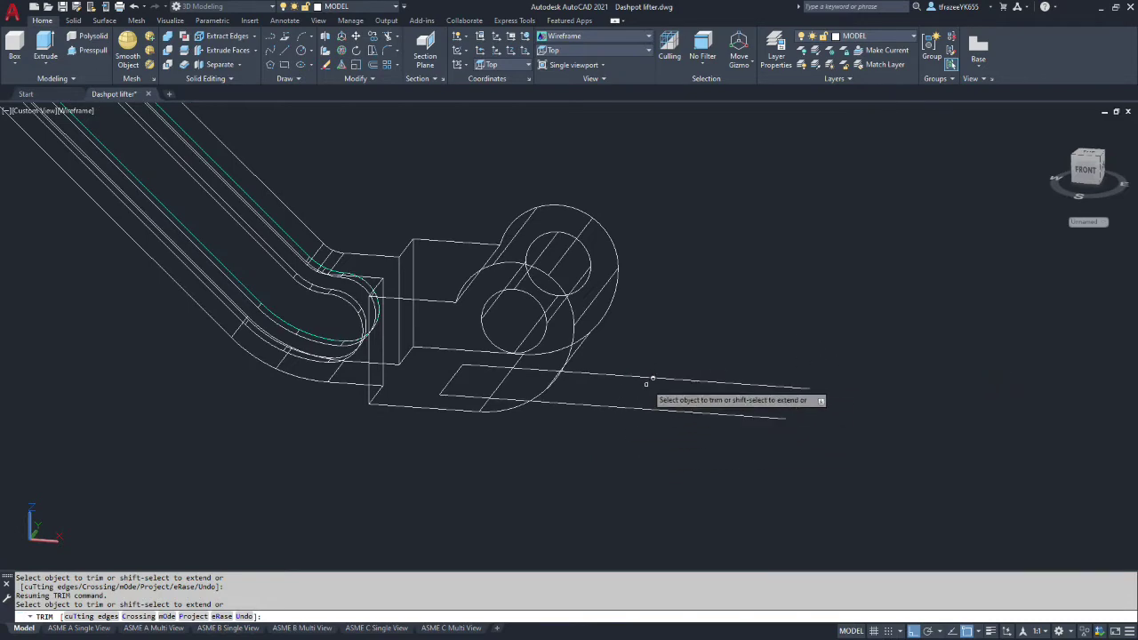
- Close the slot outline with a line joining the free ends of the two long lines beyond the boss
shift+middle_drag(708, 409, 689, 384)
scroll(690, 381, up, 2)
scroll(668, 308, up, 6)
scroll(623, 293, down, 8)
scroll(605, 184, up, 6)
scroll(603, 184, down, 8)
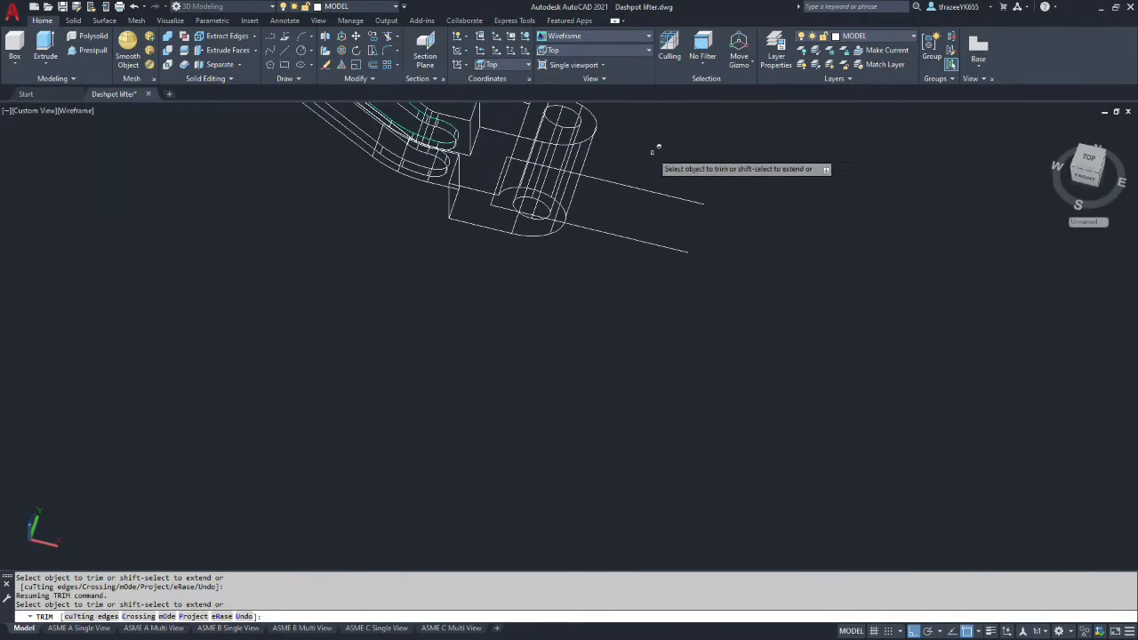
click(286, 51)
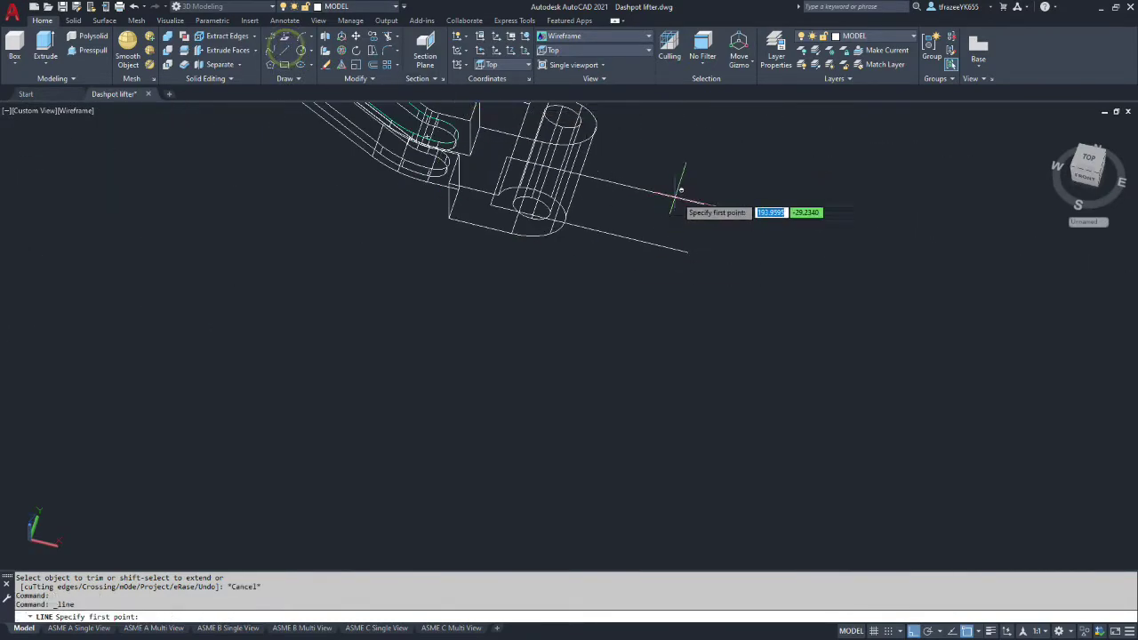
click(703, 204)
click(688, 253)
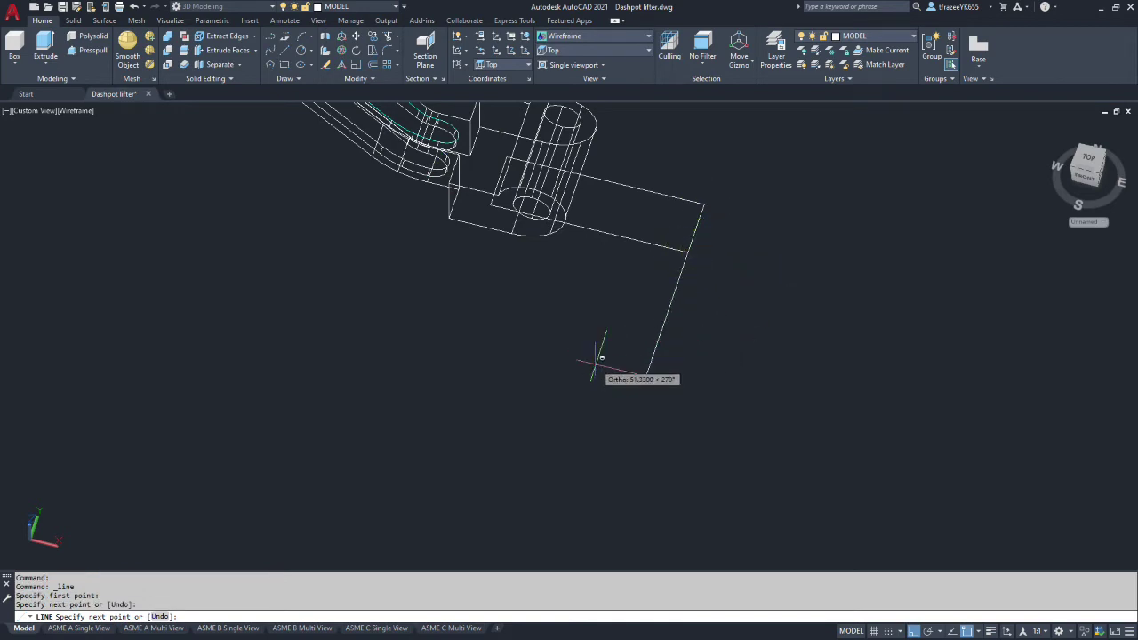
key(Escape)
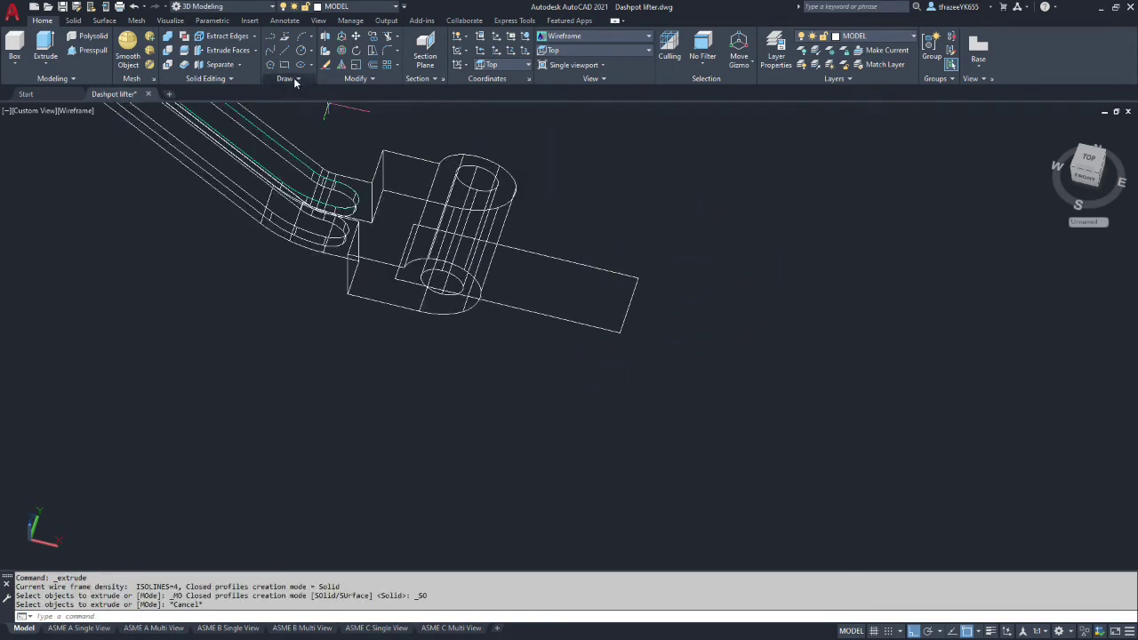
- Create a region from the four lines of the rectangular slot outline
click(296, 80)
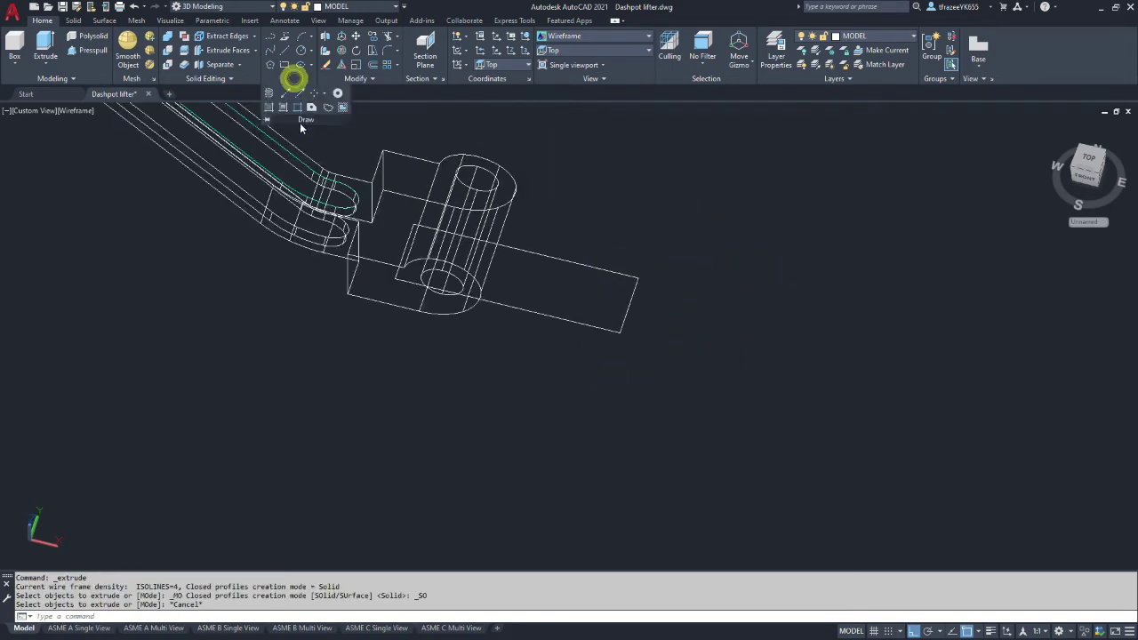
click(312, 108)
click(601, 327)
click(630, 304)
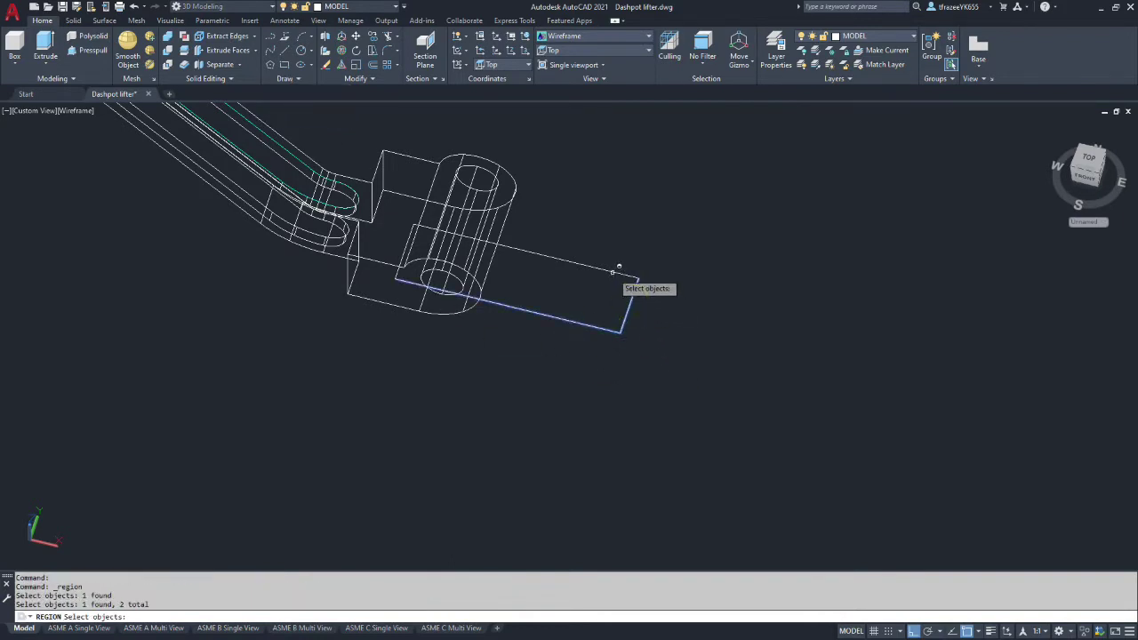
click(616, 269)
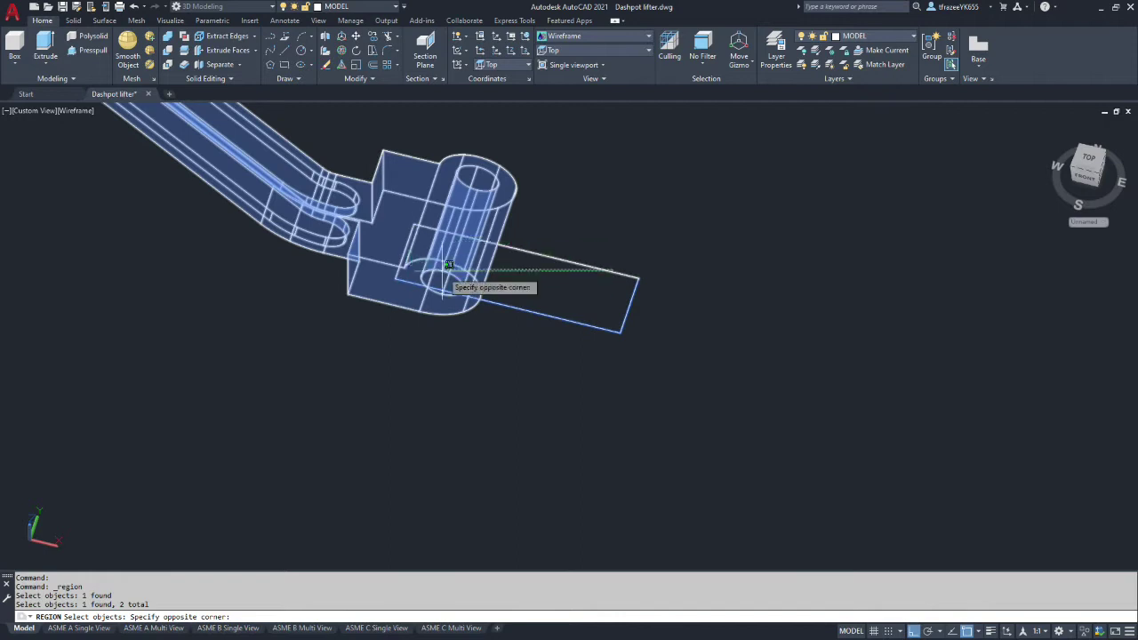
click(578, 280)
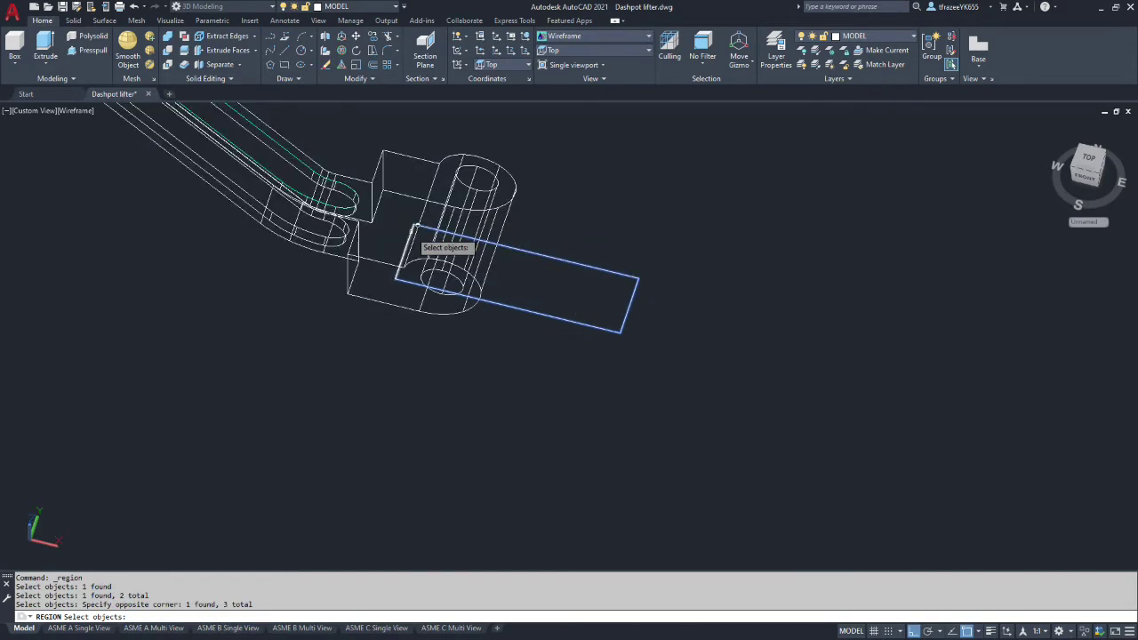
click(411, 233)
key(Return)
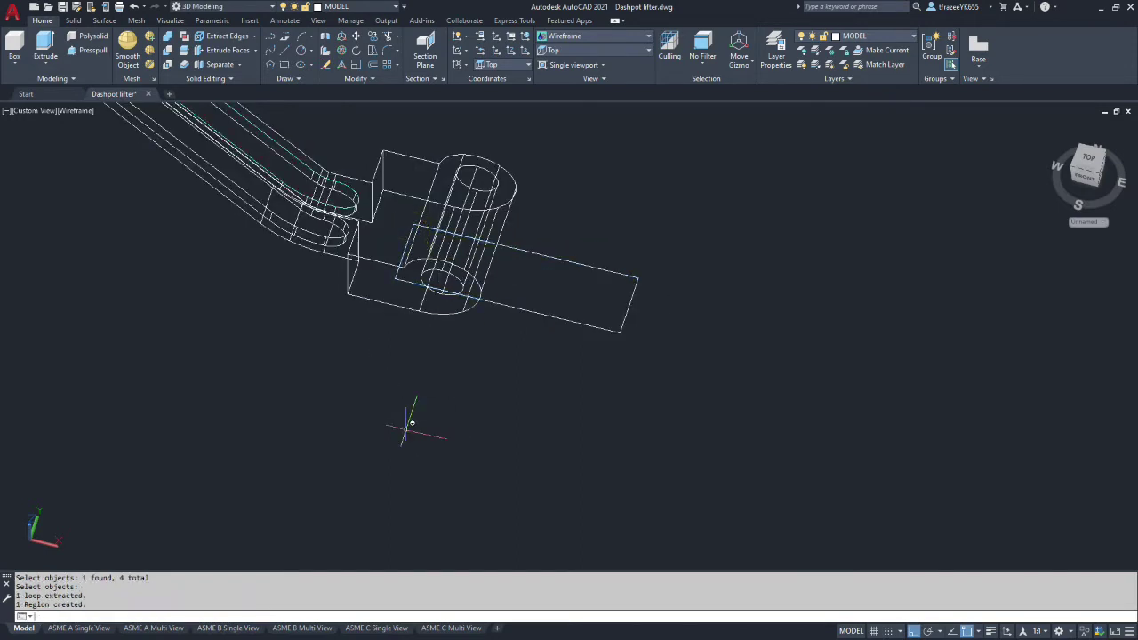
- Extrude the rectangular region upward through the end block to a height of 40
click(46, 49)
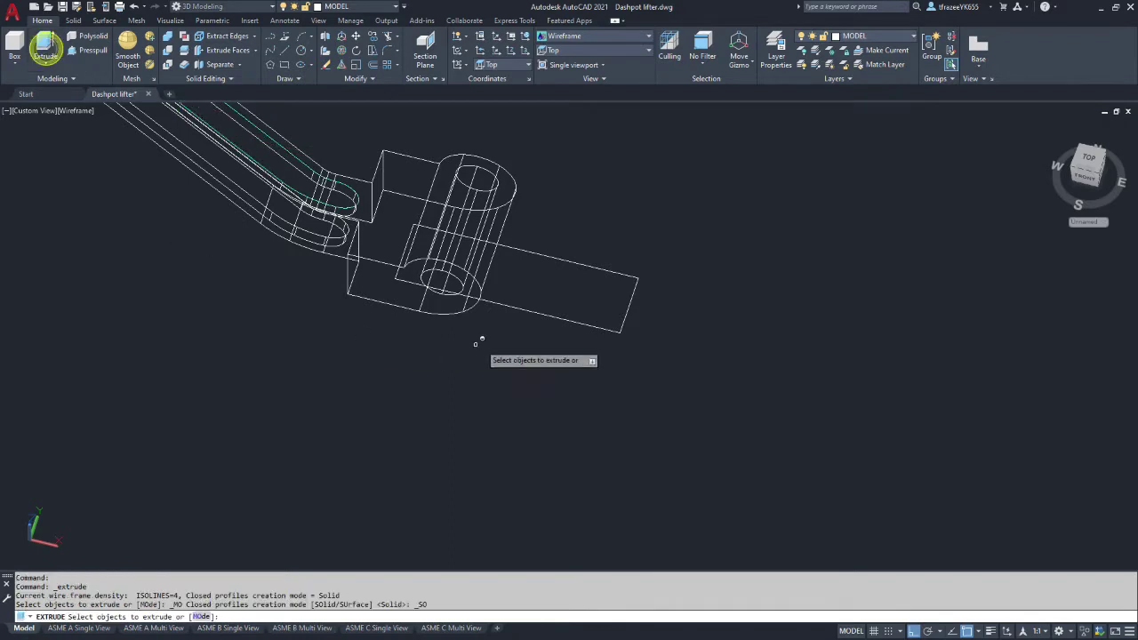
click(592, 260)
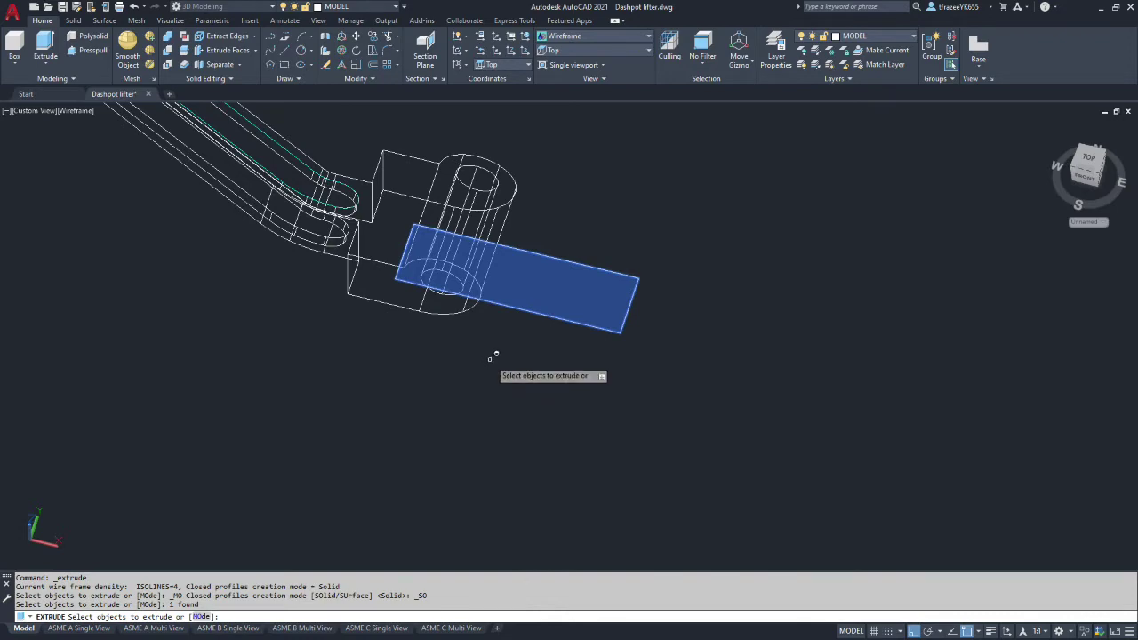
key(Return)
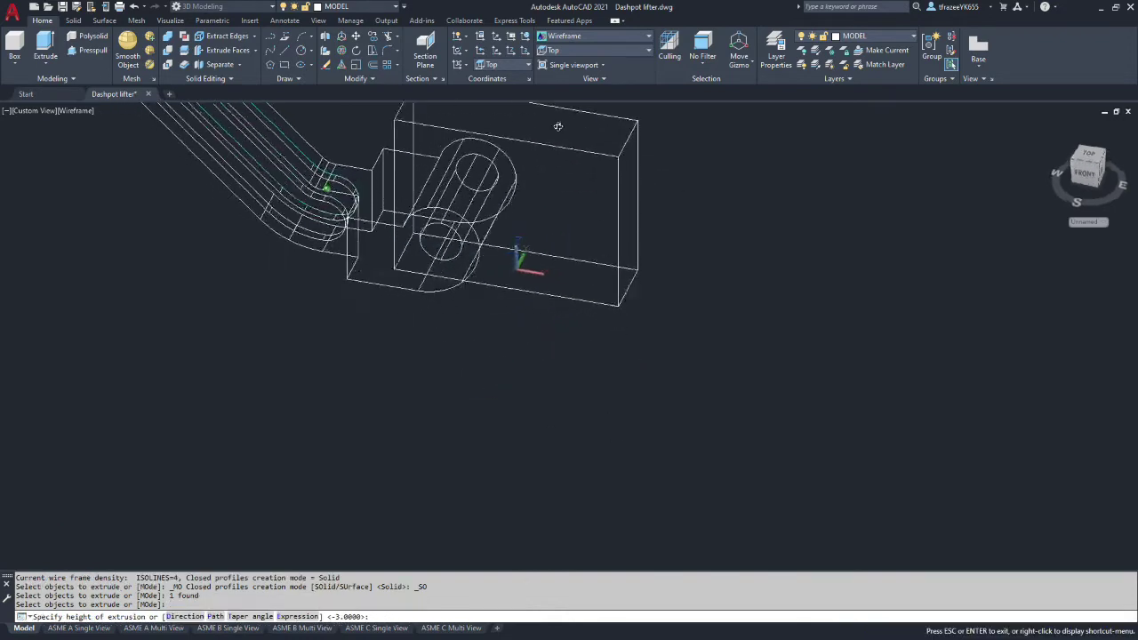
shift+middle_drag(557, 134, 564, 95)
scroll(564, 95, down, 3)
scroll(561, 111, up, 4)
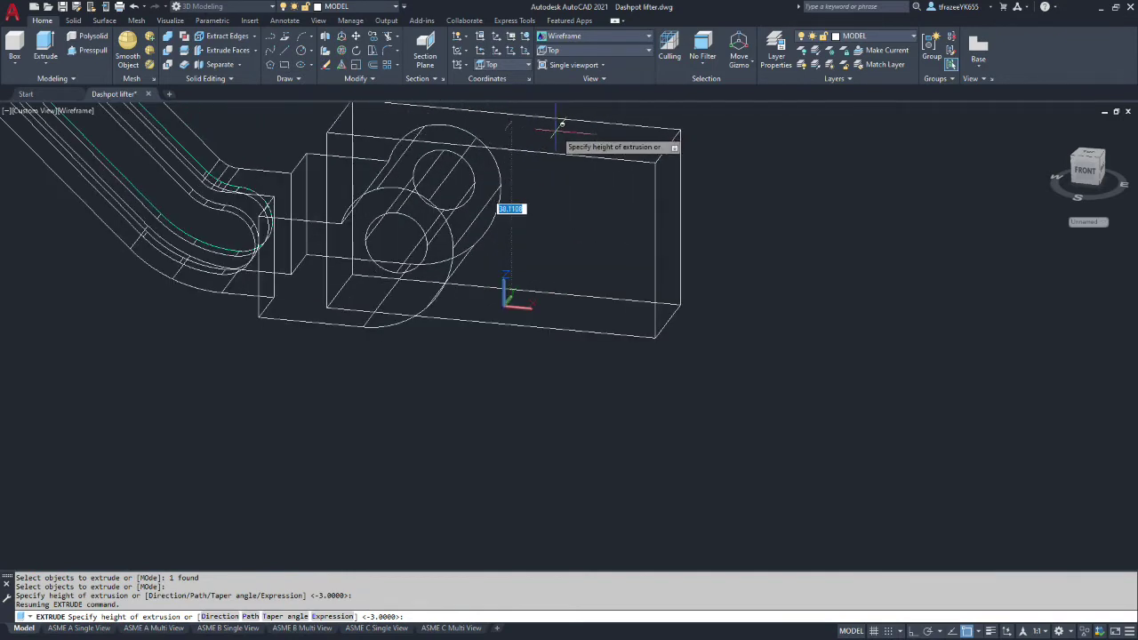
key(Return)
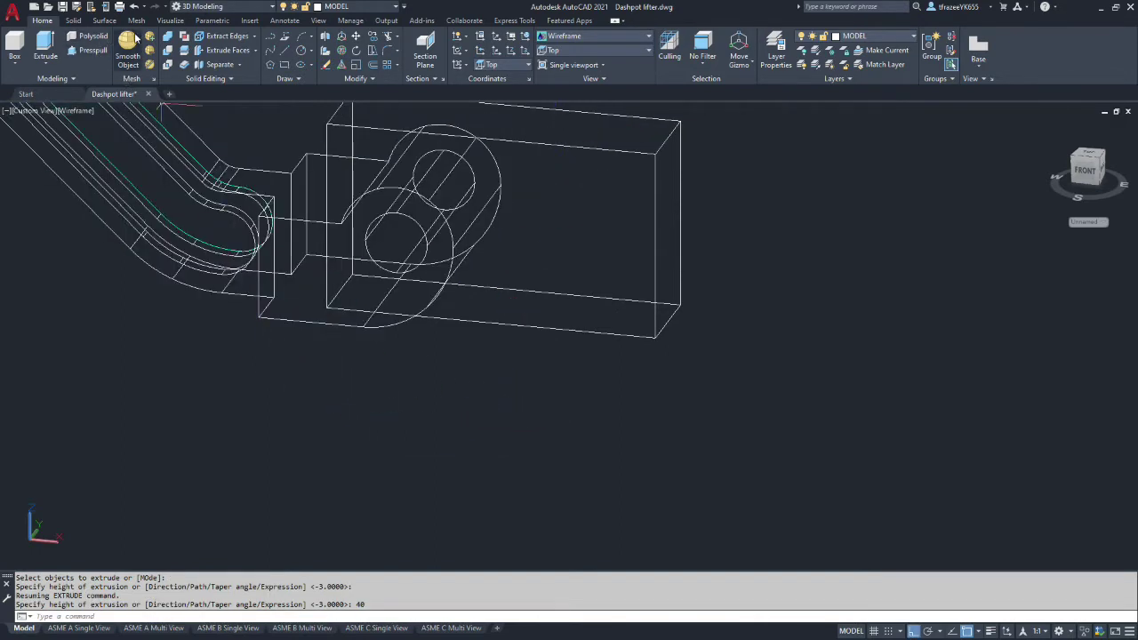
- Subtract the extruded box from the lifter solid to cut the slot in the end block
click(167, 51)
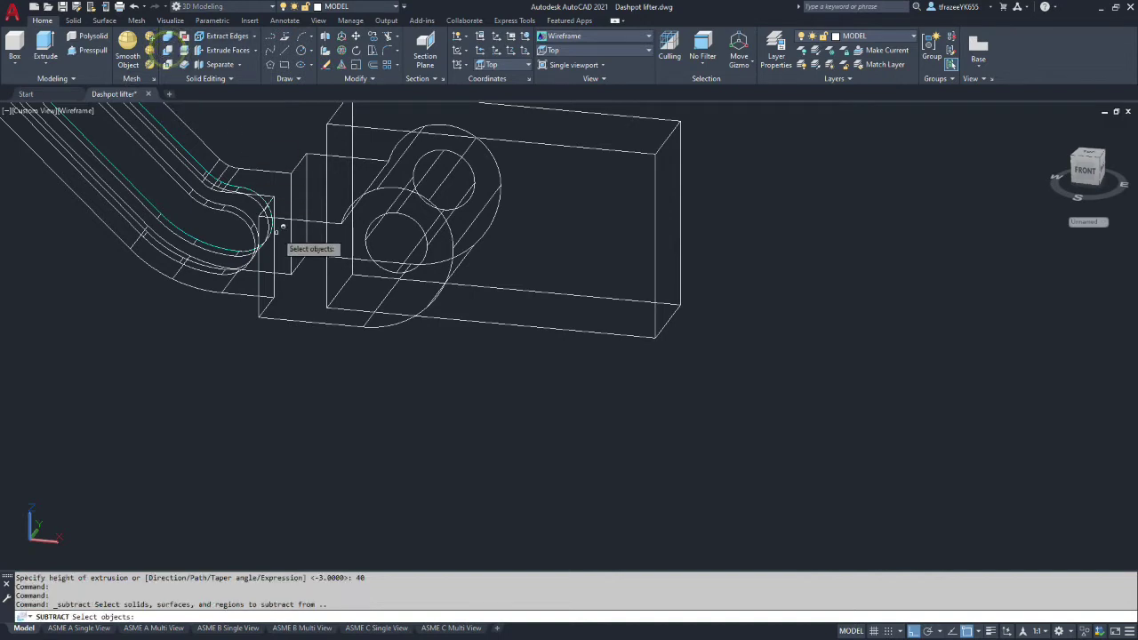
click(304, 162)
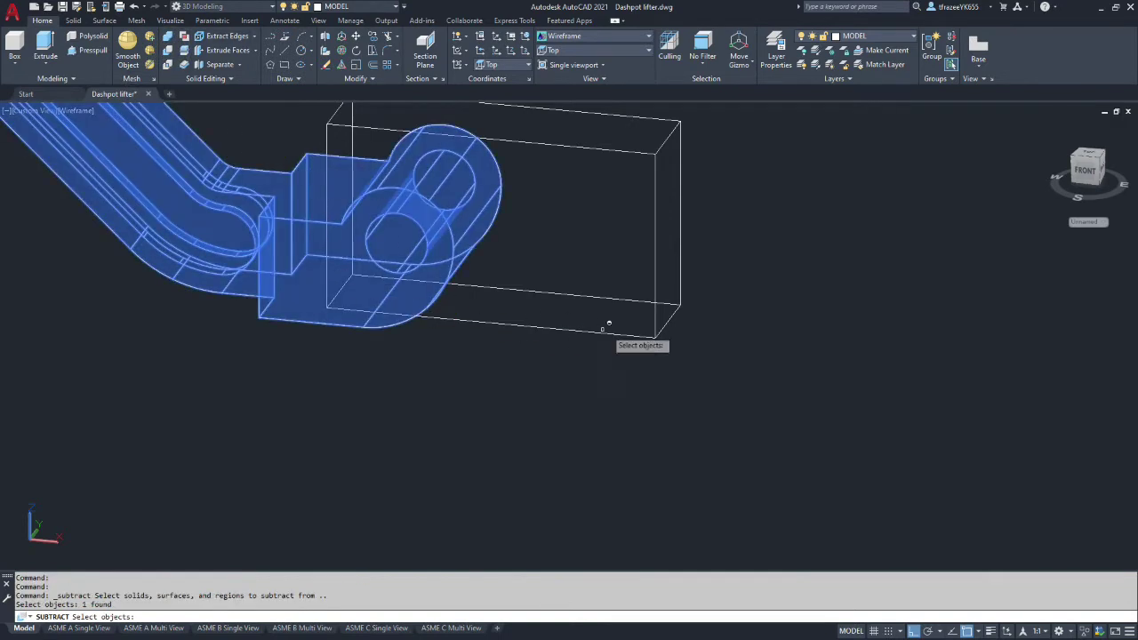
key(Return)
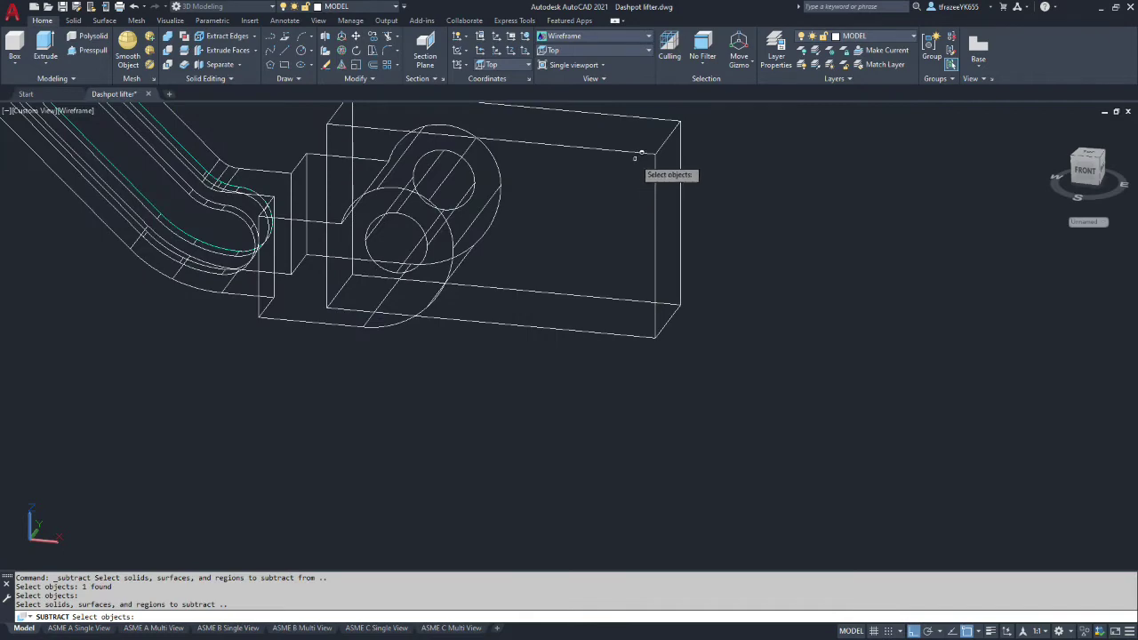
click(640, 153)
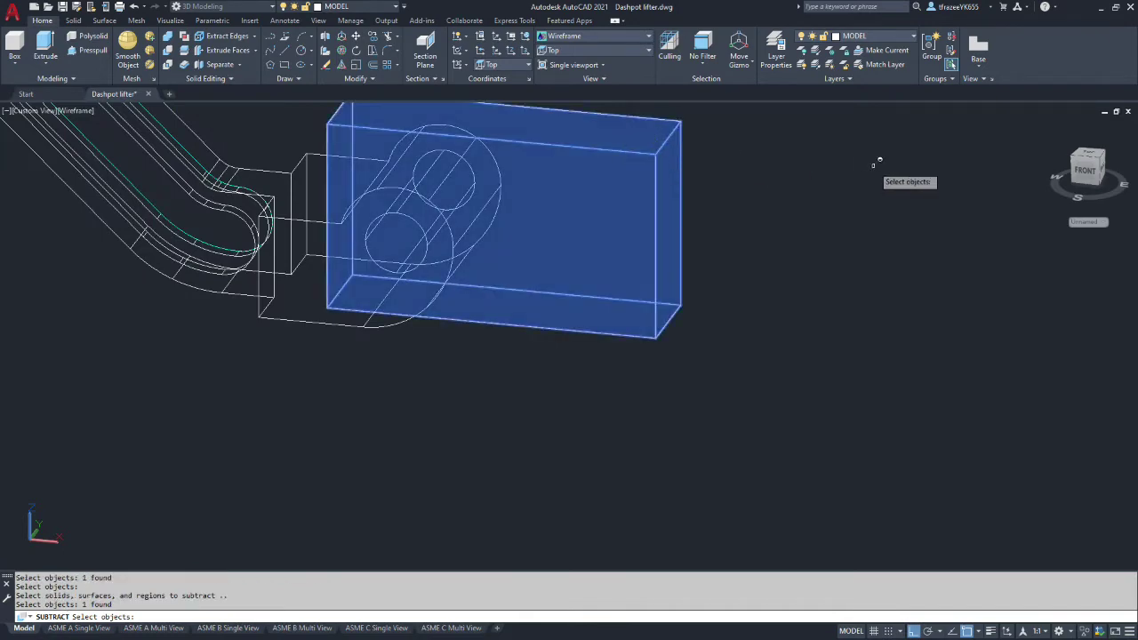
key(Return)
- Save the Dashpot lifter drawing
shift+middle_drag(329, 257, 374, 312)
scroll(306, 318, down, 5)
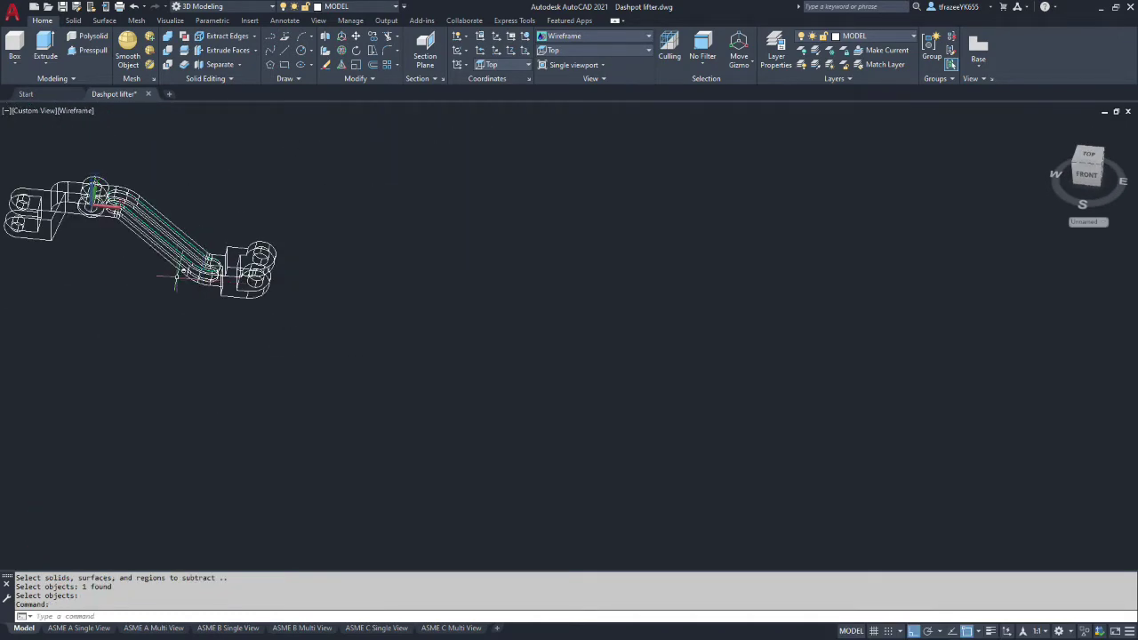
scroll(38, 204, up, 5)
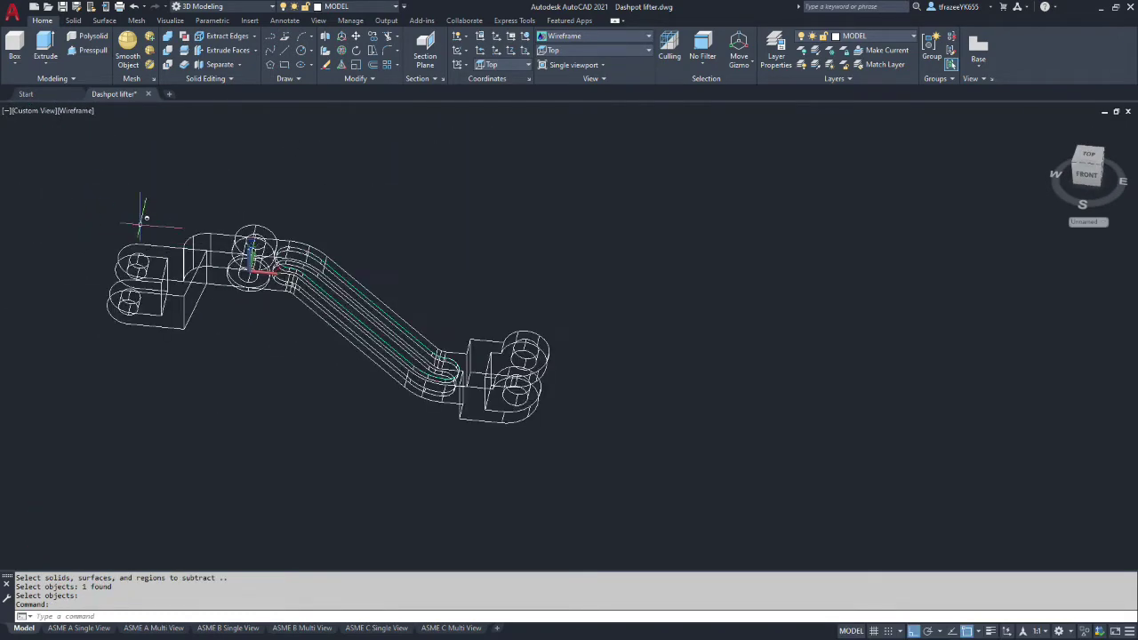
click(62, 6)
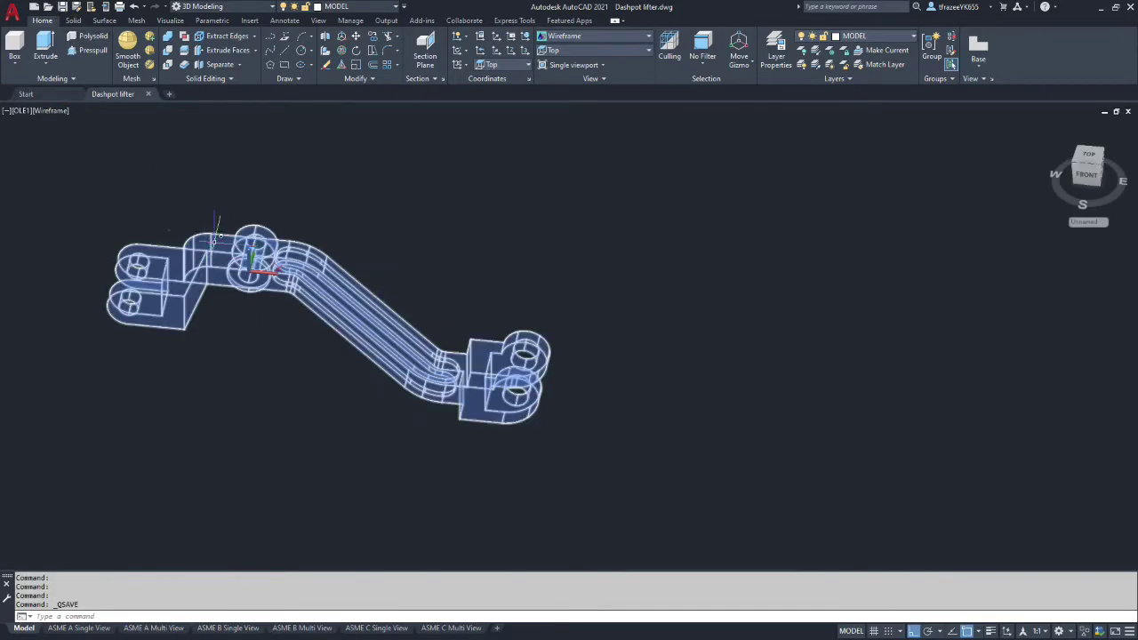
- Remove the lifter solid's construction history with BREP
scroll(240, 288, up, 3)
scroll(247, 280, down, 9)
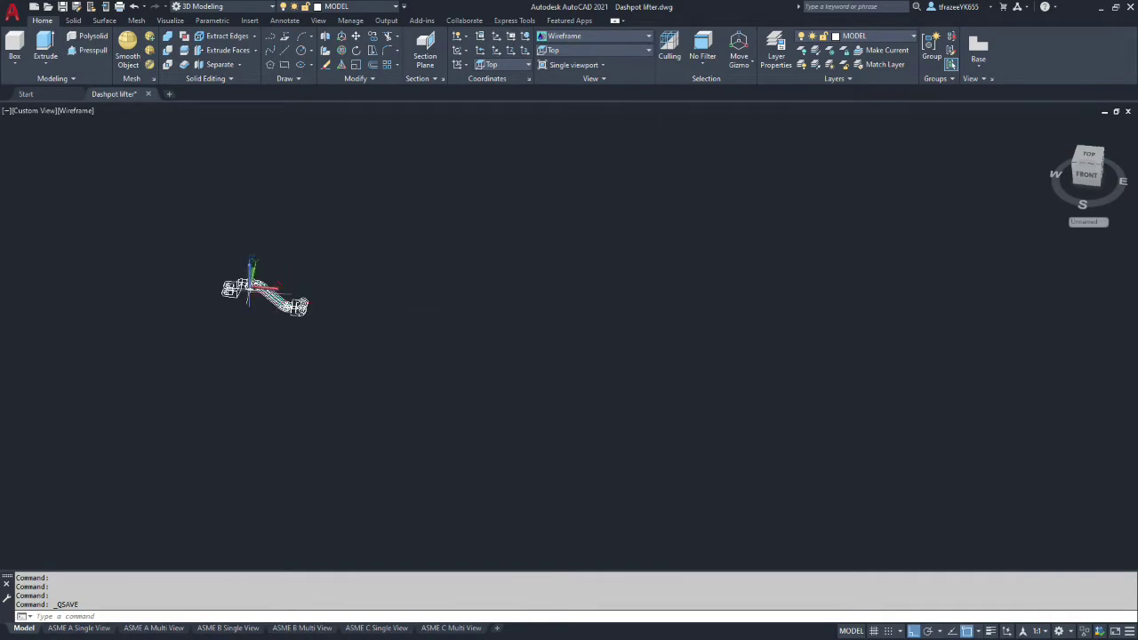
scroll(302, 312, up, 7)
middle_drag(216, 291, 439, 330)
mouse_move(370, 334)
shift+middle_down()
mouse_move(376, 287)
mouse_move(389, 341)
shift+middle_up()
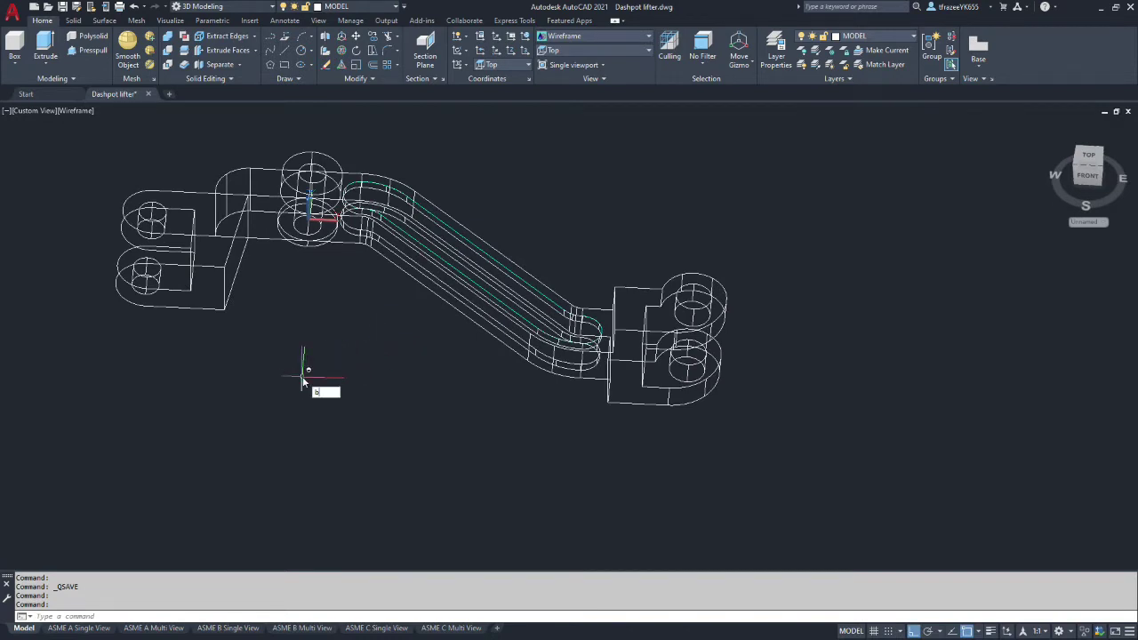
text(REP)
key(Return)
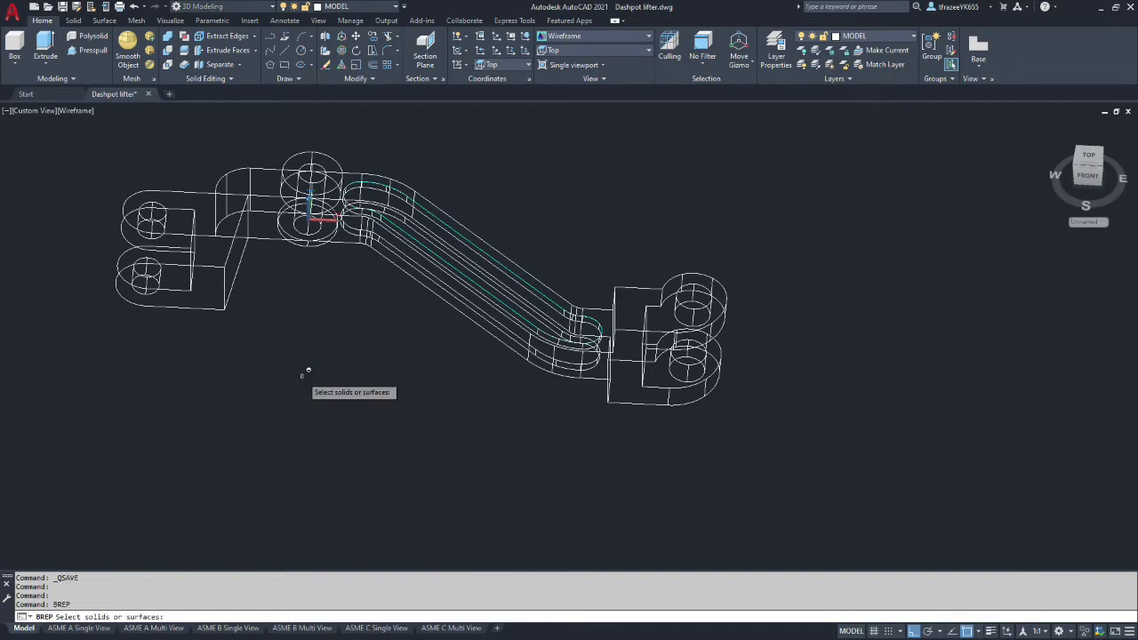
click(223, 283)
key(Return)
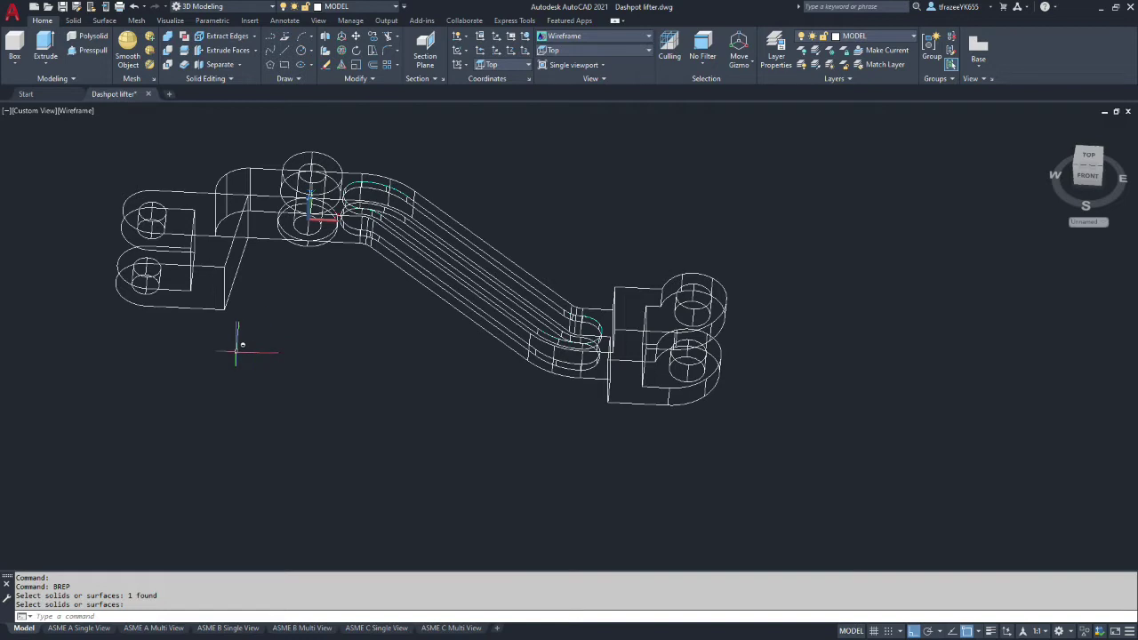
- Display the model in the Conceptual visual style and start an edge fillet with radius 2
click(78, 112)
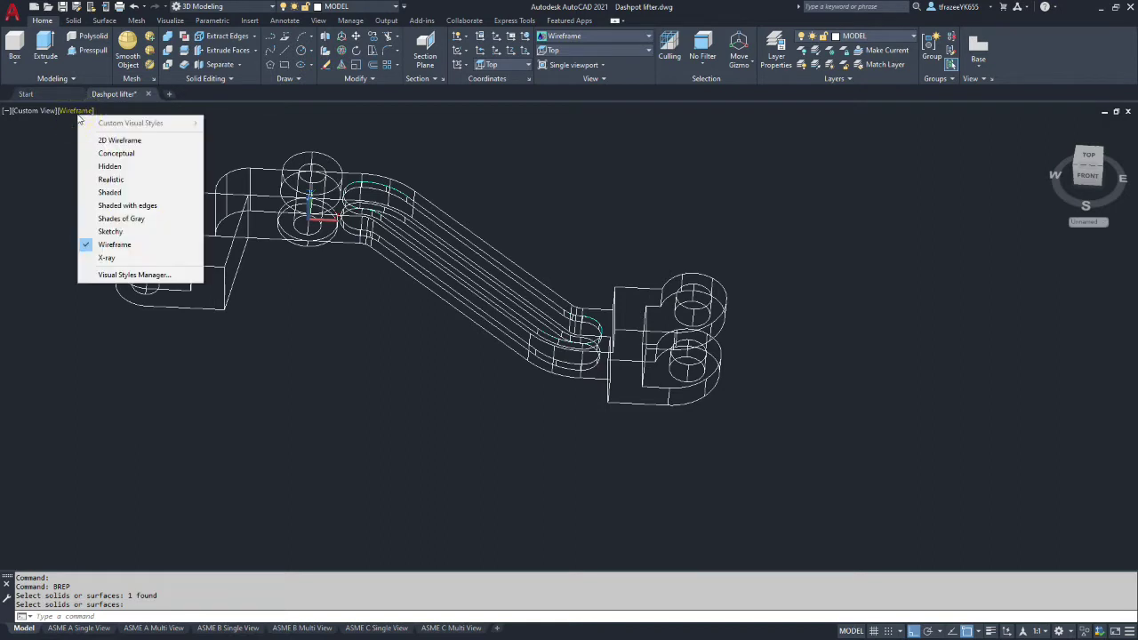
click(116, 153)
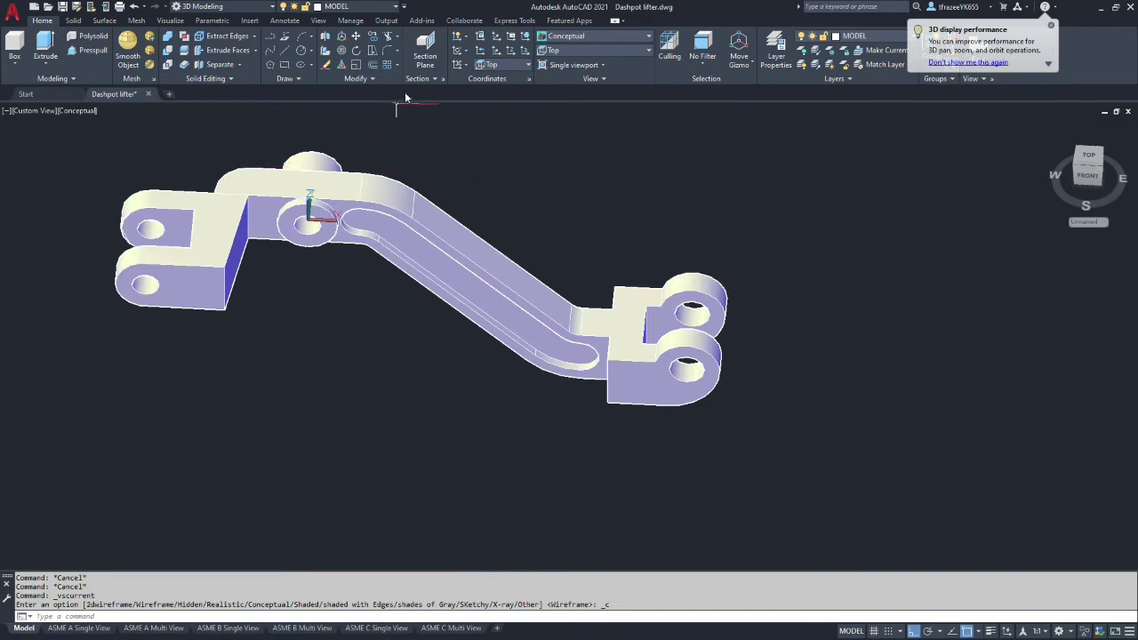
click(73, 22)
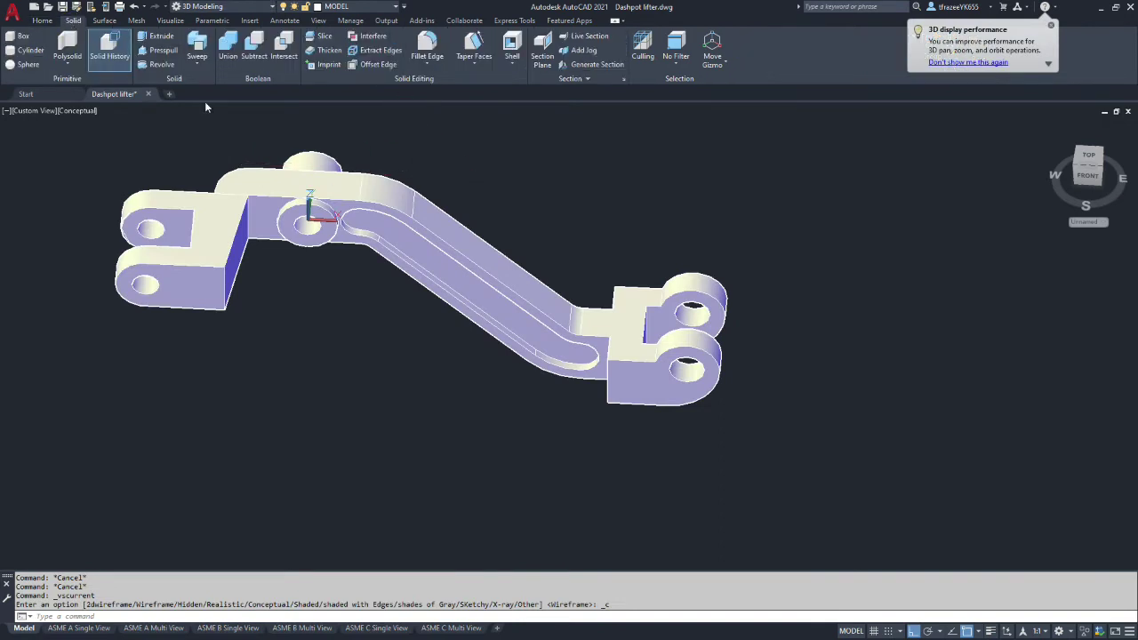
click(429, 46)
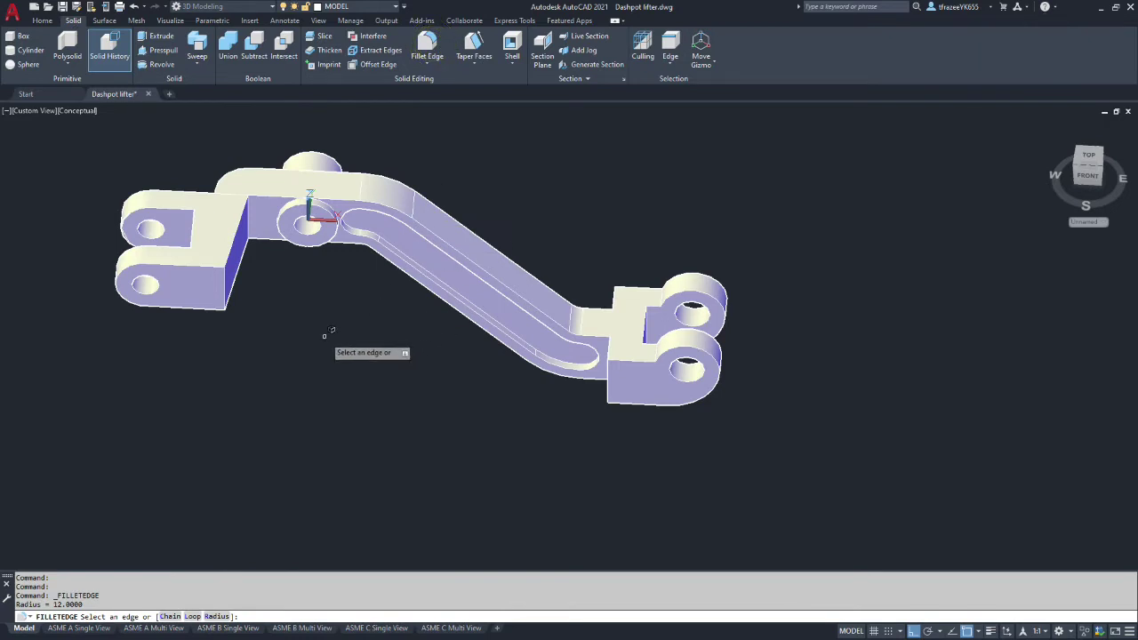
text(r)
key(Return)
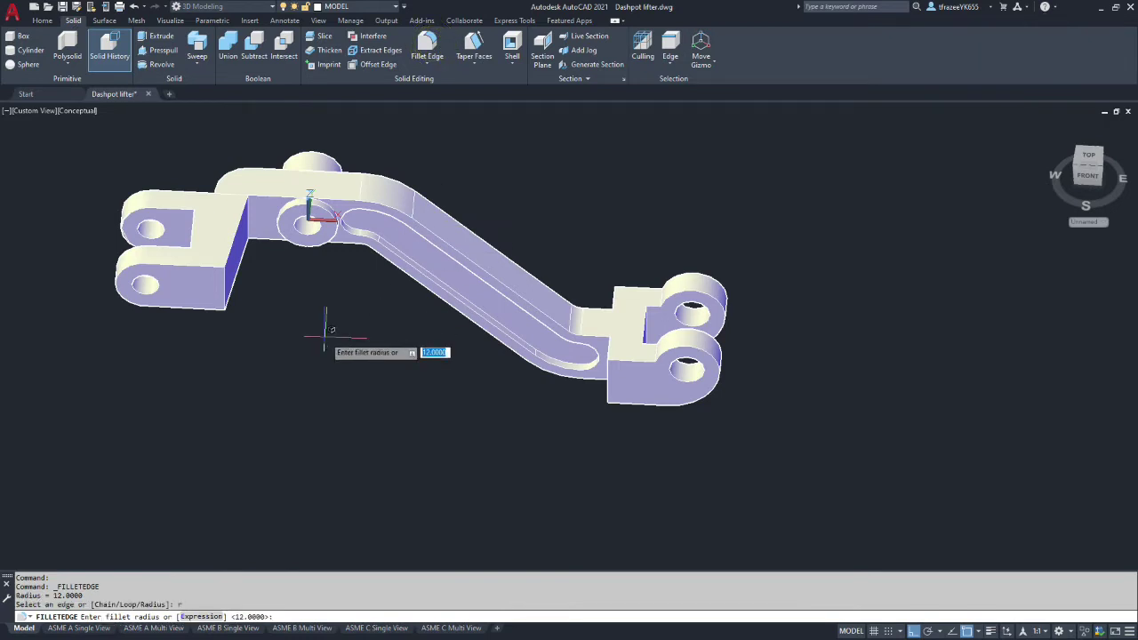
text(2)
key(Return)
- Select the vertical corner edges where the upper clevis block steps out from the arm for the radius 2 fillet
click(435, 249)
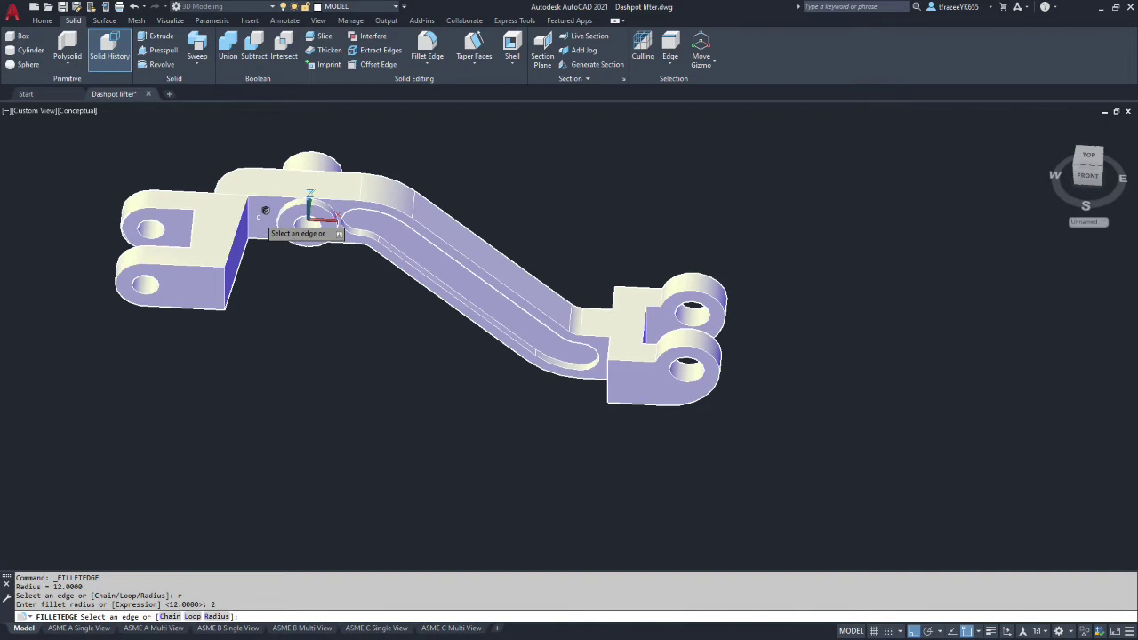
scroll(267, 214, up, 3)
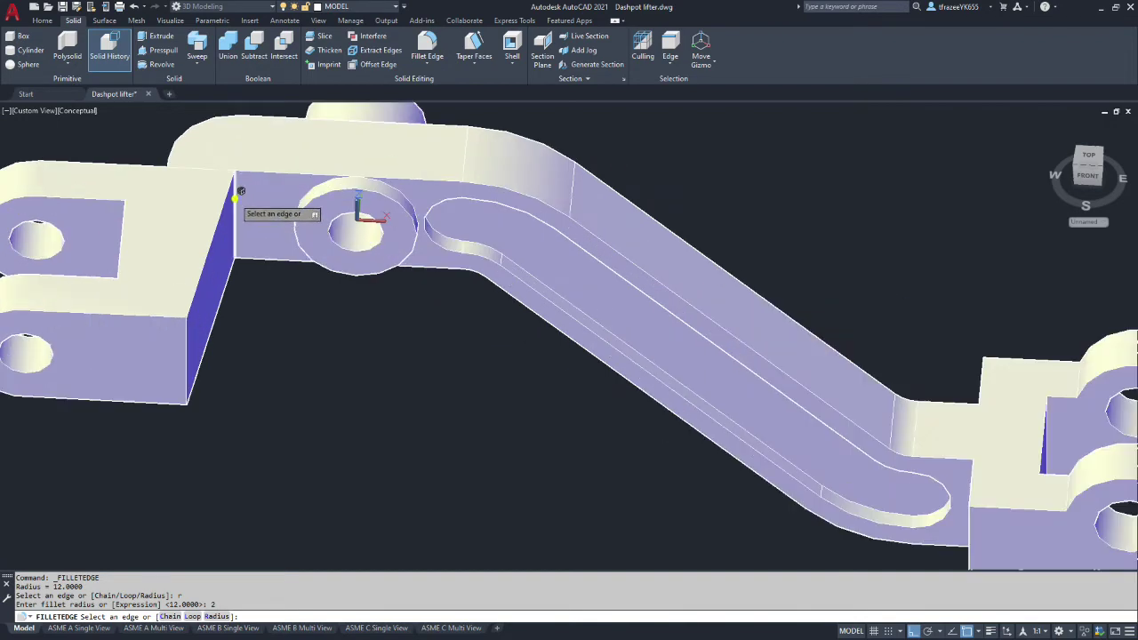
click(238, 192)
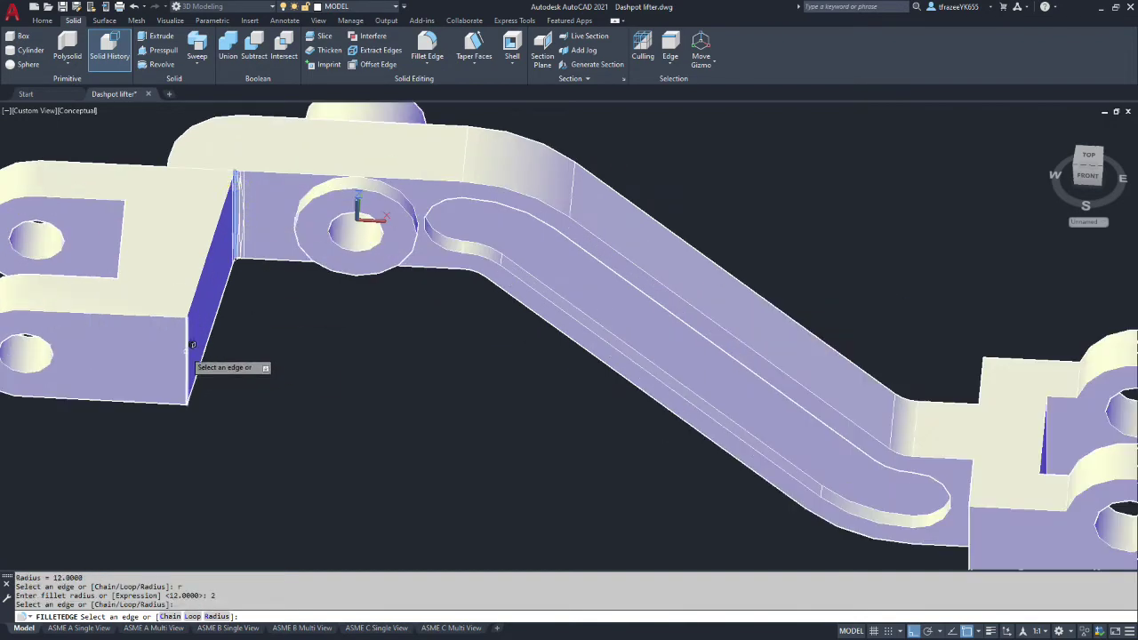
click(192, 341)
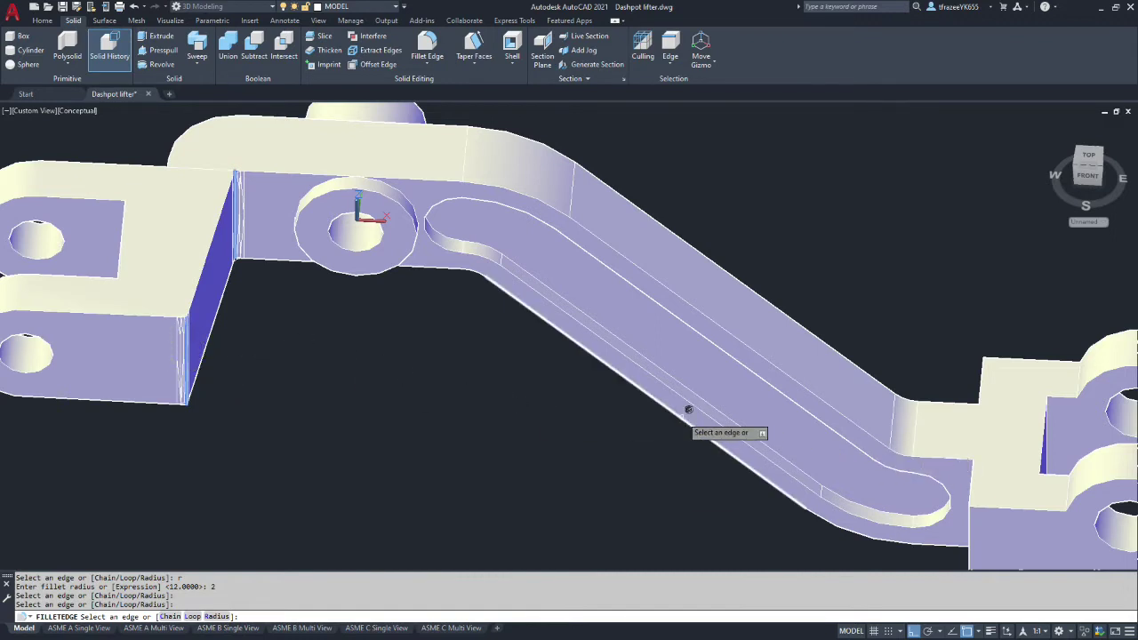
scroll(622, 382, down, 5)
shift+middle_drag(574, 368, 846, 347)
scroll(838, 419, up, 8)
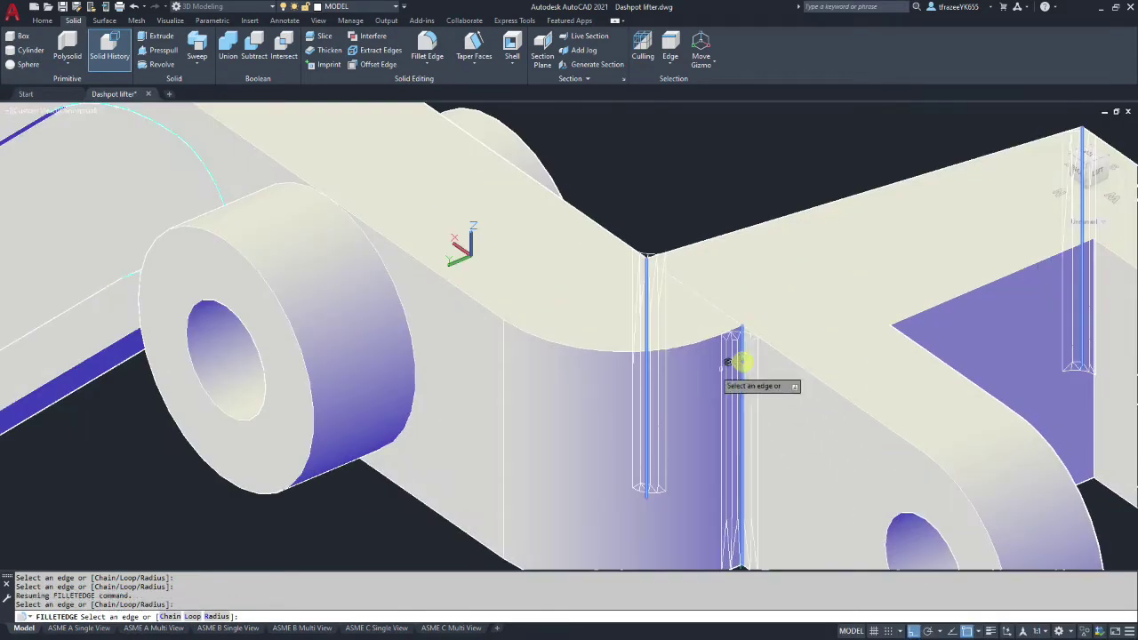
- Add the vertical inner and outer corner edges on both sides of the lower clevis block to the fillet selection
scroll(676, 374, down, 8)
shift+middle_drag(437, 384, 537, 394)
scroll(258, 449, up, 6)
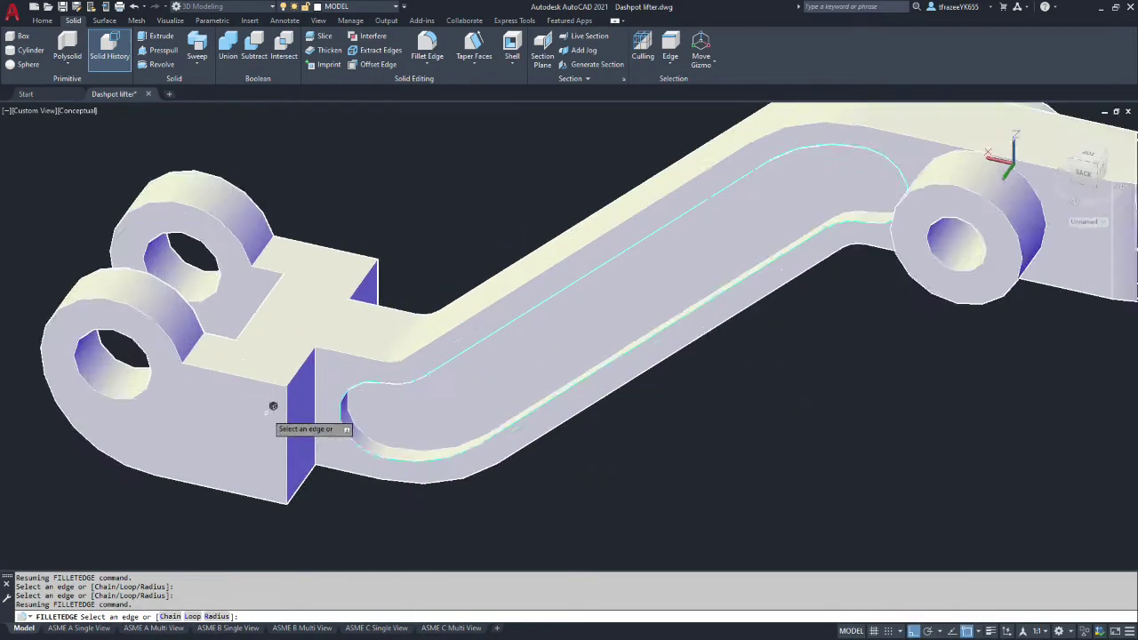
click(364, 336)
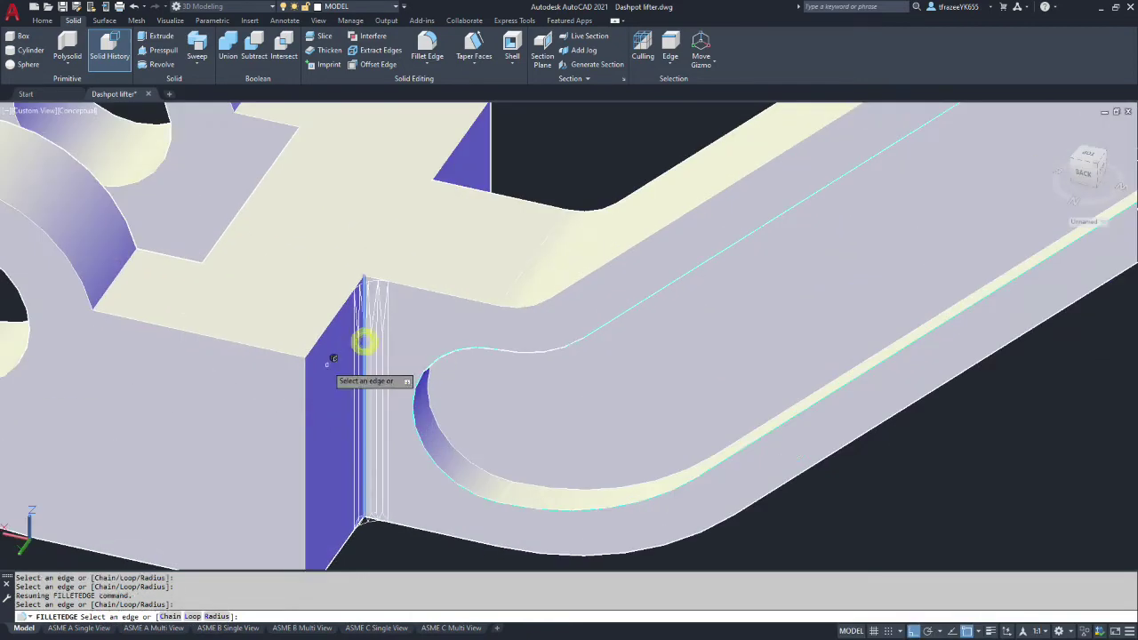
click(309, 365)
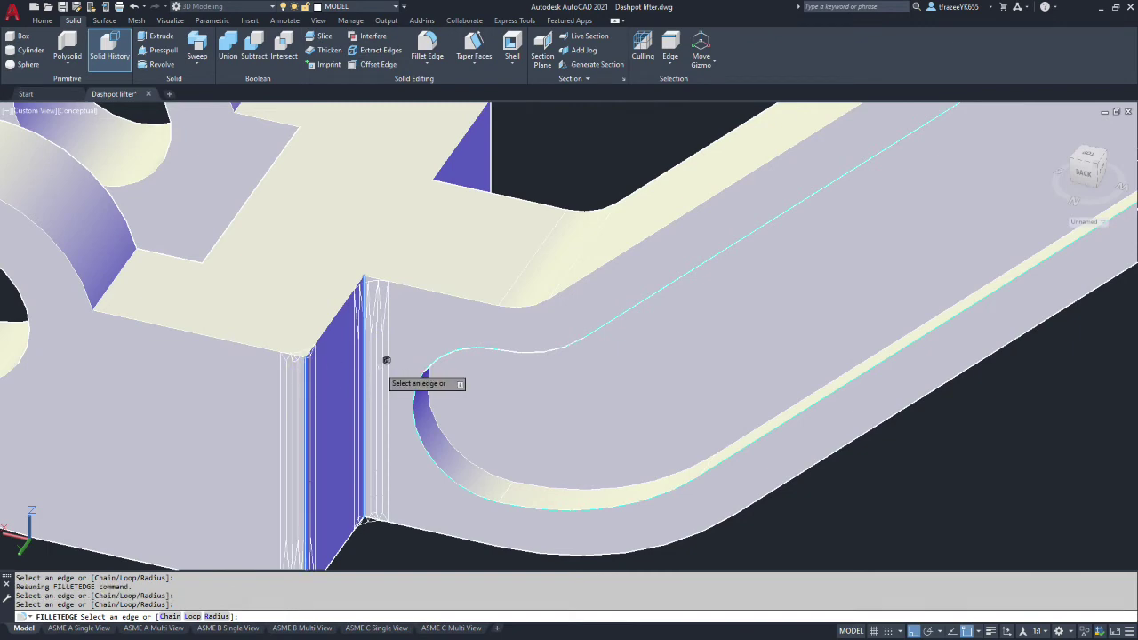
scroll(385, 361, up, 5)
scroll(400, 360, down, 4)
scroll(413, 359, down, 8)
shift+middle_drag(483, 381, 536, 400)
scroll(702, 346, up, 5)
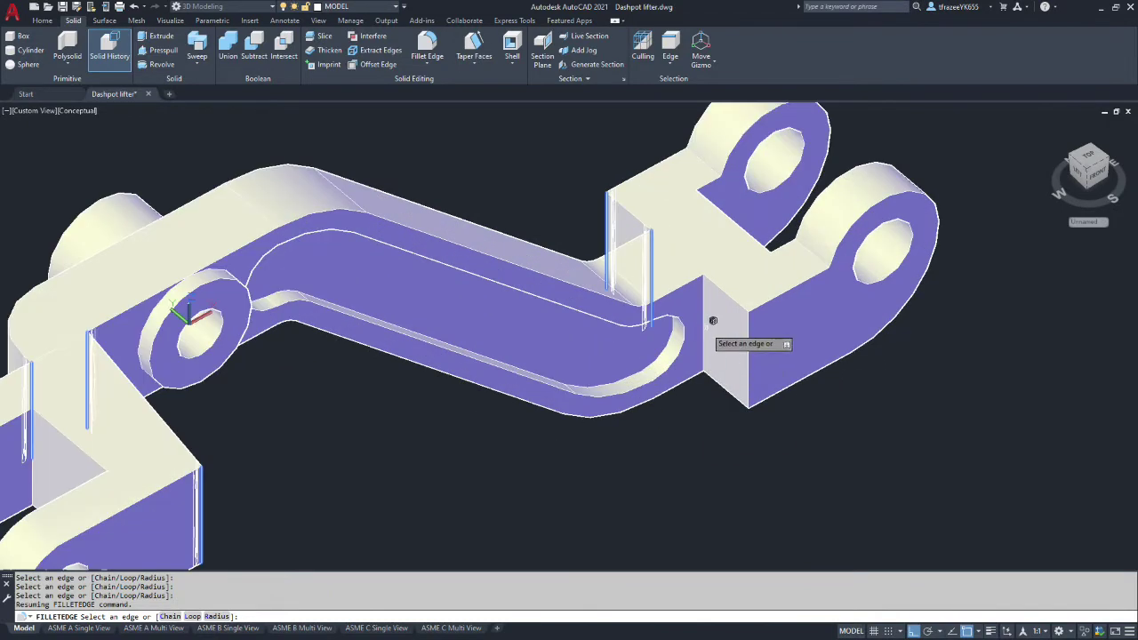
click(704, 329)
click(750, 331)
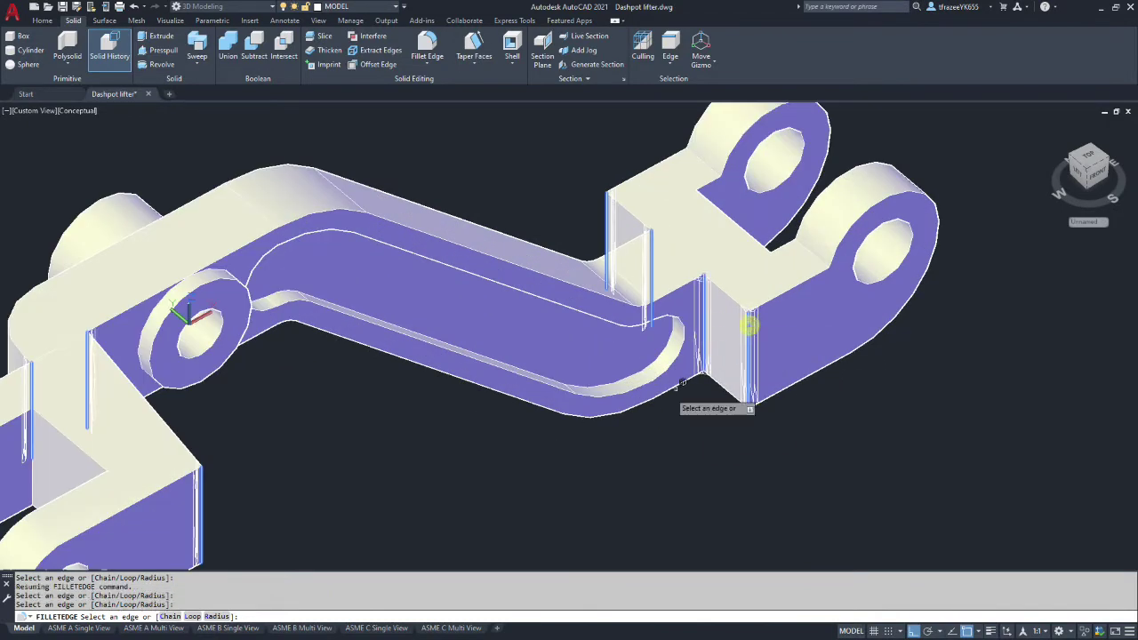
- Confirm the fillet radius as 2 and apply the fillet to the selected edges of both clevis blocks
shift+middle_drag(535, 412, 406, 393)
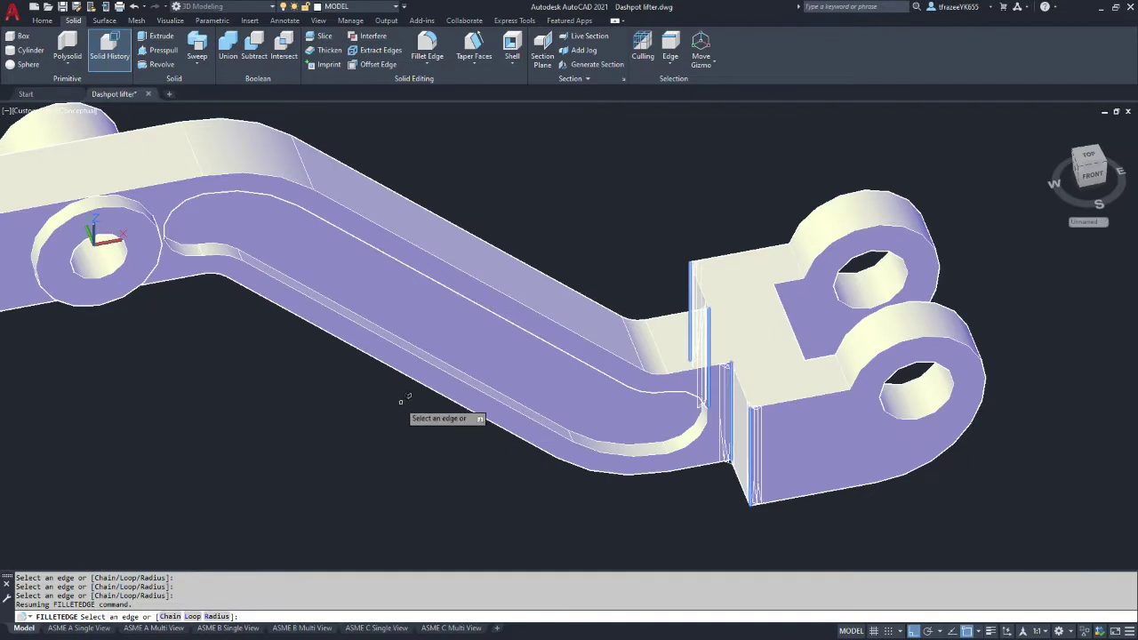
scroll(294, 374, down, 5)
scroll(294, 374, up, 6)
scroll(441, 391, down, 3)
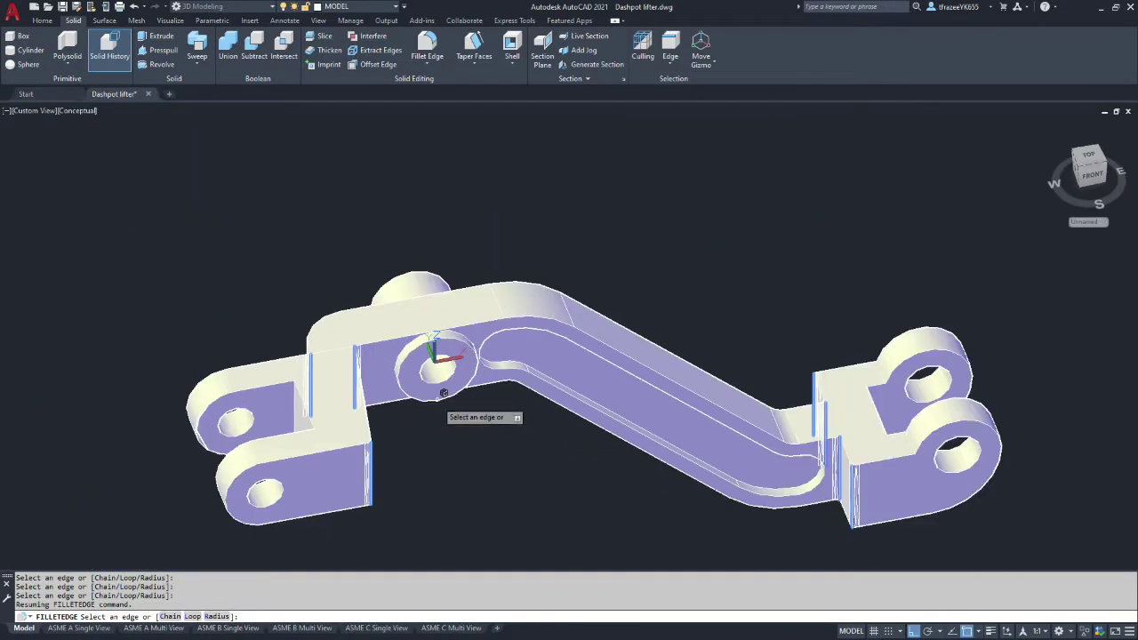
scroll(429, 429, up, 3)
mouse_move(428, 429)
shift+middle_down()
mouse_move(361, 399)
mouse_move(379, 365)
mouse_move(403, 363)
mouse_move(460, 409)
mouse_move(432, 414)
mouse_move(428, 430)
shift+middle_up()
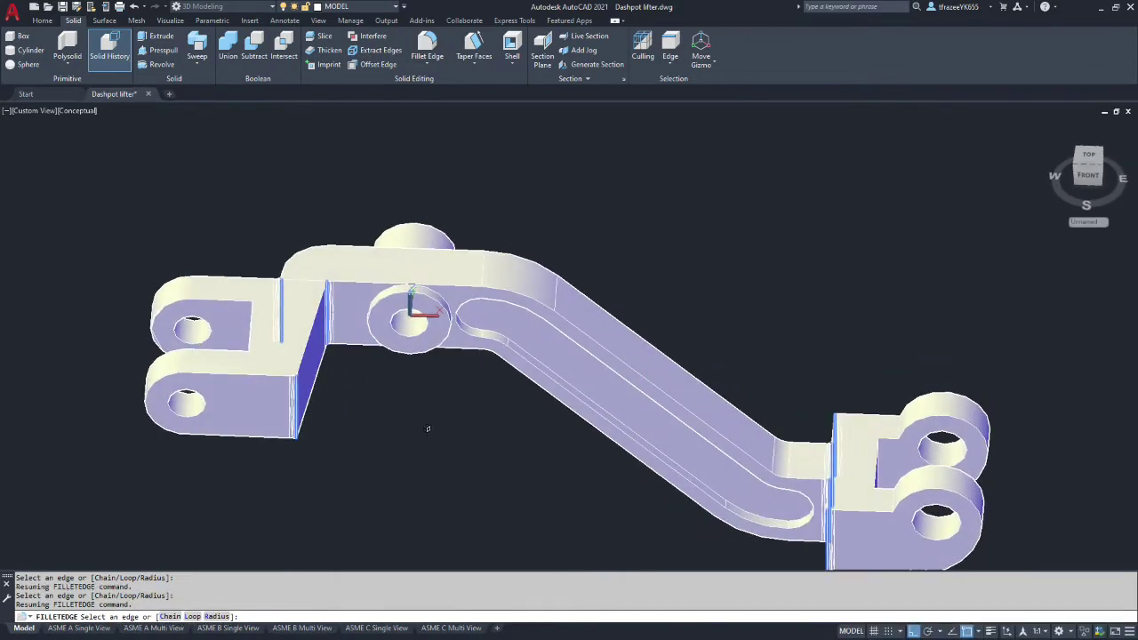
key(Return)
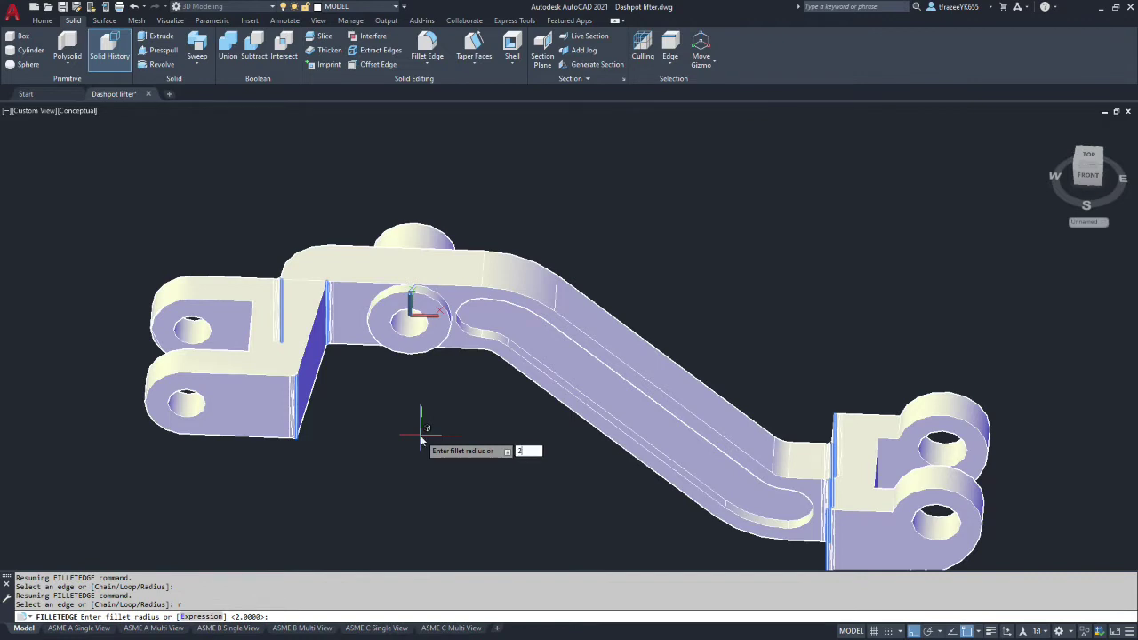
key(Return)
key(Return)
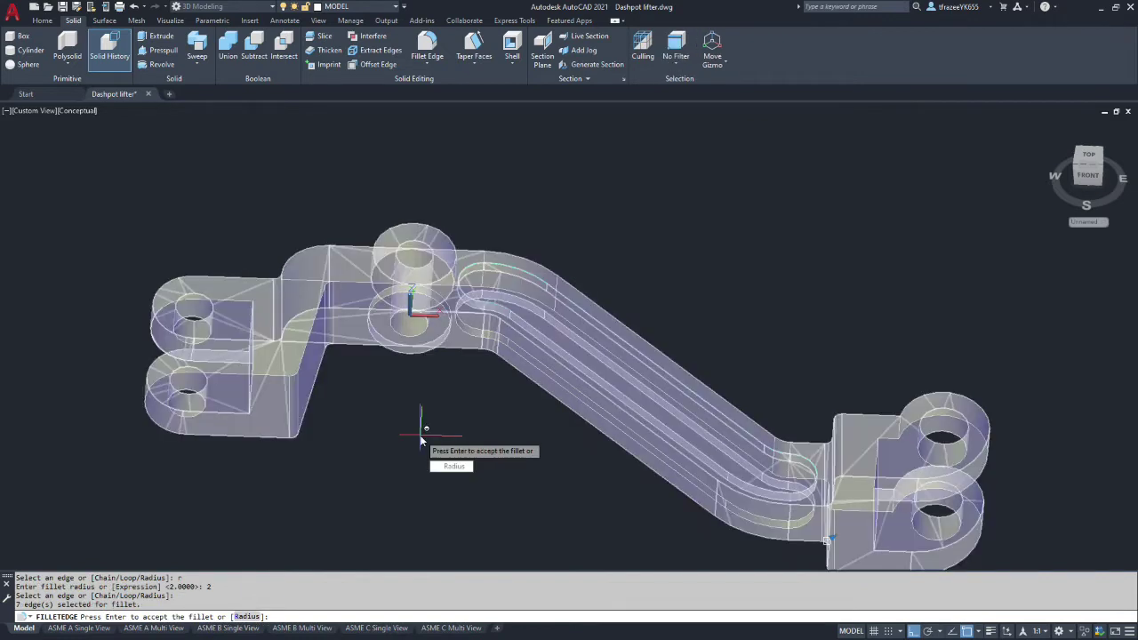
key(Return)
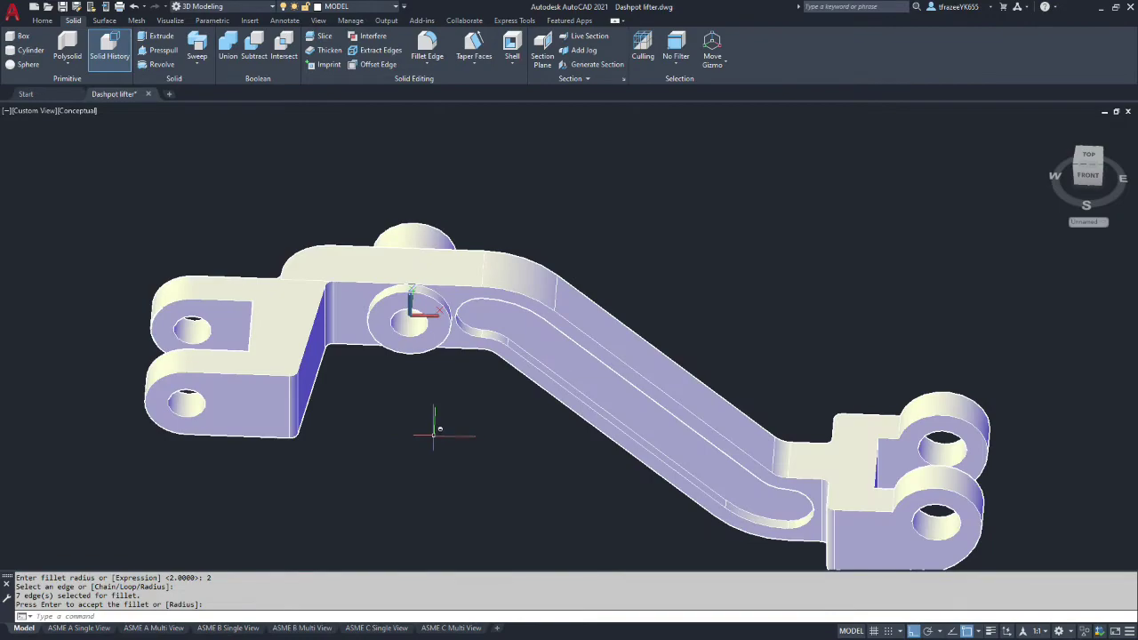
- Start another radius 2 edge fillet and select the arm pocket's floor edges around the hub end and along the upper side
shift+middle_drag(467, 427, 498, 402)
scroll(505, 430, up, 2)
mouse_move(453, 350)
shift+middle_down()
mouse_move(482, 421)
mouse_move(704, 386)
mouse_move(630, 354)
mouse_move(462, 325)
mouse_move(441, 333)
shift+middle_up()
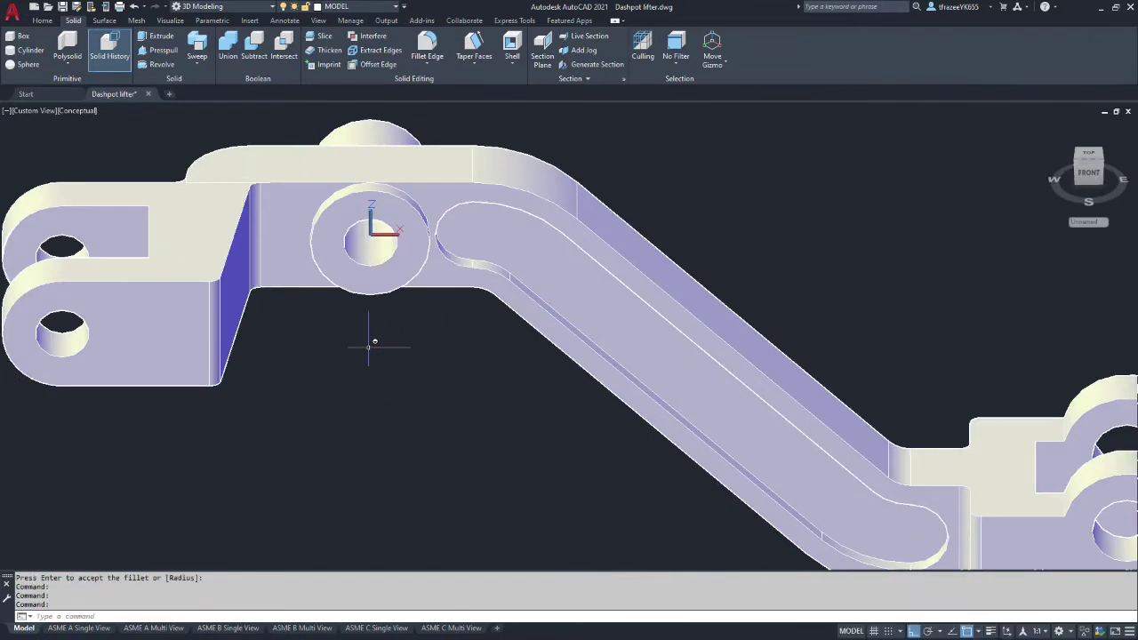
key(Return)
scroll(375, 342, up, 2)
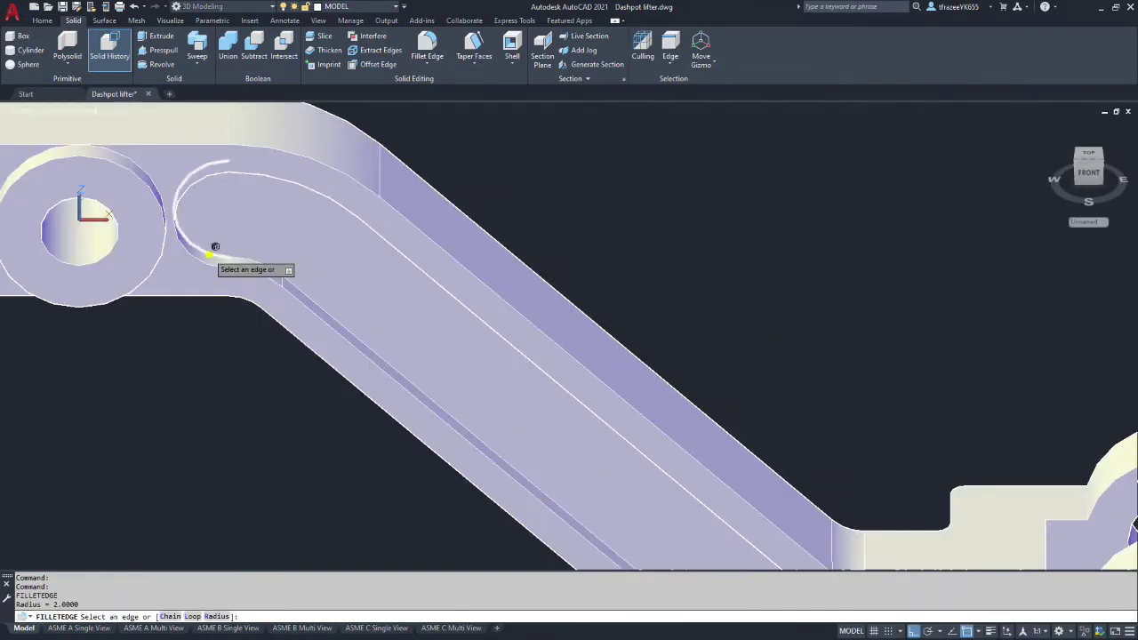
click(214, 246)
shift+middle_drag(247, 254, 294, 134)
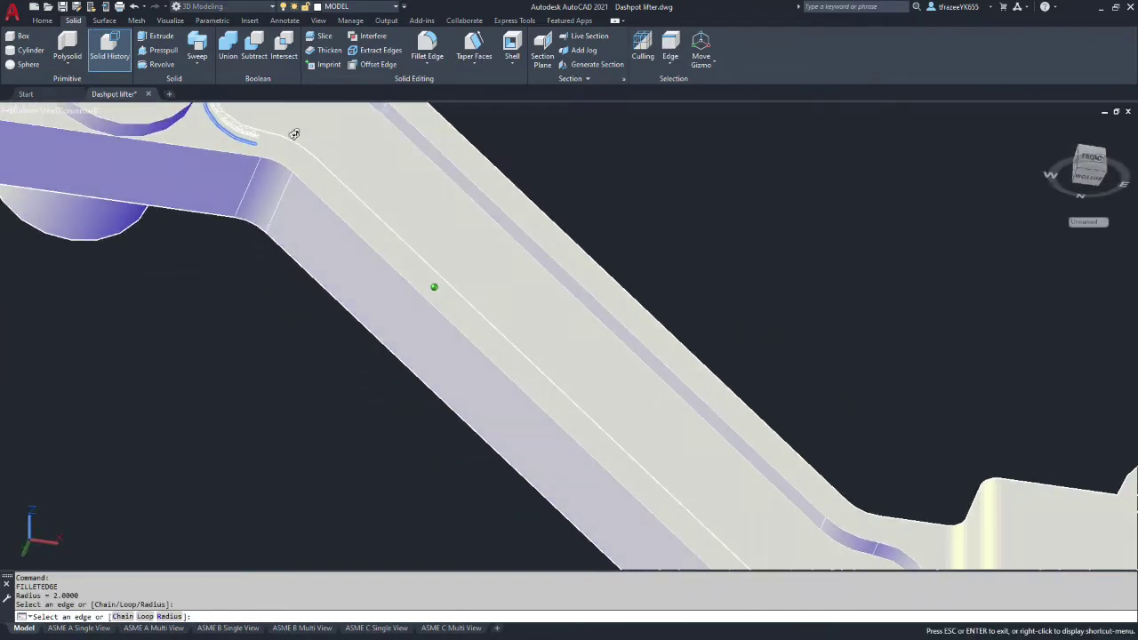
scroll(296, 139, down, 4)
scroll(313, 121, up, 3)
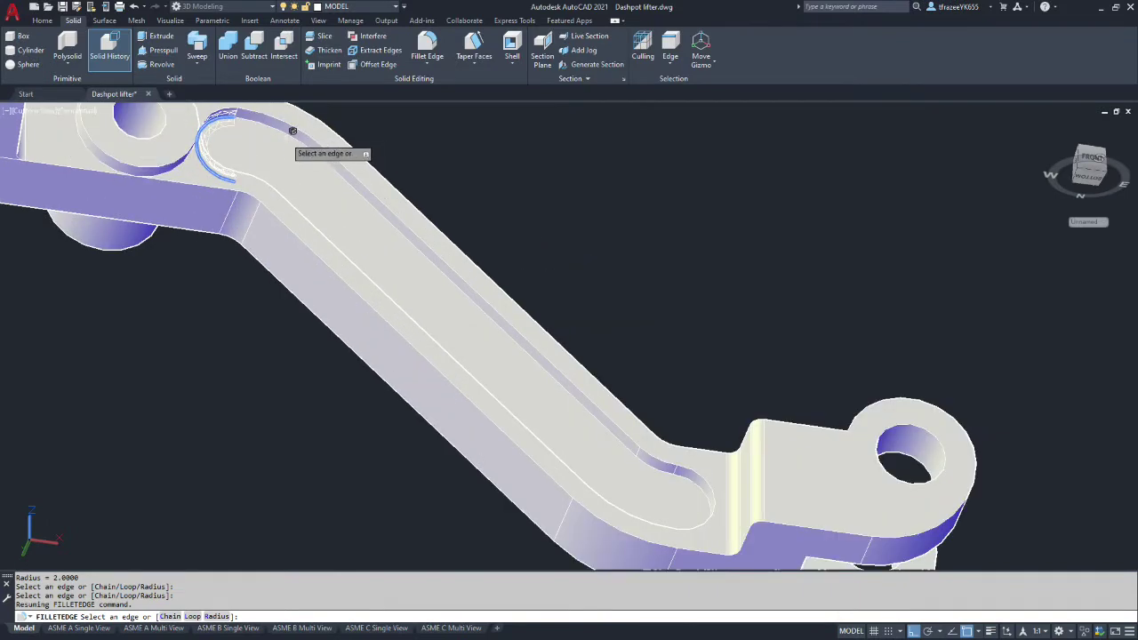
click(269, 126)
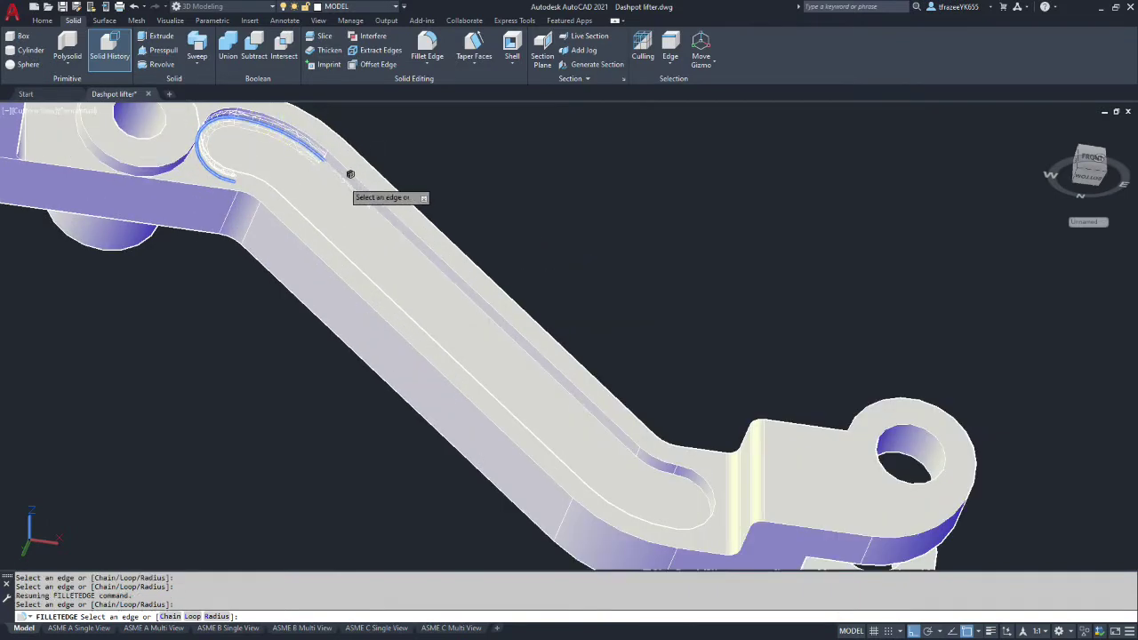
click(346, 179)
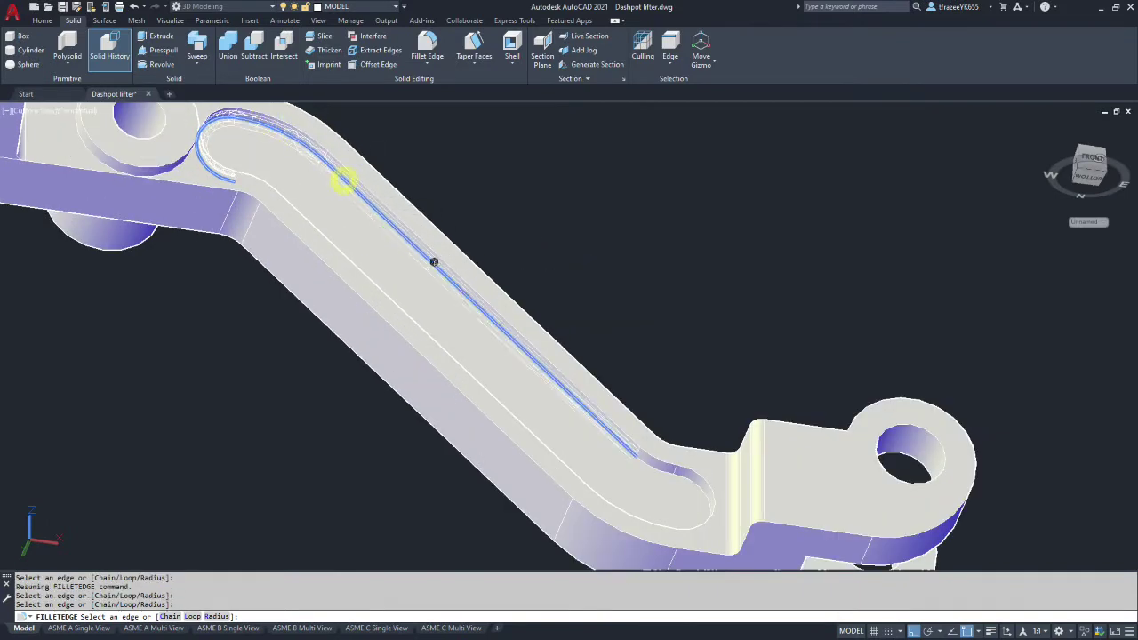
click(657, 464)
- Add the pocket's floor edges around the lower clevis end, along the lower side and at the hub-end bend to the fillet selection
mouse_move(666, 483)
shift+middle_down()
mouse_move(559, 421)
mouse_move(517, 496)
mouse_move(521, 488)
shift+middle_up()
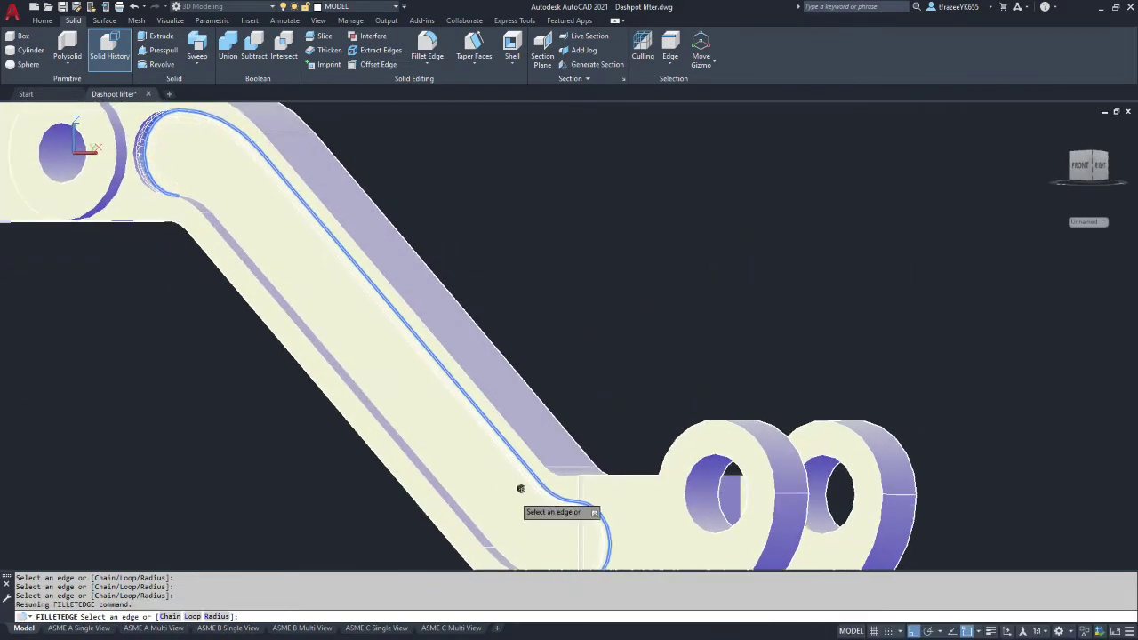
scroll(521, 502, down, 4)
scroll(514, 509, up, 6)
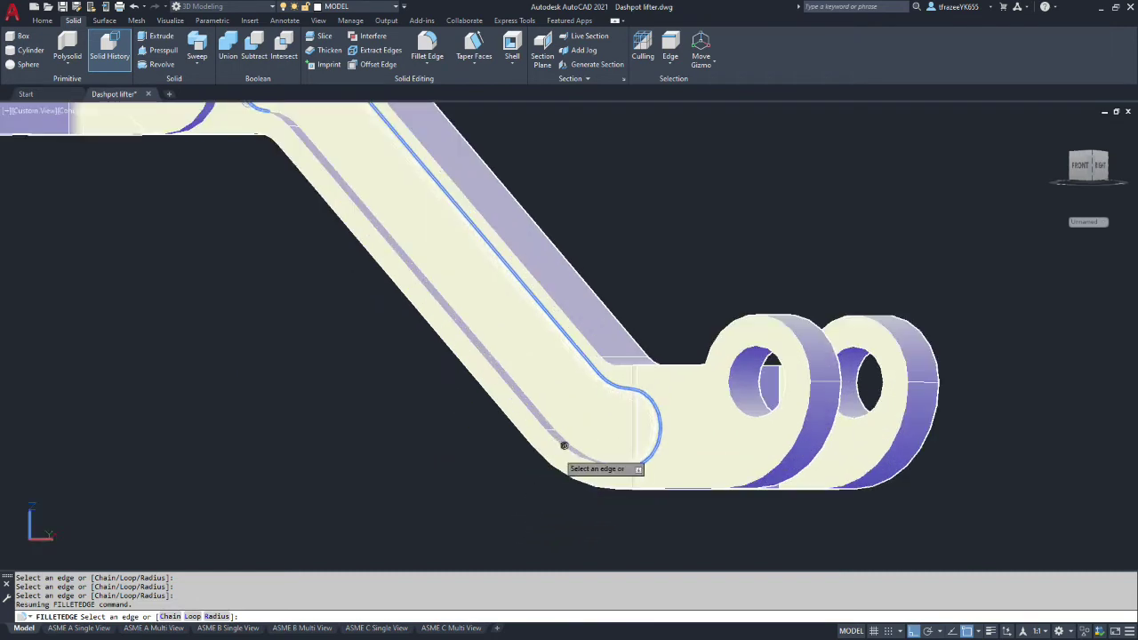
click(565, 442)
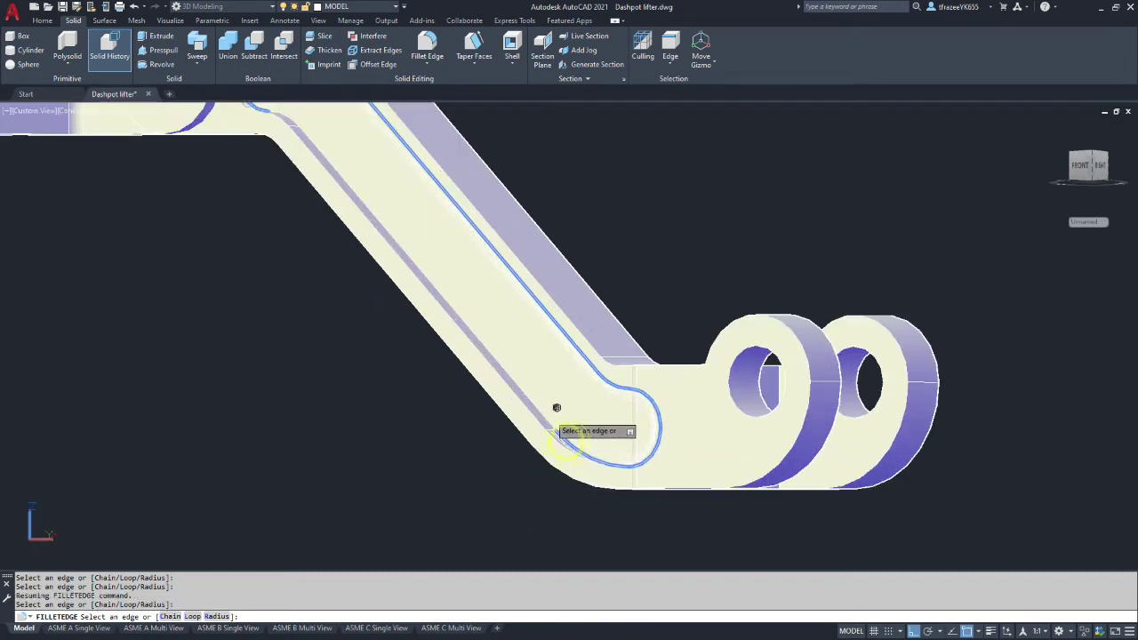
click(548, 407)
scroll(506, 398, down, 3)
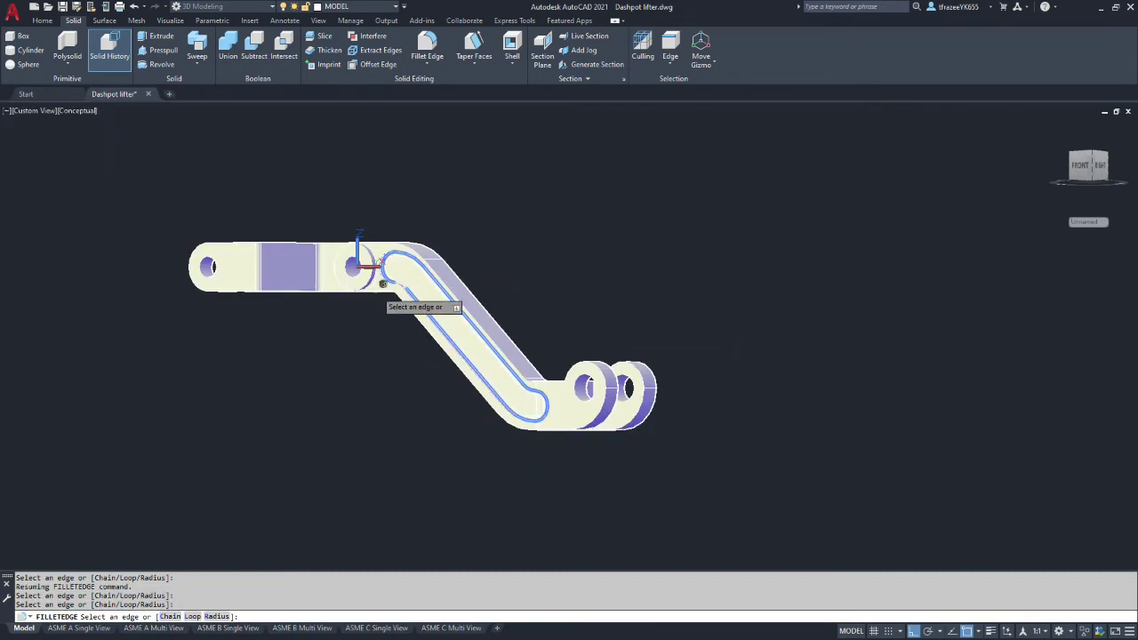
scroll(382, 268, up, 5)
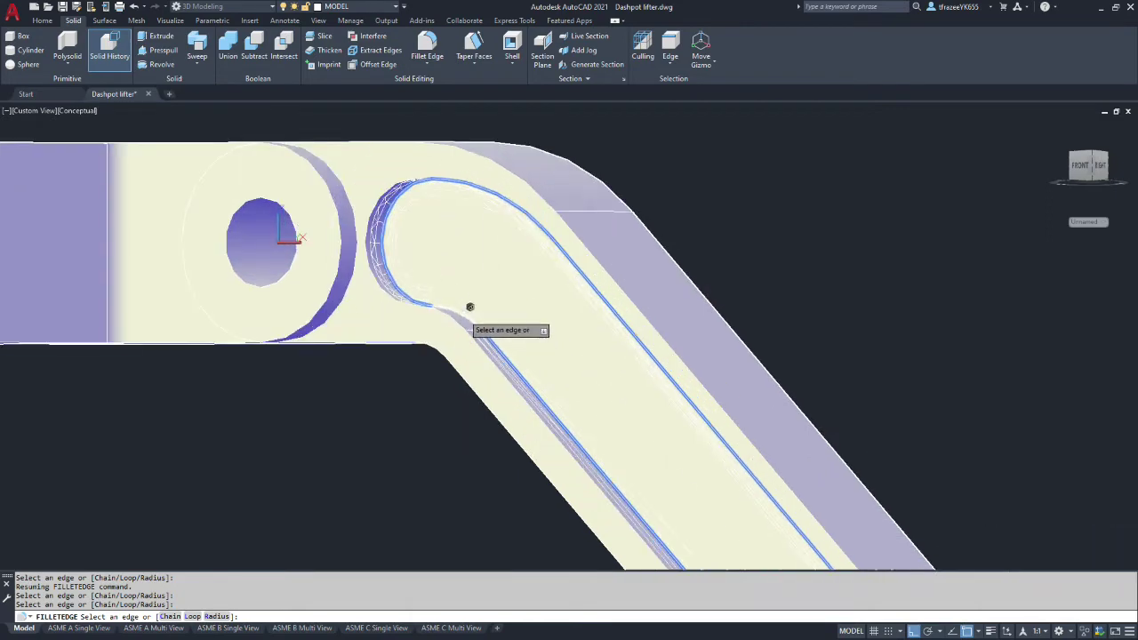
click(468, 309)
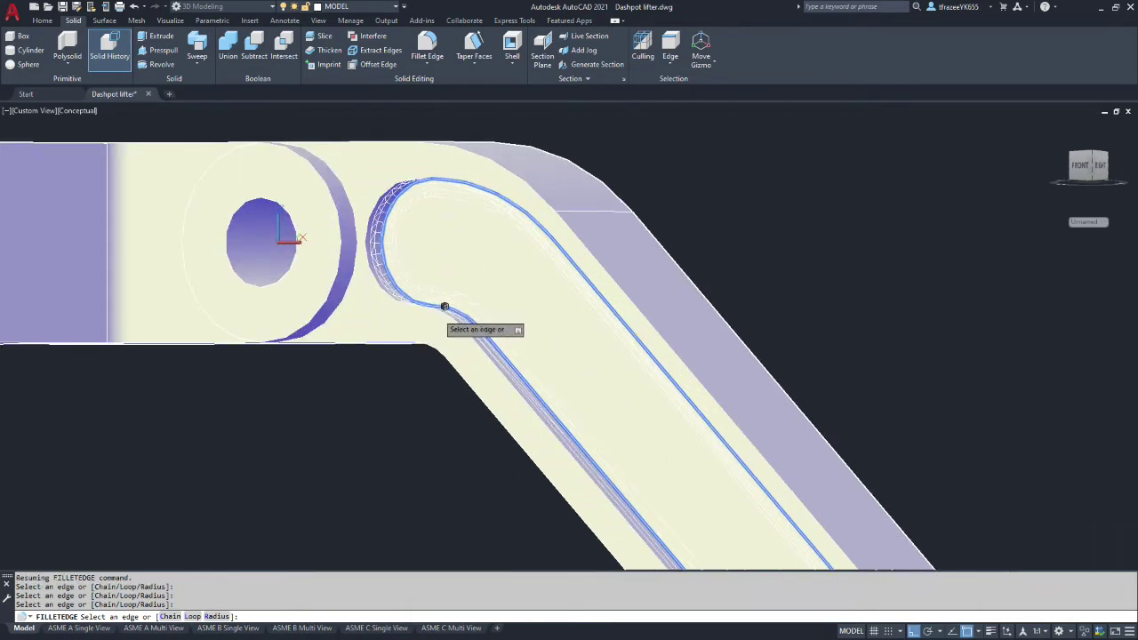
- Add the pocket's outer rim edges around the hub end, along the upper side and at the lower bend to the fillet selection
mouse_move(414, 318)
shift+middle_down()
mouse_move(427, 316)
mouse_move(292, 262)
mouse_move(339, 291)
mouse_move(343, 252)
mouse_move(475, 275)
mouse_move(485, 236)
shift+middle_up()
scroll(444, 261, up, 5)
scroll(379, 338, up, 8)
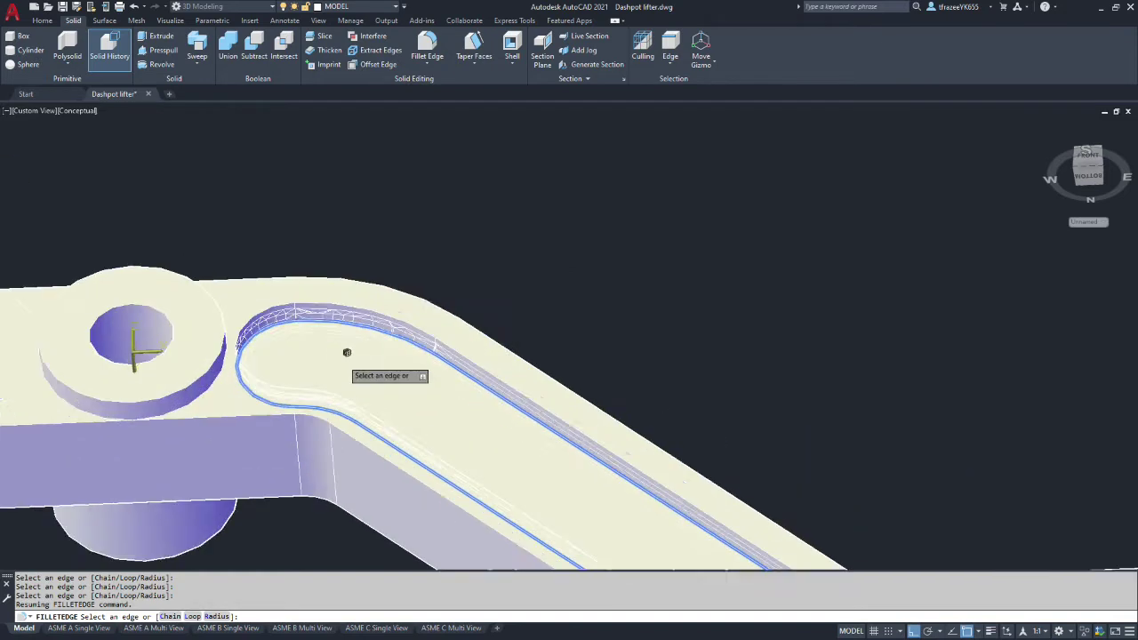
click(248, 252)
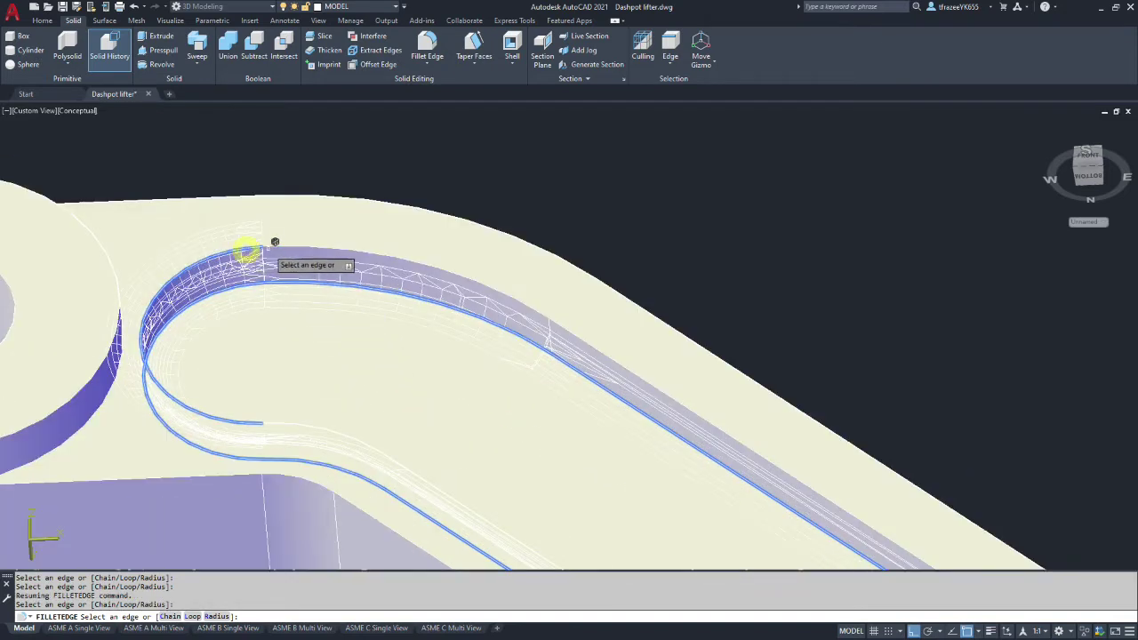
click(280, 252)
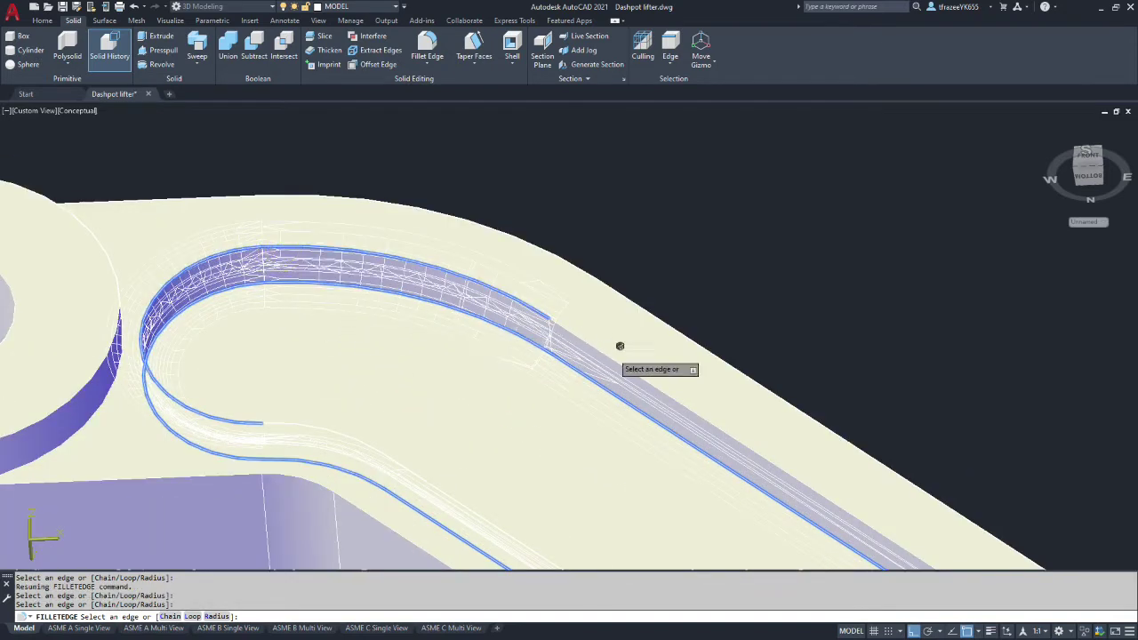
click(584, 330)
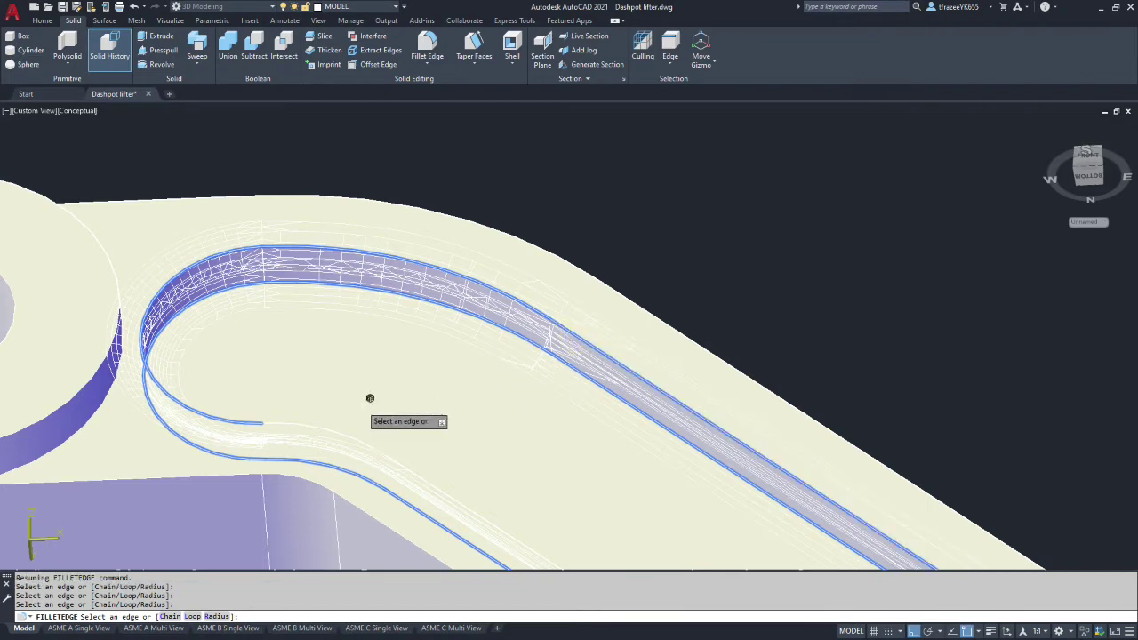
click(301, 428)
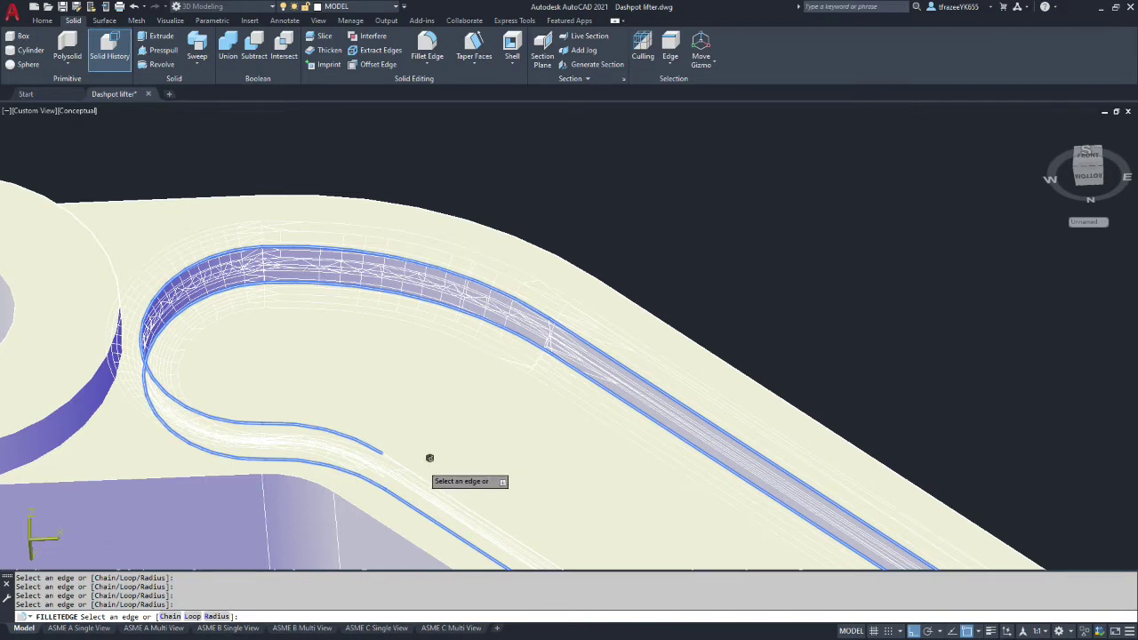
- Add the remaining pocket rim edges along the lower side and around the lower clevis end, and apply the radius 2 fillet
scroll(483, 460, down, 6)
scroll(558, 524, up, 2)
scroll(559, 525, up, 5)
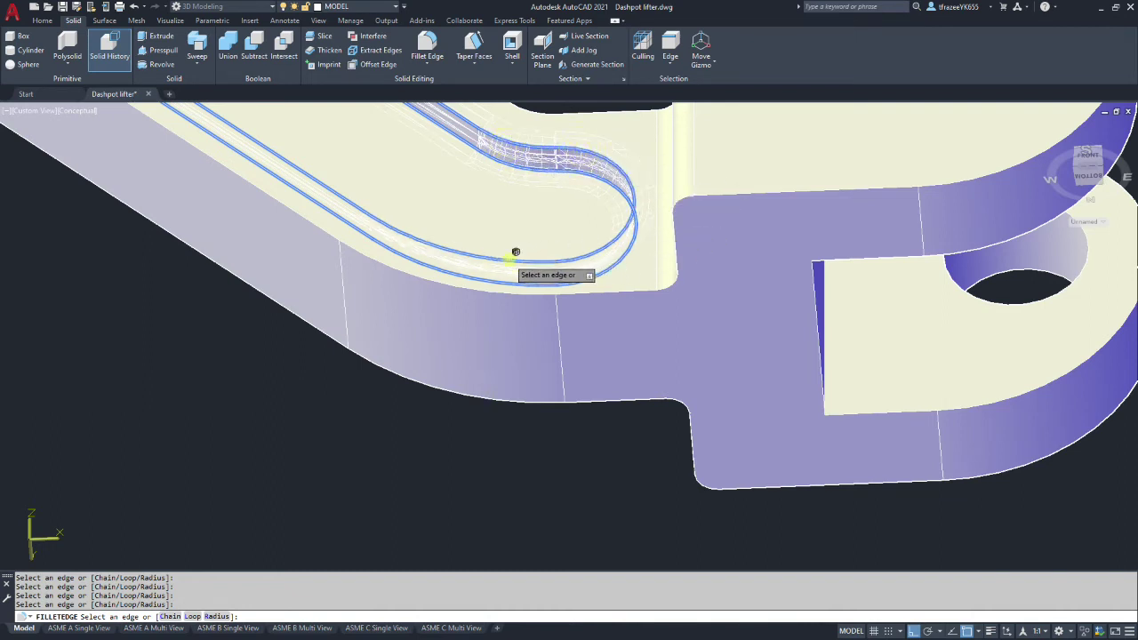
scroll(368, 250, down, 5)
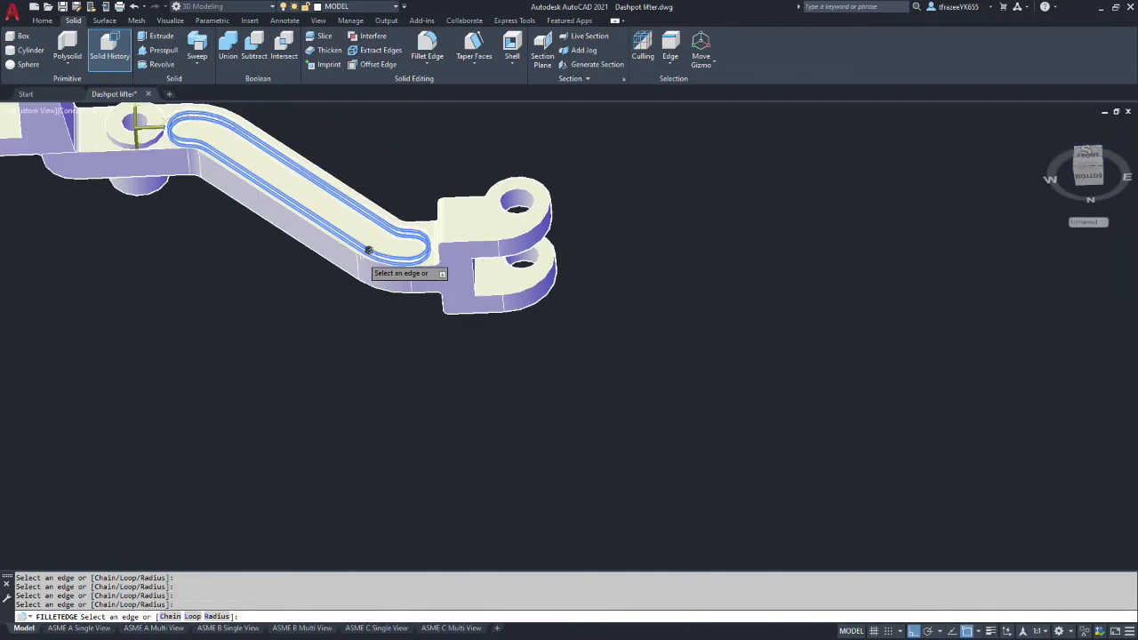
scroll(312, 198, down, 2)
scroll(248, 145, up, 2)
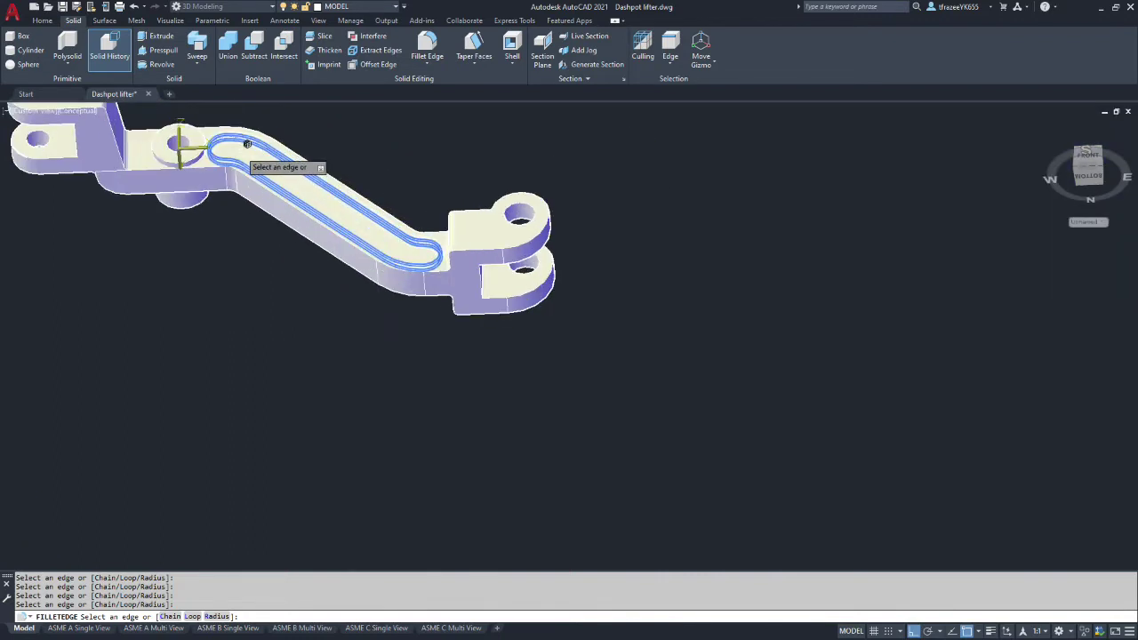
scroll(254, 156, up, 2)
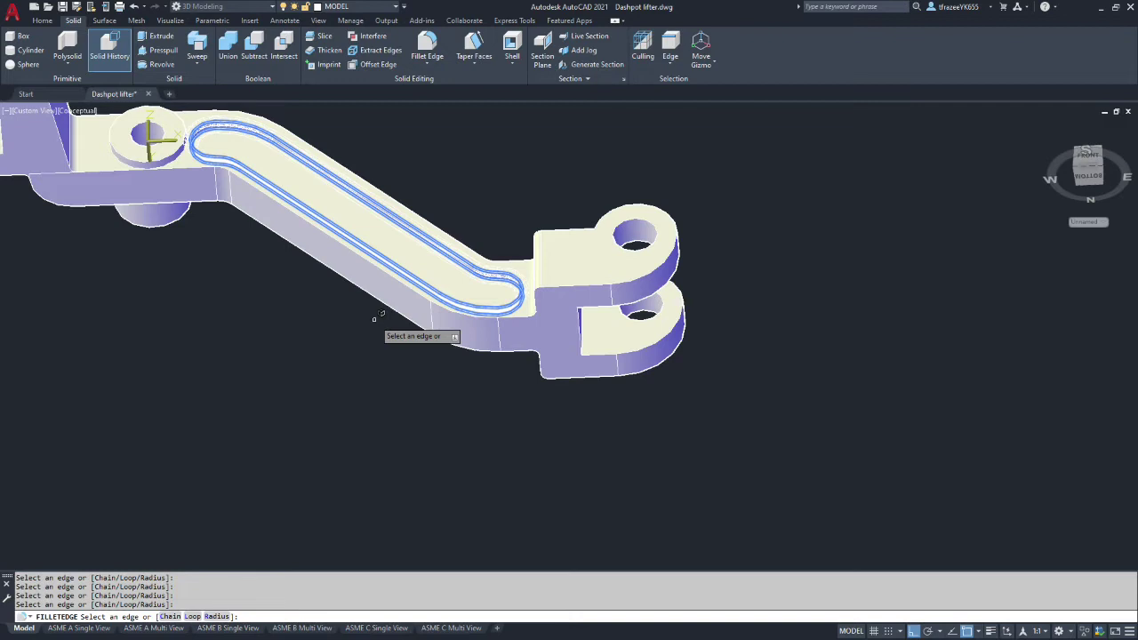
key(Return)
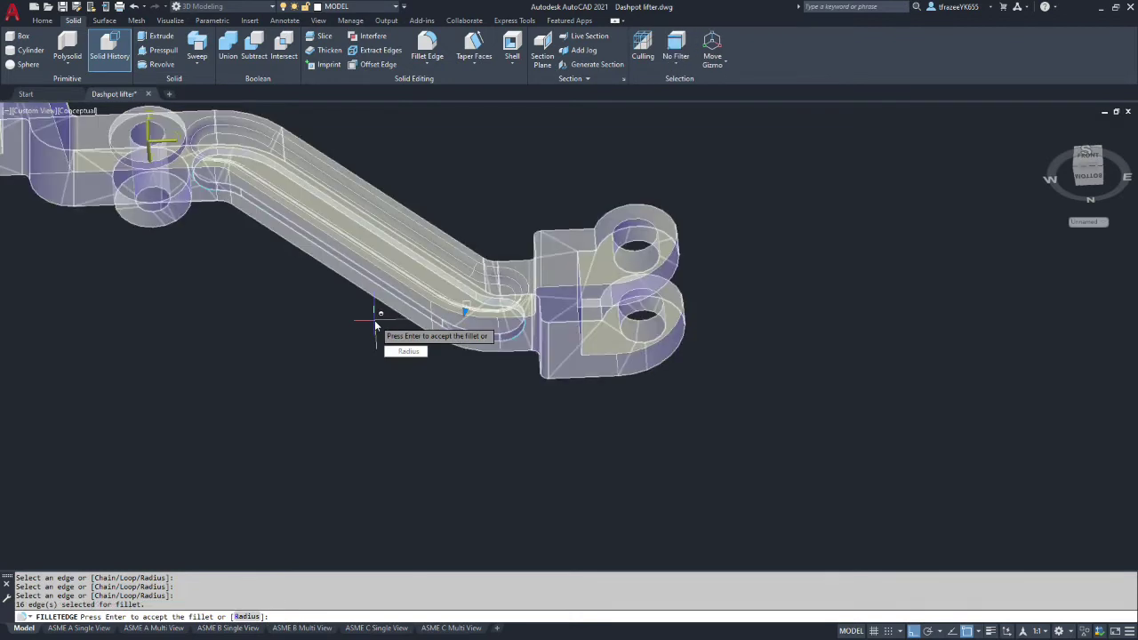
key(Return)
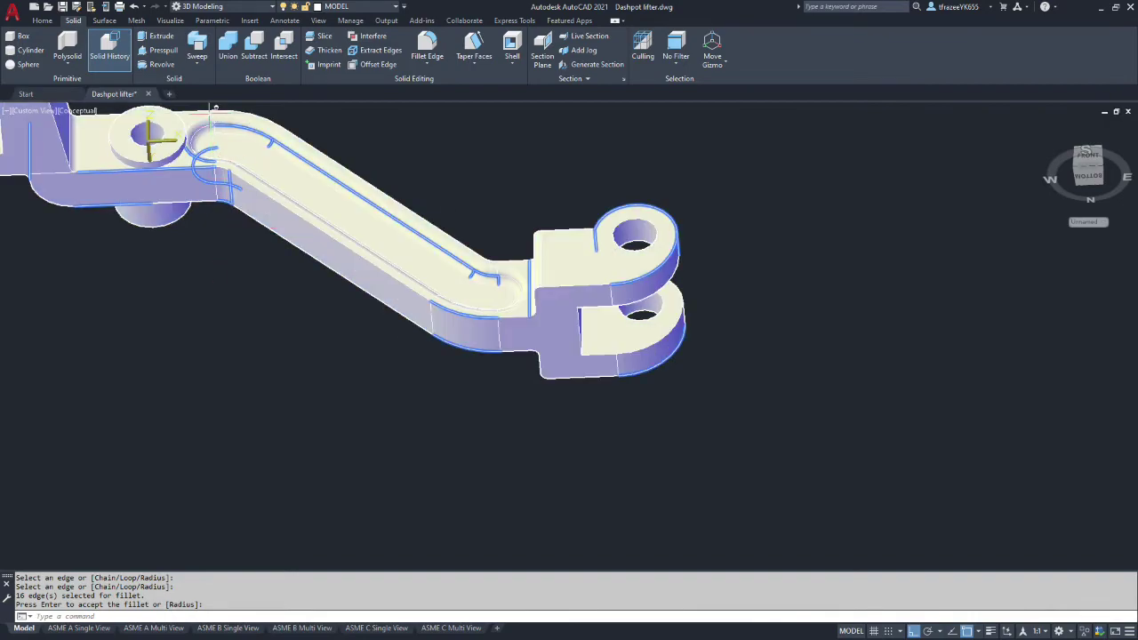
- Start a radius 2 edge fillet on the arm's opposite pocket and select its floor edges around the lower clevis end and upper side
scroll(214, 107, up, 5)
shift+middle_drag(185, 190, 171, 213)
scroll(174, 216, down, 8)
shift+middle_drag(353, 311, 208, 223)
scroll(204, 240, down, 3)
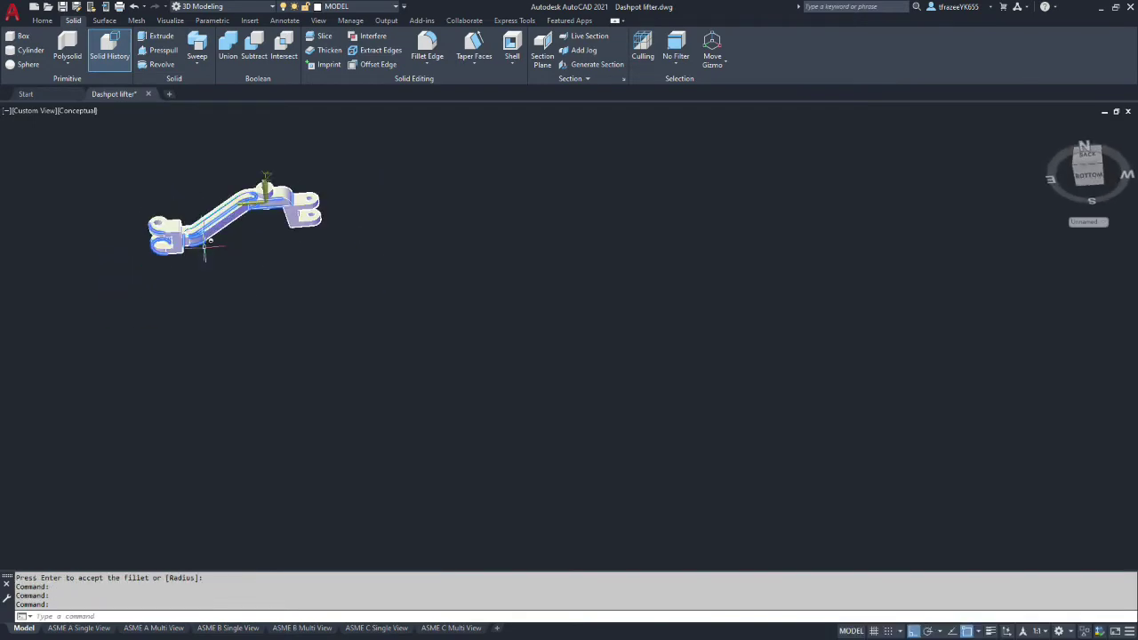
scroll(205, 244, up, 8)
scroll(204, 178, down, 5)
scroll(190, 247, up, 8)
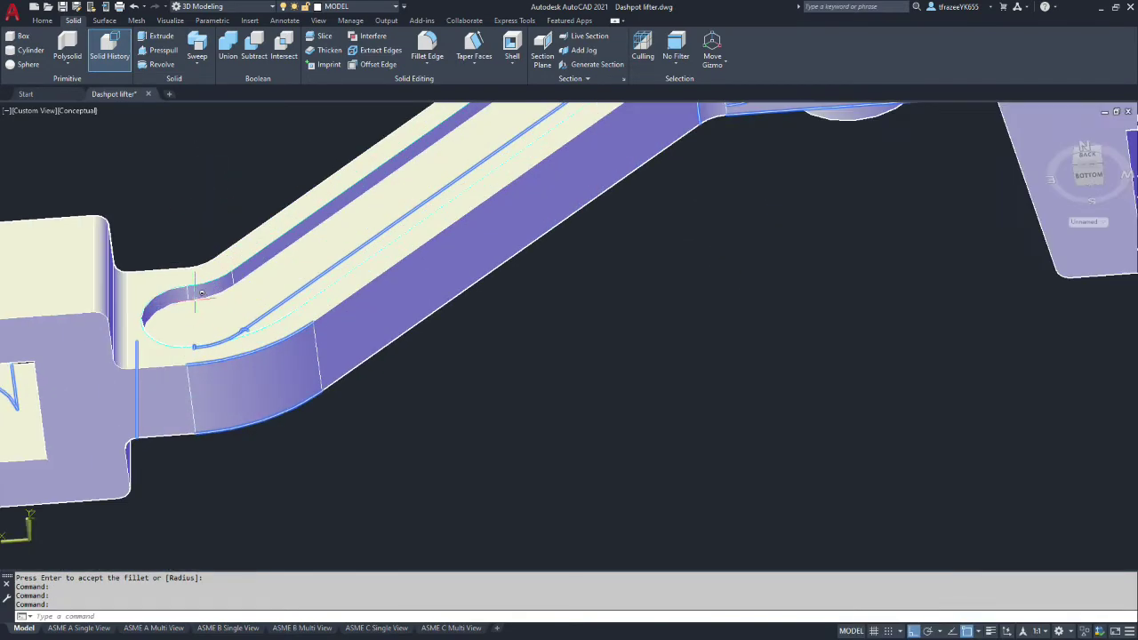
click(427, 44)
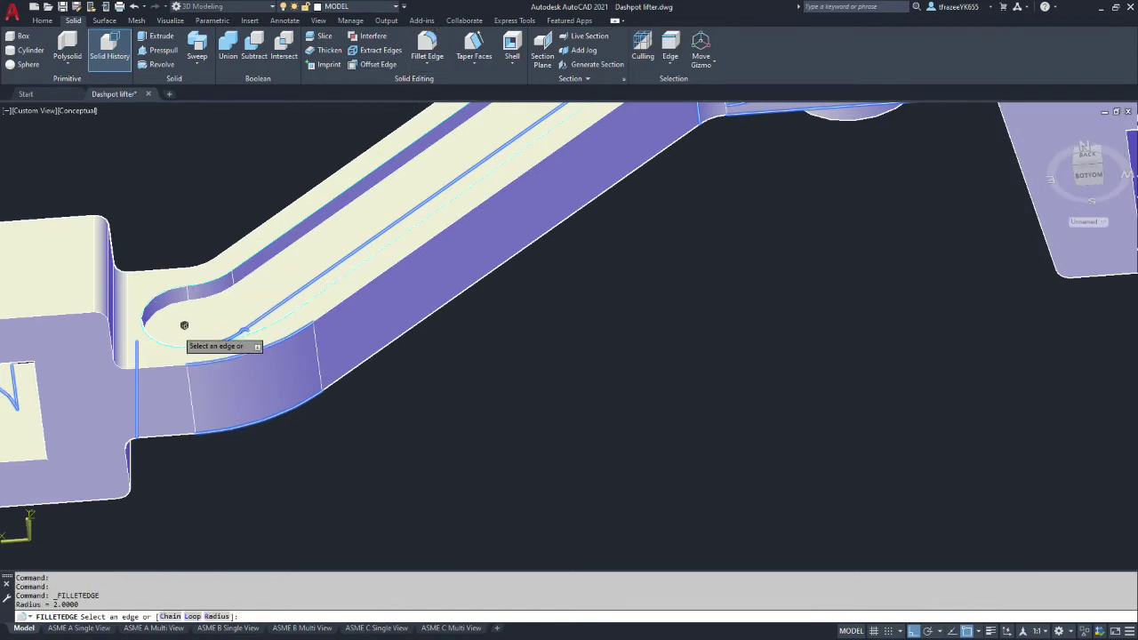
scroll(183, 316, up, 2)
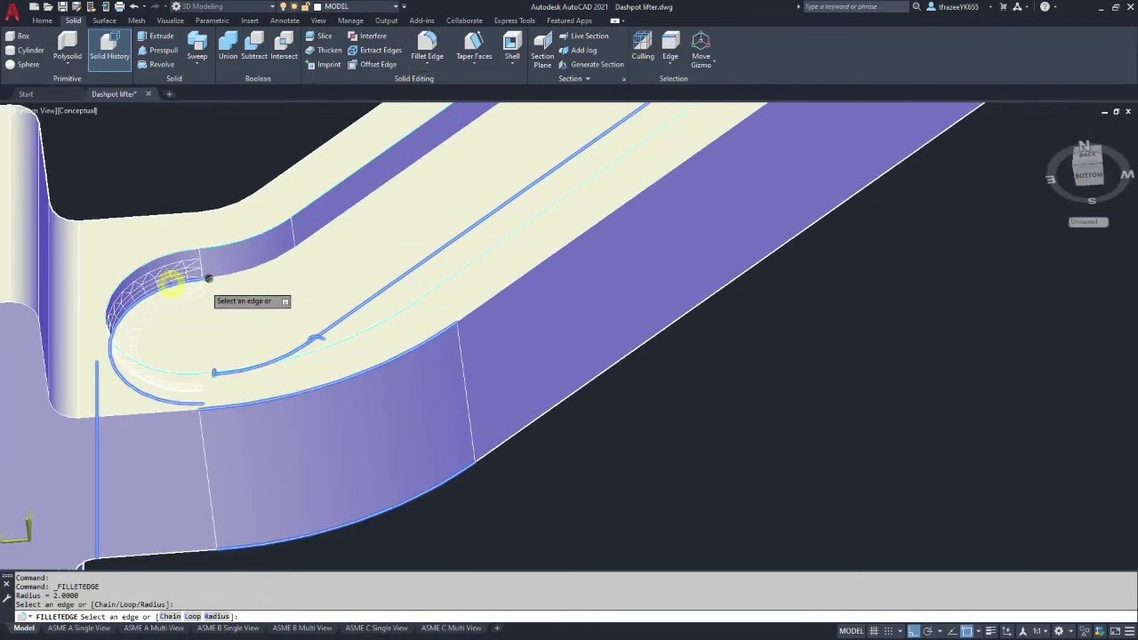
click(325, 224)
- Add the opposite pocket's floor edges at the upper bend and the inner bend of the hub end to the fillet selection
scroll(433, 223, down, 6)
scroll(569, 133, up, 3)
scroll(573, 132, down, 4)
scroll(579, 119, up, 8)
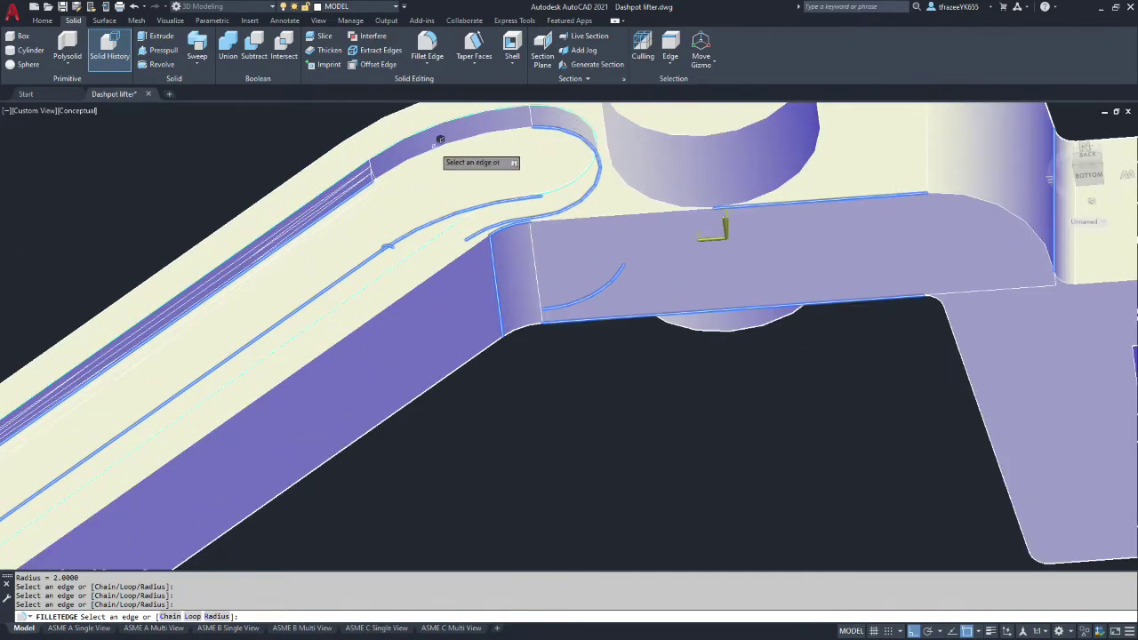
click(438, 137)
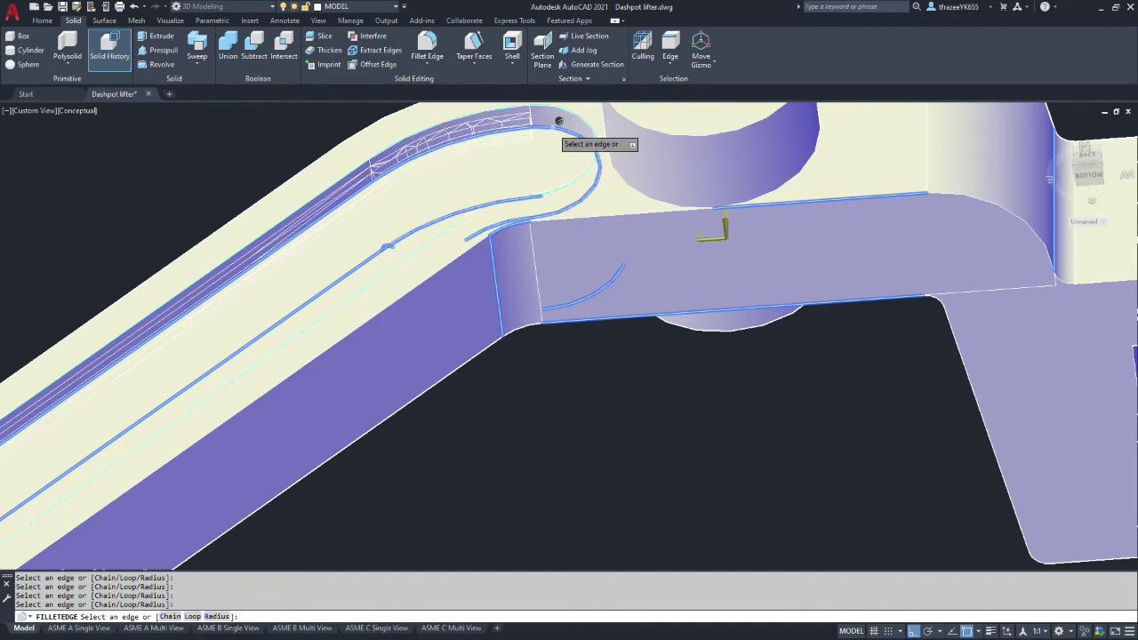
shift+middle_drag(503, 162, 534, 267)
click(493, 208)
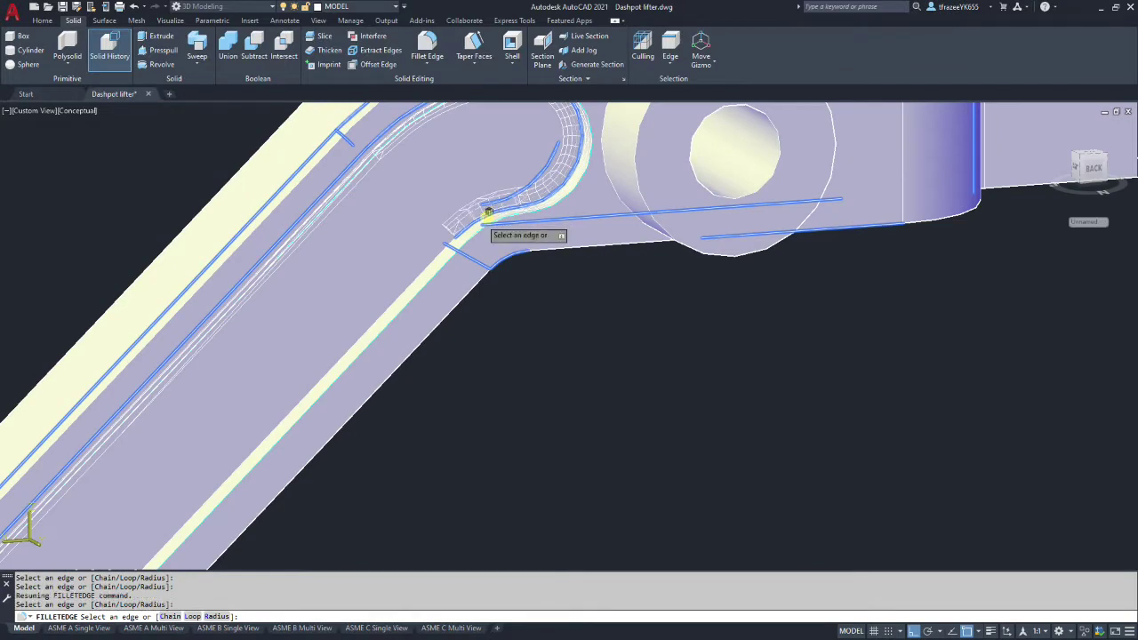
- Add the opposite pocket's floor edges along the straight lower side and its bend near the lower clevis to the fillet selection
click(447, 246)
scroll(447, 246, down, 5)
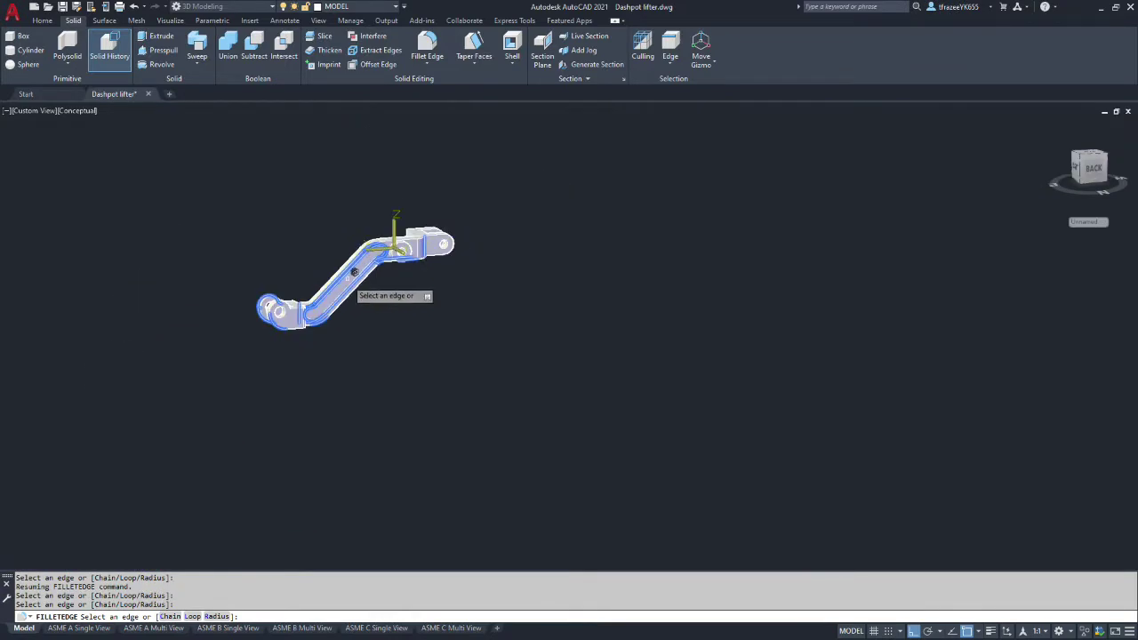
scroll(329, 331, up, 5)
scroll(396, 292, up, 2)
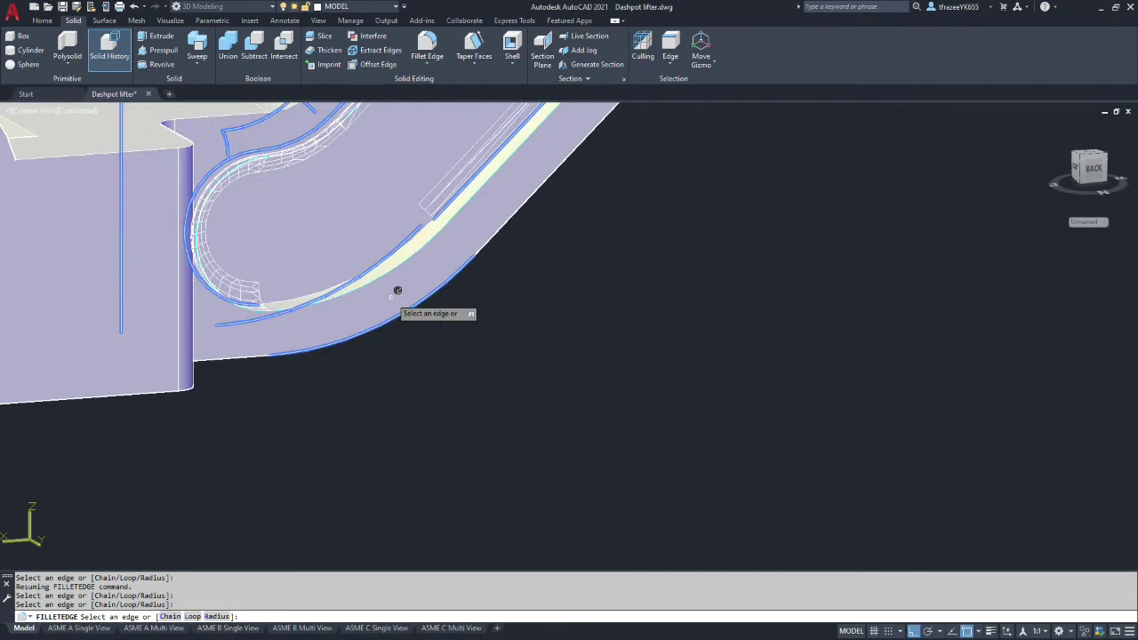
click(412, 232)
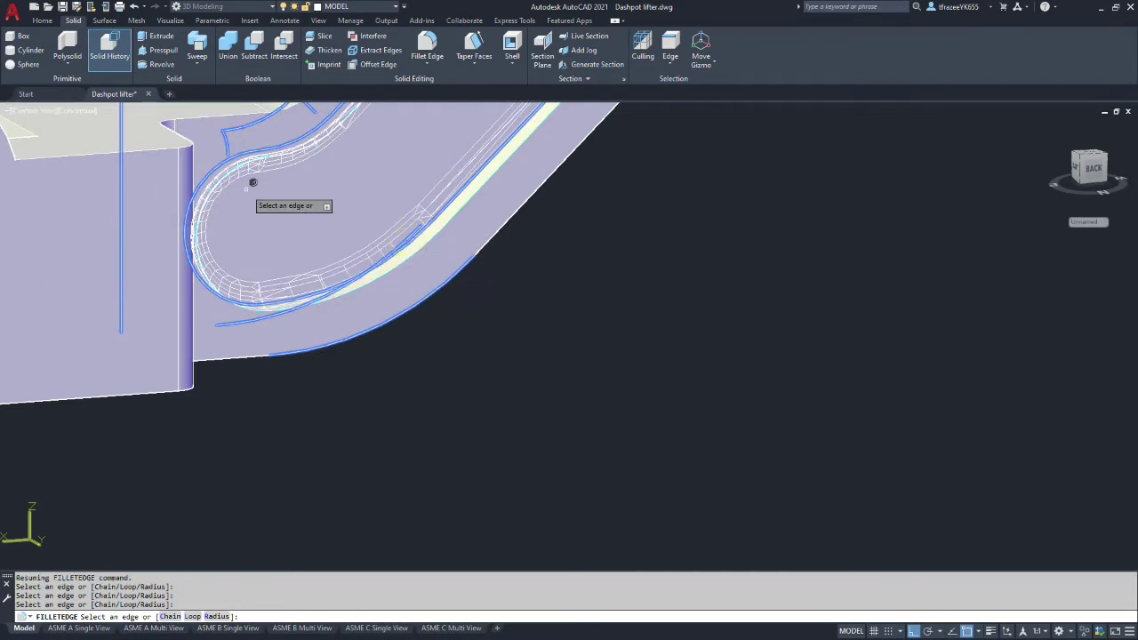
- Add the opposite pocket's rim edges around the lower clevis end and along the straight upper side to the fillet selection
shift+middle_drag(286, 219, 229, 165)
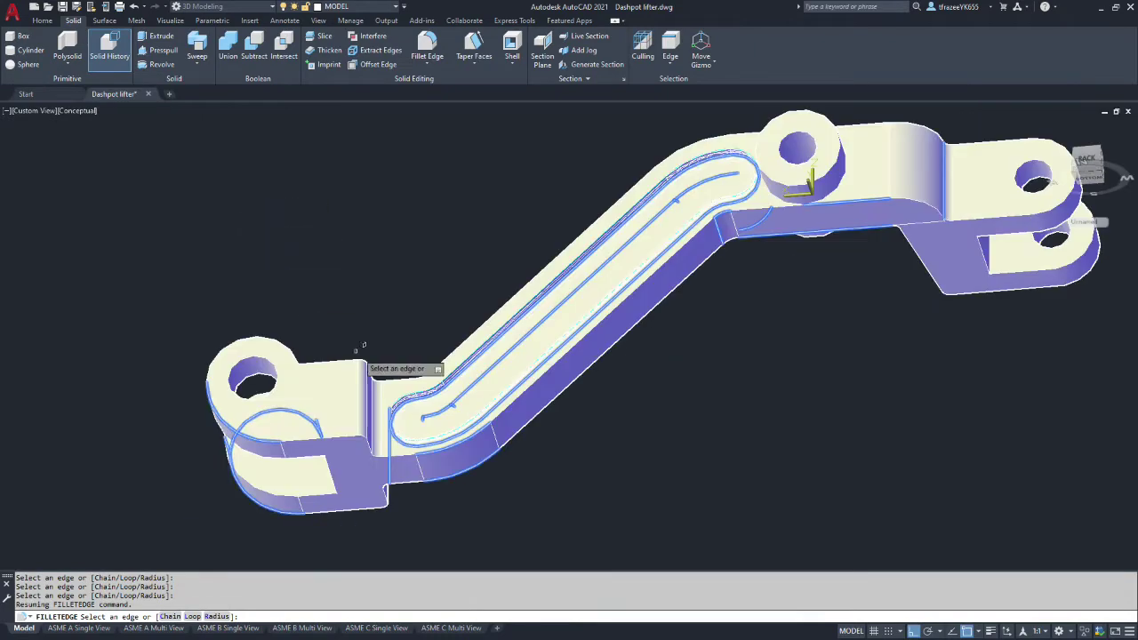
scroll(480, 413, up, 5)
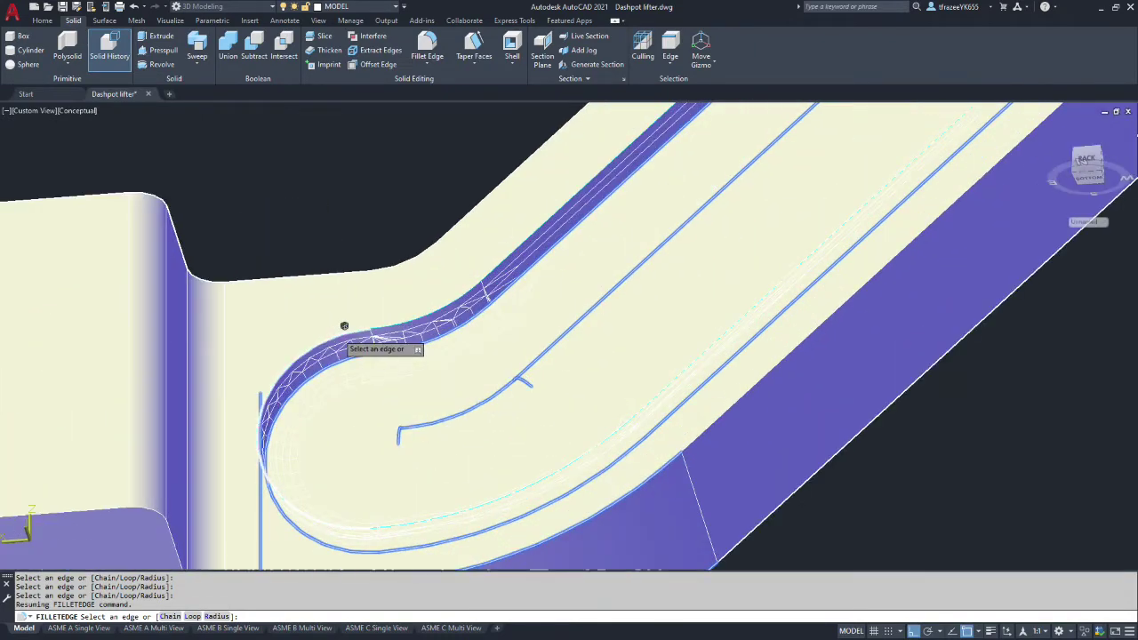
click(340, 337)
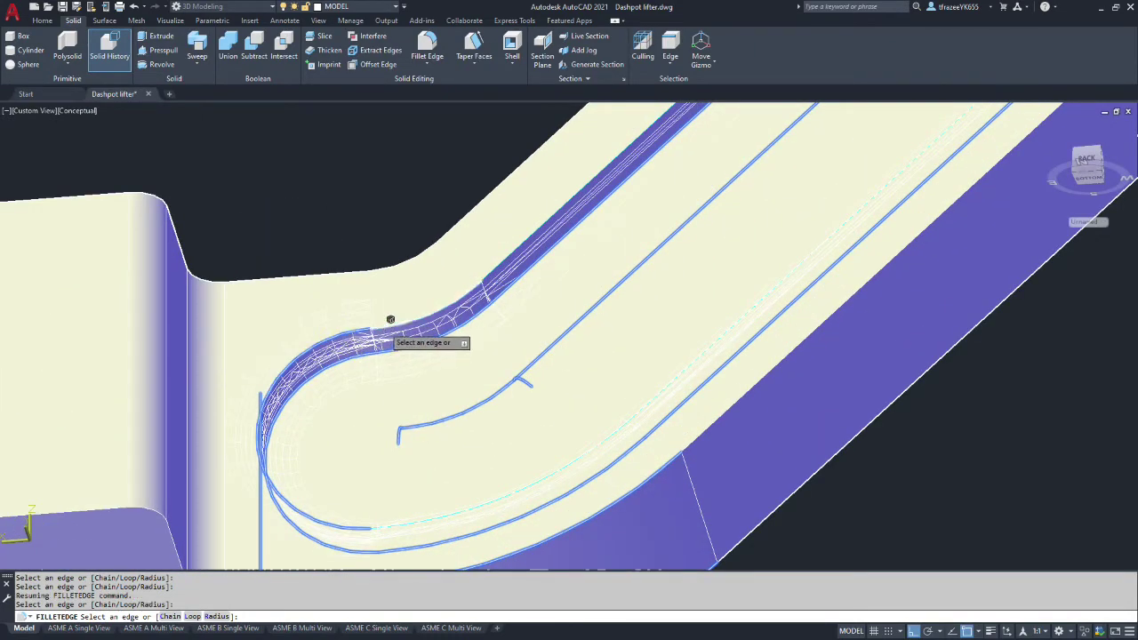
click(390, 320)
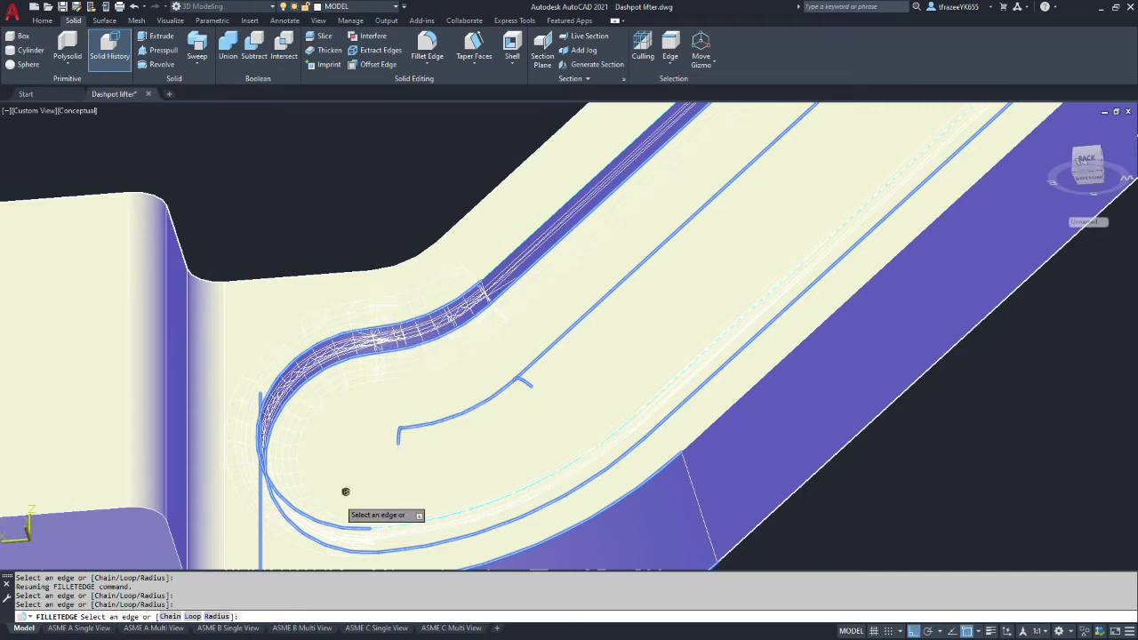
scroll(381, 436, down, 3)
scroll(445, 402, up, 5)
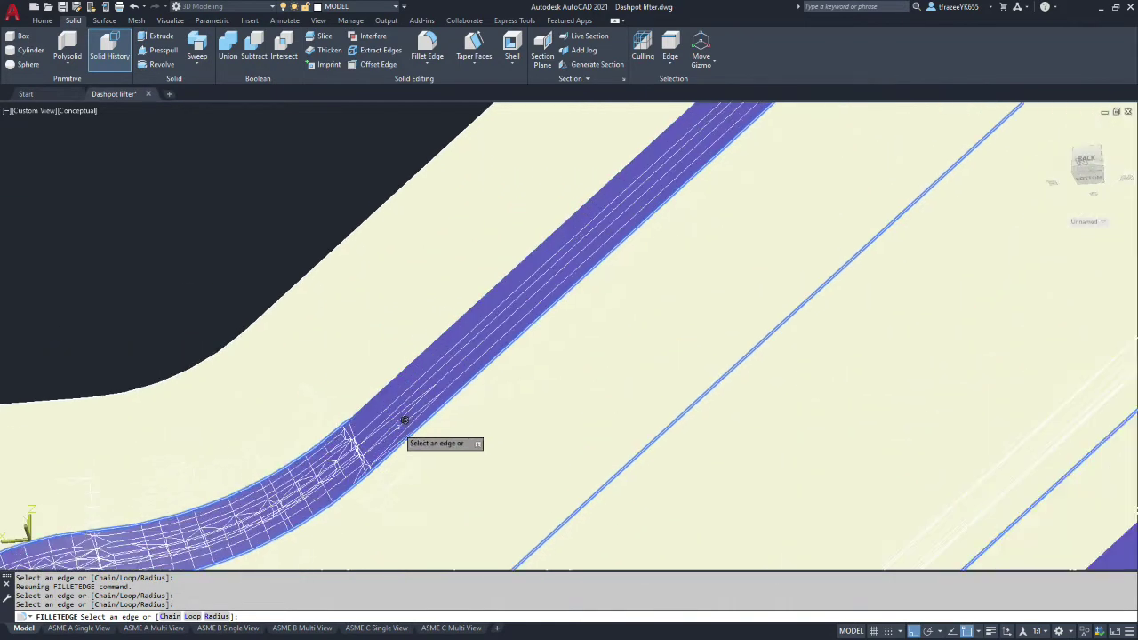
click(375, 397)
scroll(498, 382, down, 2)
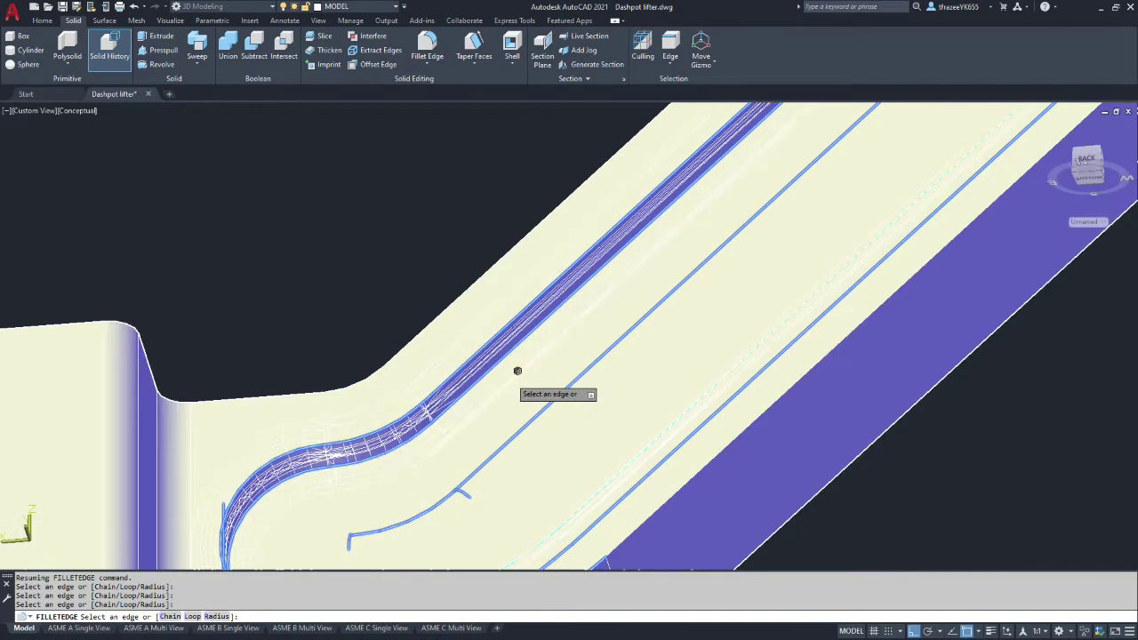
- Add the opposite pocket's rim edges along the upper bend and around the hub end to the fillet selection
scroll(517, 371, down, 4)
scroll(676, 246, down, 2)
scroll(697, 212, up, 1)
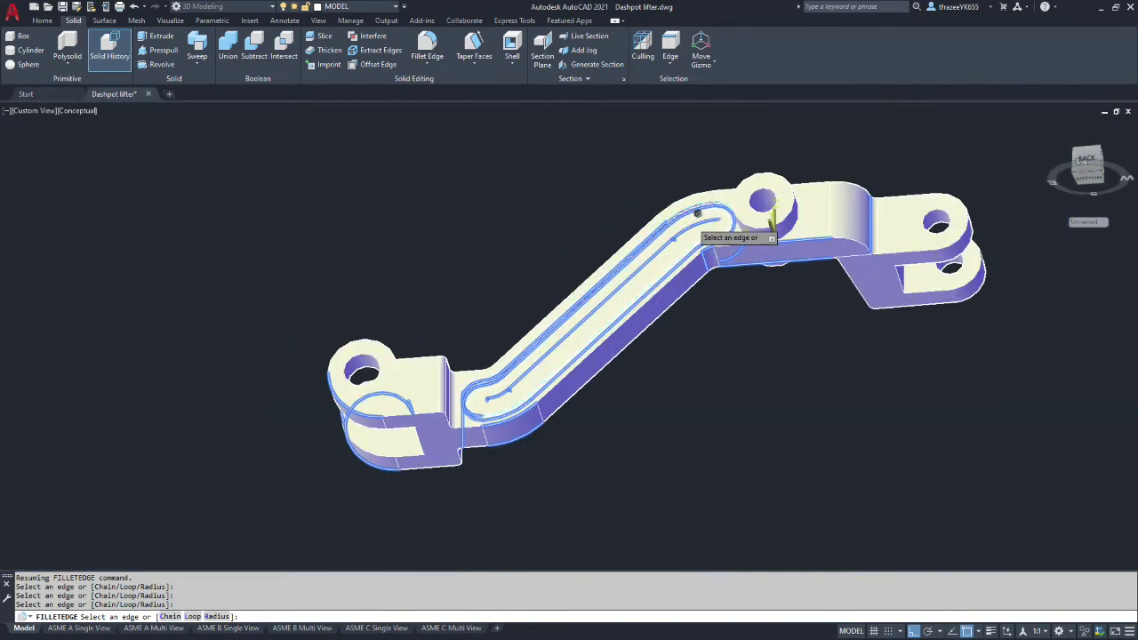
scroll(696, 211, up, 3)
scroll(737, 183, up, 4)
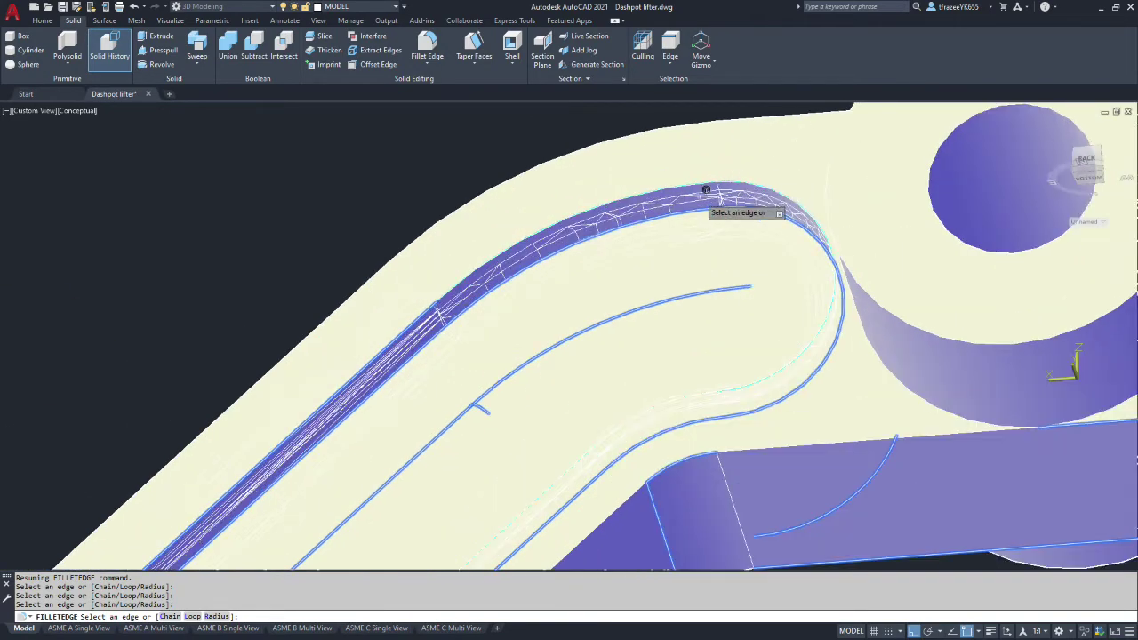
scroll(576, 239, up, 2)
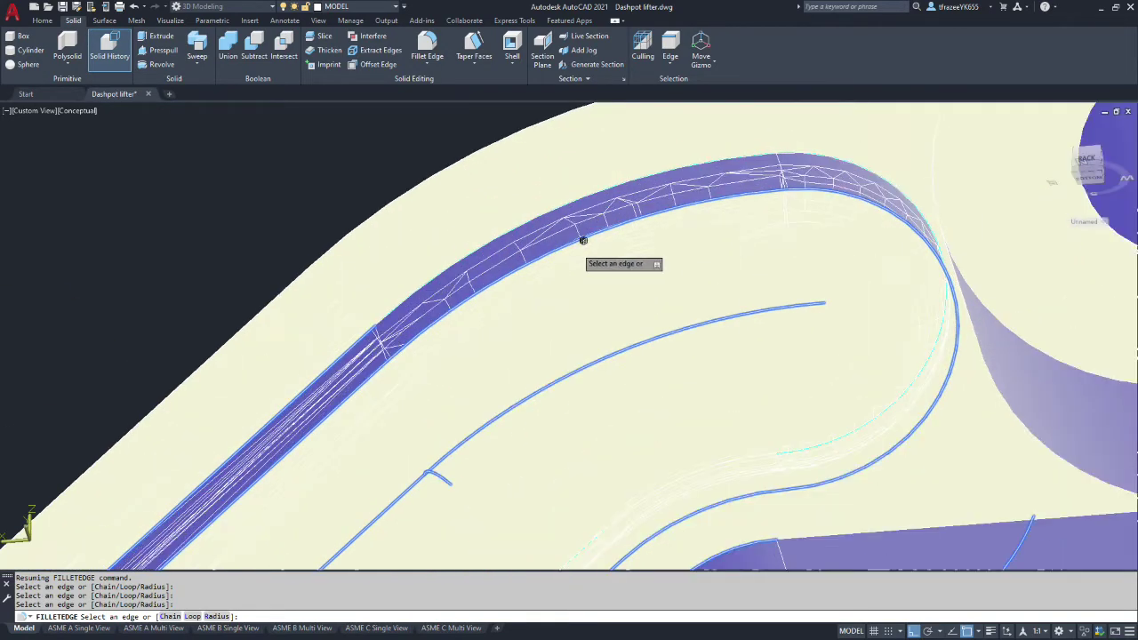
click(461, 256)
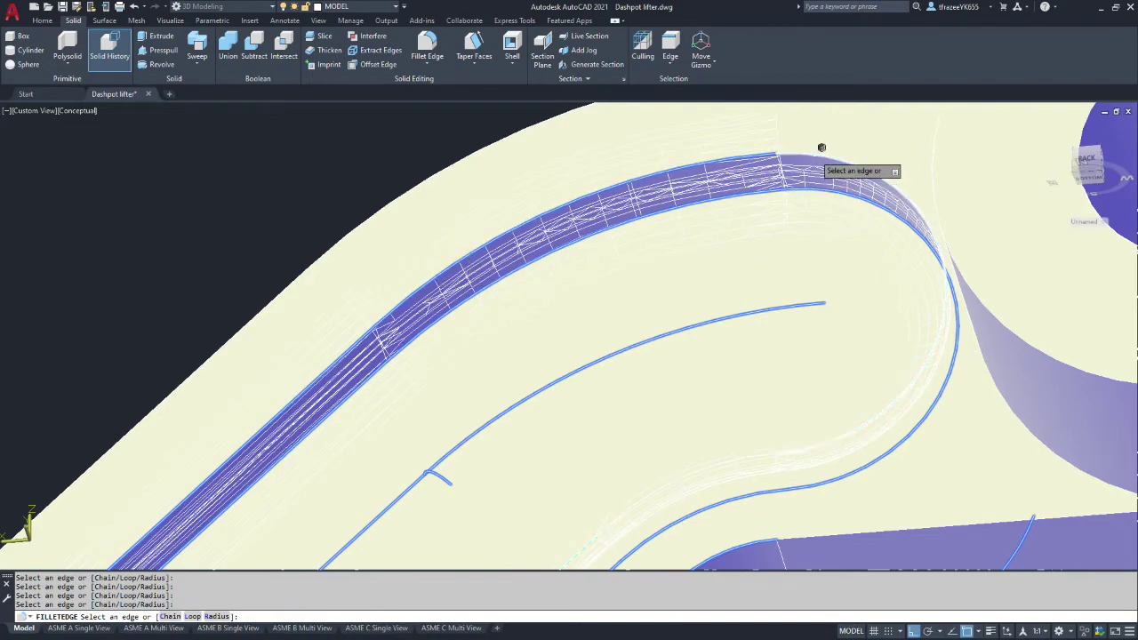
shift+middle_drag(785, 445, 790, 488)
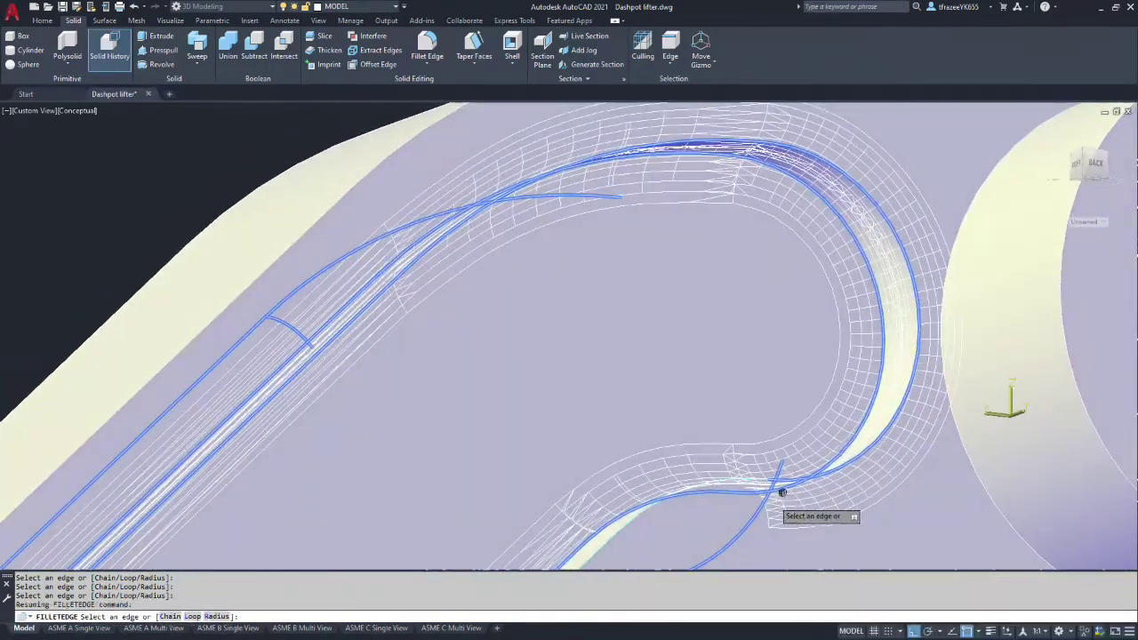
- Add the opposite pocket's rim edges at the lower bend near the lower clevis and along the straight lower side
scroll(709, 435, down, 6)
shift+middle_drag(696, 440, 700, 495)
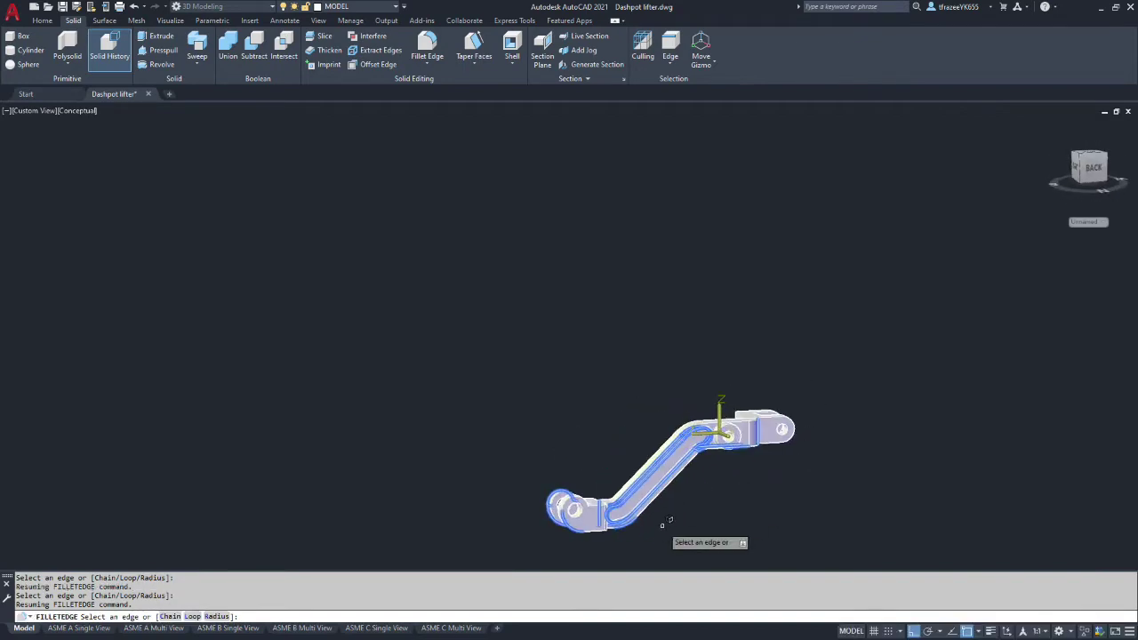
scroll(658, 524, up, 6)
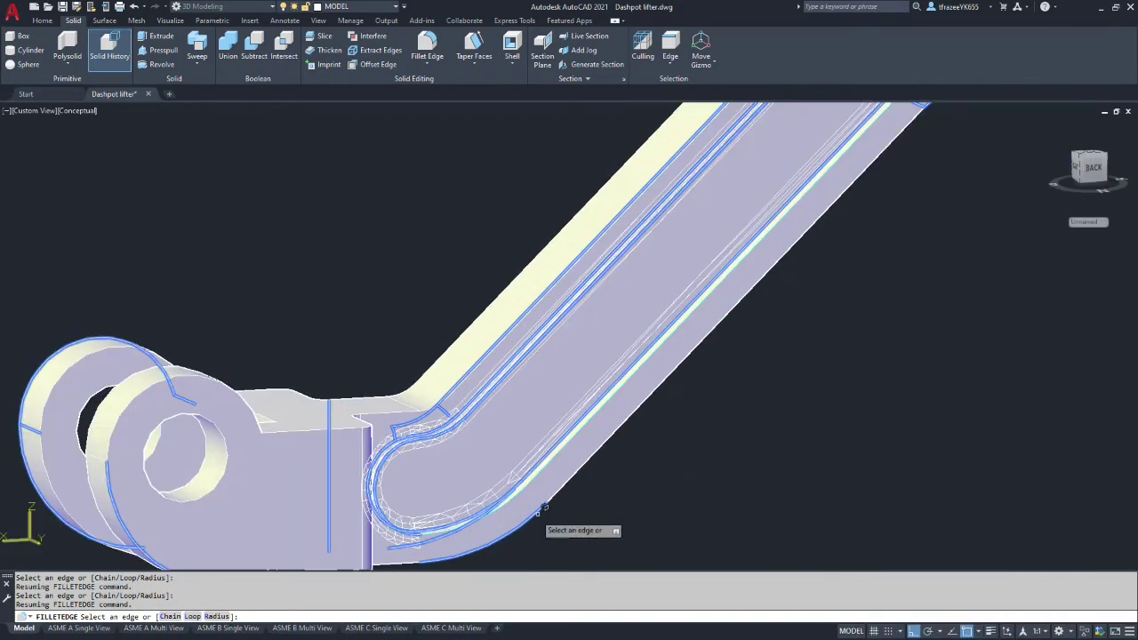
scroll(445, 523, up, 3)
scroll(447, 543, down, 5)
scroll(458, 562, up, 2)
scroll(455, 564, up, 5)
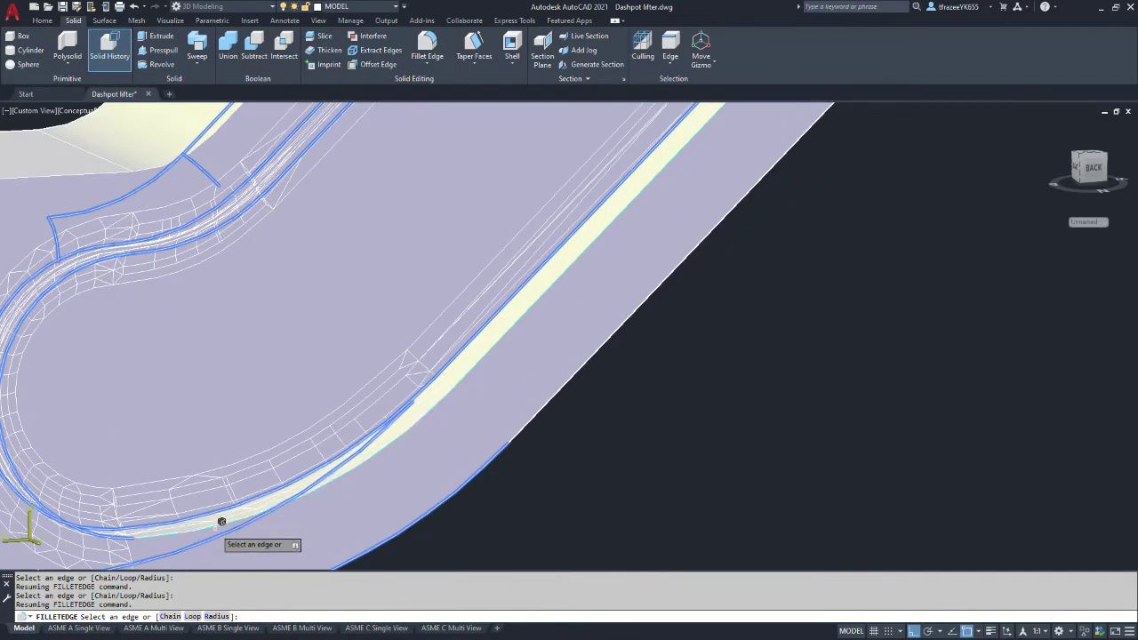
click(221, 521)
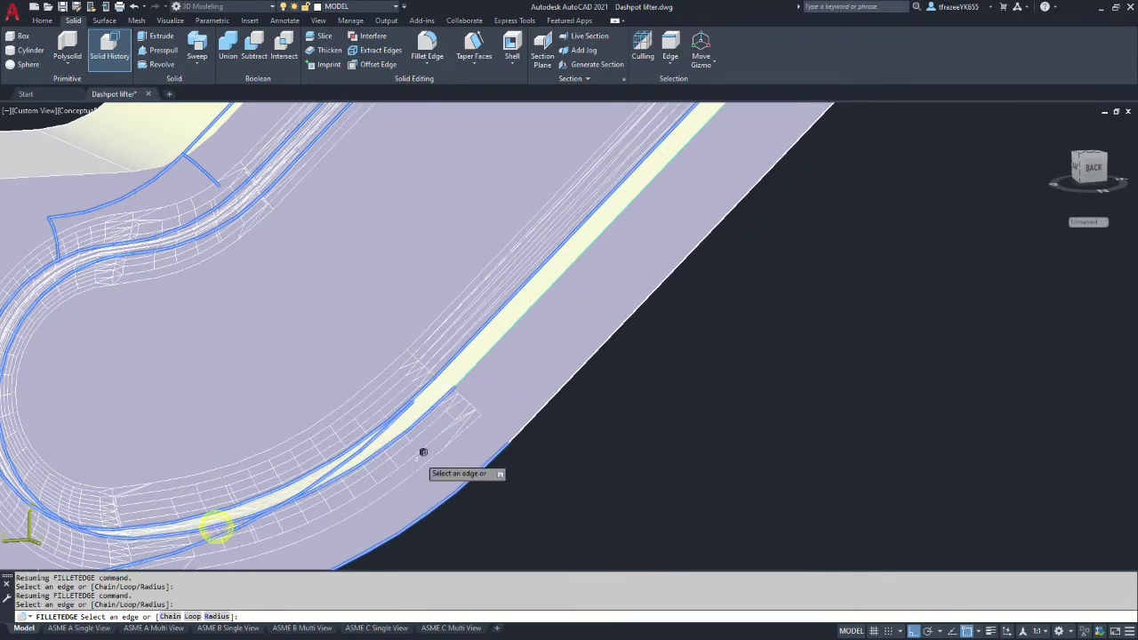
click(475, 367)
- Add the opposite pocket's rim edge at the inner bend near the hub and apply the radius 2 fillet
scroll(578, 369, down, 6)
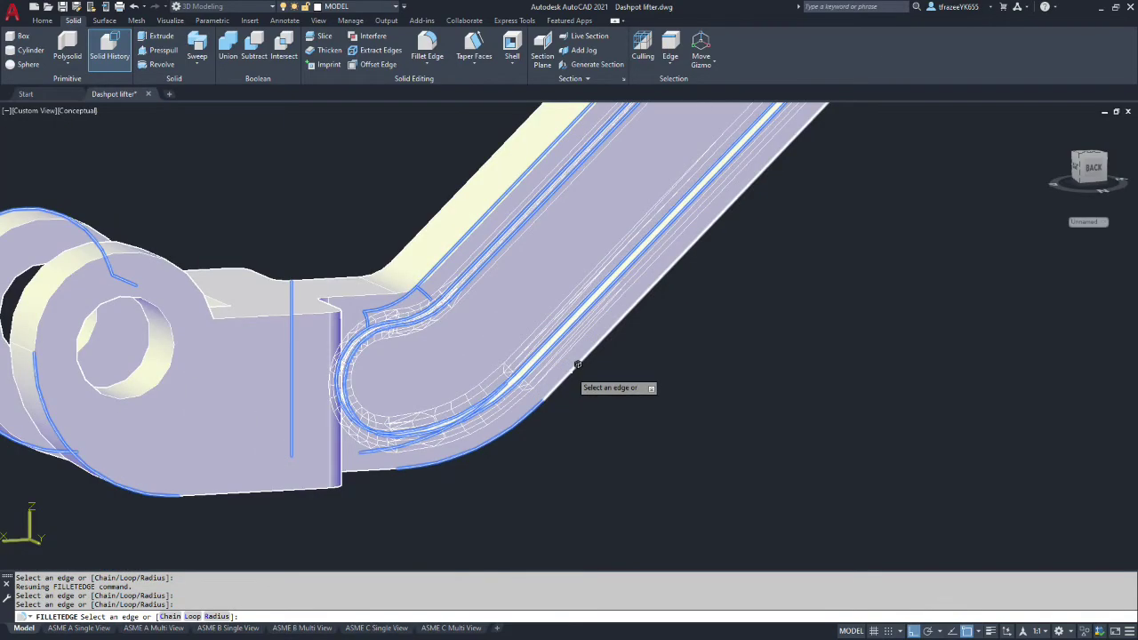
scroll(738, 244, up, 8)
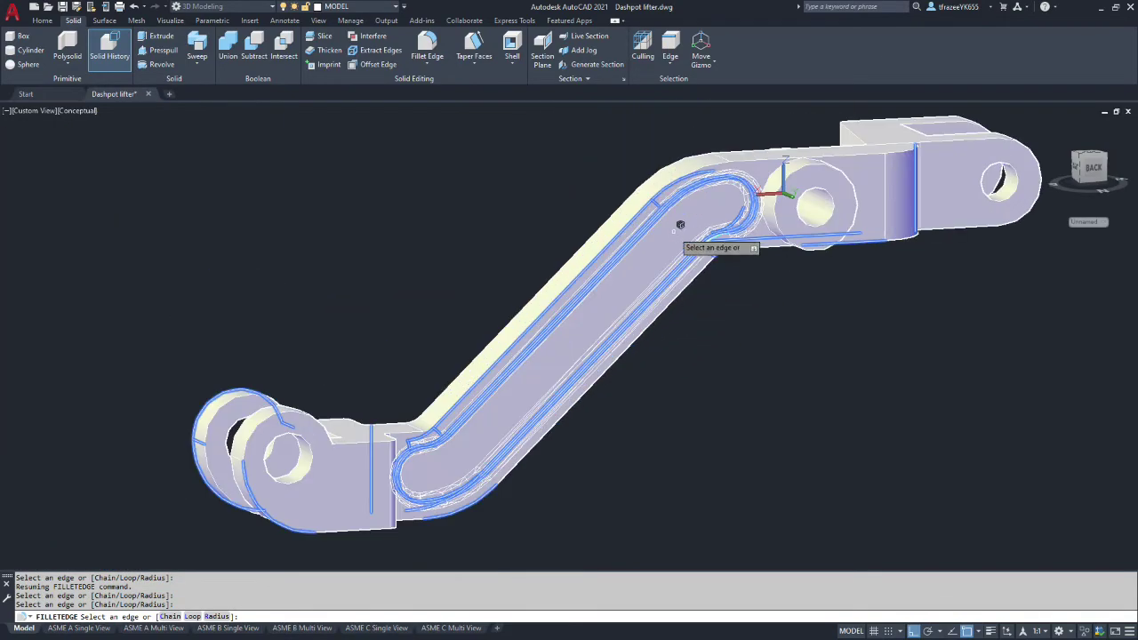
scroll(681, 207, up, 3)
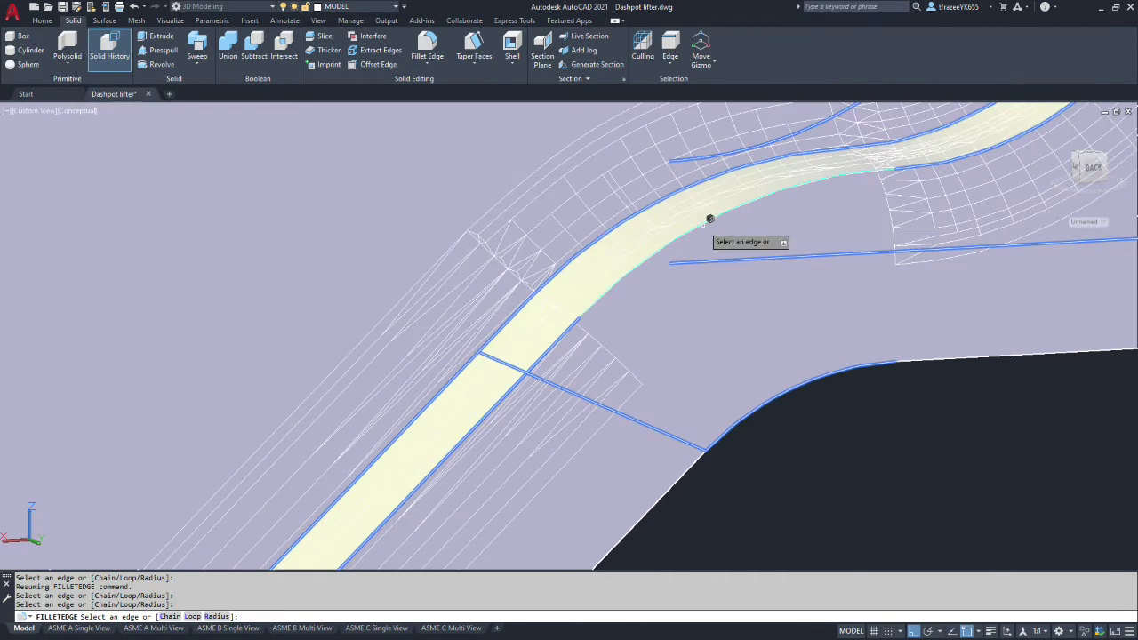
click(686, 254)
scroll(675, 262, down, 6)
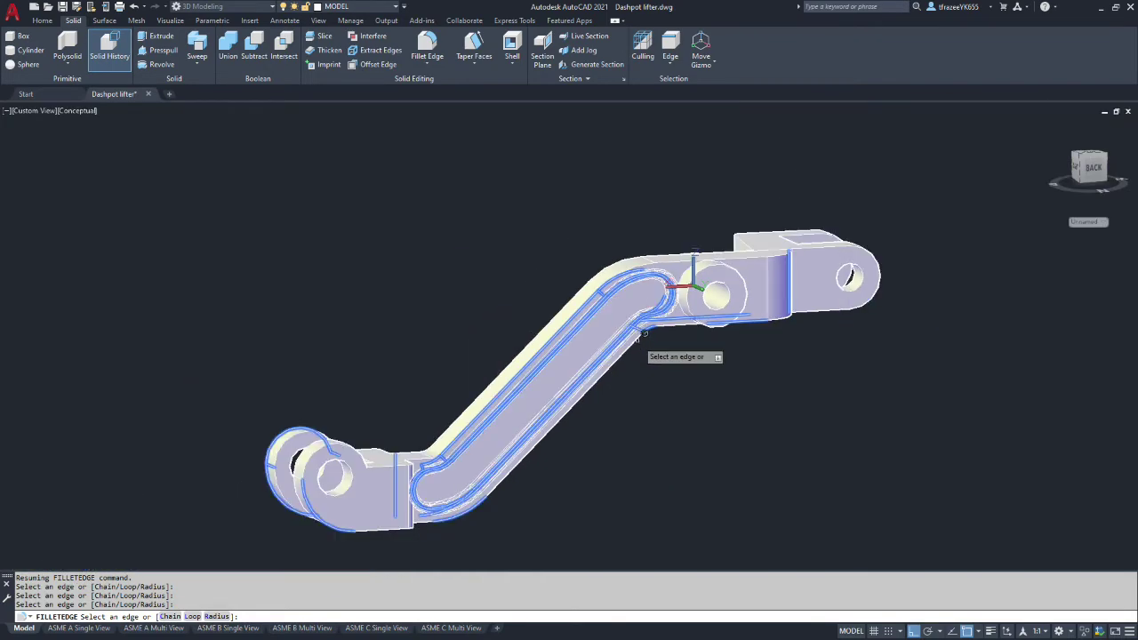
key(Return)
key(Return)
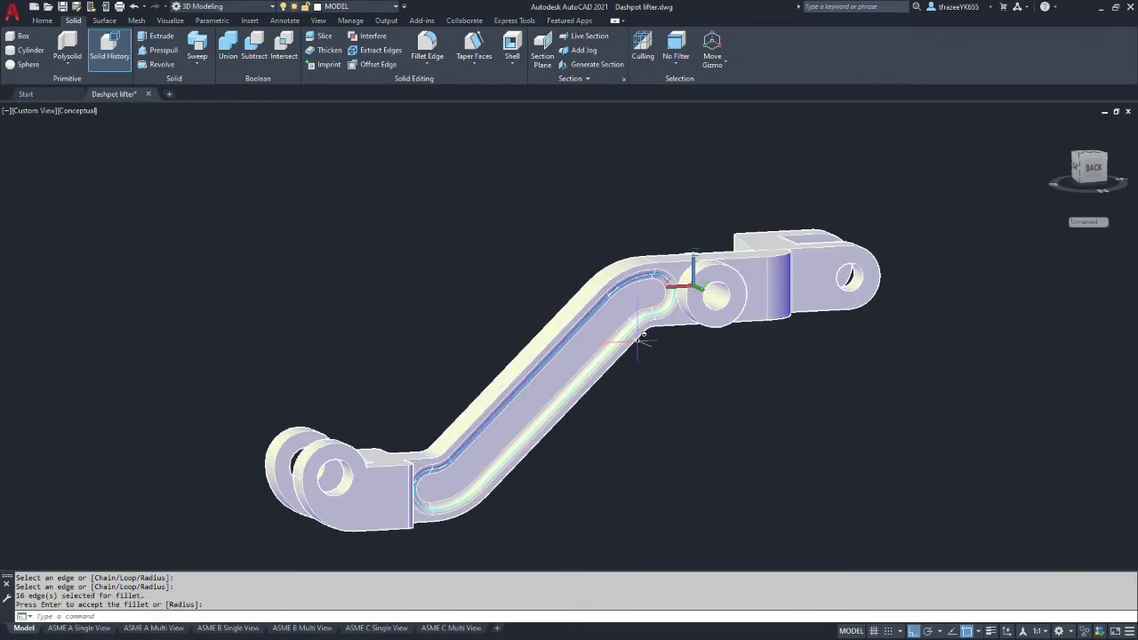
shift+middle_drag(652, 482, 590, 355)
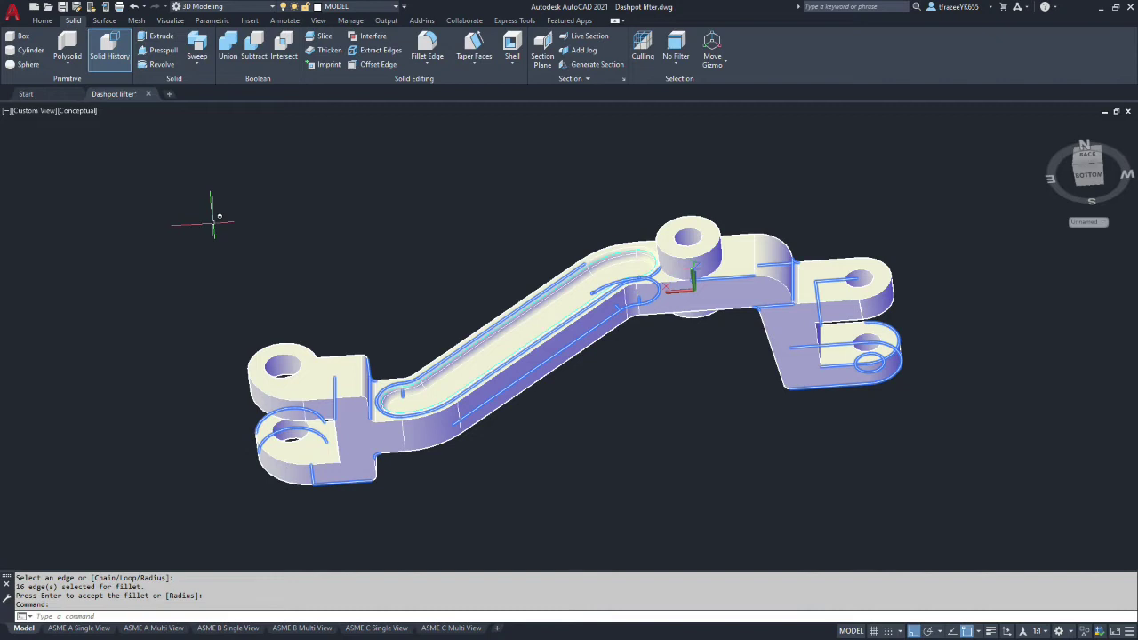
click(431, 46)
scroll(316, 377, up, 2)
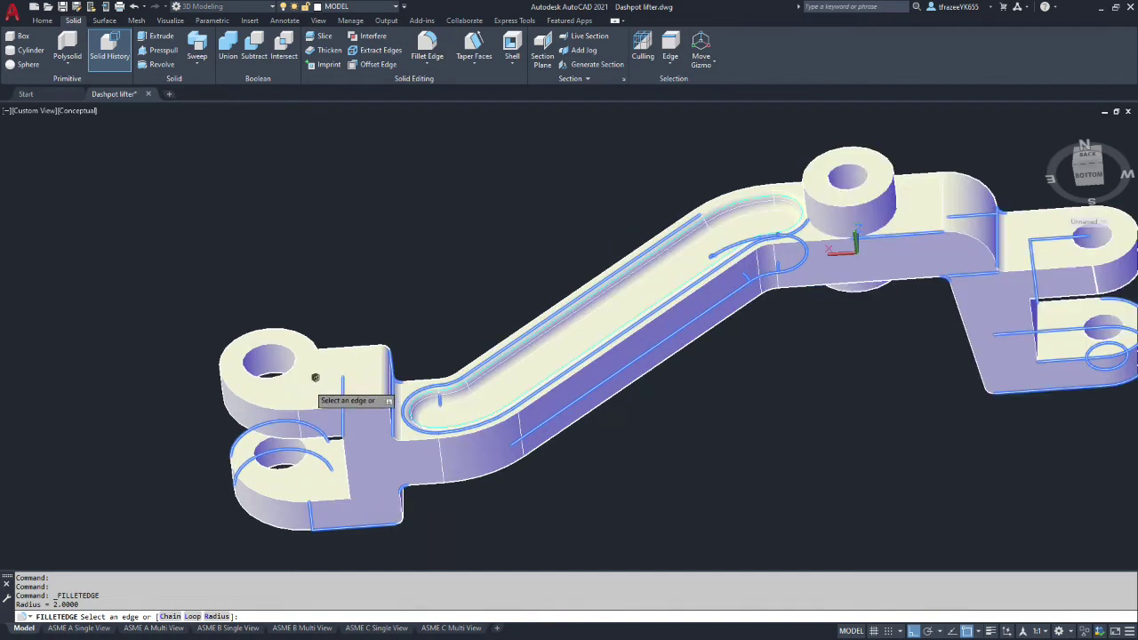
click(245, 388)
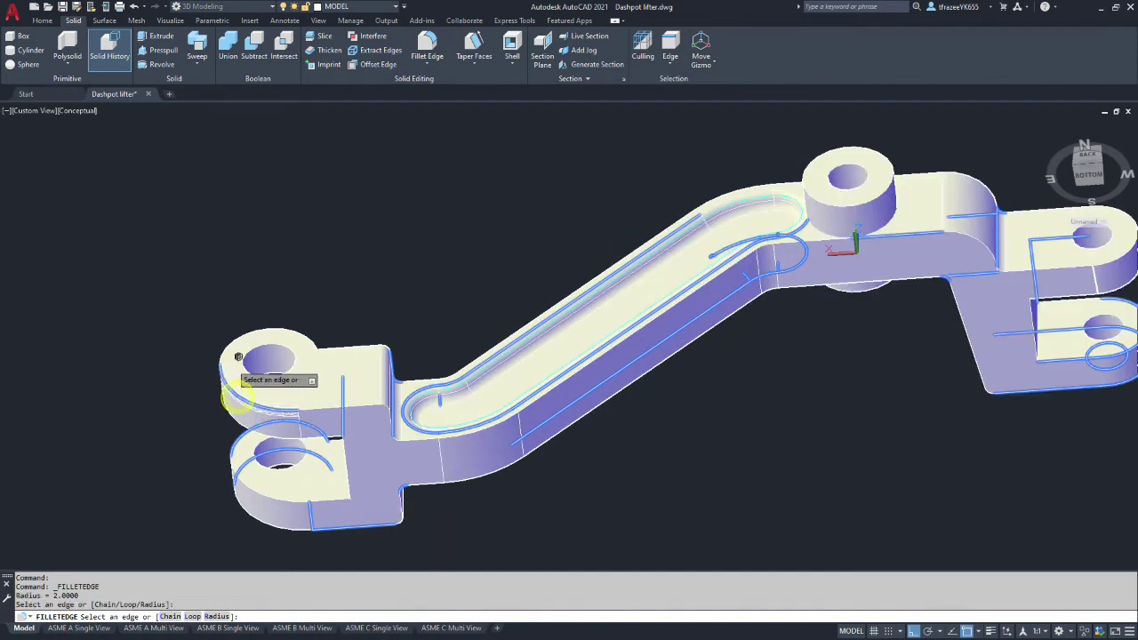
click(235, 339)
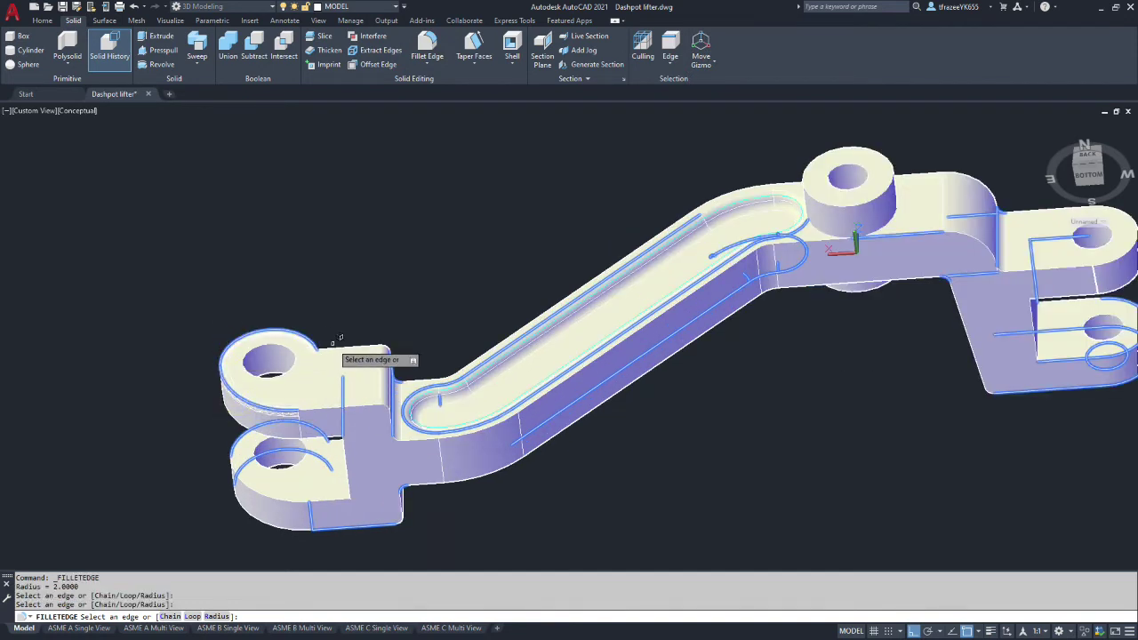
scroll(331, 341, up, 2)
mouse_move(331, 341)
shift+middle_down()
mouse_move(320, 437)
mouse_move(304, 465)
shift+middle_up()
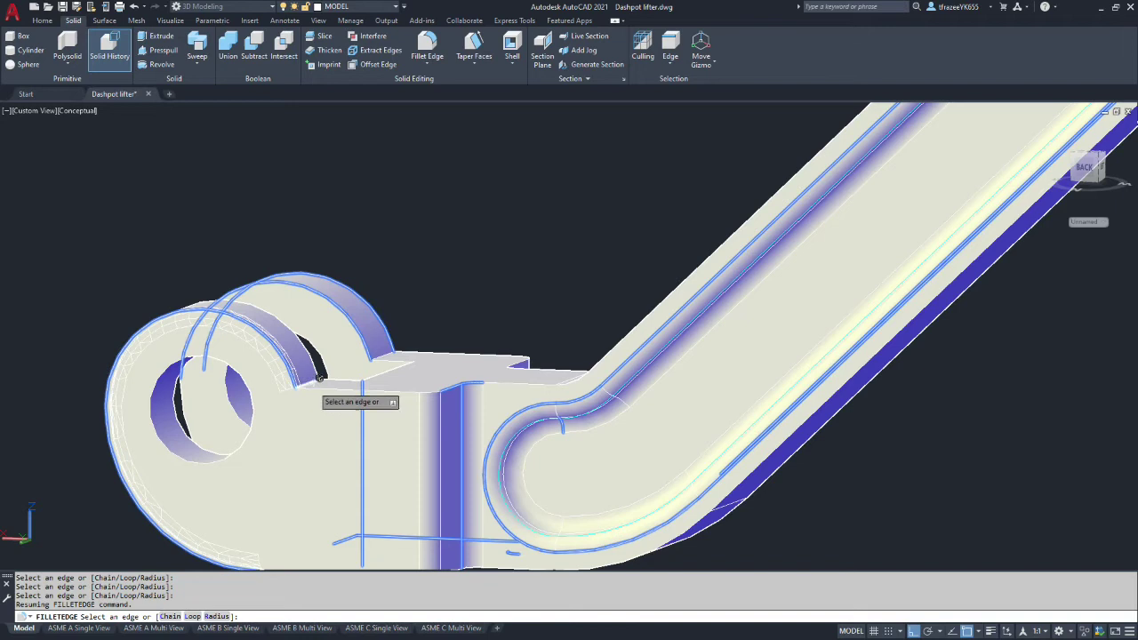
click(321, 382)
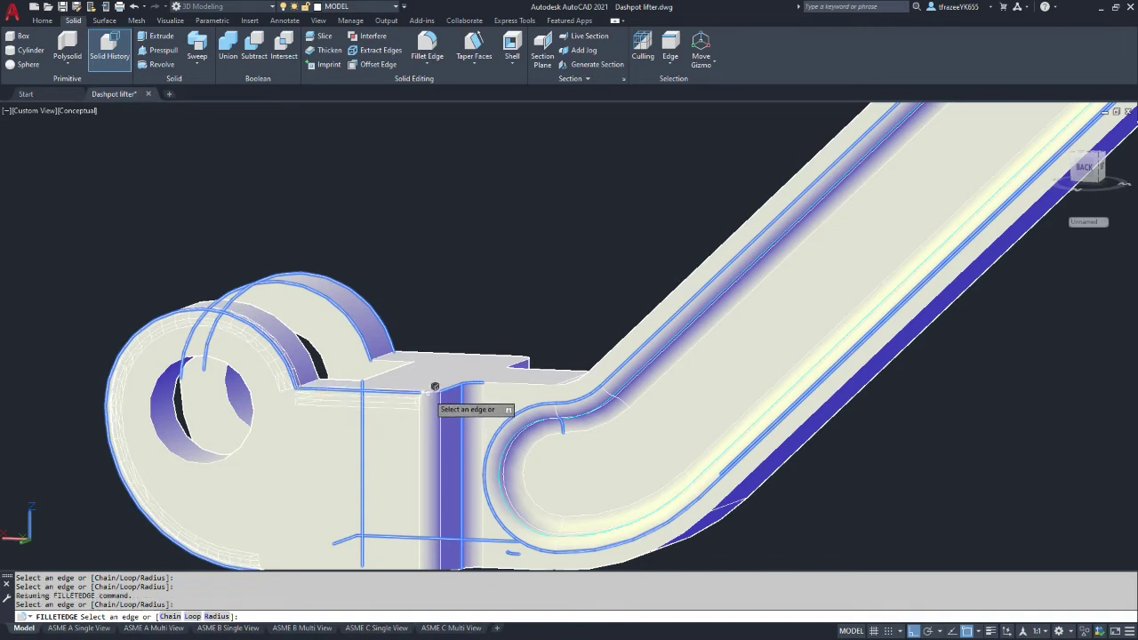
key(Escape)
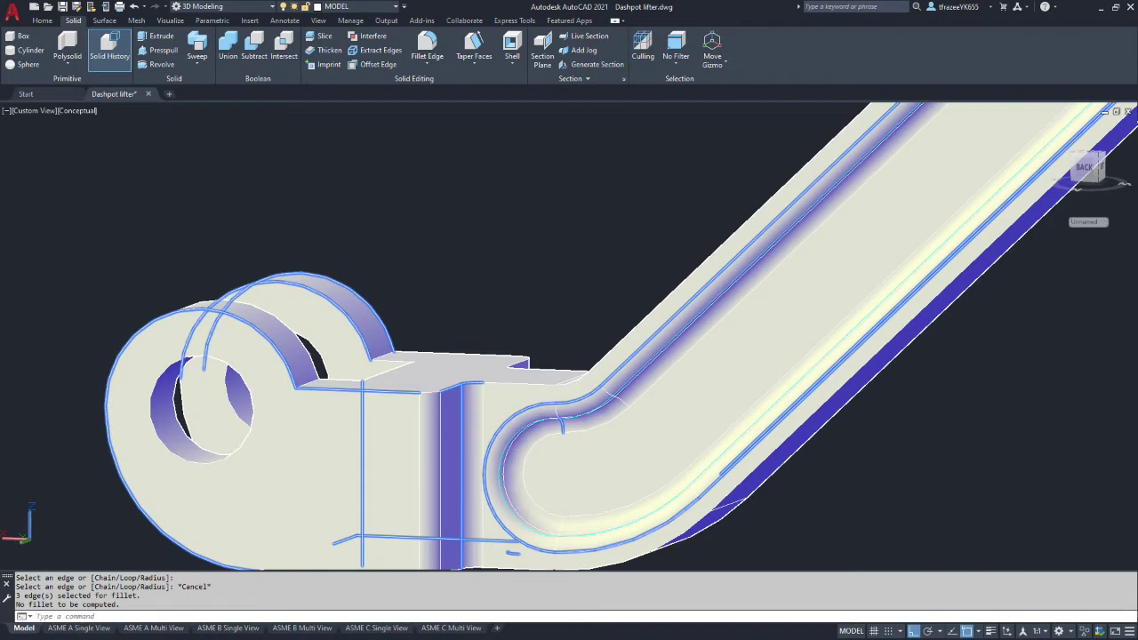
key(Escape)
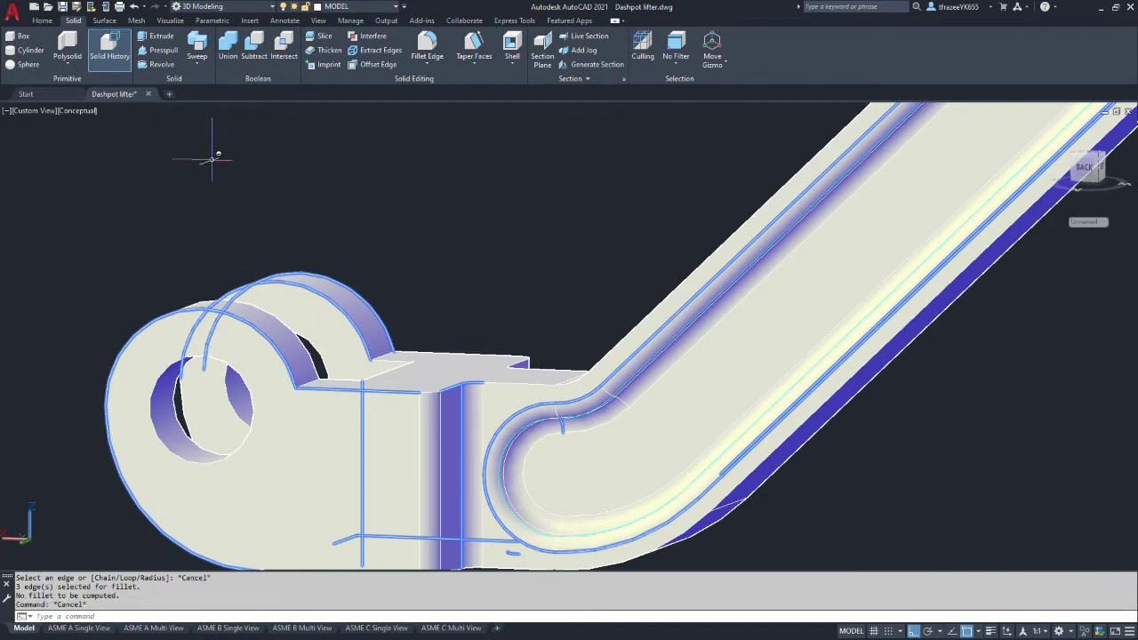
- Fillet the two short inner-corner edges where the lower clevis's rounded lugs meet its flat upper side, with radius 2
click(429, 44)
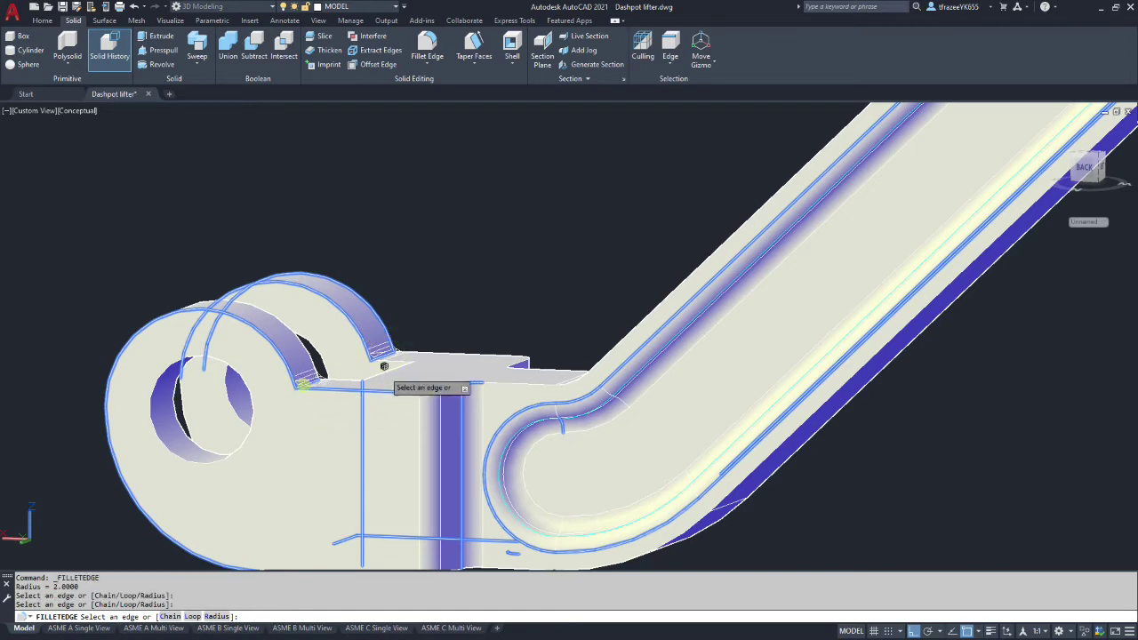
scroll(409, 356, down, 5)
scroll(459, 279, up, 4)
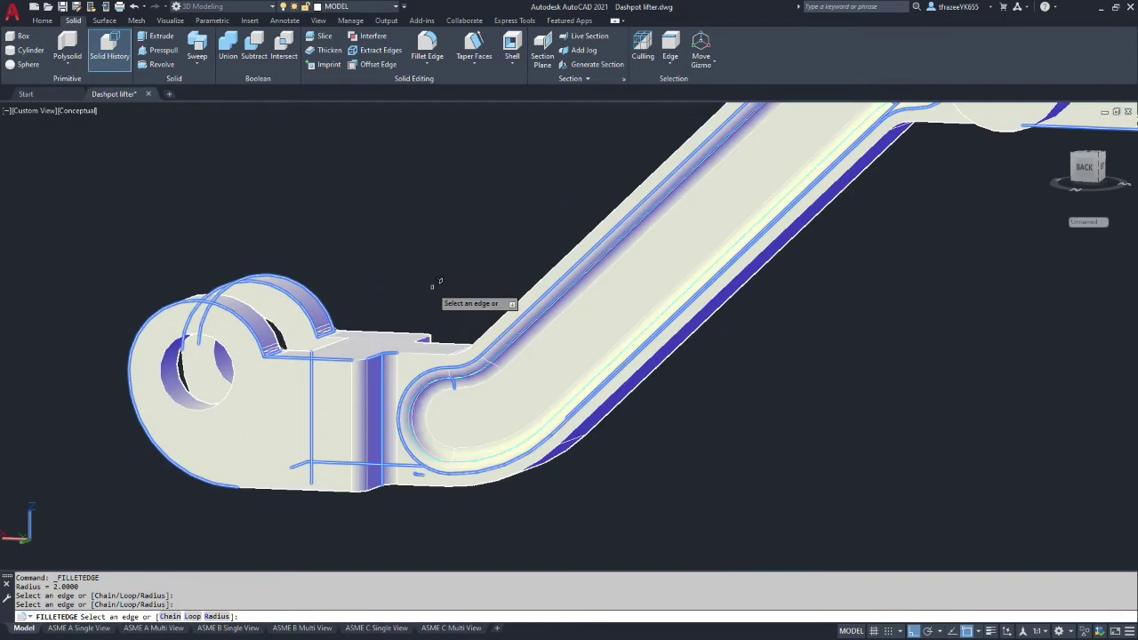
key(Return)
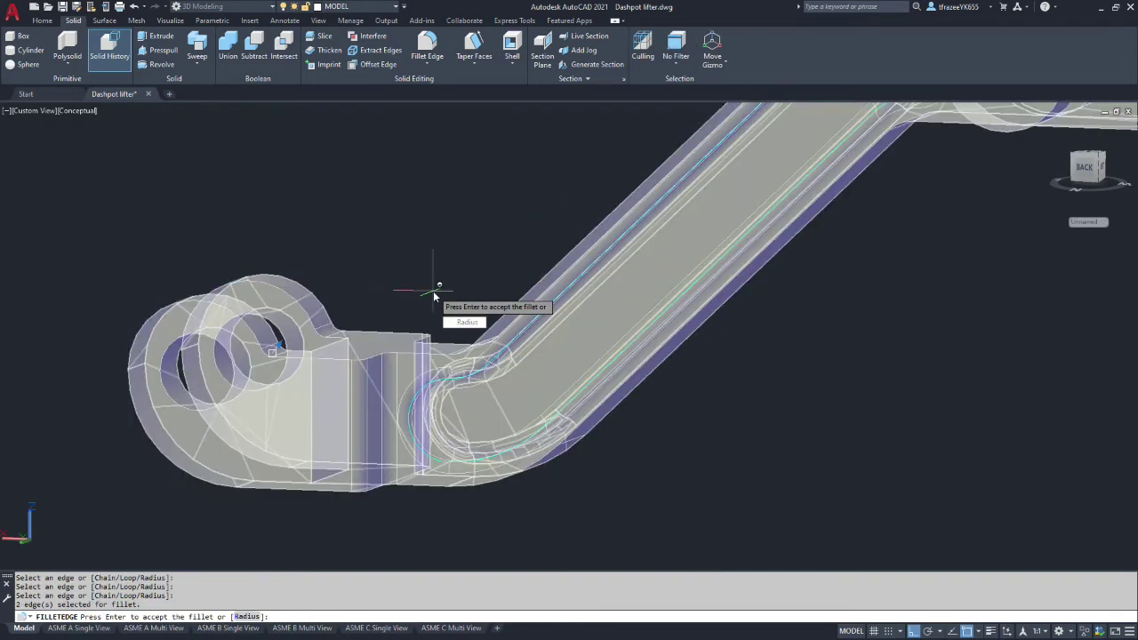
key(Return)
click(325, 329)
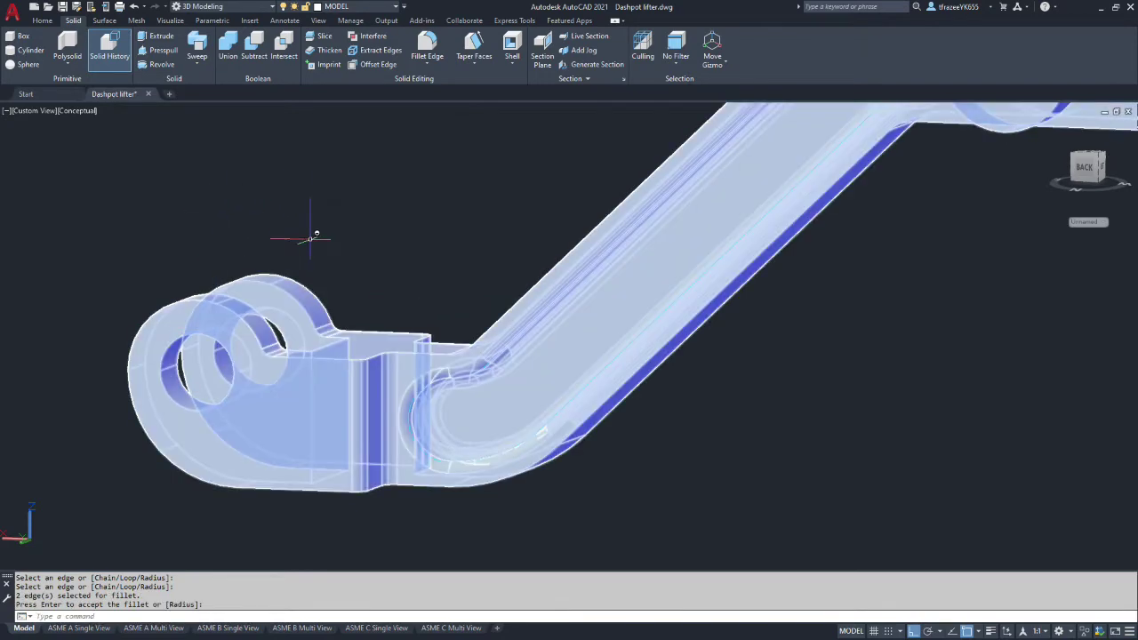
- Start a radius 2 edge fillet and select the lower clevis's outer outline edges around the rounded lug, inner corner and straight upper side
click(431, 44)
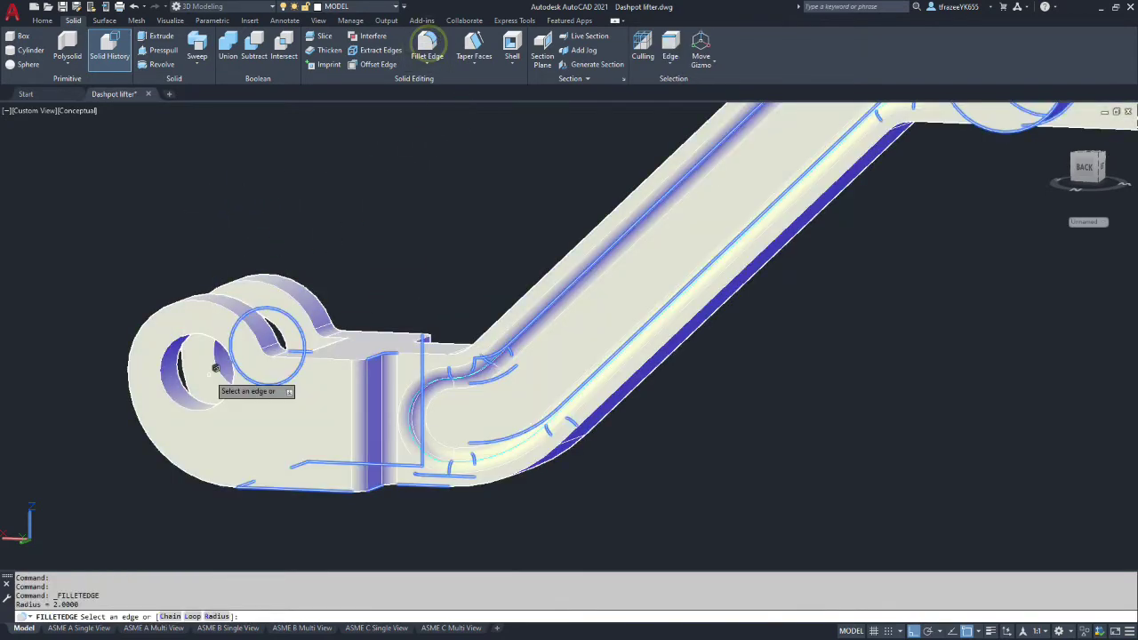
click(145, 434)
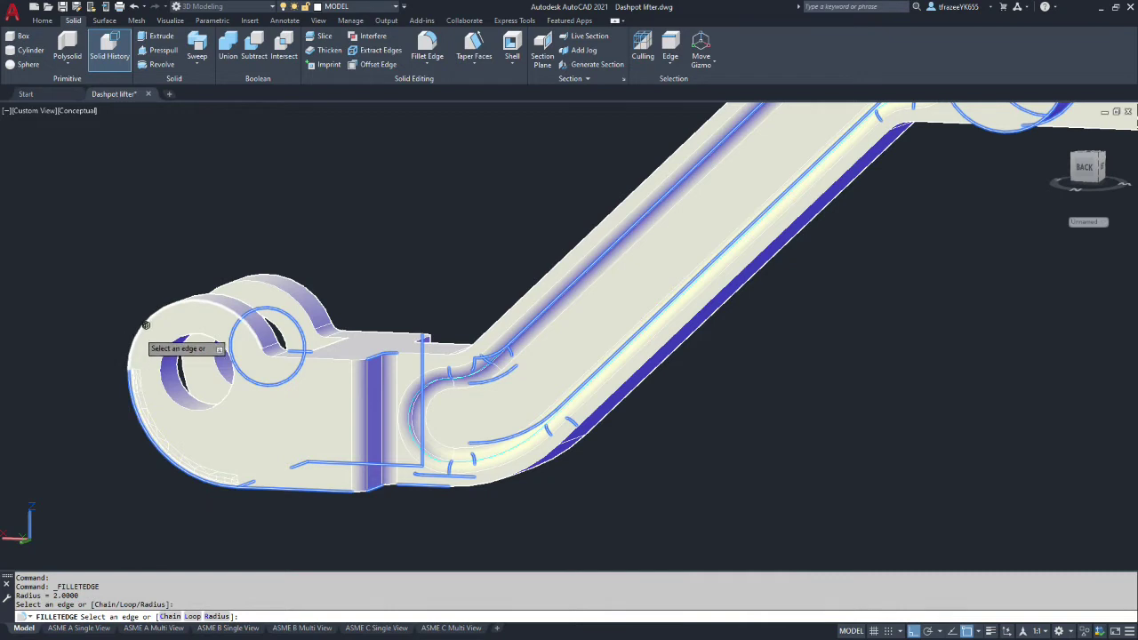
click(138, 330)
click(274, 347)
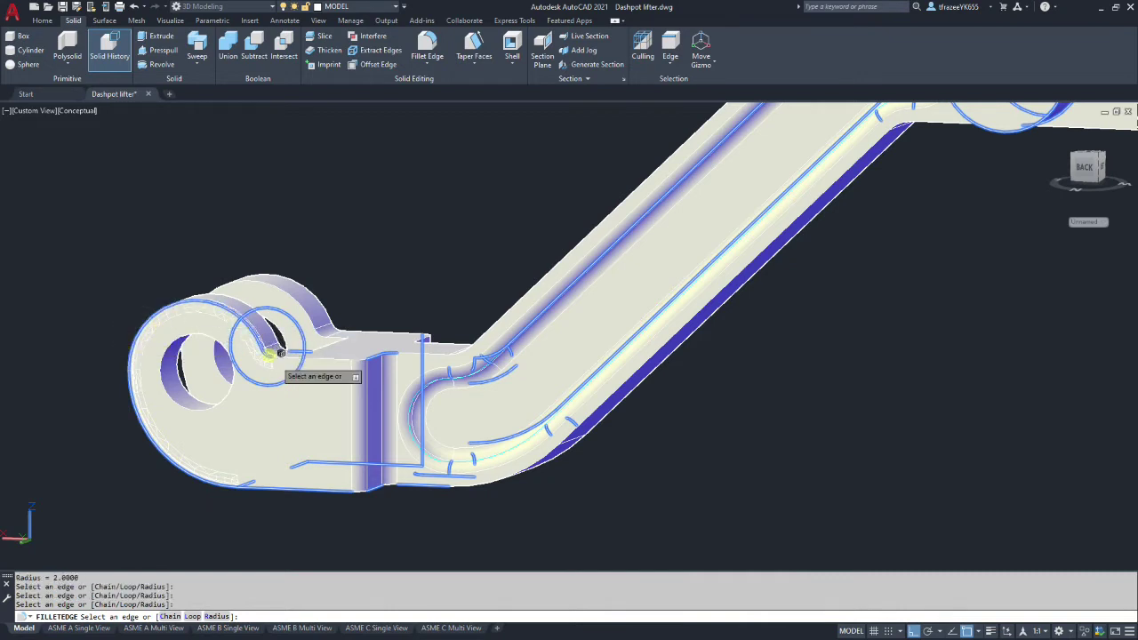
click(298, 353)
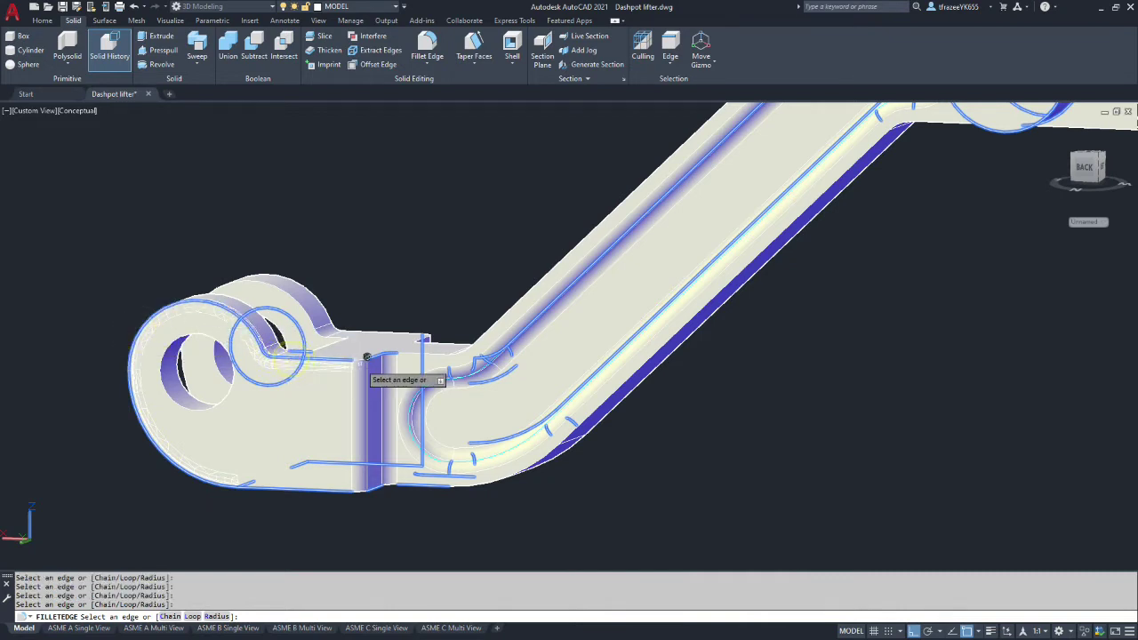
- Add the upper outline edges at the lower clevis's offset corner, the lower bend and the arm's long straight upper side to the fillet
click(360, 365)
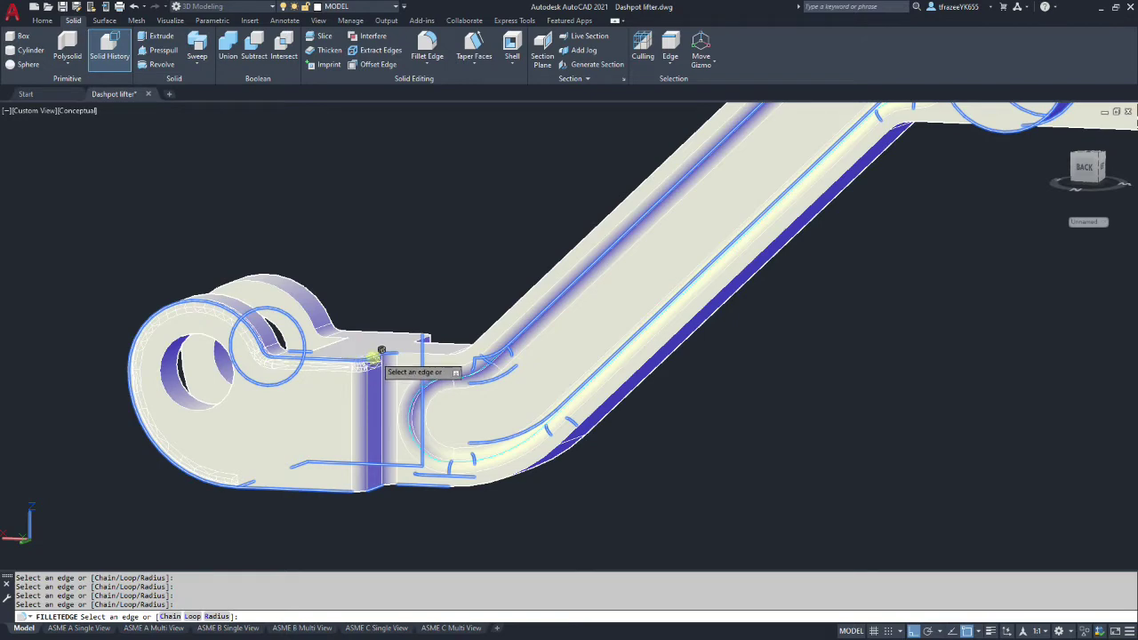
click(405, 352)
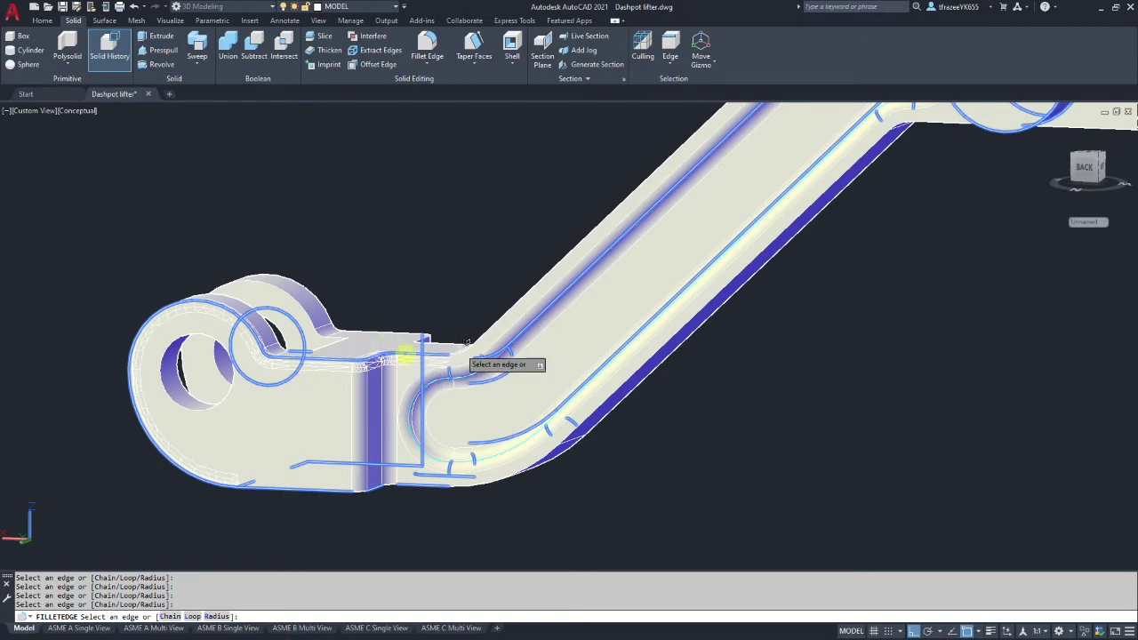
shift+middle_drag(462, 341, 498, 391)
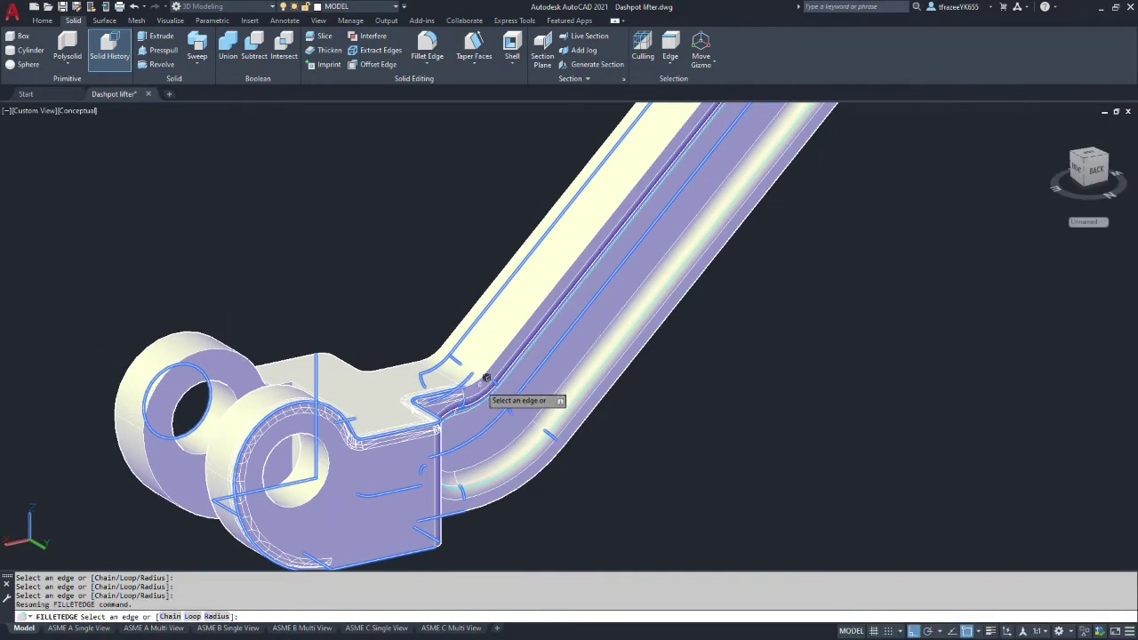
click(480, 380)
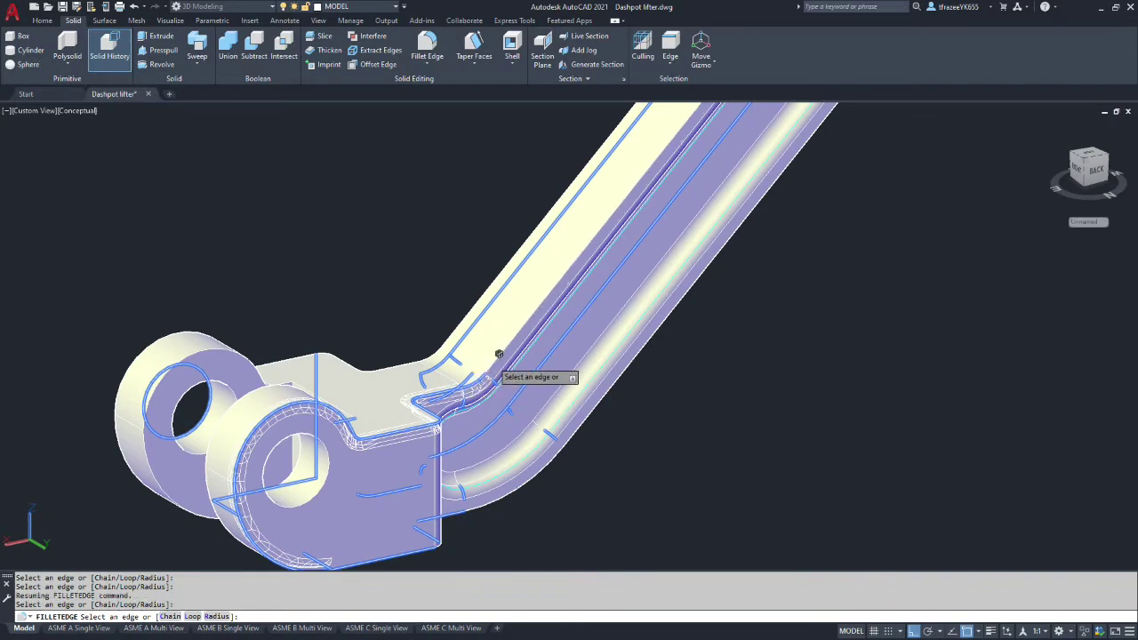
click(500, 353)
- Add the upper outline edges around the upper bend, along the straight run past the hub and around the upper clevis's offset corner
scroll(533, 347, down, 6)
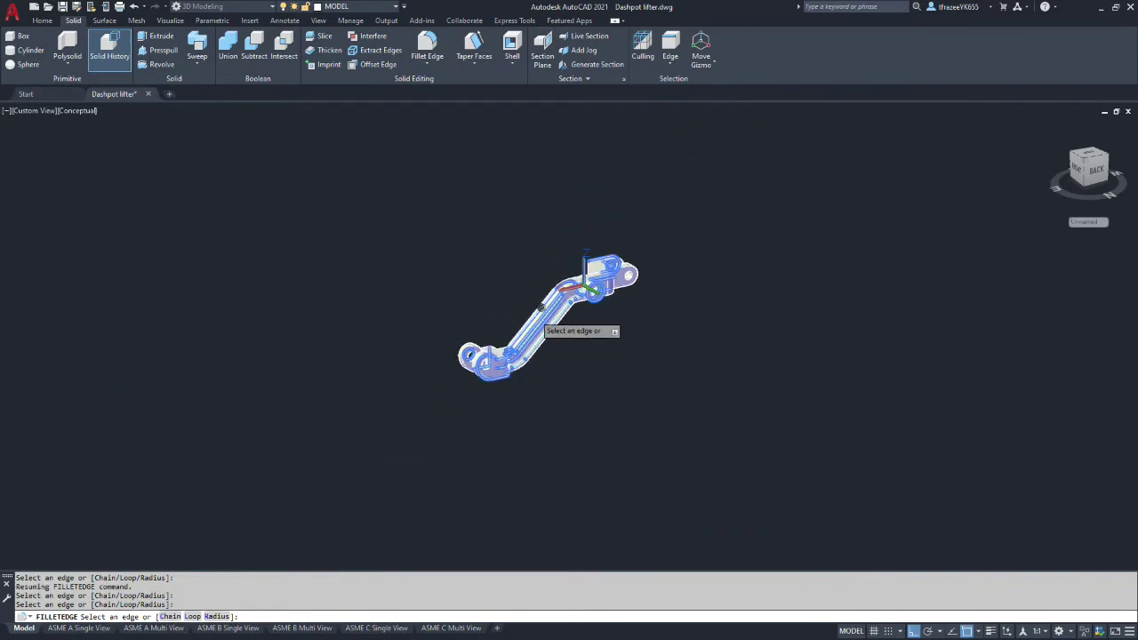
scroll(591, 280, up, 6)
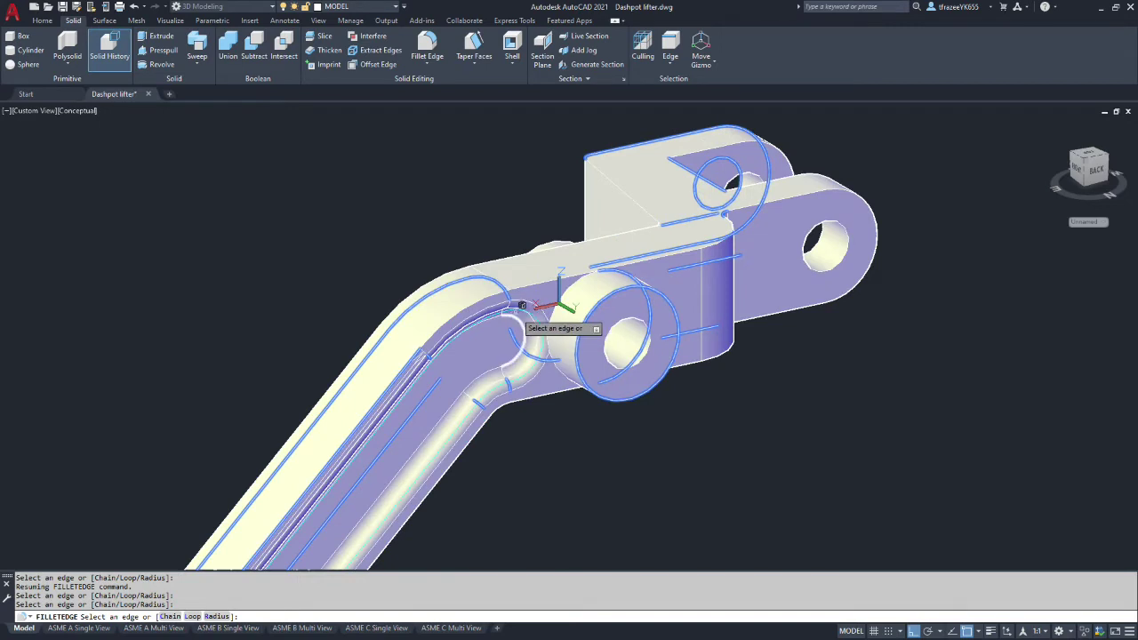
scroll(484, 316, up, 2)
click(468, 297)
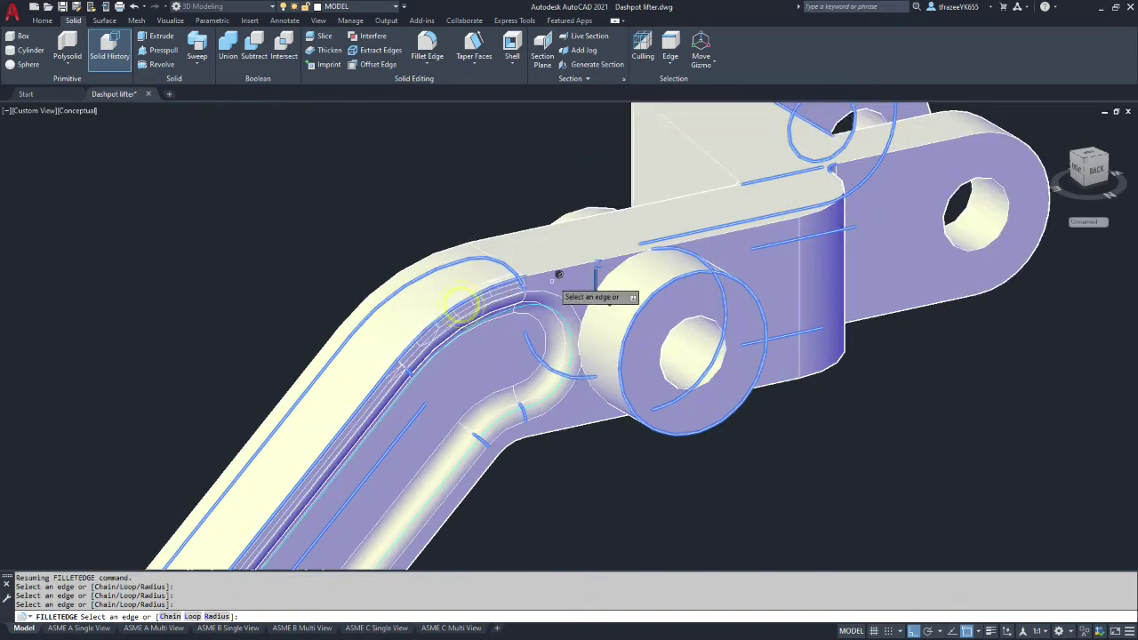
click(557, 270)
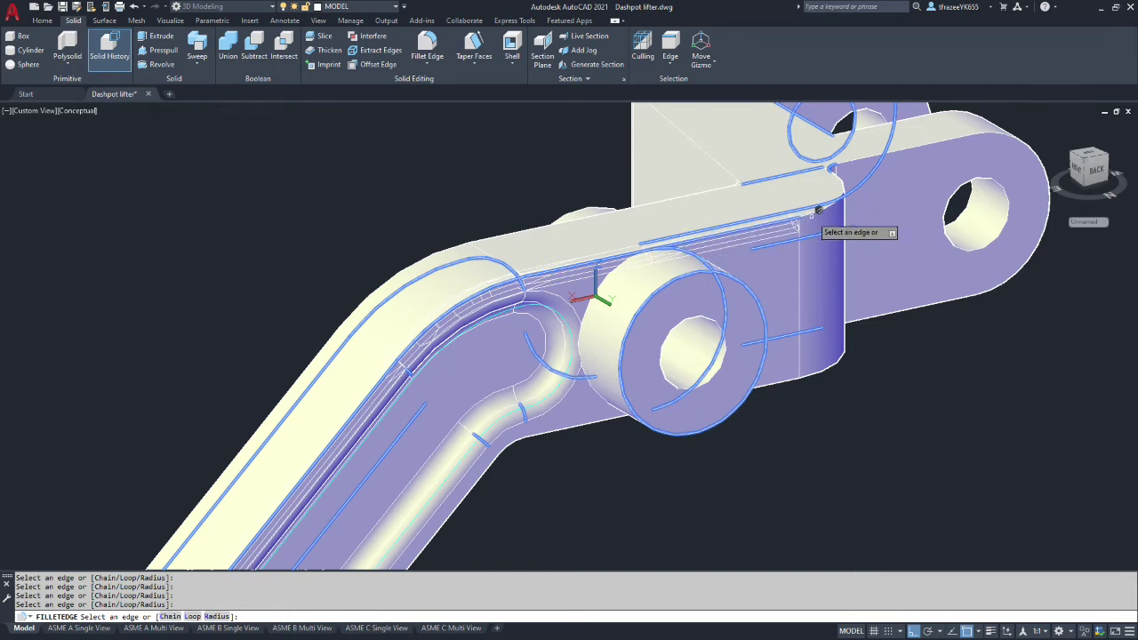
scroll(854, 192, up, 1)
scroll(853, 193, down, 4)
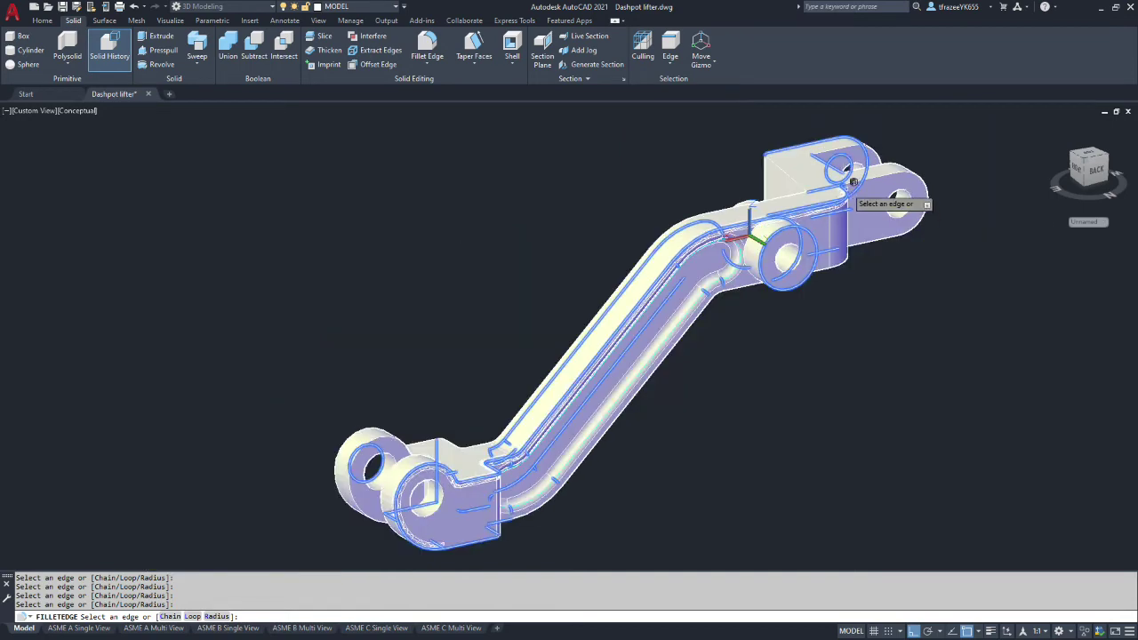
scroll(863, 200, up, 8)
scroll(875, 211, up, 2)
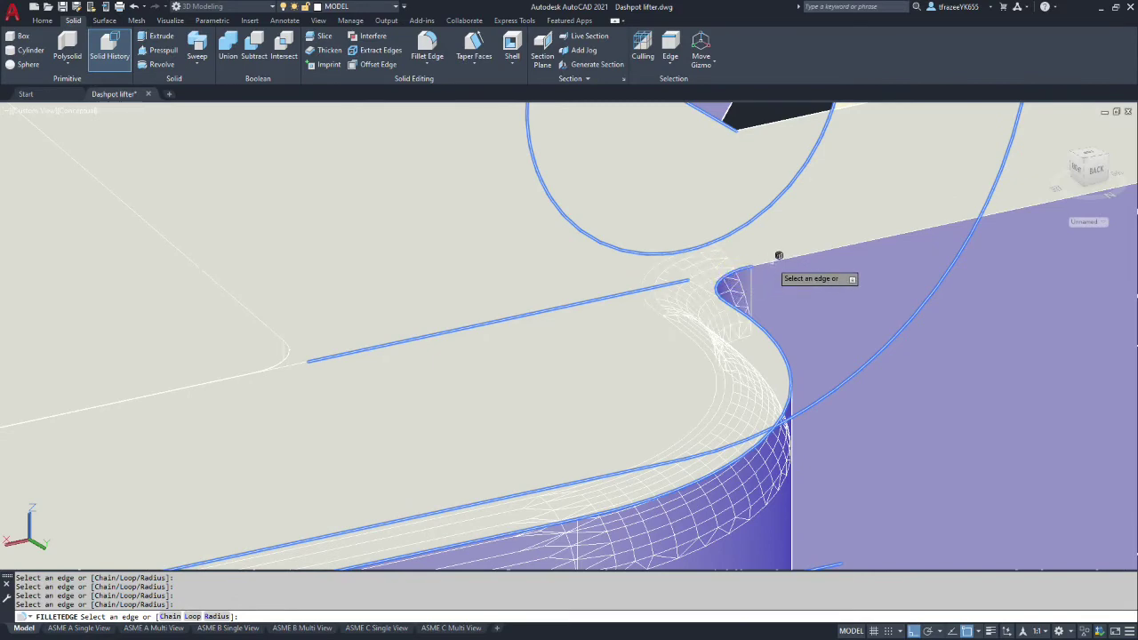
- Add the underside outline edges from the upper clevis's offset corner along the straight run below the hub and around the upper bend
scroll(772, 259, down, 7)
scroll(968, 254, down, 3)
shift+middle_drag(922, 377, 967, 380)
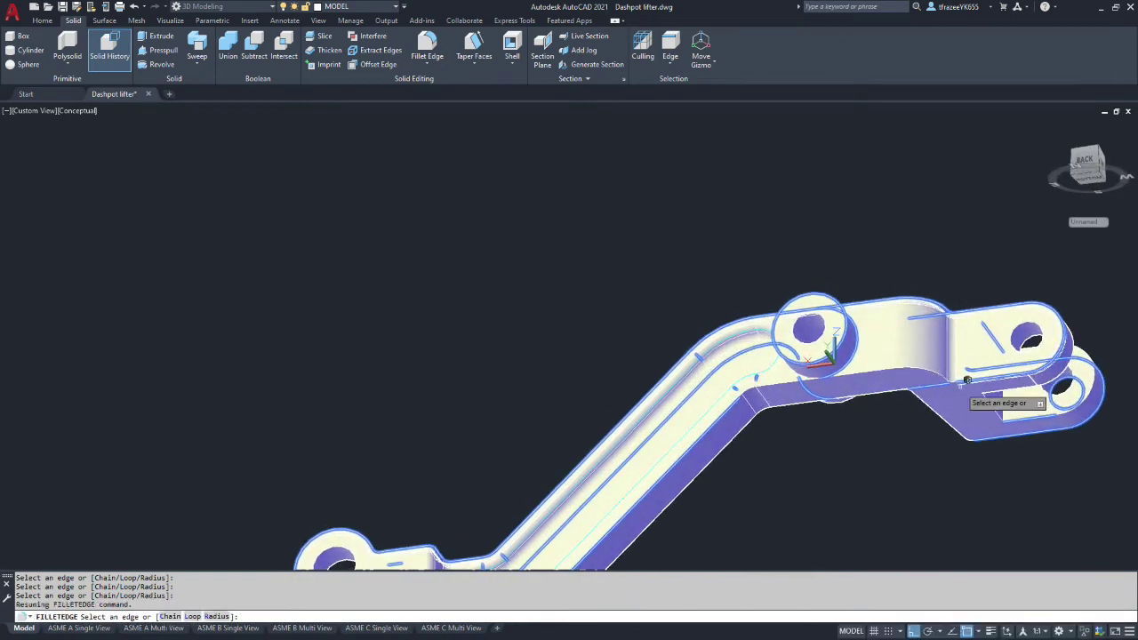
scroll(967, 380, up, 4)
click(951, 357)
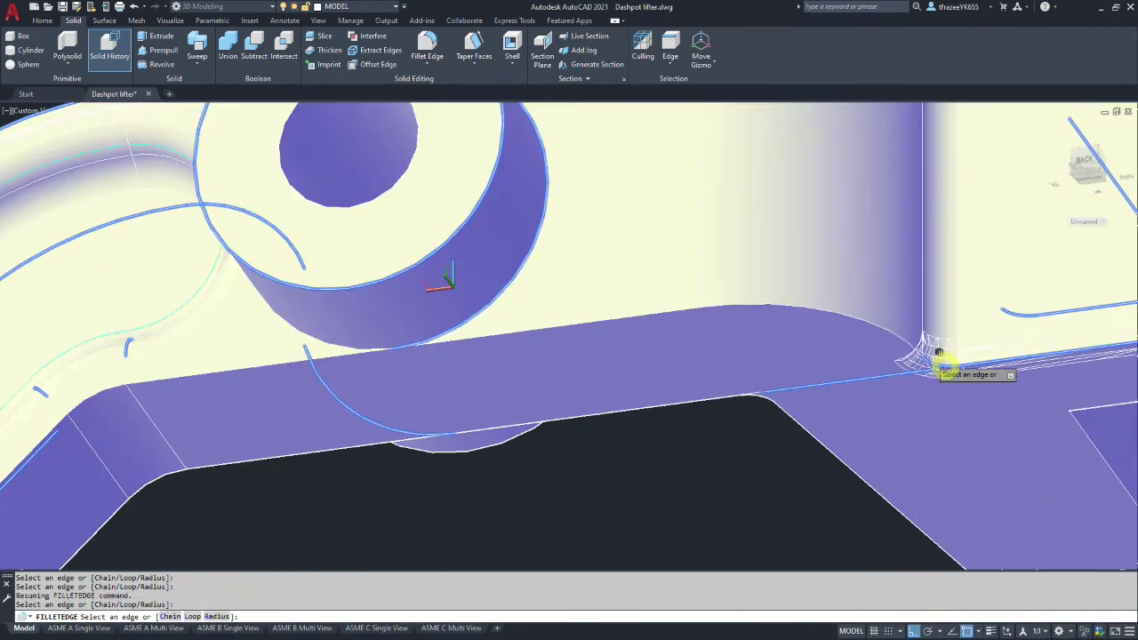
click(898, 336)
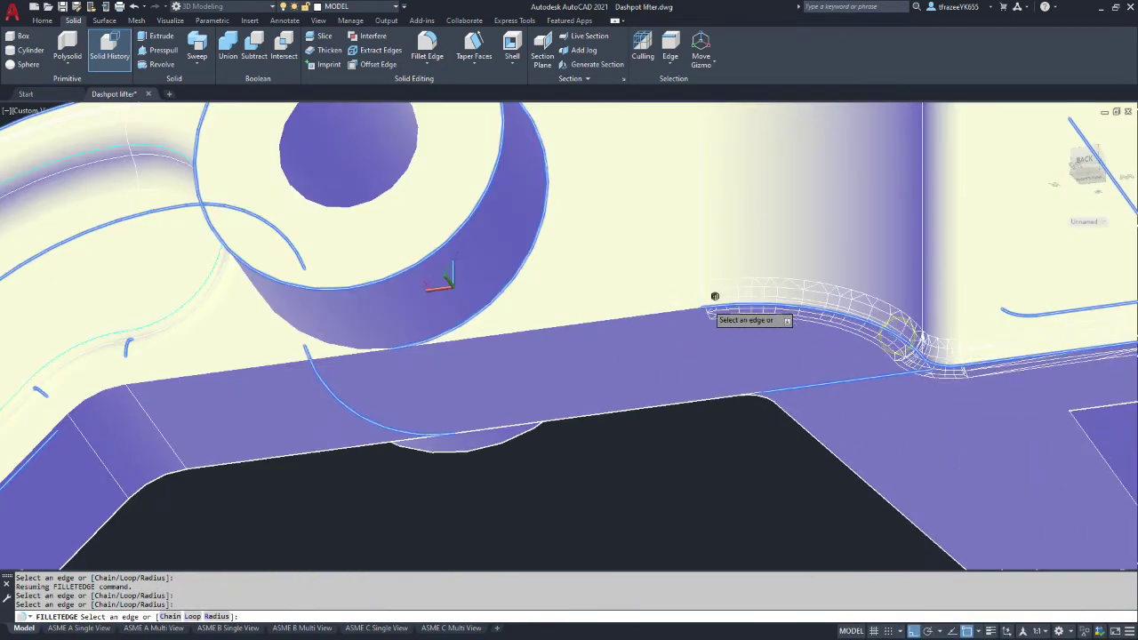
click(678, 308)
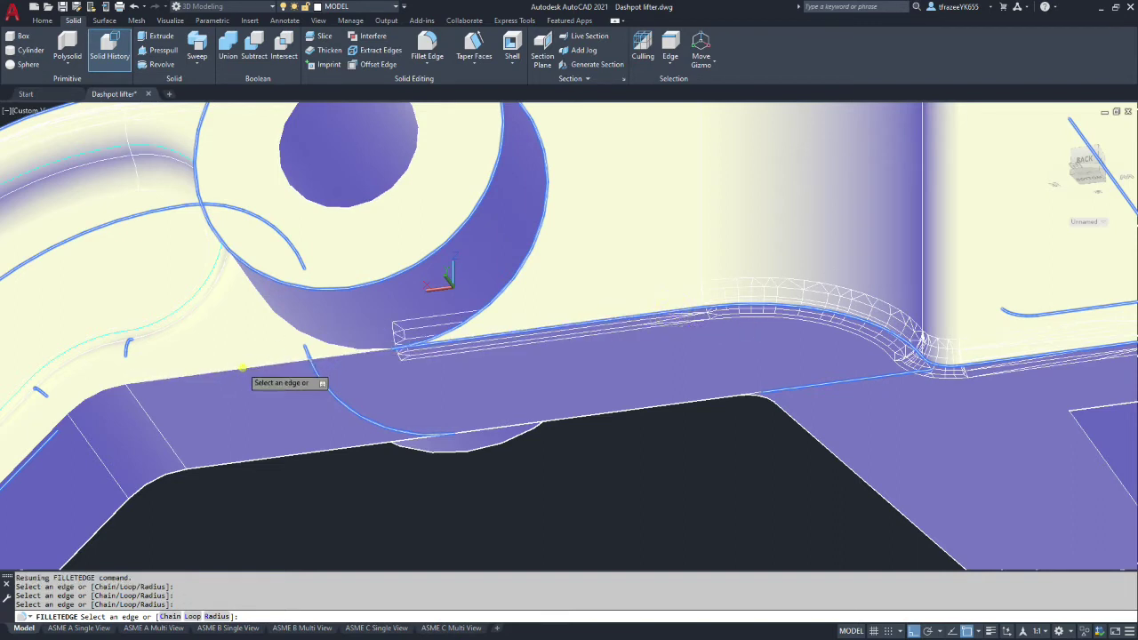
click(242, 366)
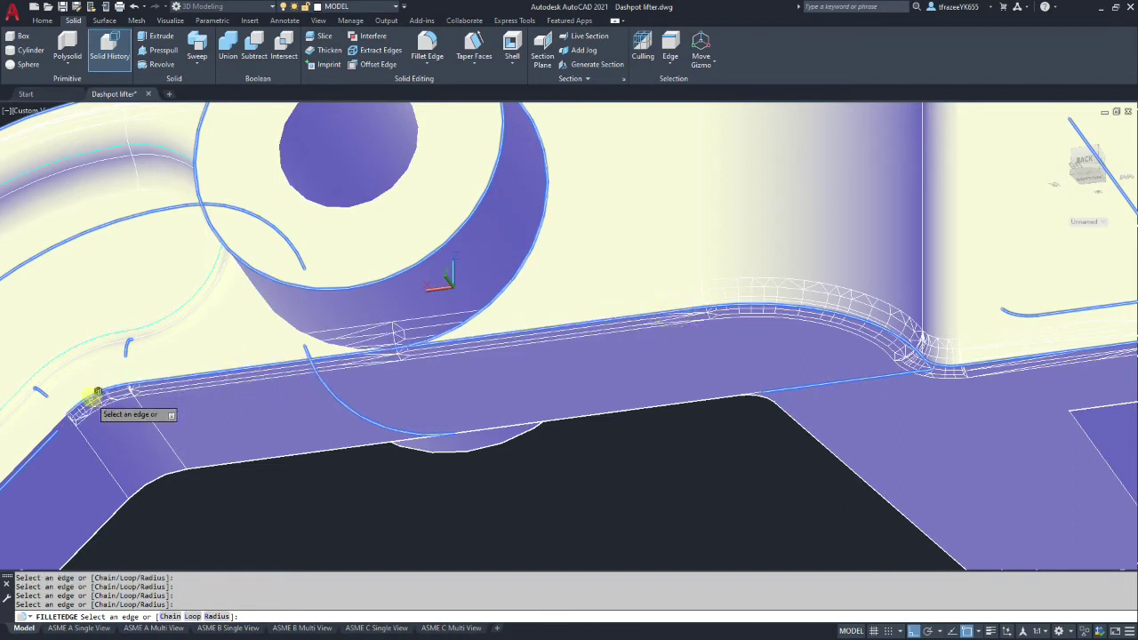
click(69, 415)
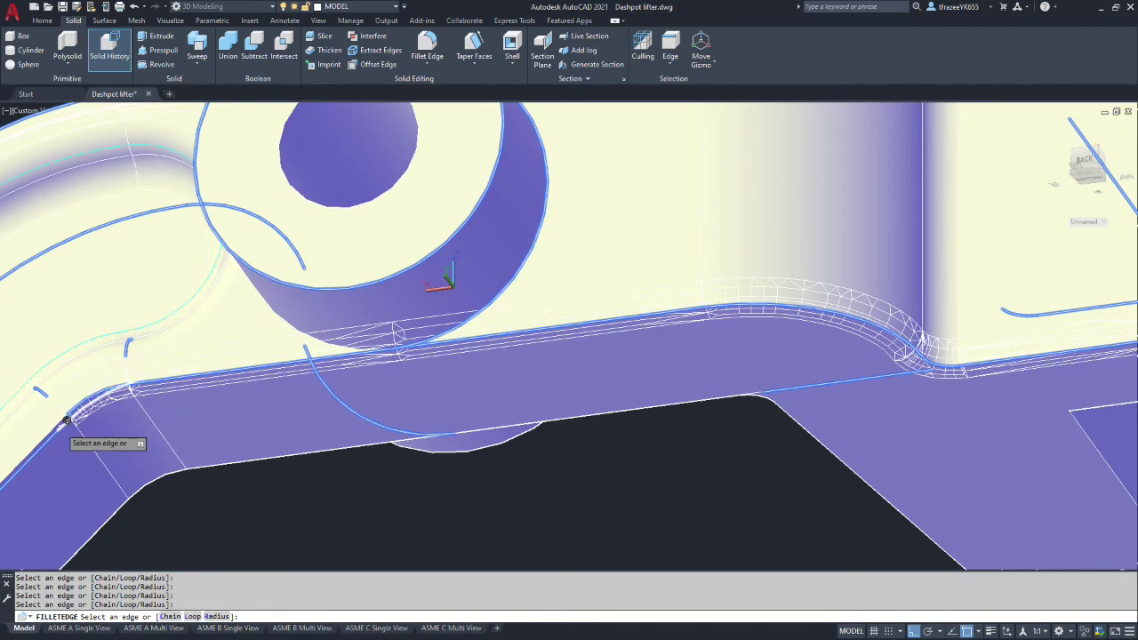
- Add the arm's long straight lower edge, the lower bend edge and the underside edges of the lower clevis's offset corner
scroll(67, 420, down, 8)
scroll(718, 369, down, 2)
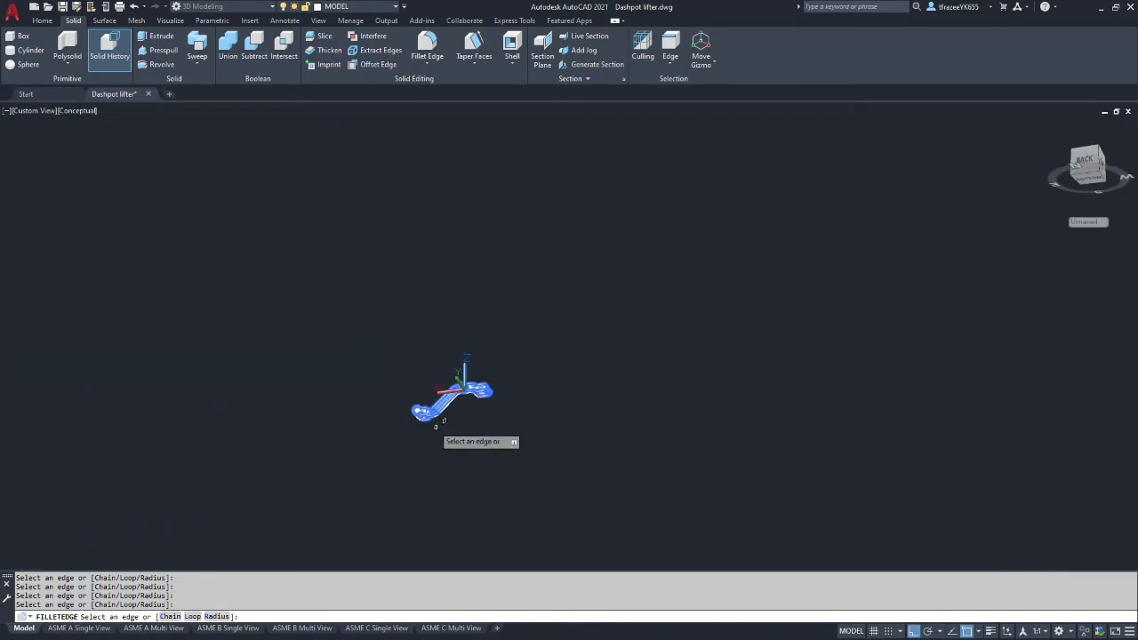
scroll(458, 435, up, 12)
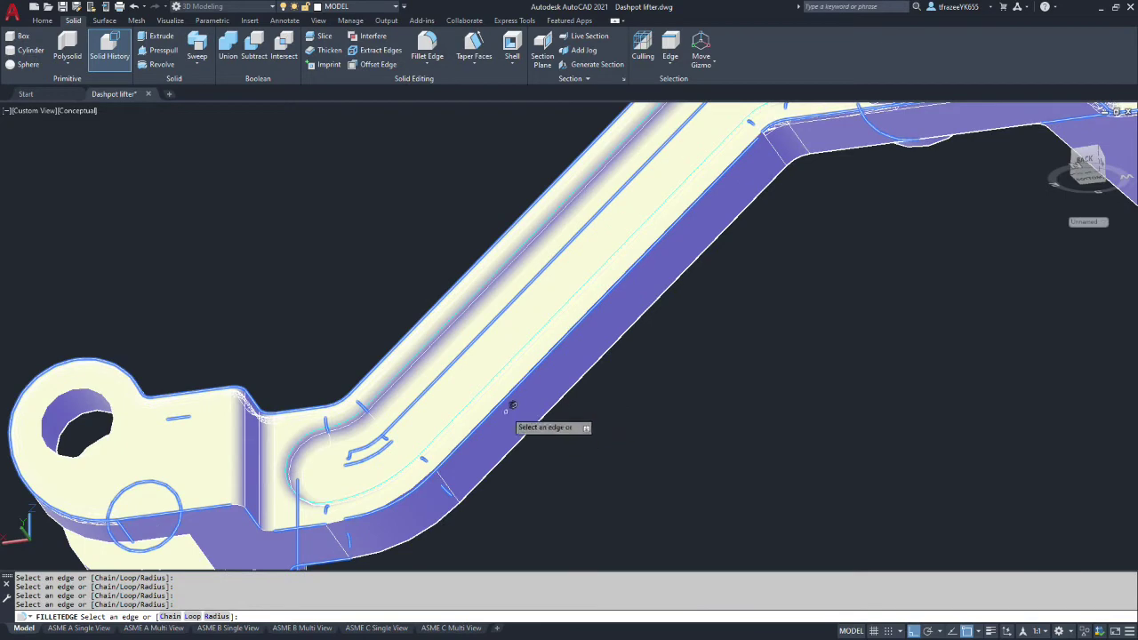
click(516, 383)
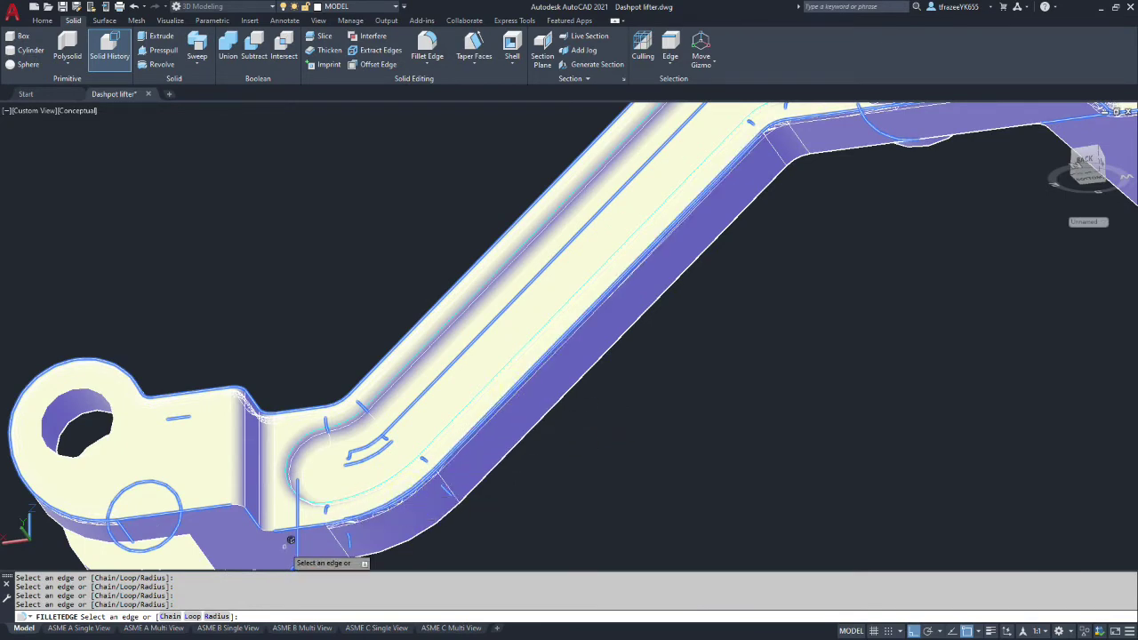
scroll(296, 528, up, 4)
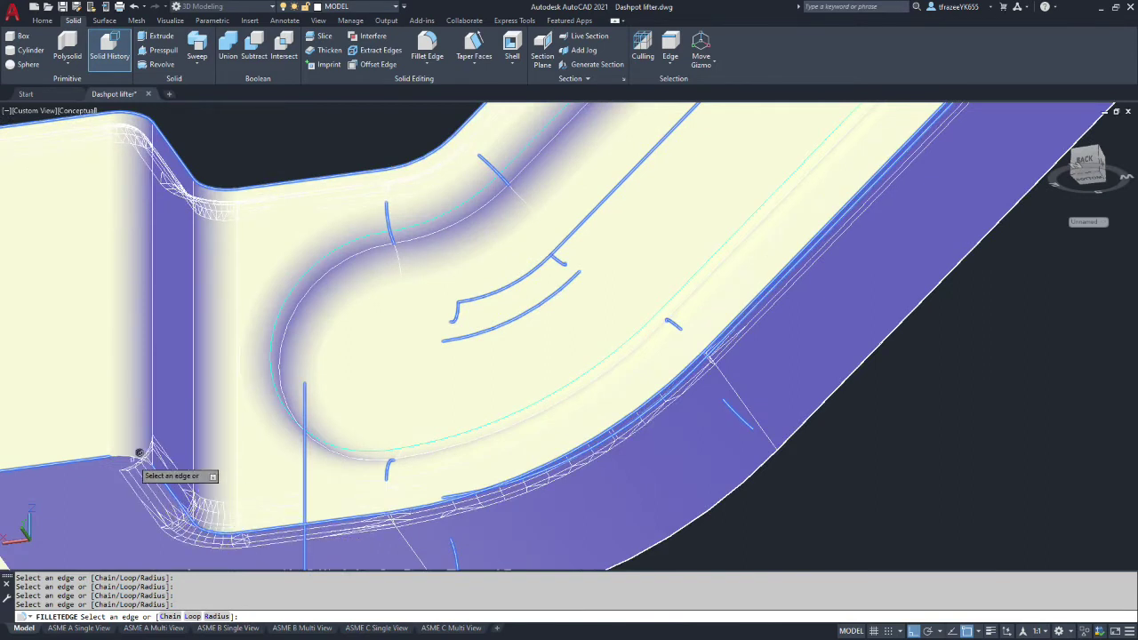
scroll(122, 463, down, 8)
scroll(89, 465, up, 8)
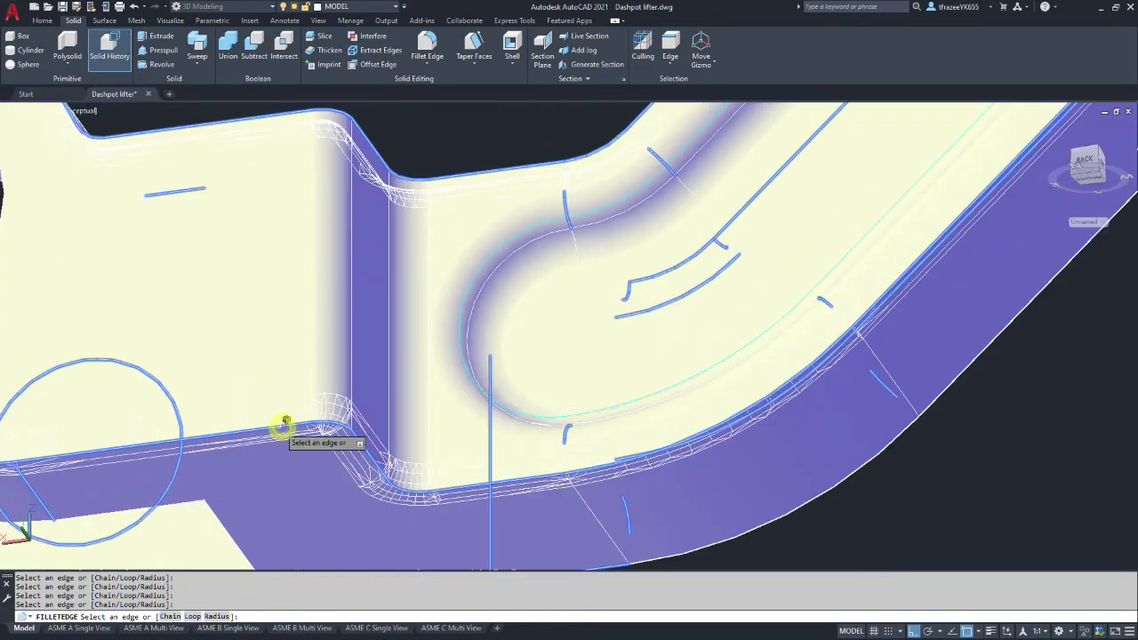
- Check the outline selection around the lower clevis and apply the radius 2 fillet to all selected edges
scroll(178, 464, down, 8)
scroll(153, 455, up, 5)
scroll(151, 451, up, 3)
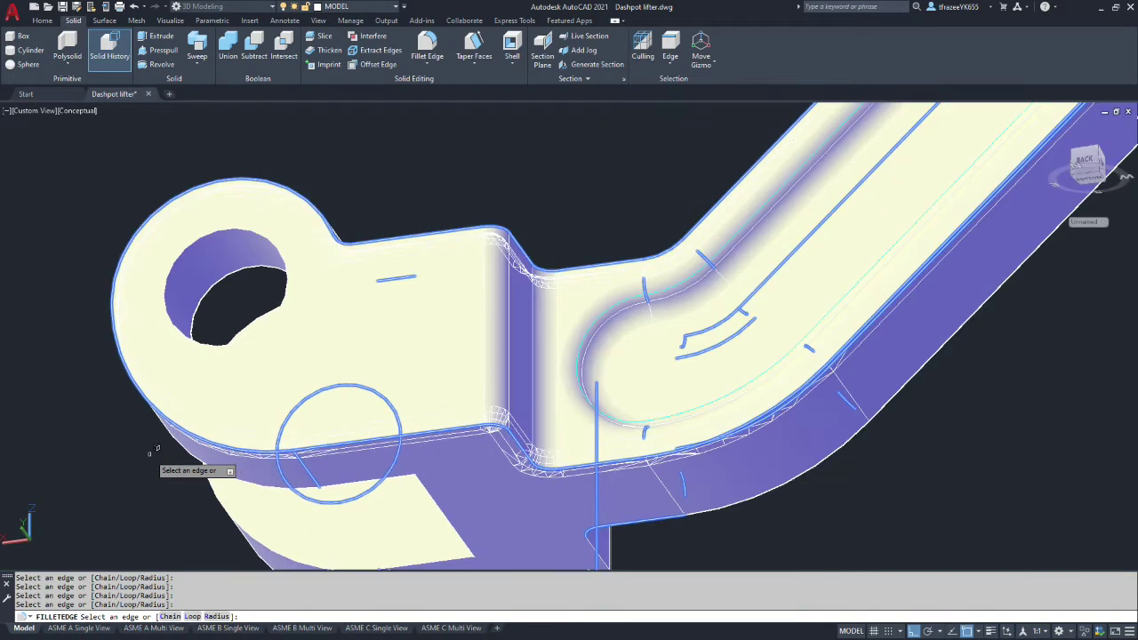
scroll(153, 452, down, 5)
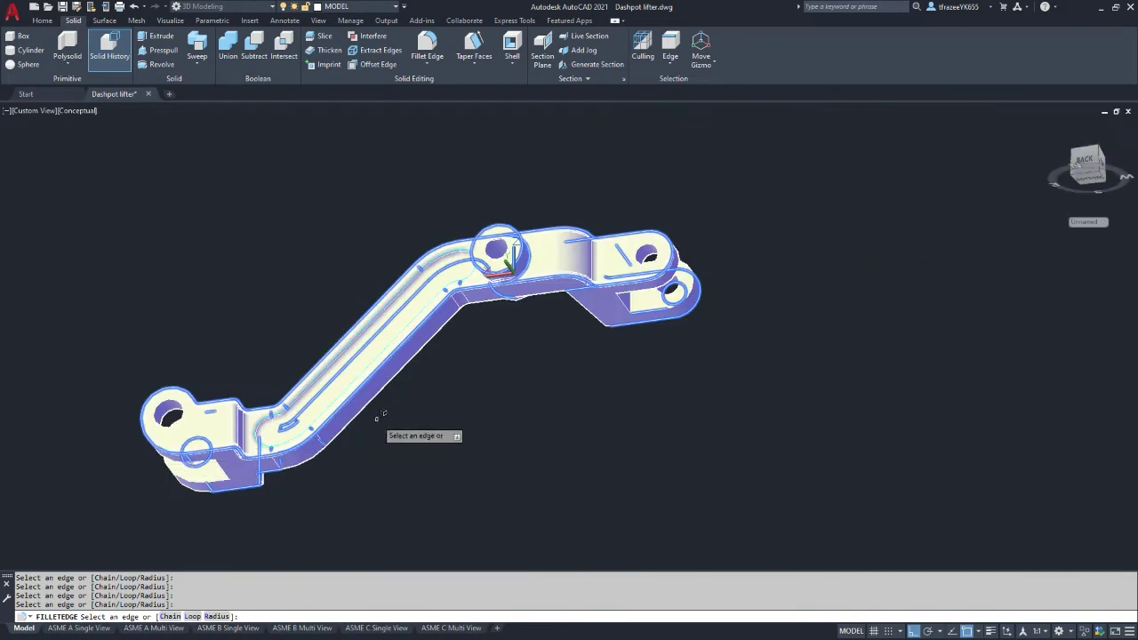
key(Return)
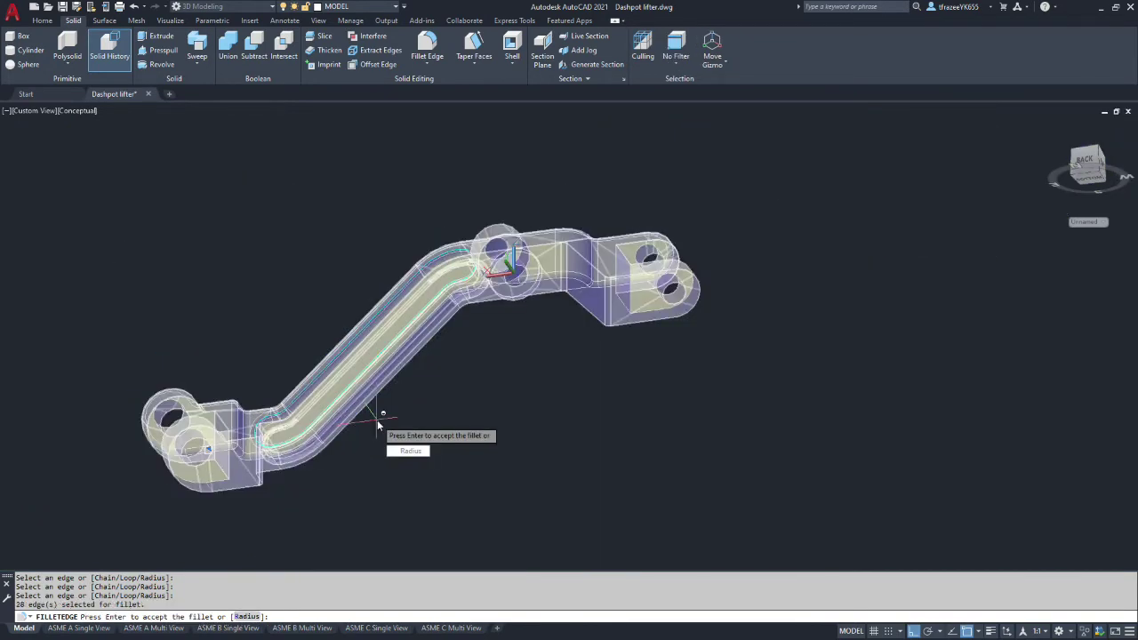
key(Return)
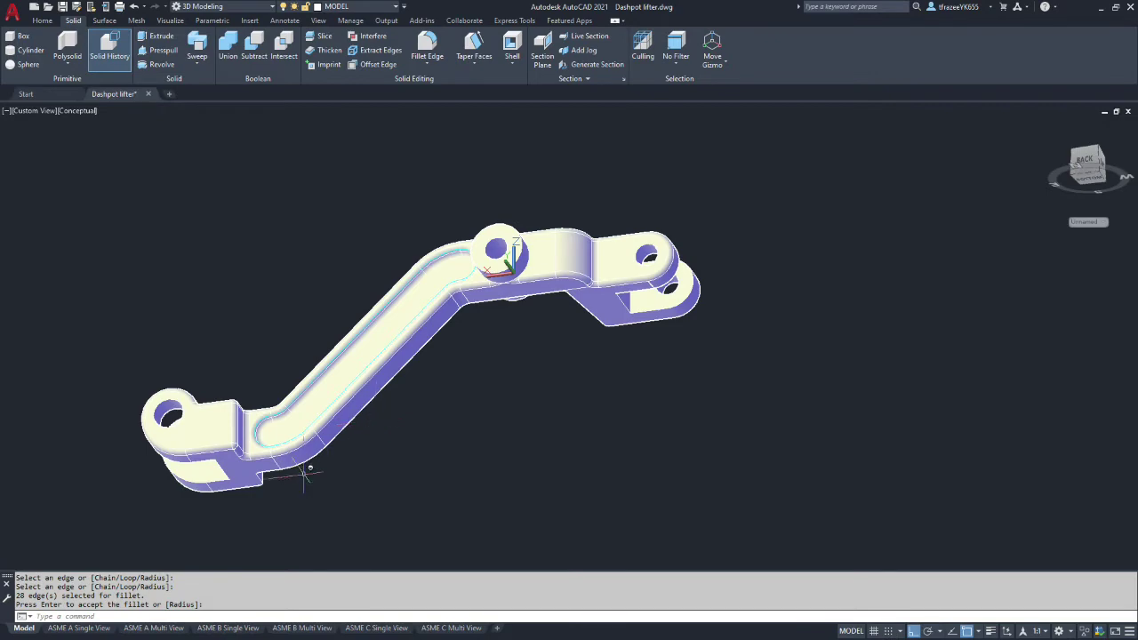
- Examine the filleted outline from below, around the upper clevis and hub, and view the lifter's opposite side
scroll(311, 476, down, 5)
scroll(182, 460, up, 10)
shift+middle_drag(314, 490, 340, 367)
shift+middle_drag(561, 447, 602, 529)
scroll(880, 347, down, 5)
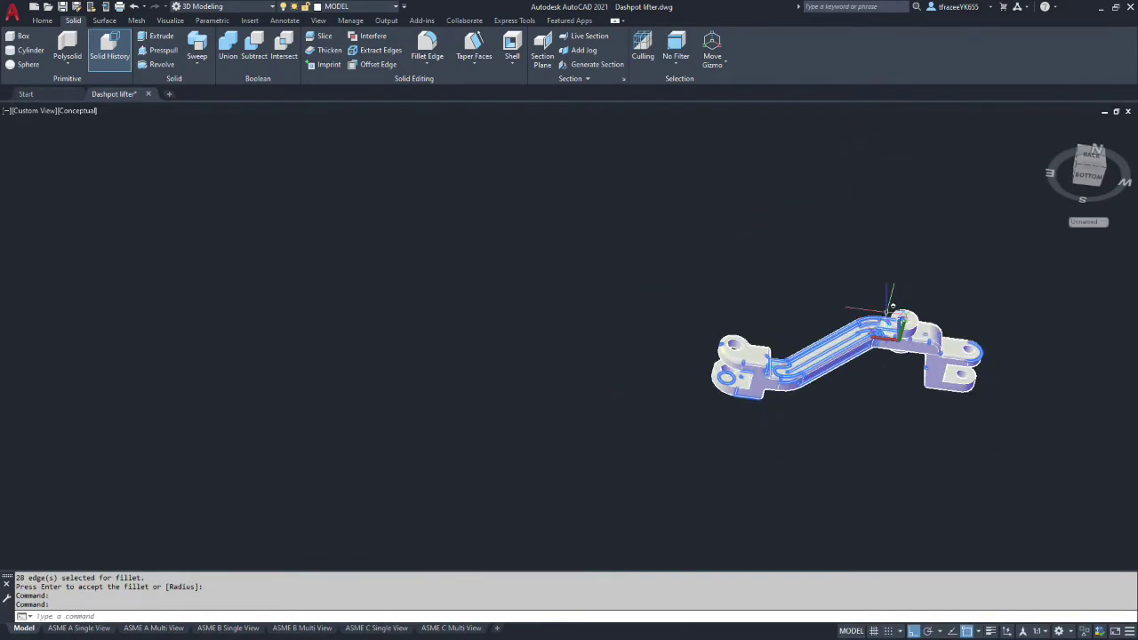
scroll(960, 338, up, 8)
middle_drag(871, 394, 770, 356)
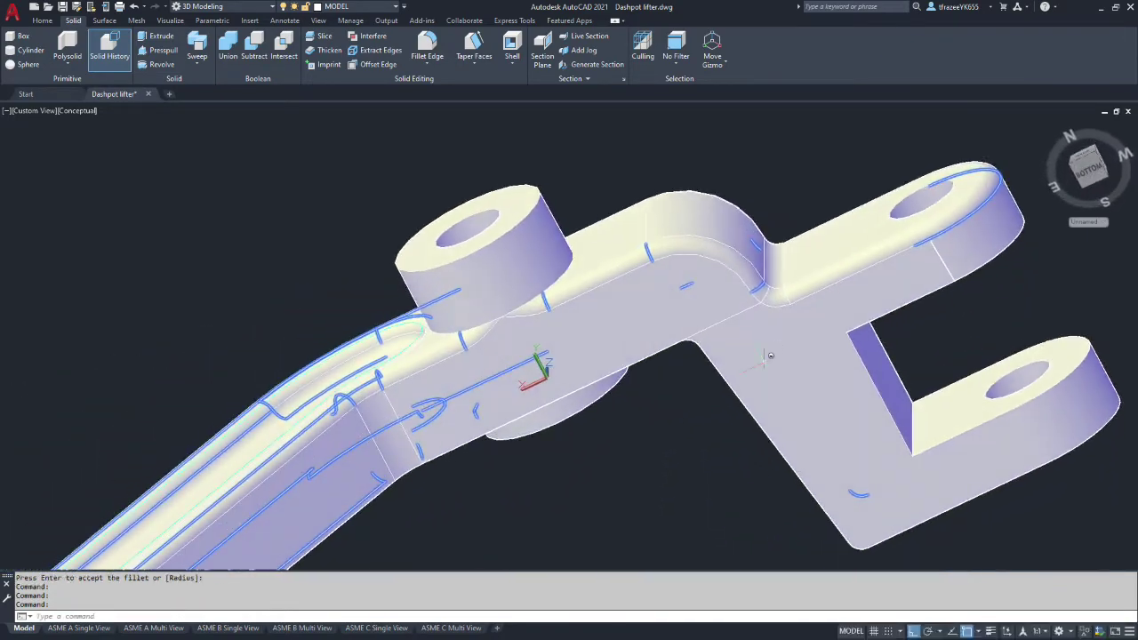
scroll(612, 418, down, 5)
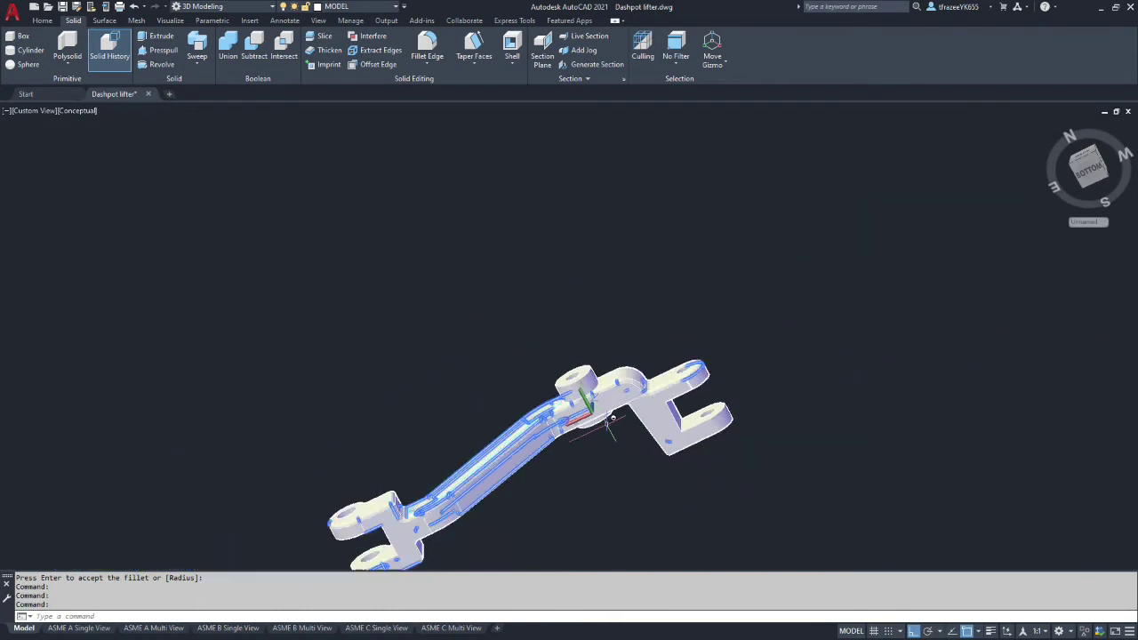
shift+middle_drag(594, 471, 568, 377)
shift+middle_drag(595, 513, 275, 380)
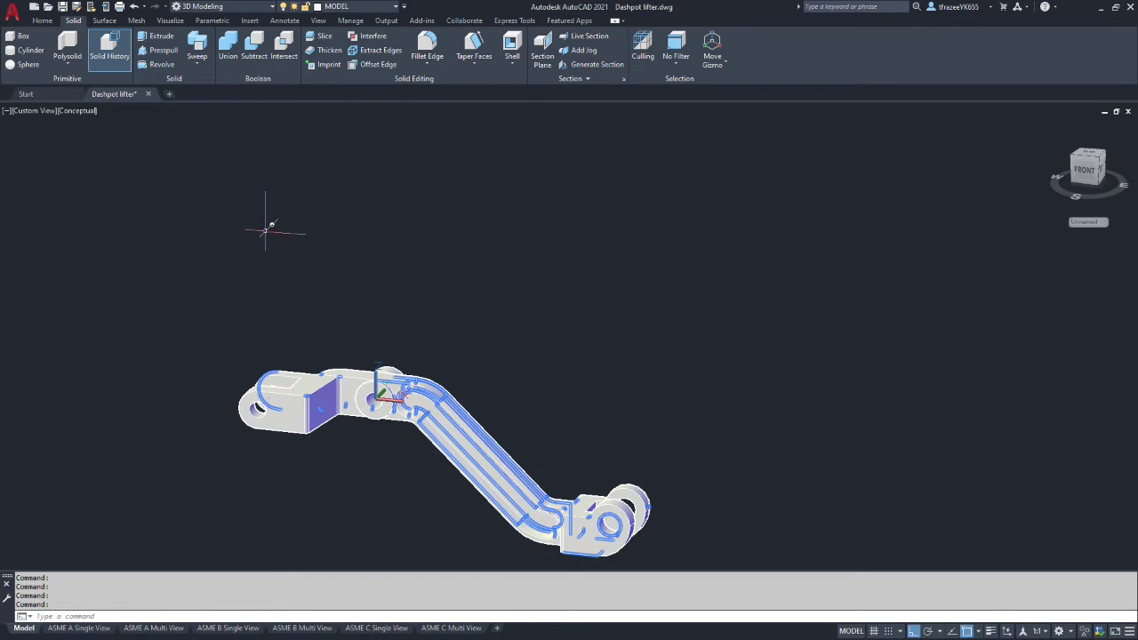
- Start a radius 2 edge fillet on the opposite side and select the outer outline of the upper clevis's front lug
click(427, 44)
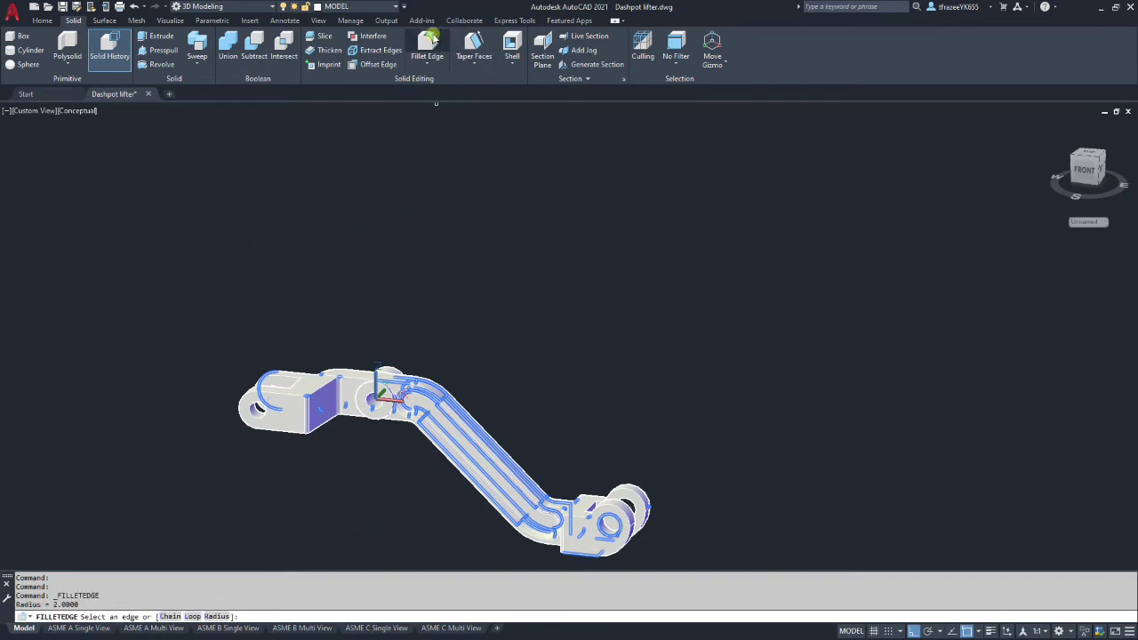
scroll(284, 445, up, 5)
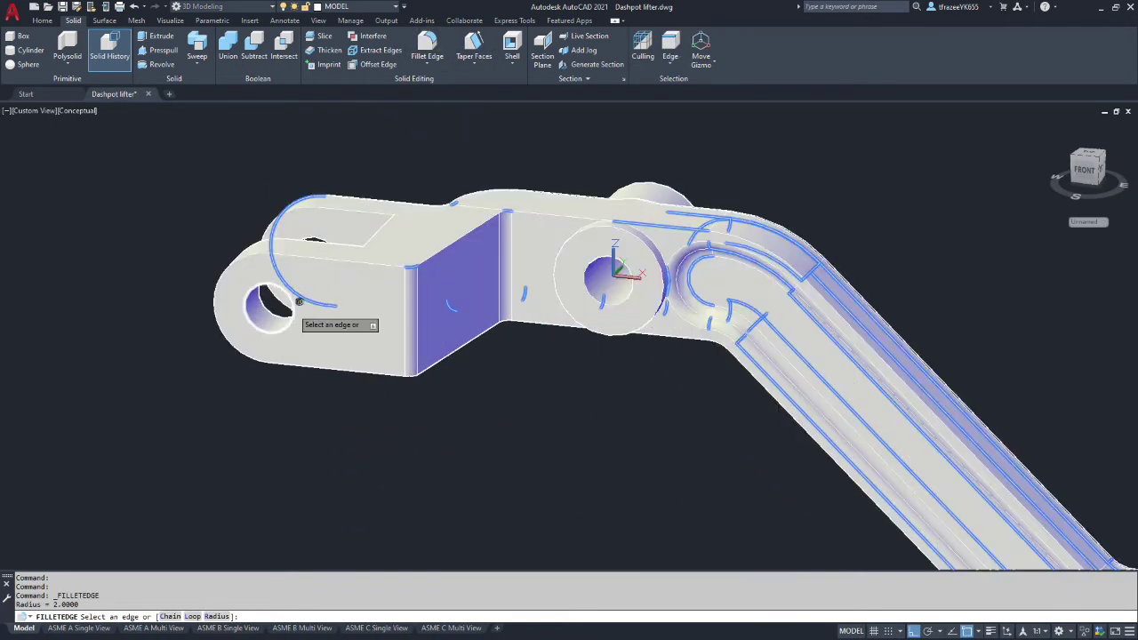
click(313, 260)
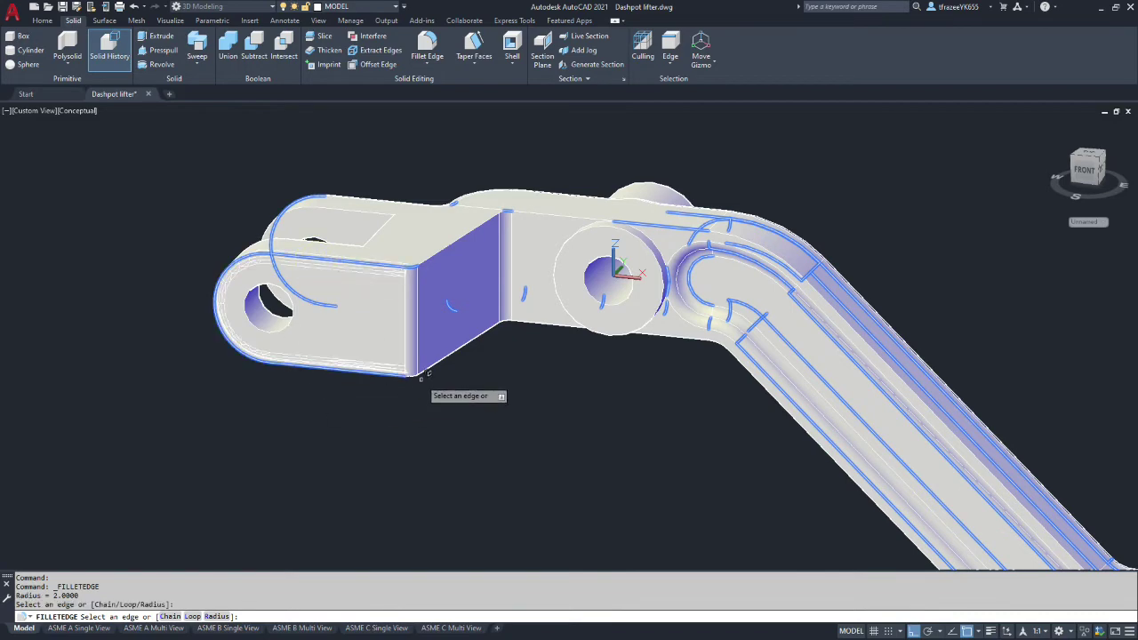
- Add the top edges of the upper clevis's offset corner and the straight edge running behind the hub to the fillet selection
scroll(424, 382, up, 3)
scroll(422, 378, down, 4)
scroll(435, 251, up, 2)
scroll(429, 301, up, 2)
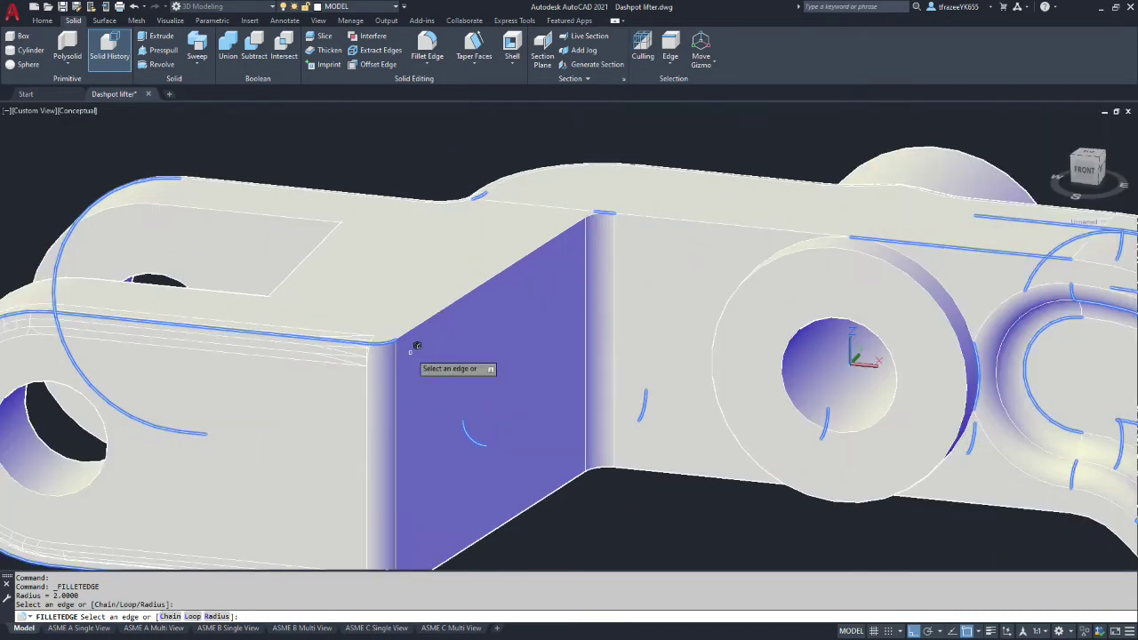
click(393, 336)
click(418, 326)
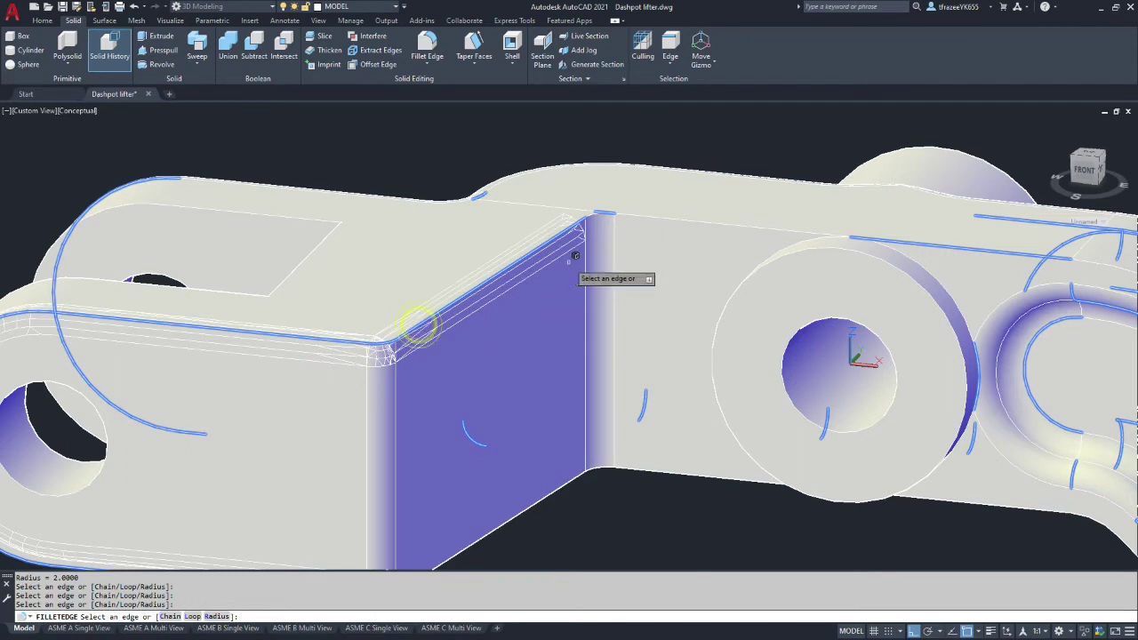
click(600, 208)
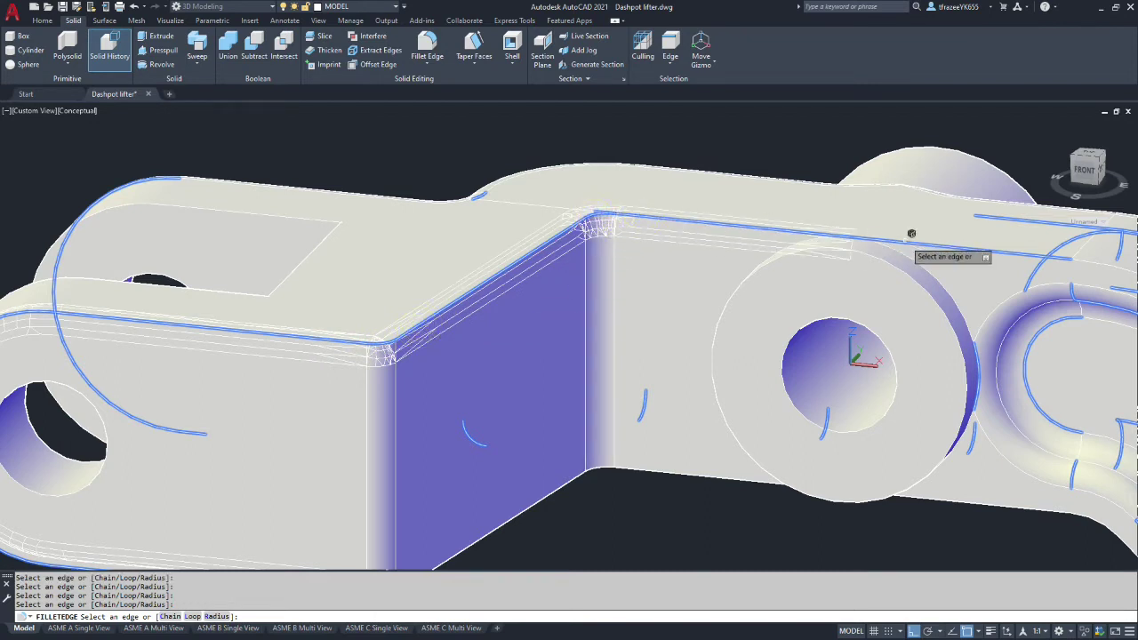
- Add the arm's upper bend edge and long straight upper edge to the radius 2 fillet selection
scroll(956, 240, down, 5)
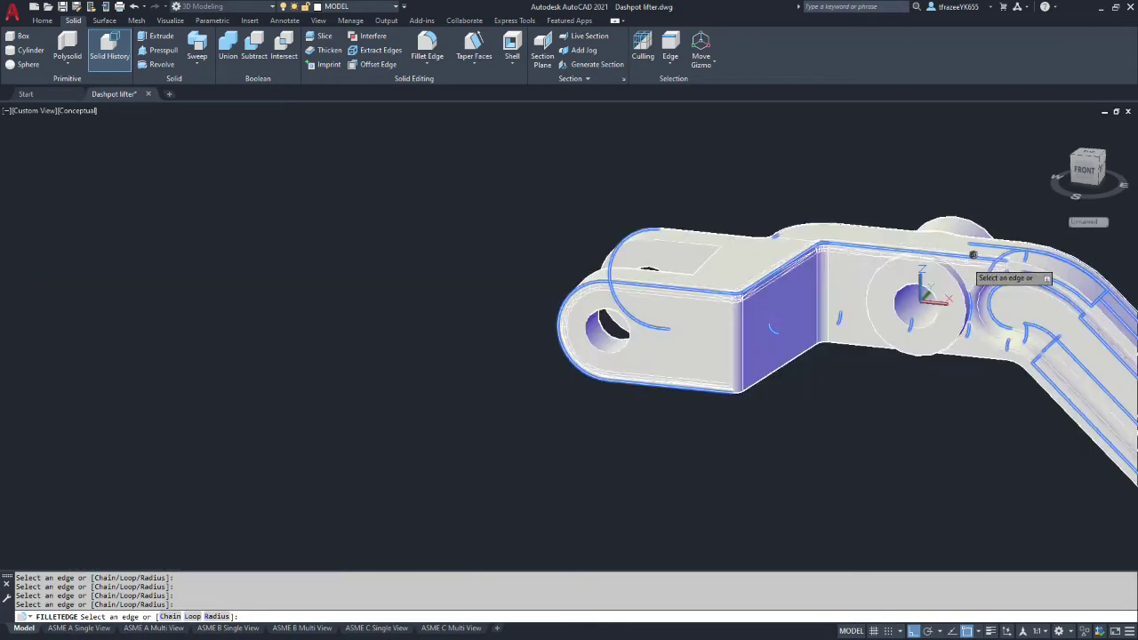
scroll(1022, 266, up, 4)
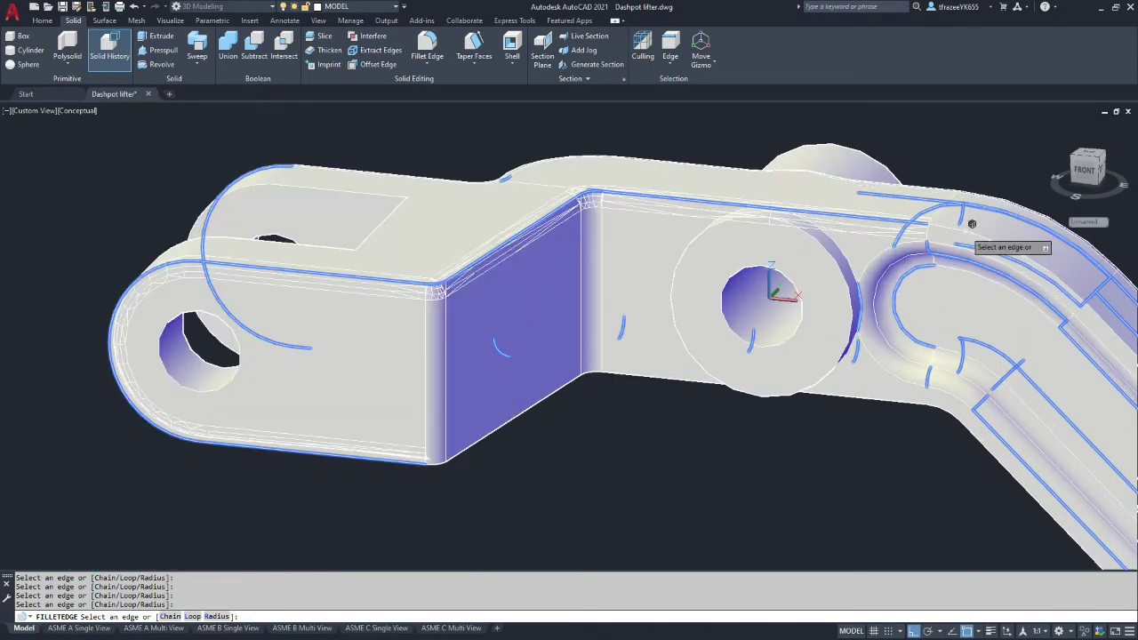
scroll(955, 287, down, 4)
scroll(1067, 363, up, 7)
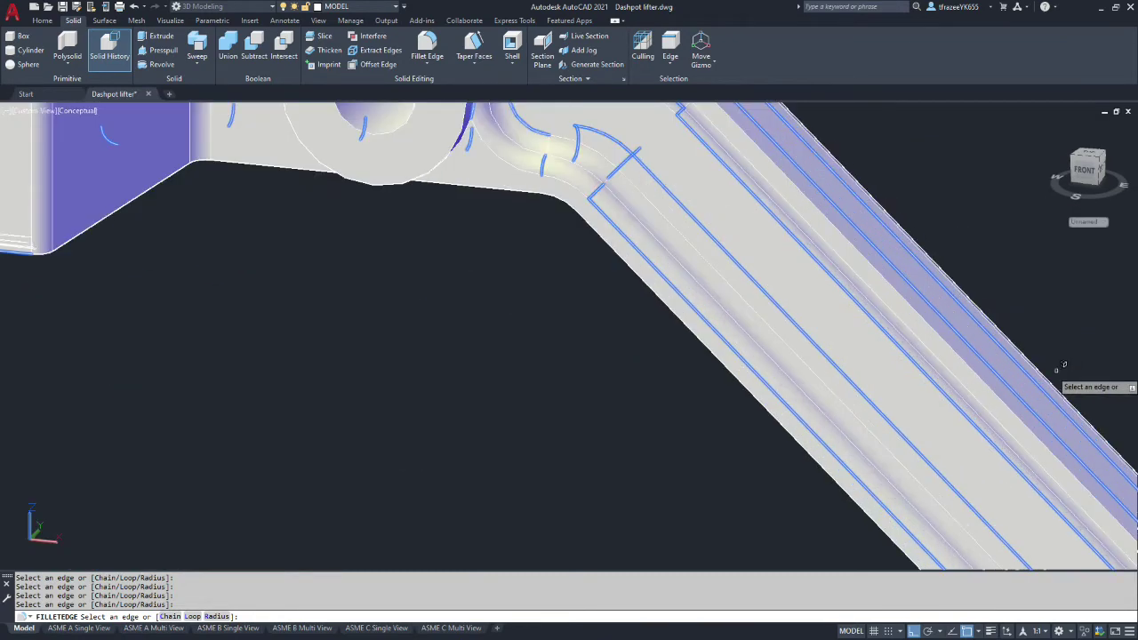
scroll(830, 244, down, 4)
scroll(845, 216, up, 4)
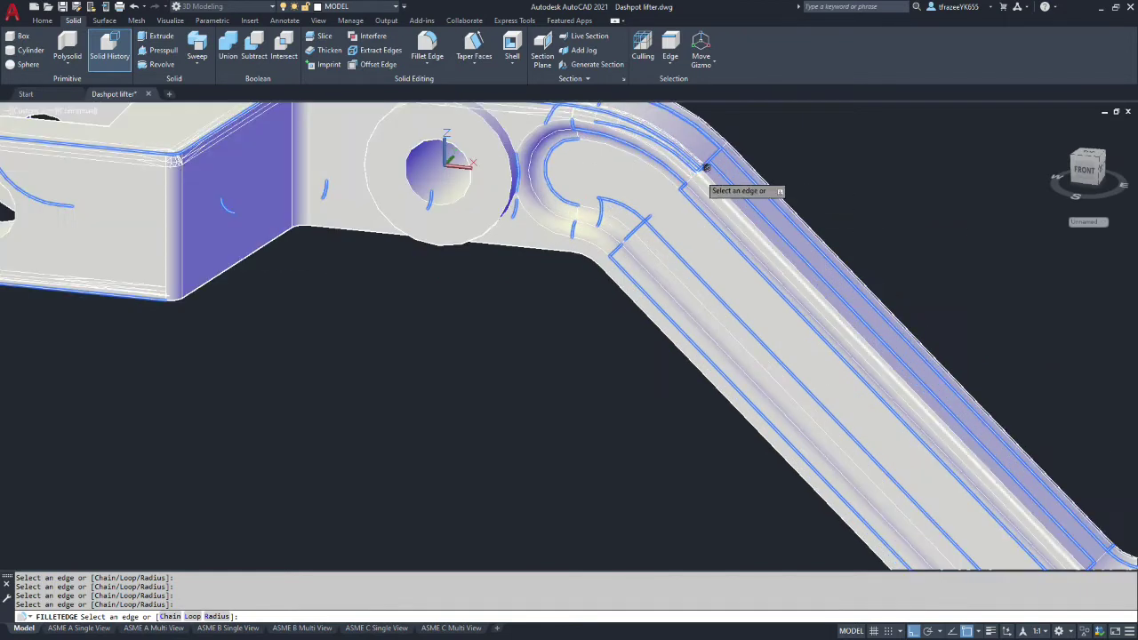
click(716, 195)
click(724, 184)
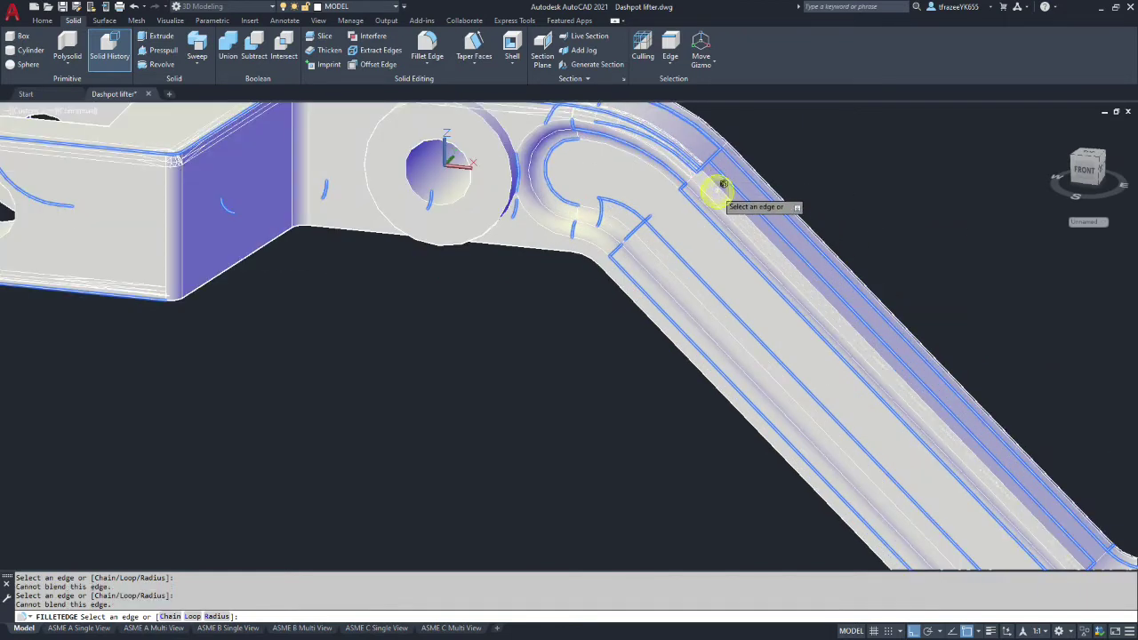
shift+middle_drag(711, 188, 744, 241)
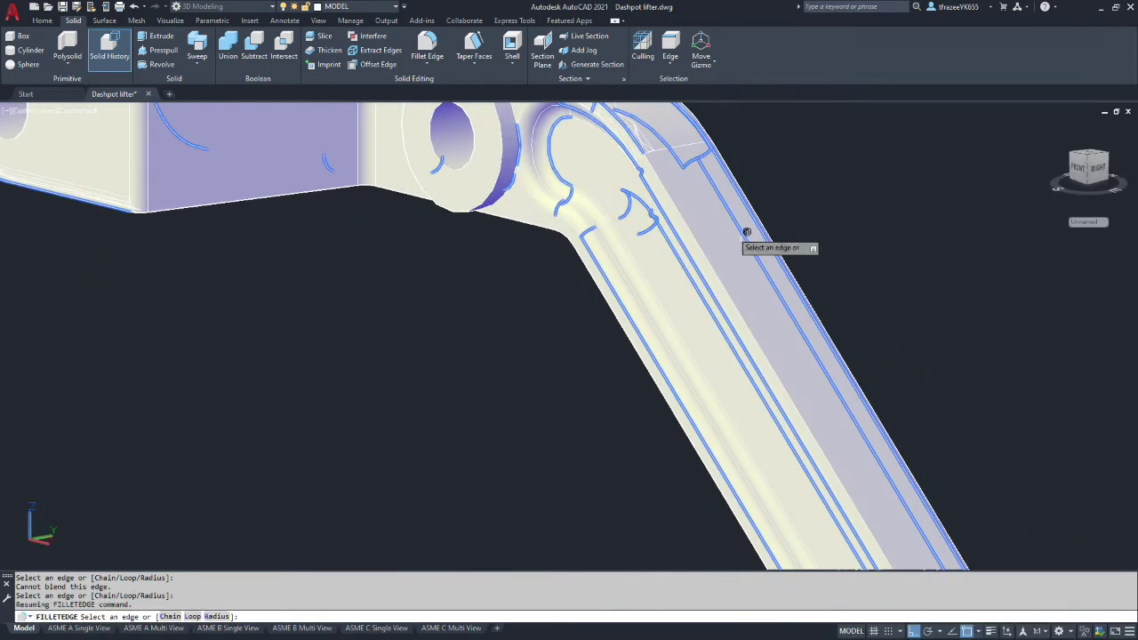
scroll(667, 264, down, 9)
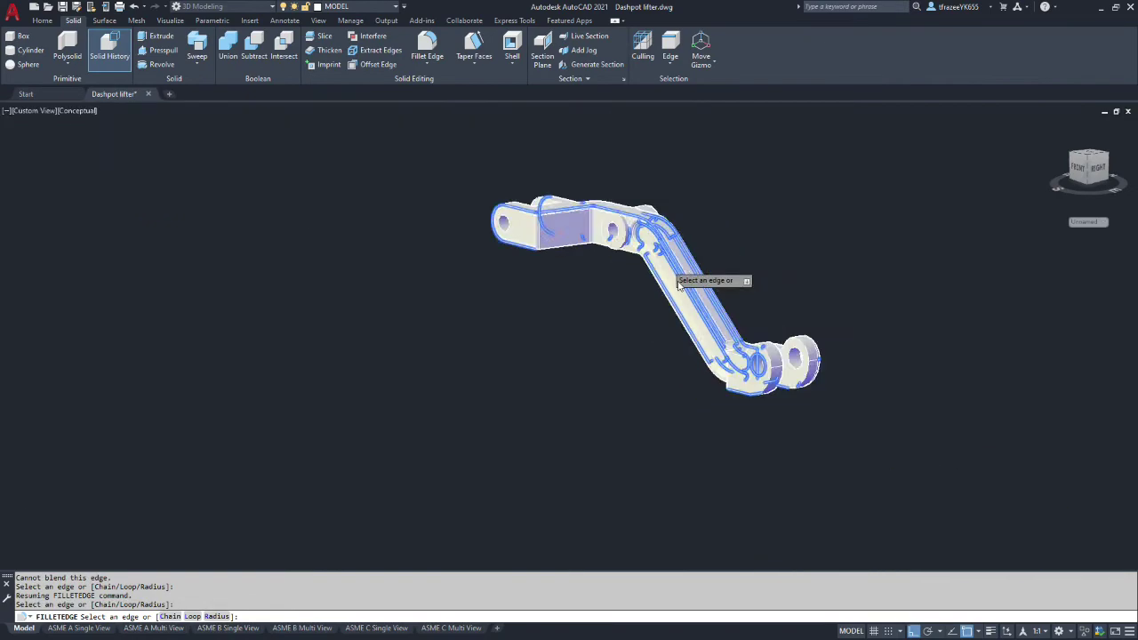
- Add the arm's lower bend edge on the upper side and the top edges of the lower clevis's offset corner
scroll(713, 342, up, 13)
shift+middle_drag(685, 311, 825, 345)
scroll(734, 303, down, 10)
scroll(746, 263, up, 3)
scroll(711, 320, up, 6)
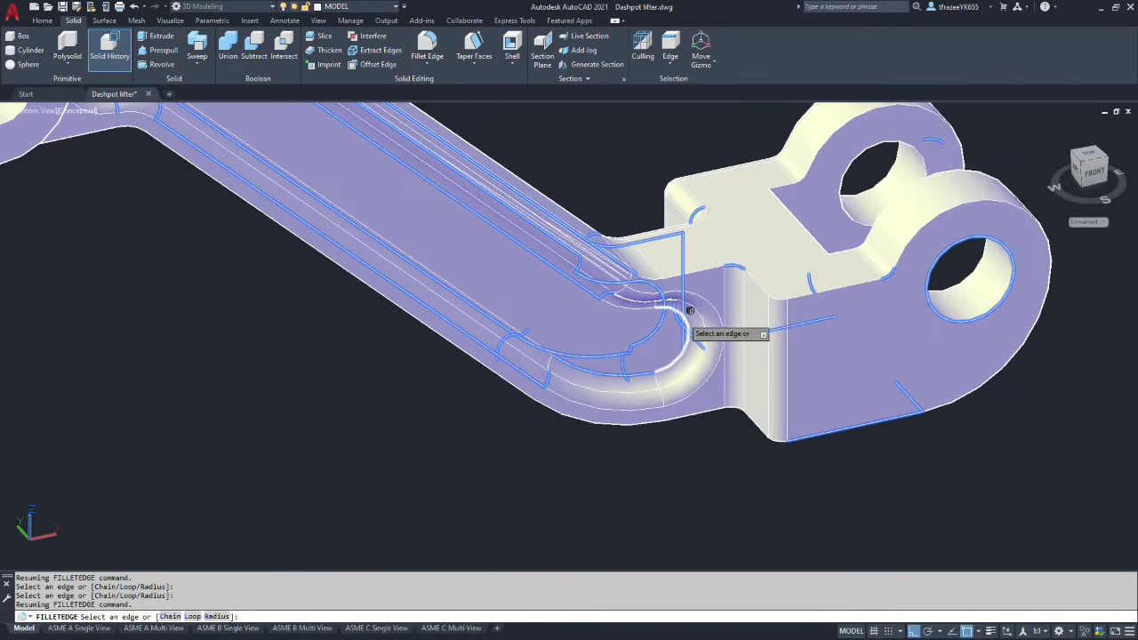
click(646, 265)
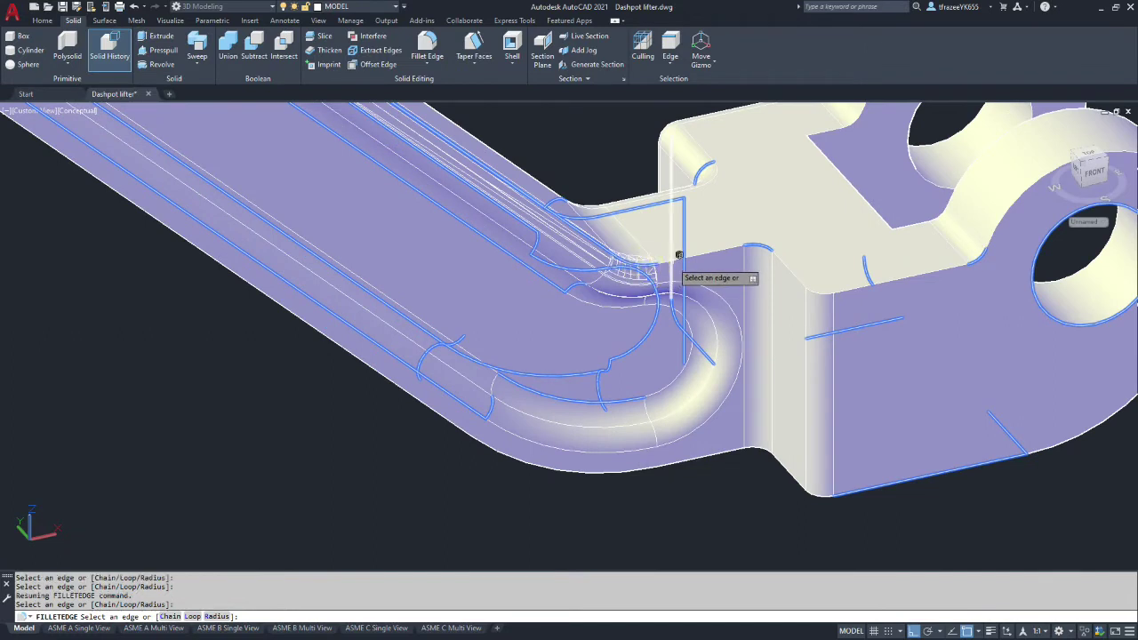
click(673, 258)
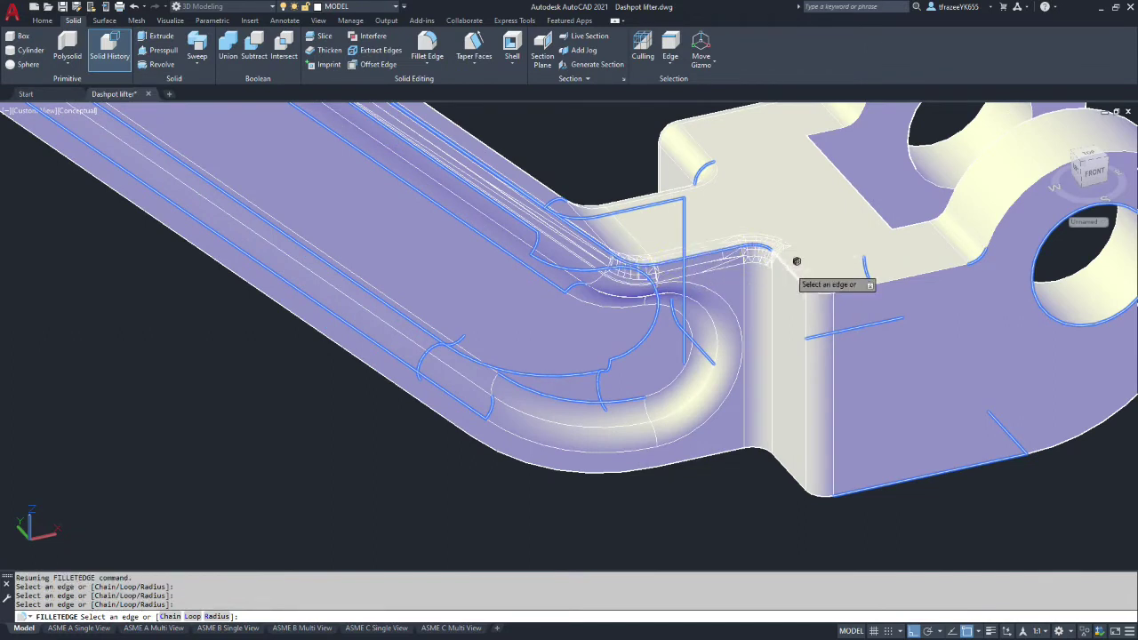
click(789, 269)
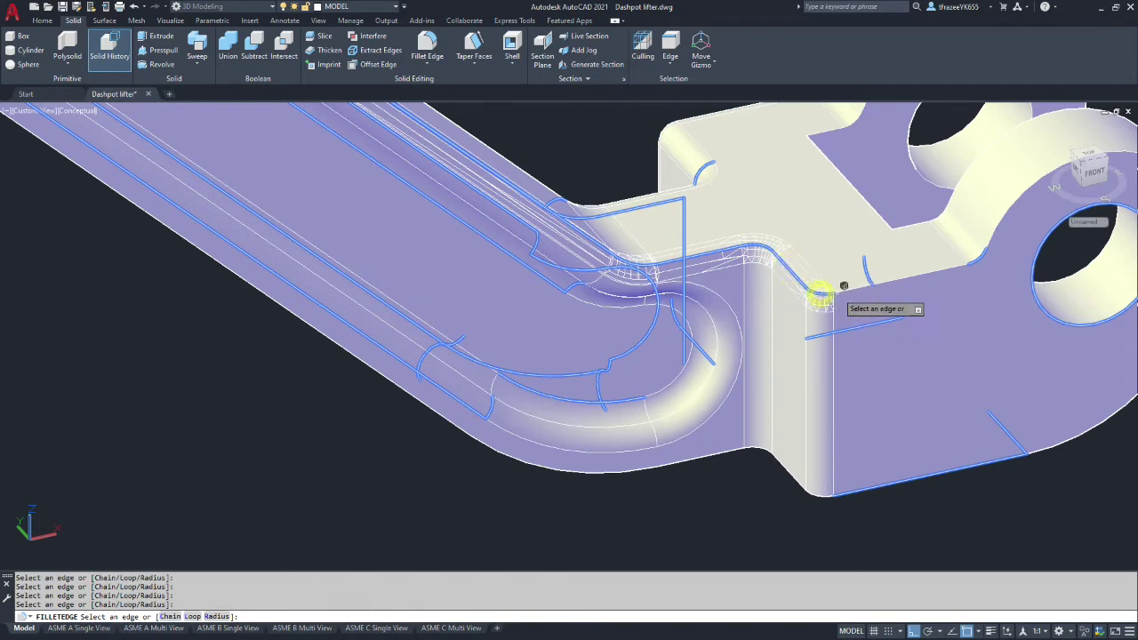
- Add the outer outline of the lower clevis's front lug: straight top edge, rounded end and bottom edge
click(846, 290)
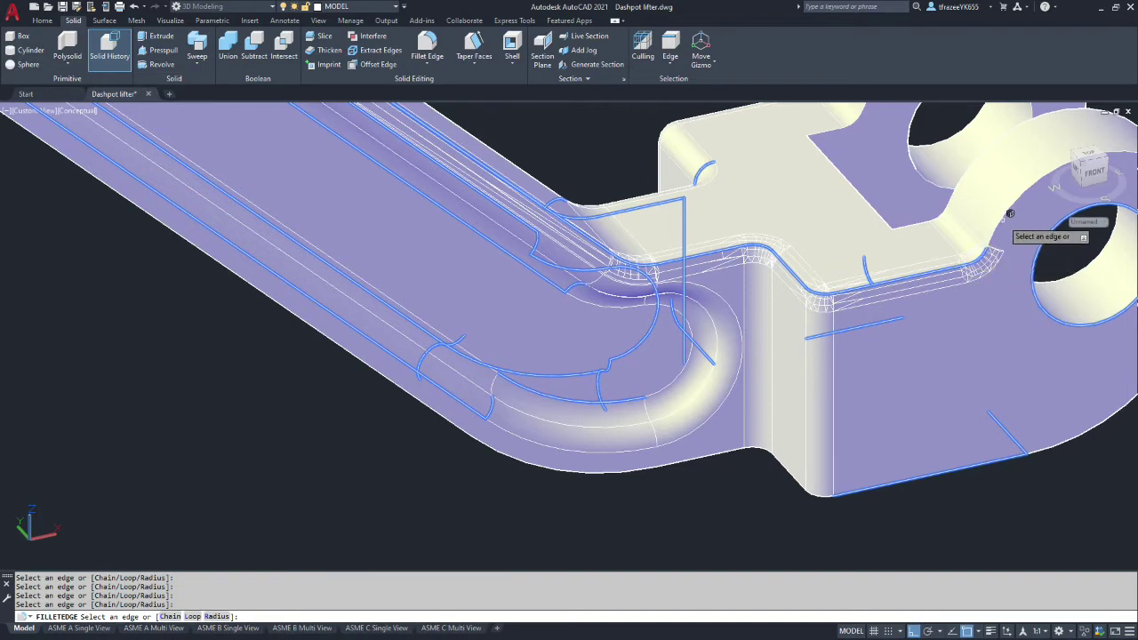
click(1003, 220)
scroll(1005, 258, down, 5)
scroll(999, 284, up, 4)
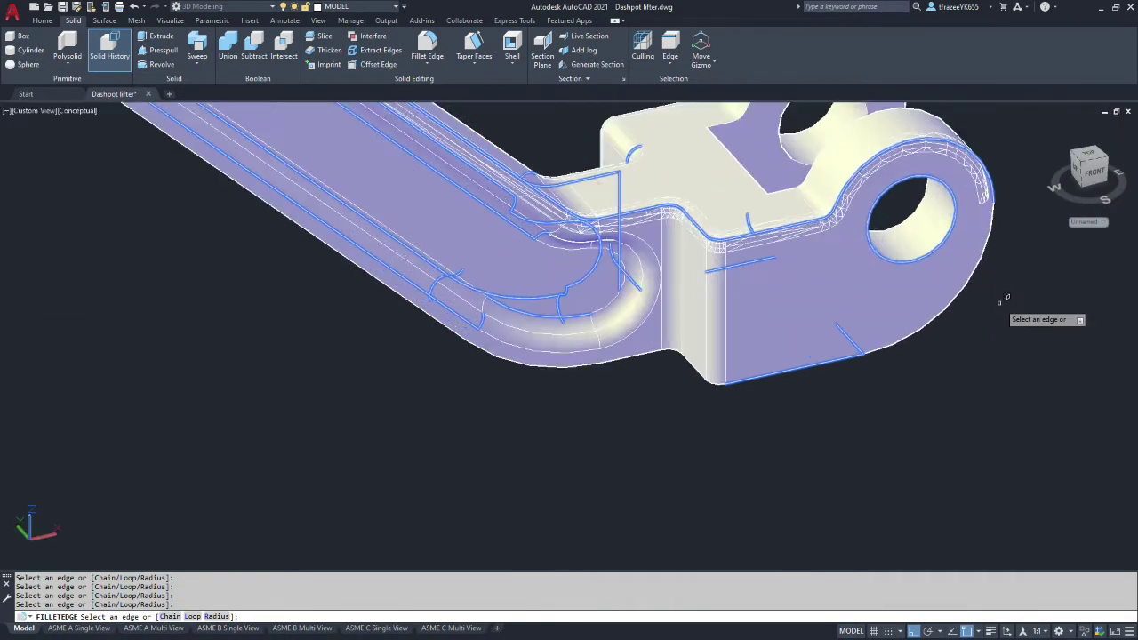
click(995, 230)
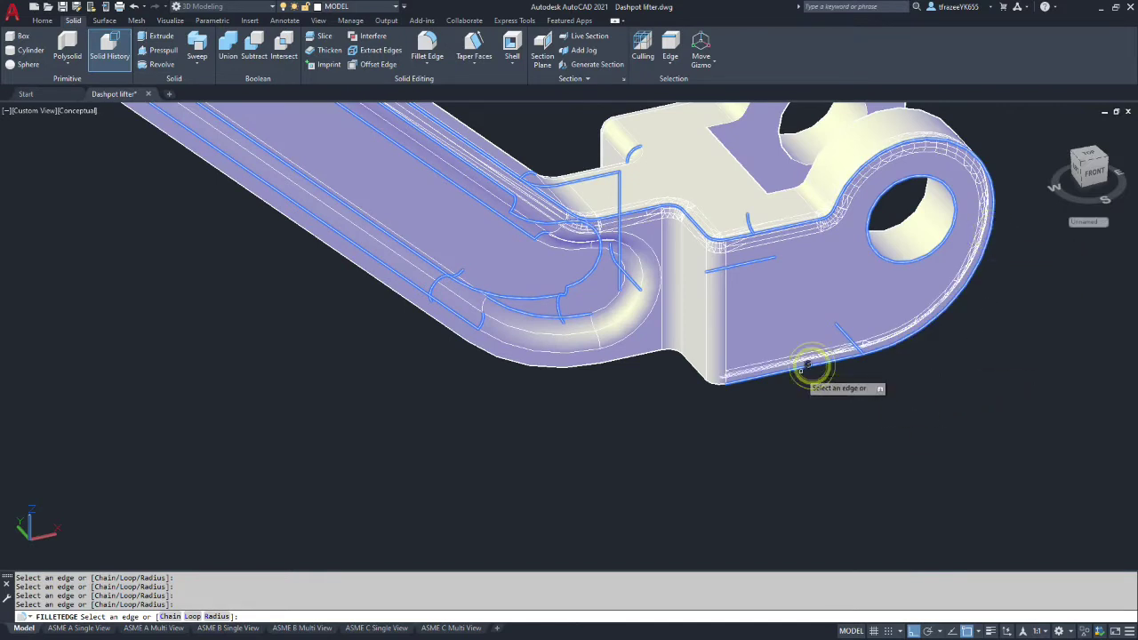
- Add the underside edges of the lower clevis's offset corner, the lower bend and the arm's long straight underside
scroll(717, 381, up, 3)
click(714, 381)
click(685, 356)
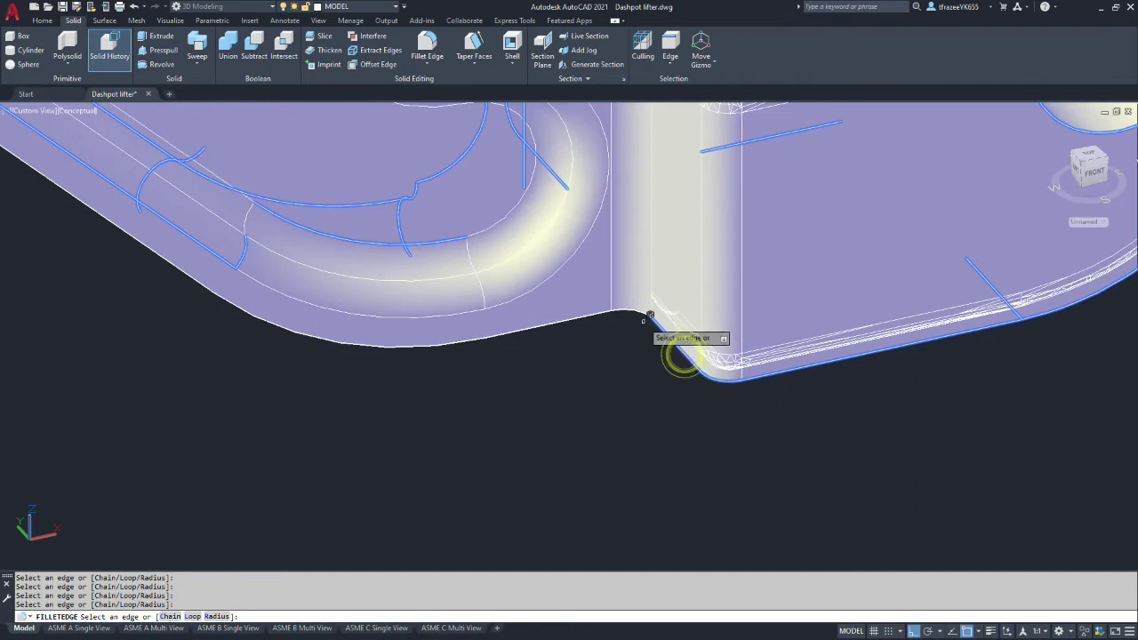
click(638, 312)
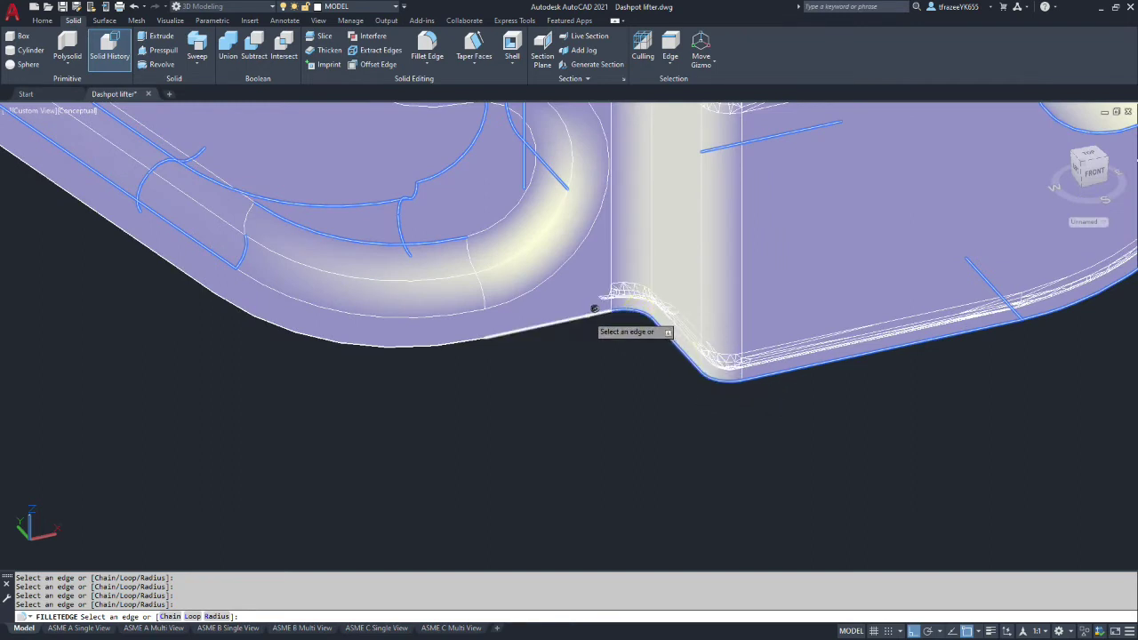
click(588, 314)
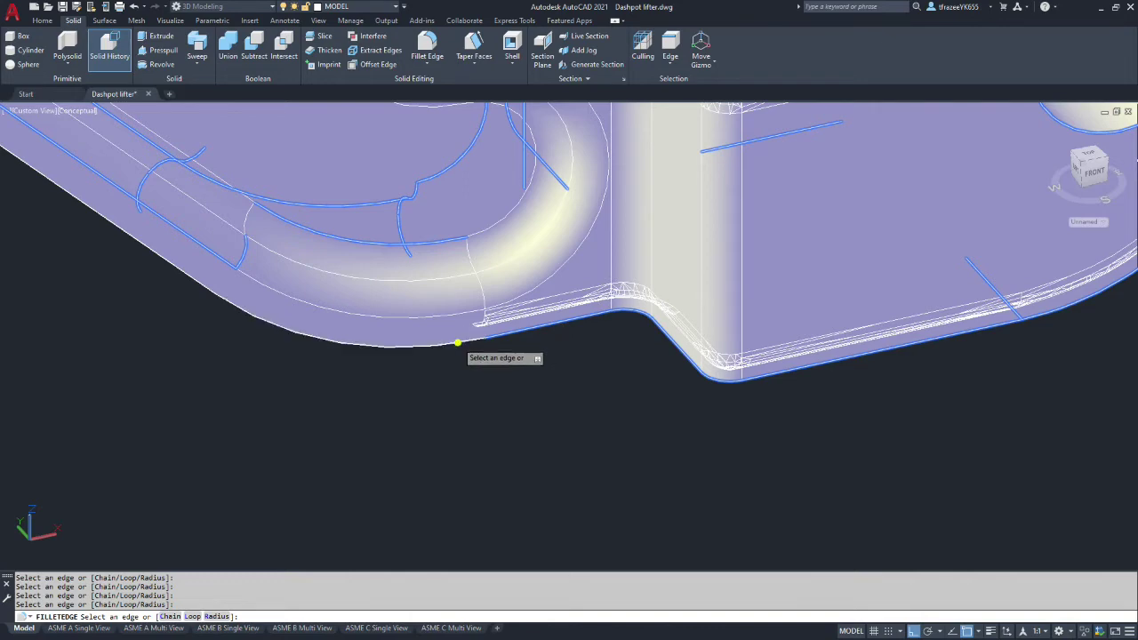
click(457, 343)
click(177, 269)
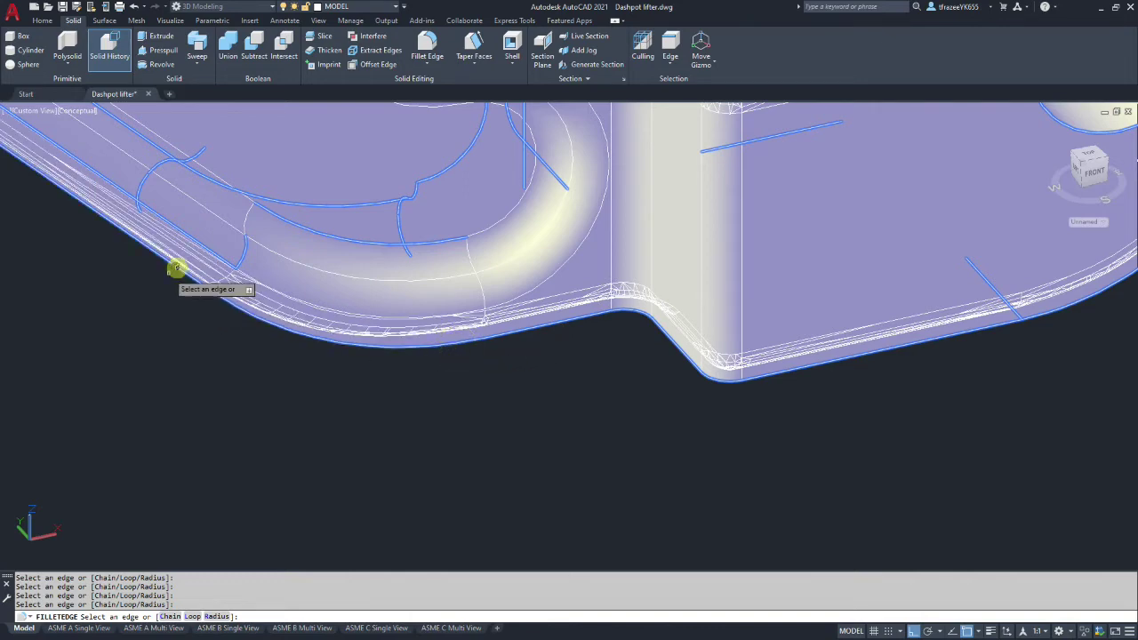
- Add the underside edge of the arm's upper bend and the straight underside edges on both sides of the hub
scroll(176, 269, down, 10)
scroll(36, 229, up, 10)
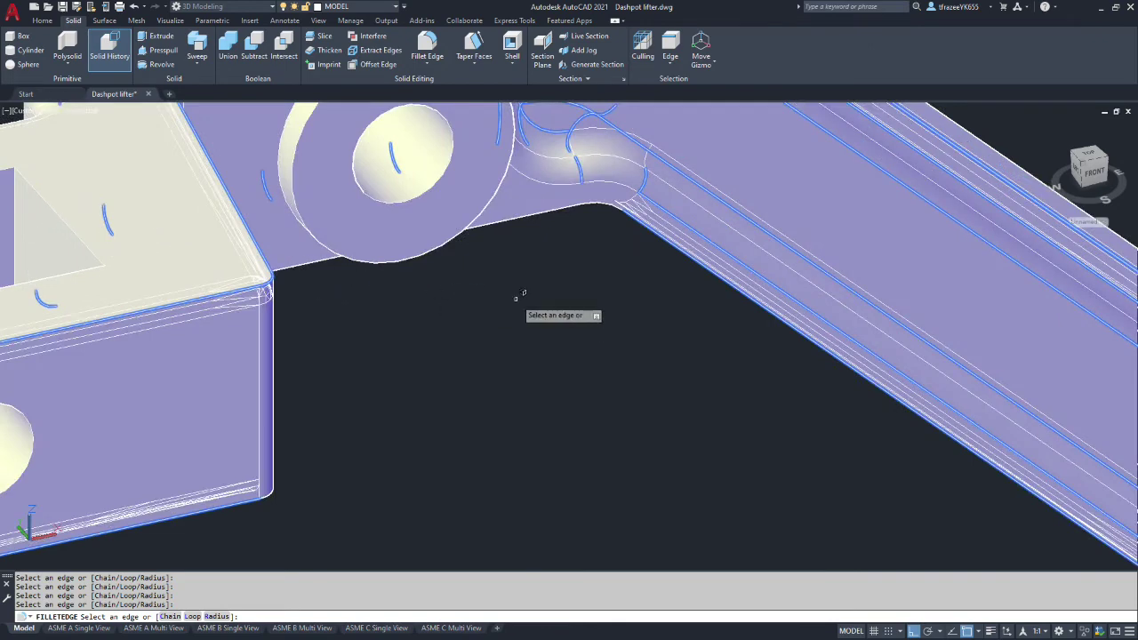
shift+middle_drag(516, 299, 486, 310)
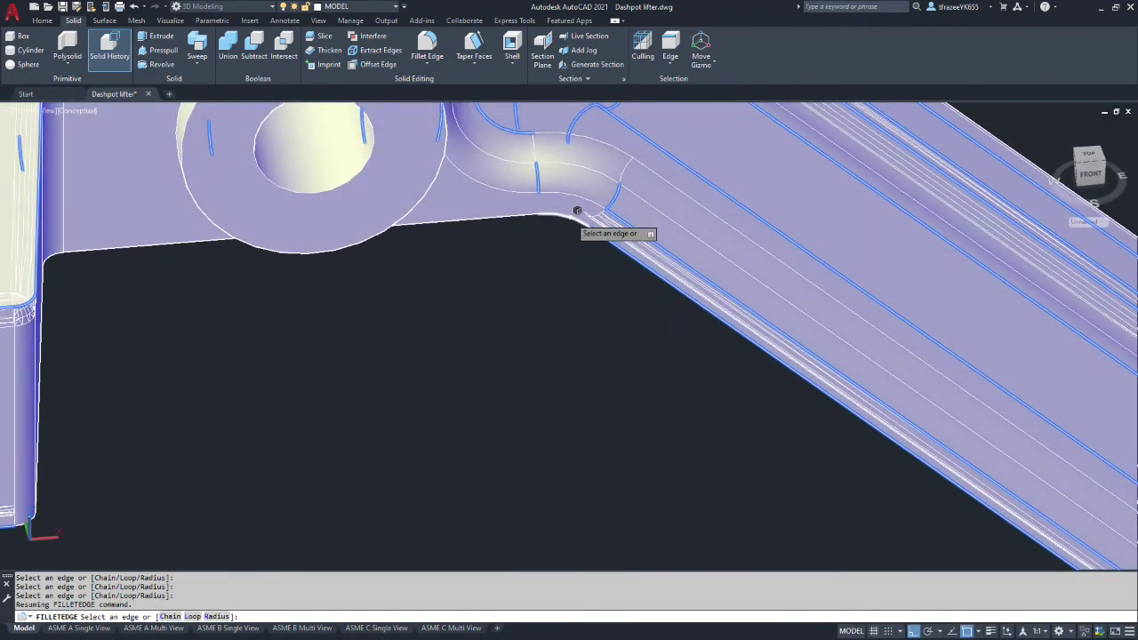
click(547, 214)
click(523, 210)
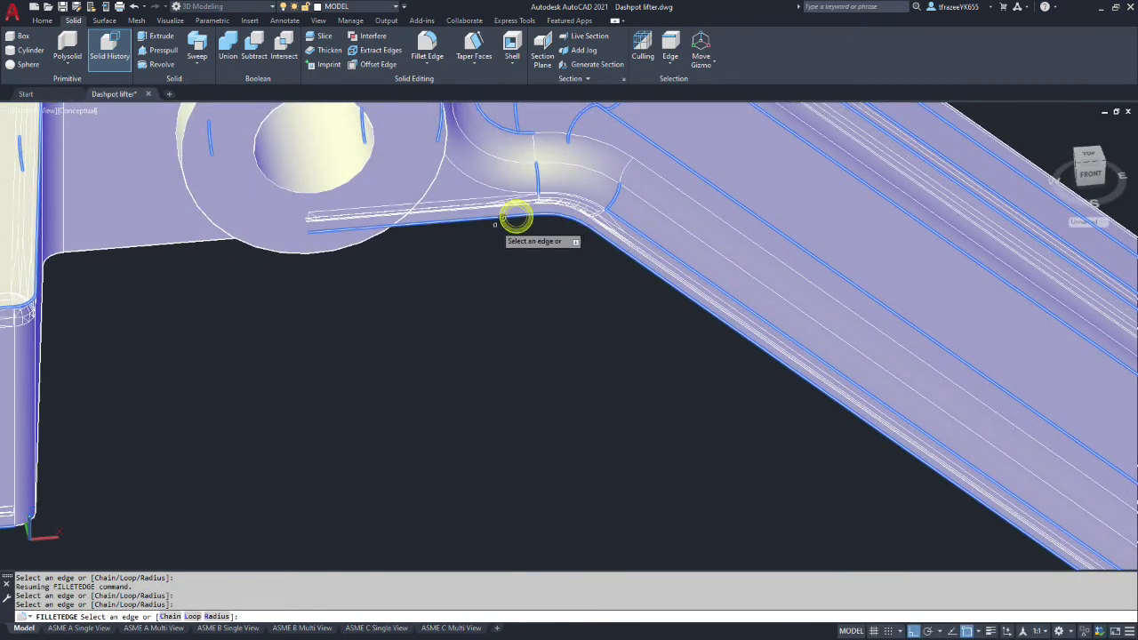
click(148, 247)
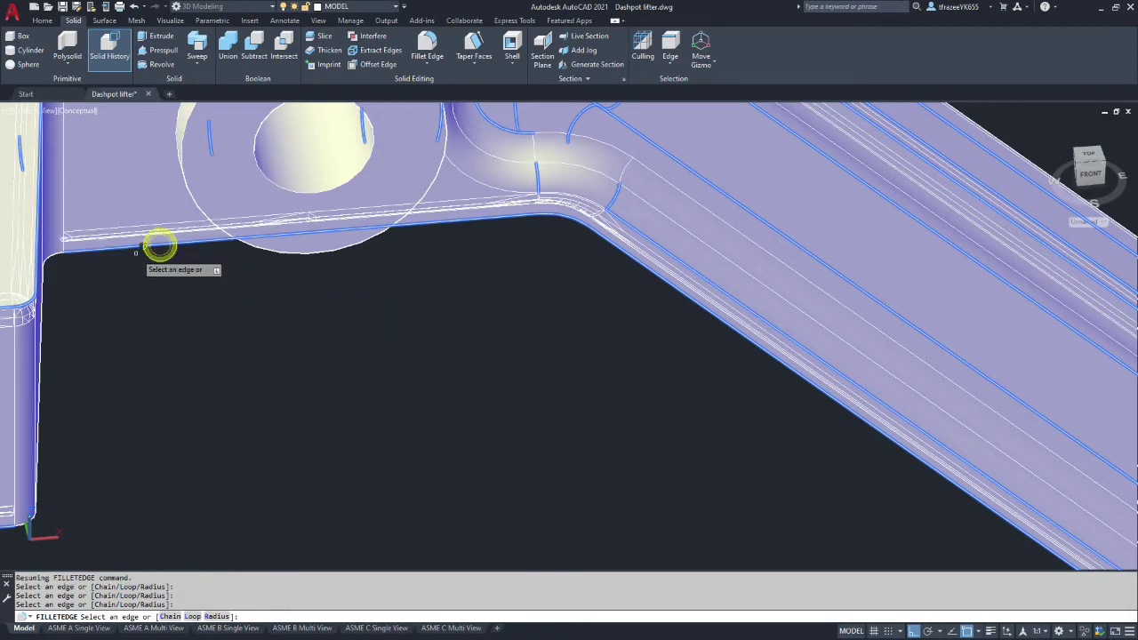
- Add the underside edges of the upper clevis's offset corner and apply the radius 2 fillet to the whole outline selection
shift+middle_drag(122, 272, 95, 284)
scroll(80, 285, down, 6)
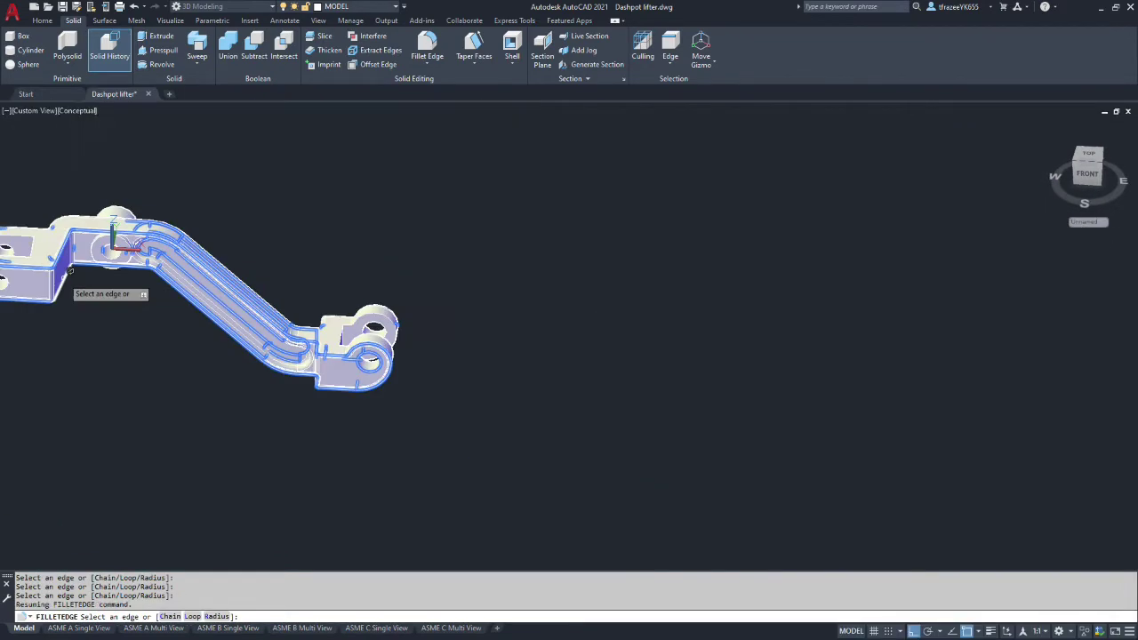
scroll(22, 285, up, 6)
scroll(184, 267, up, 3)
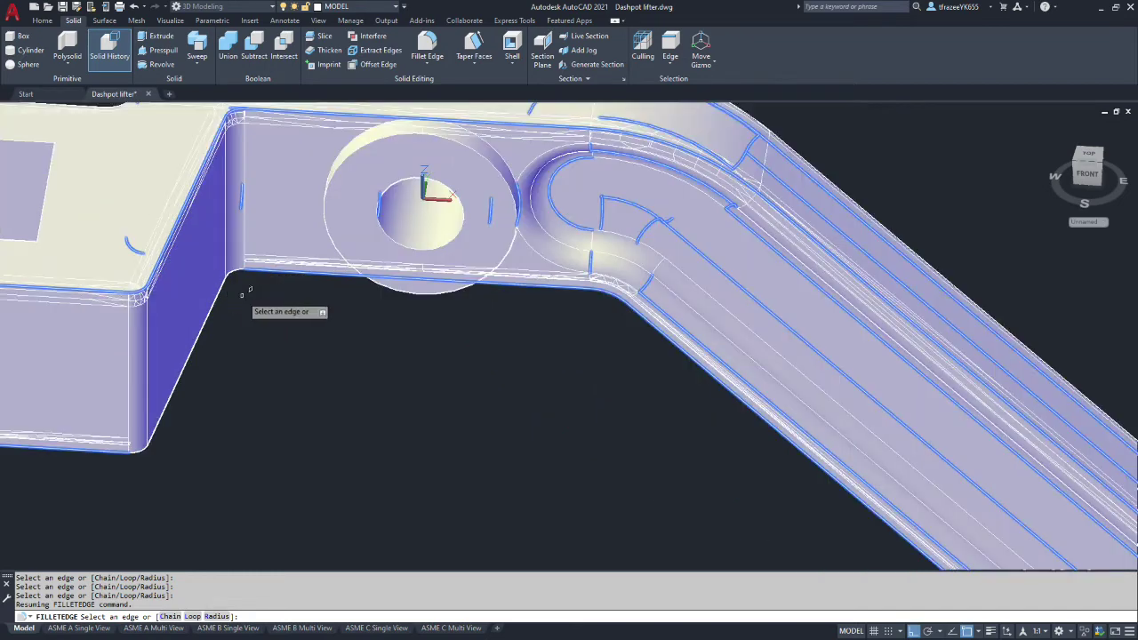
click(235, 271)
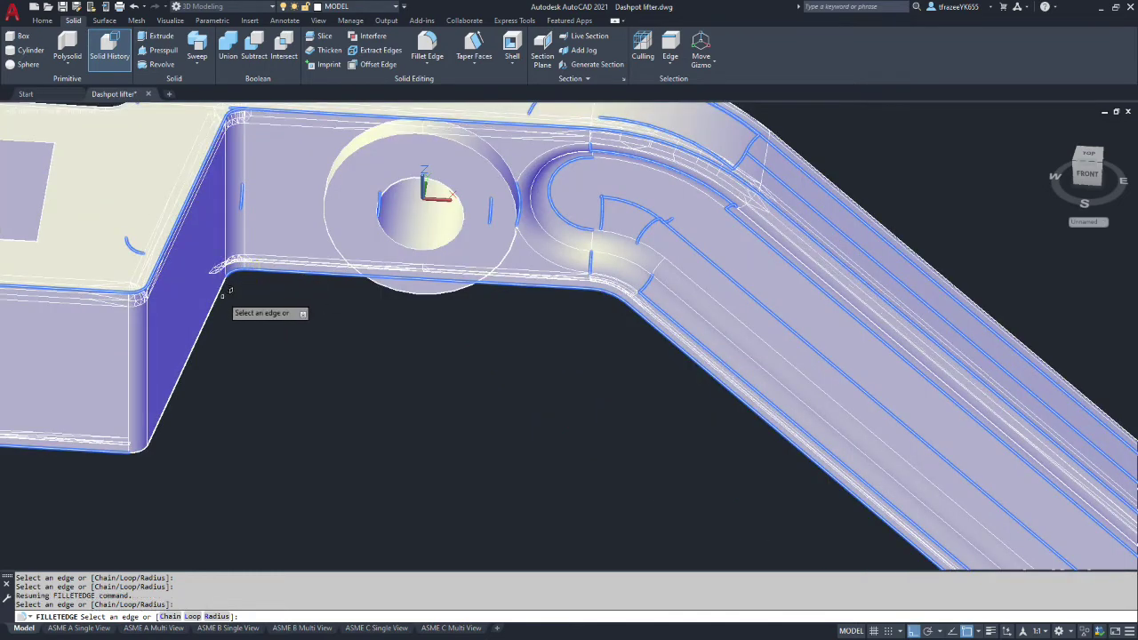
click(223, 294)
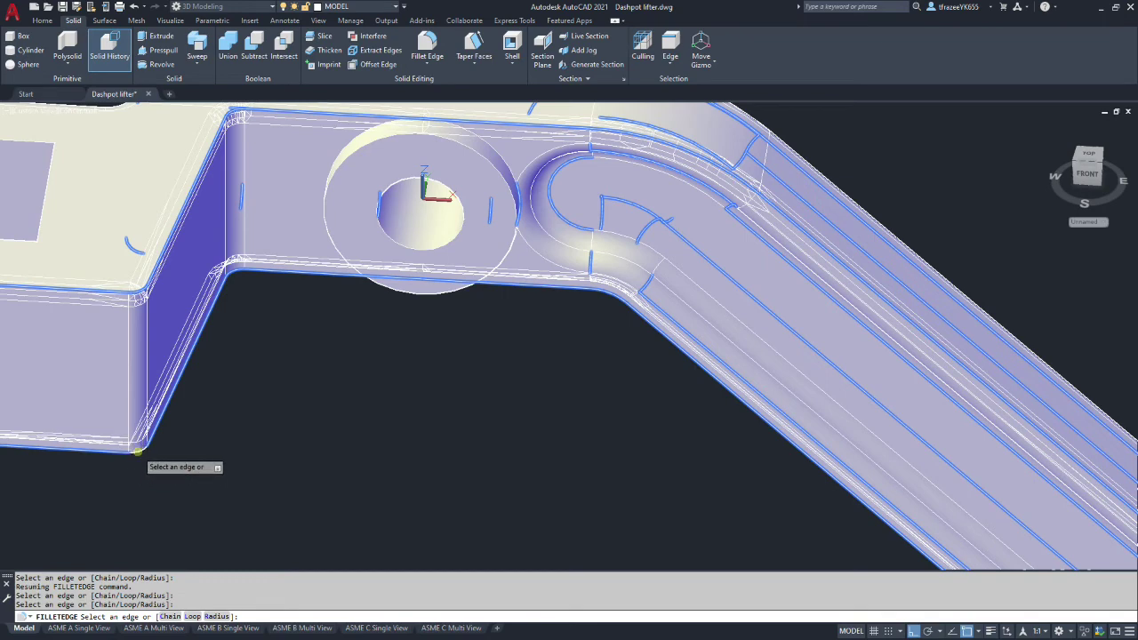
click(138, 452)
scroll(124, 458, down, 5)
scroll(80, 440, up, 3)
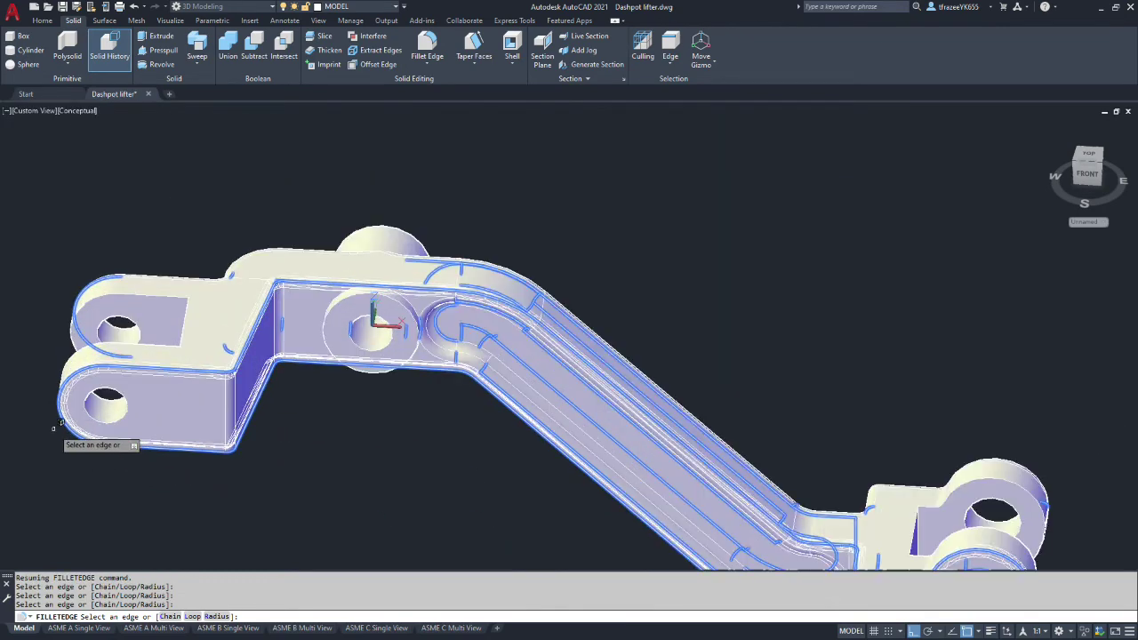
key(Return)
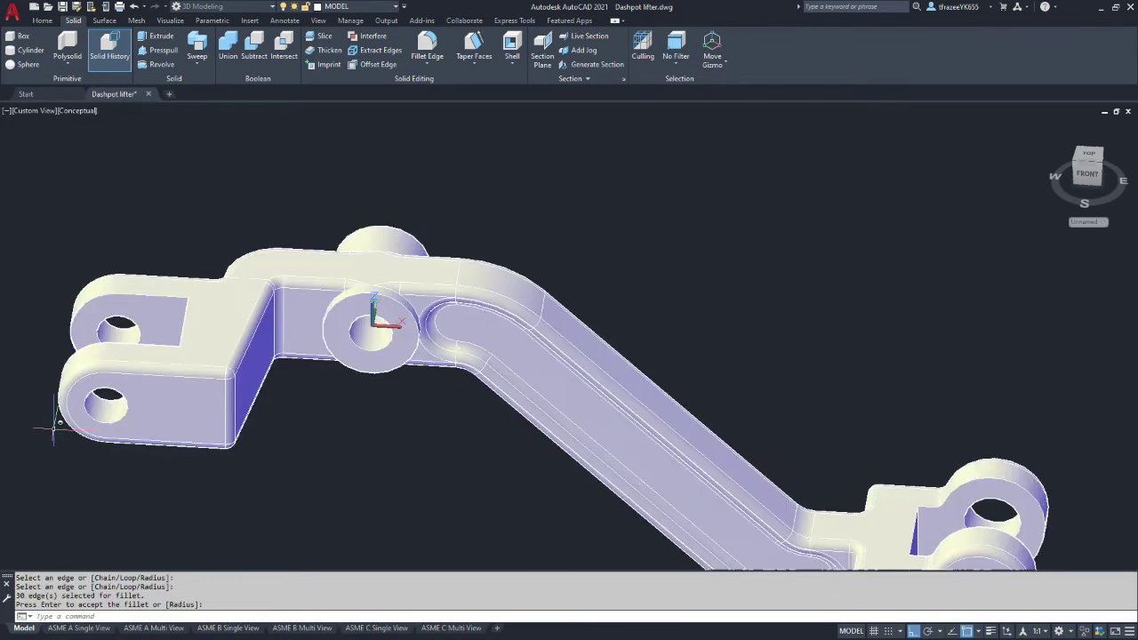
- Start a radius 2 edge fillet and select the underside and clevis-side edges where the front hub boss meets the arm
scroll(374, 391, down, 5)
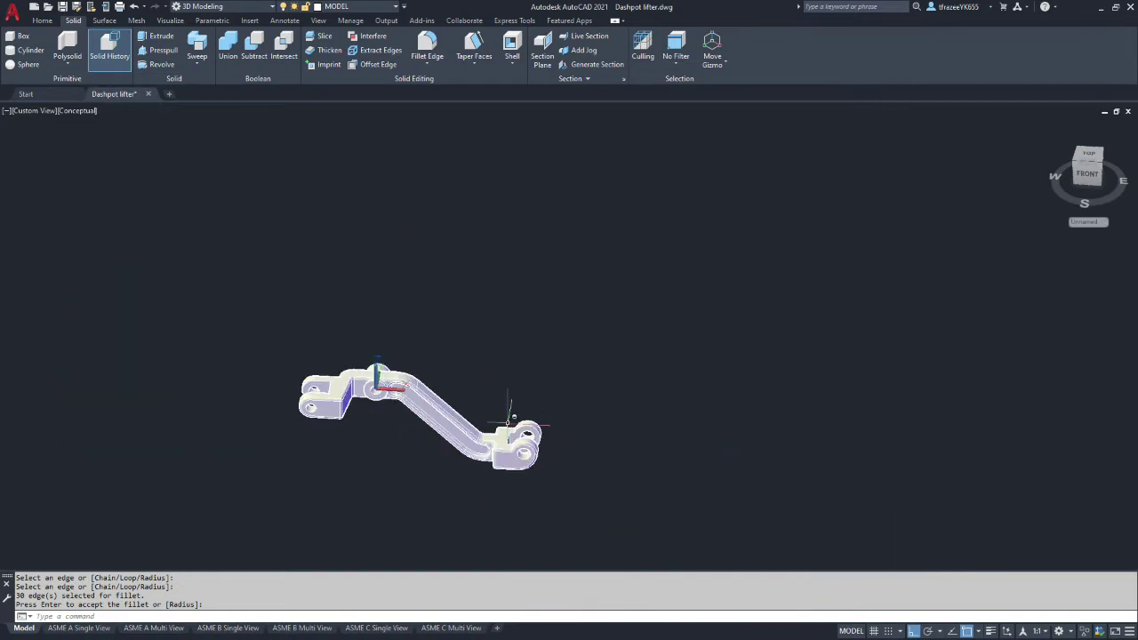
shift+middle_drag(382, 397, 360, 383)
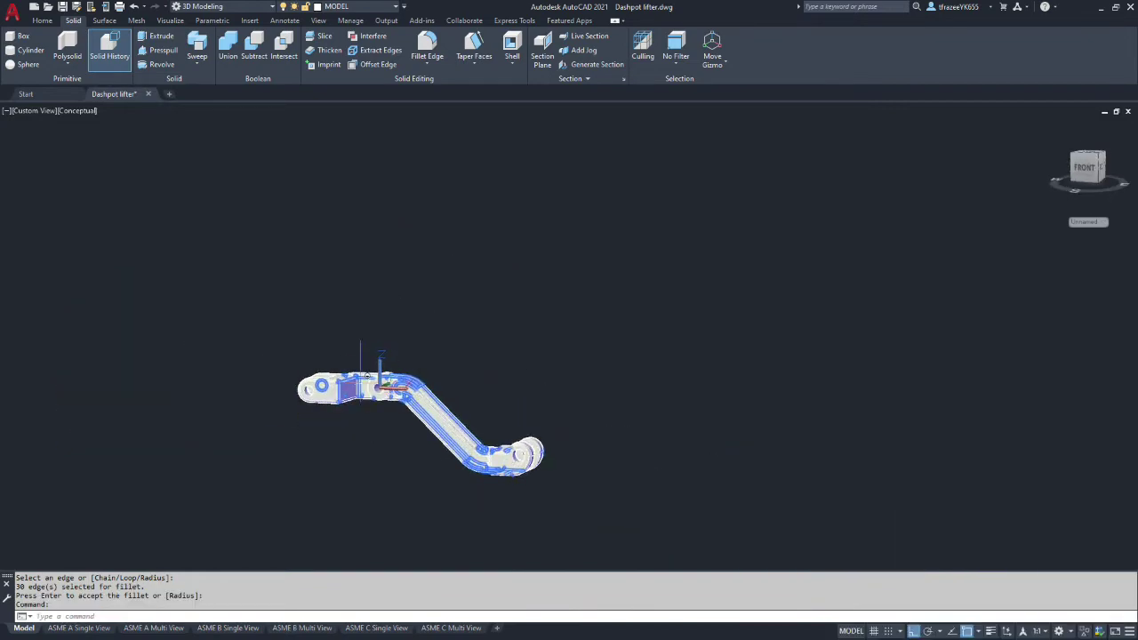
scroll(378, 386, up, 10)
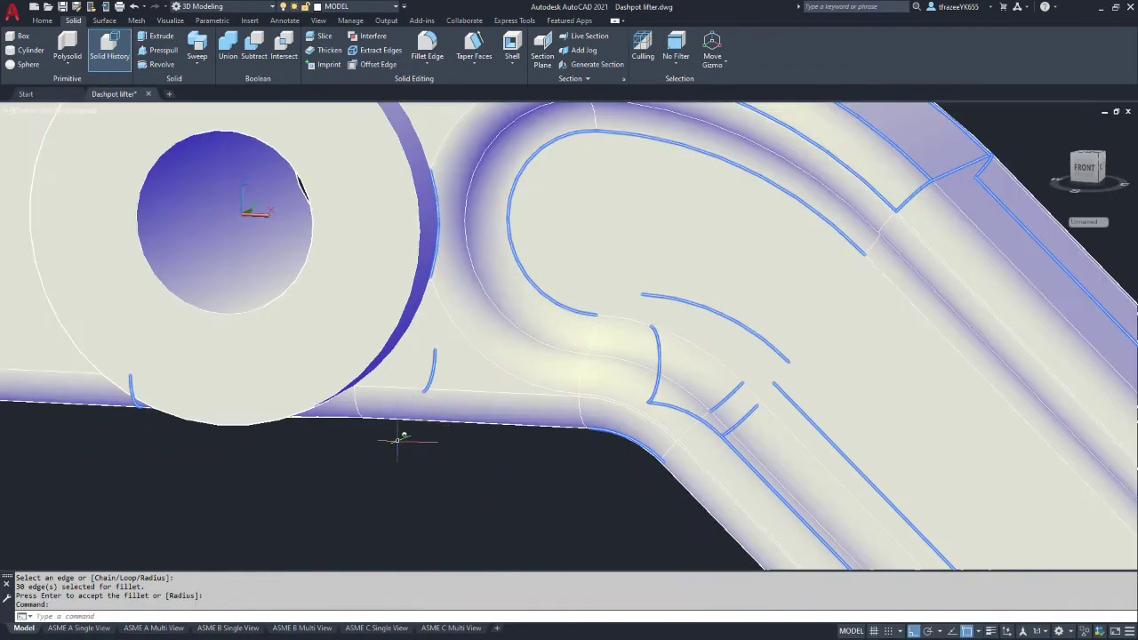
middle_drag(400, 437, 416, 377)
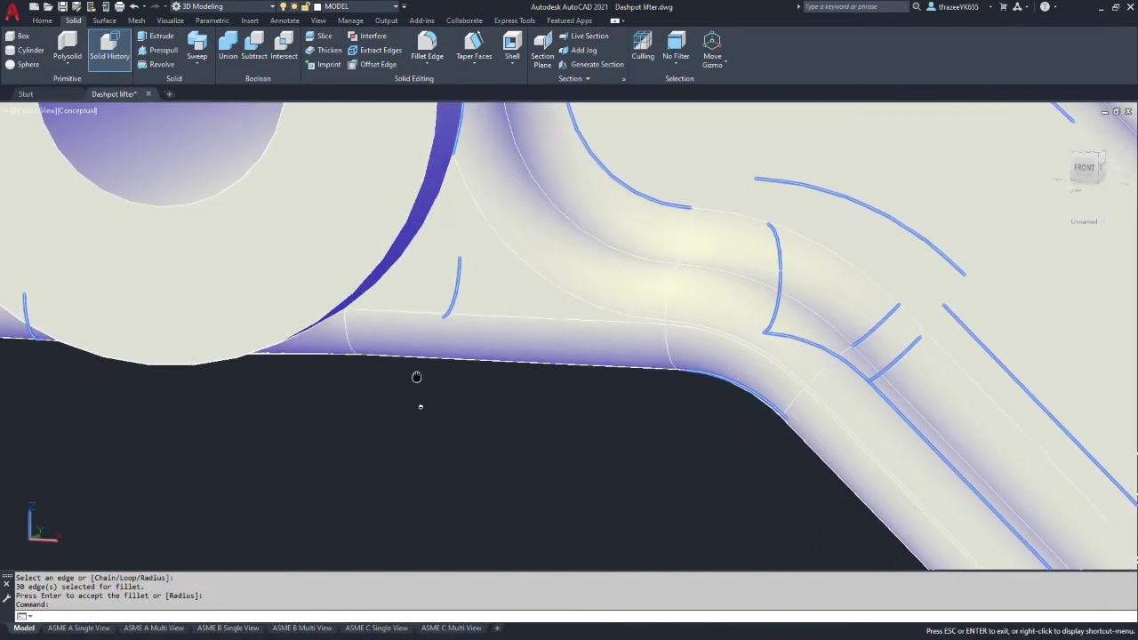
scroll(381, 412, down, 5)
shift+middle_drag(305, 386, 352, 302)
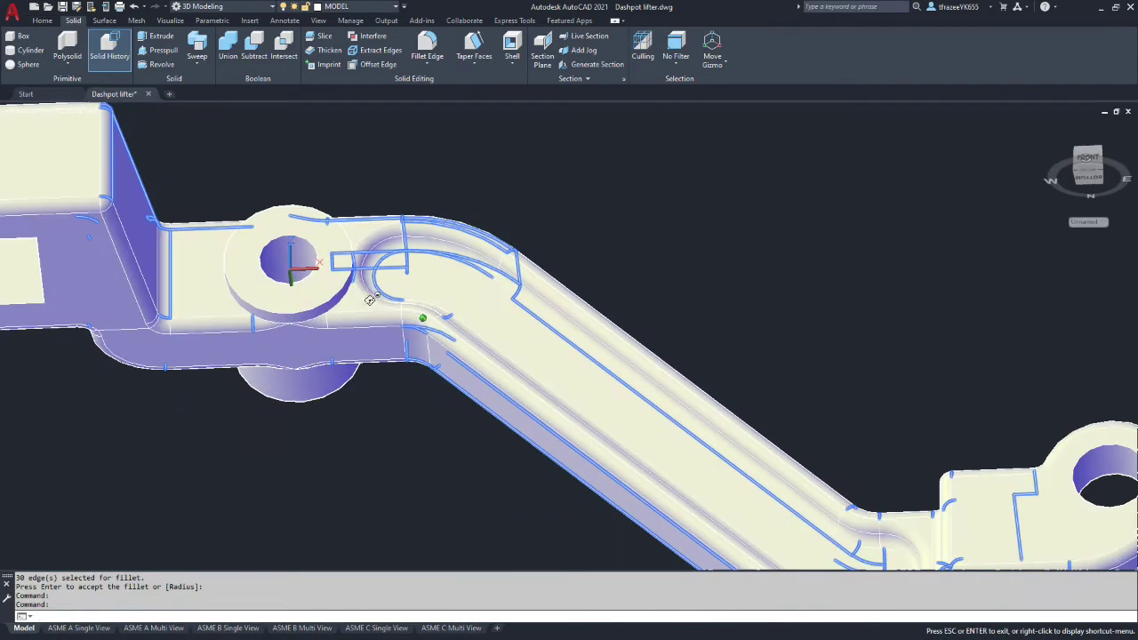
click(428, 46)
scroll(310, 303, up, 3)
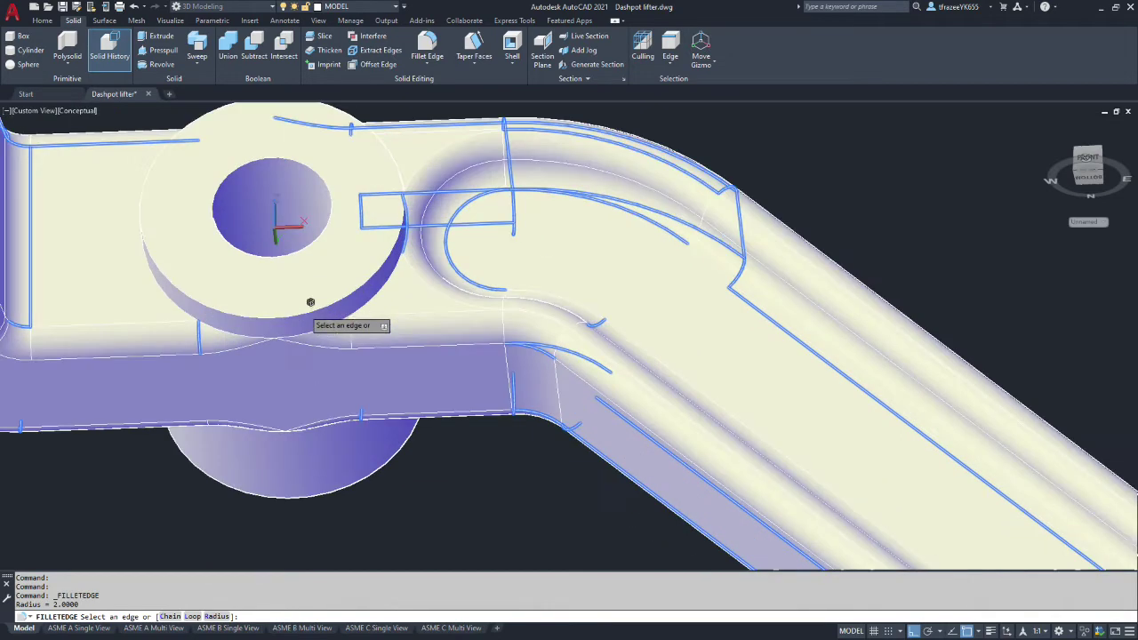
click(313, 326)
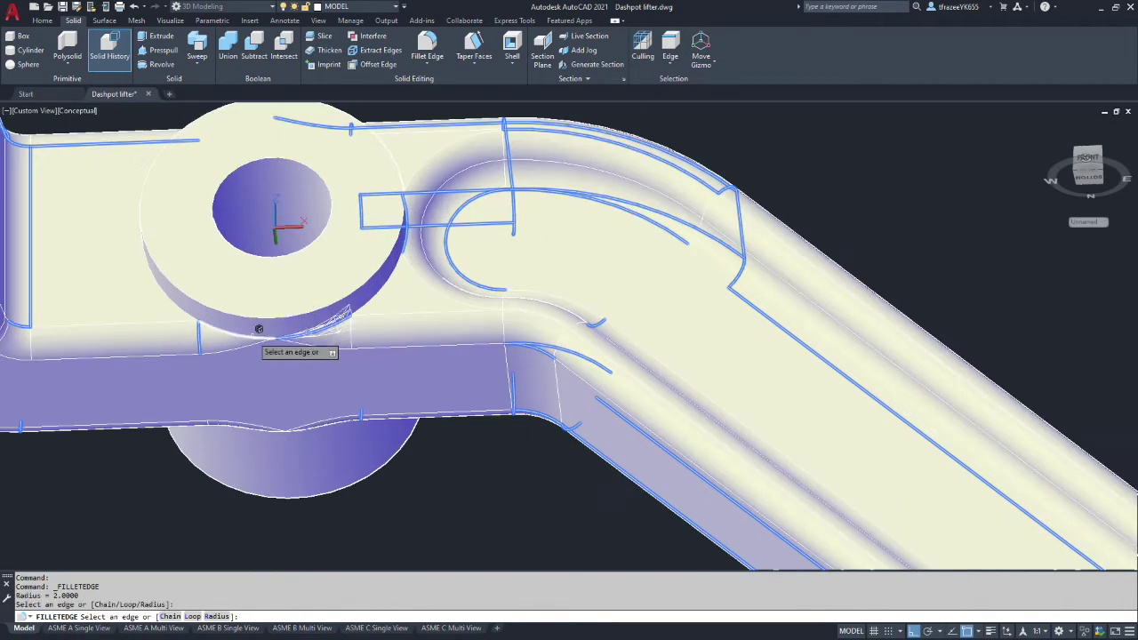
click(258, 329)
click(173, 289)
- Add the upper base edges of the front hub boss along the arm's rounded top outline to the fillet selection
scroll(258, 275, down, 5)
shift+middle_drag(246, 221, 287, 386)
scroll(272, 356, up, 6)
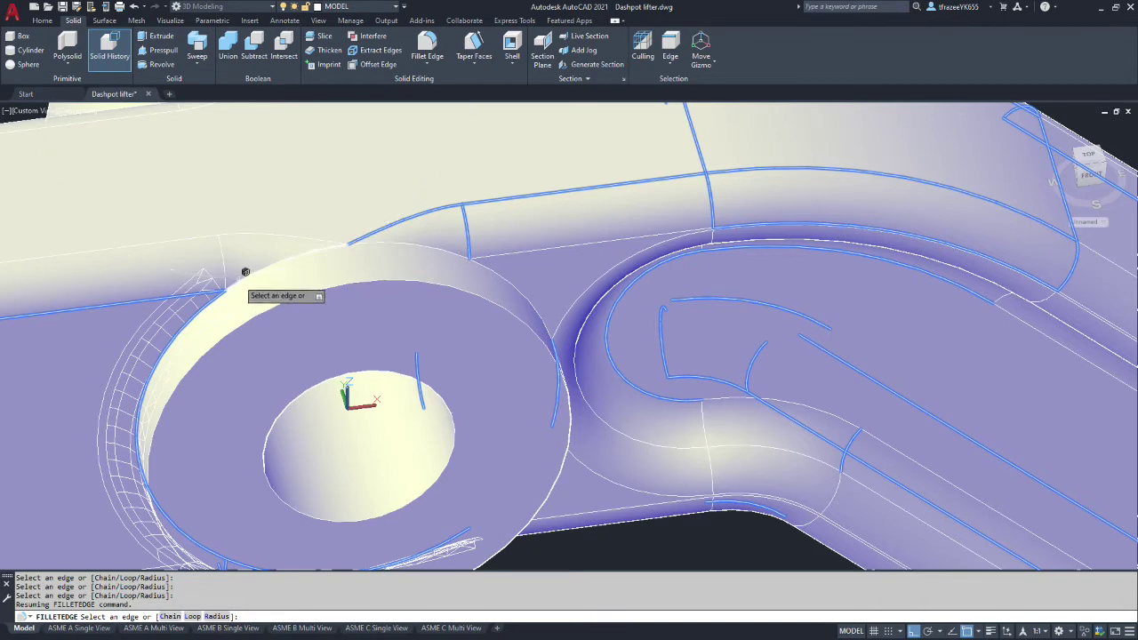
click(247, 274)
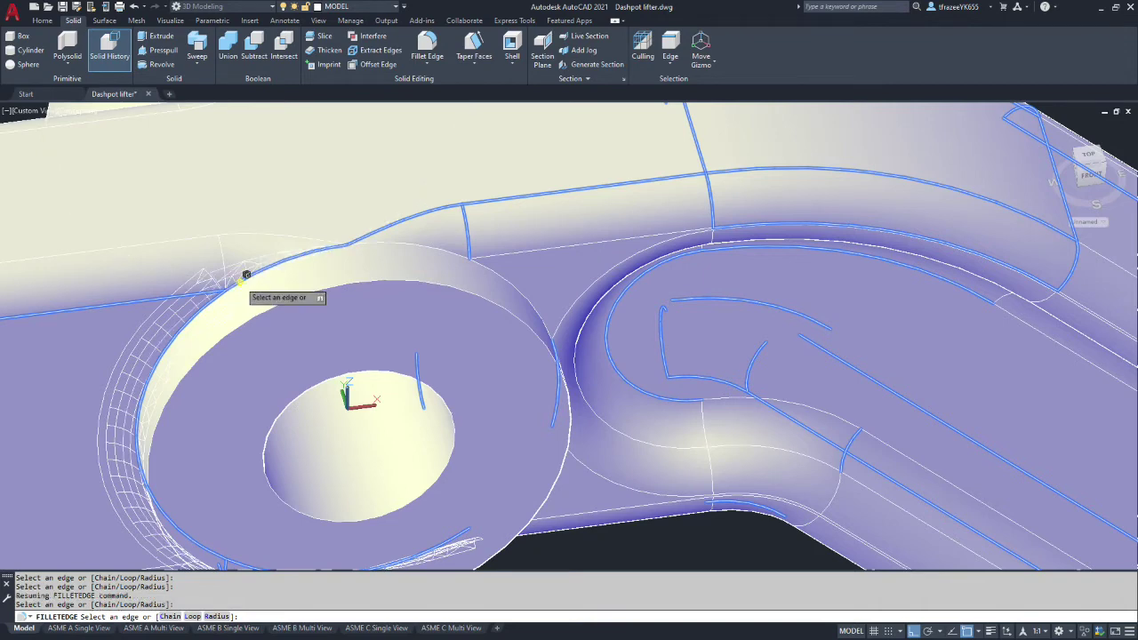
click(394, 241)
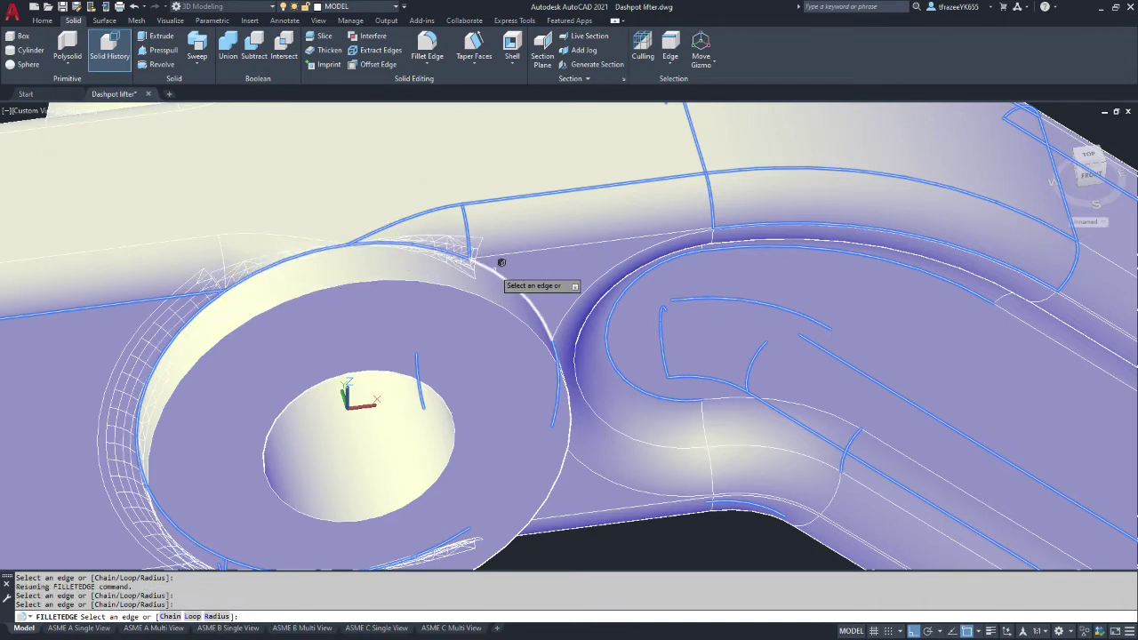
- Add the remaining base edges of the front hub boss on the pocket side and apply the radius 2 fillet
shift+middle_drag(521, 323, 434, 267)
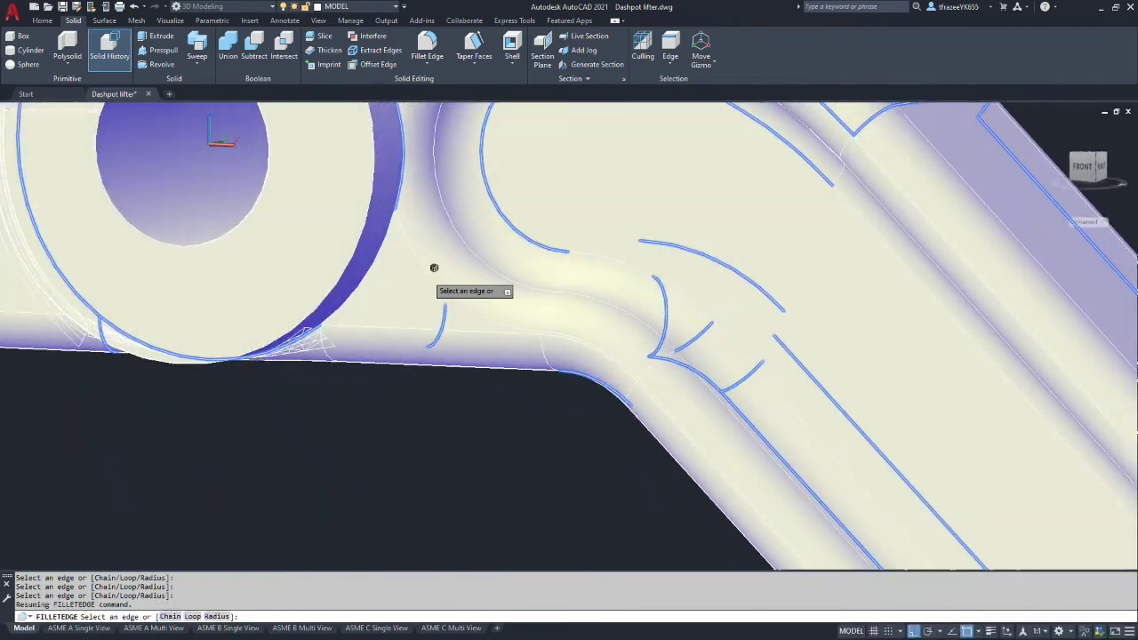
scroll(434, 267, down, 4)
scroll(414, 212, up, 2)
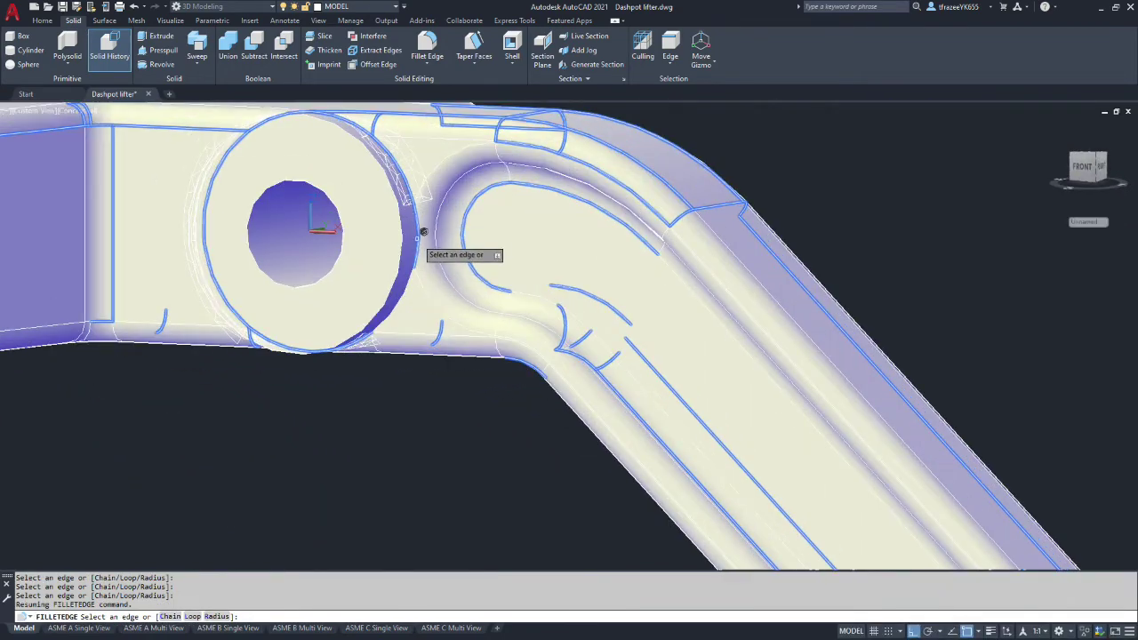
click(406, 289)
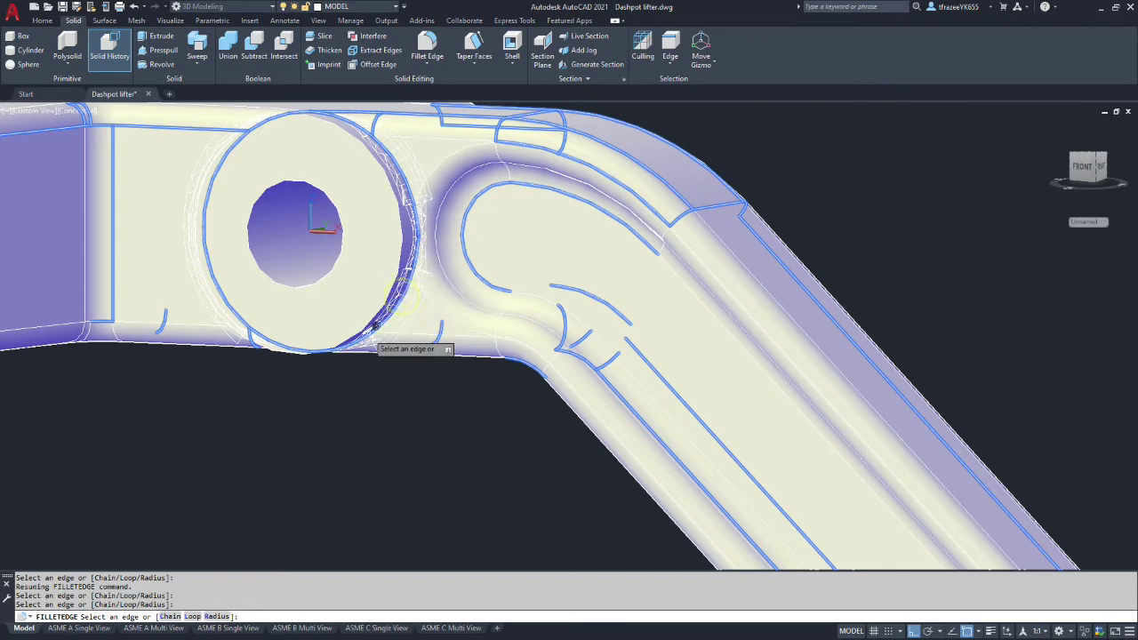
key(Return)
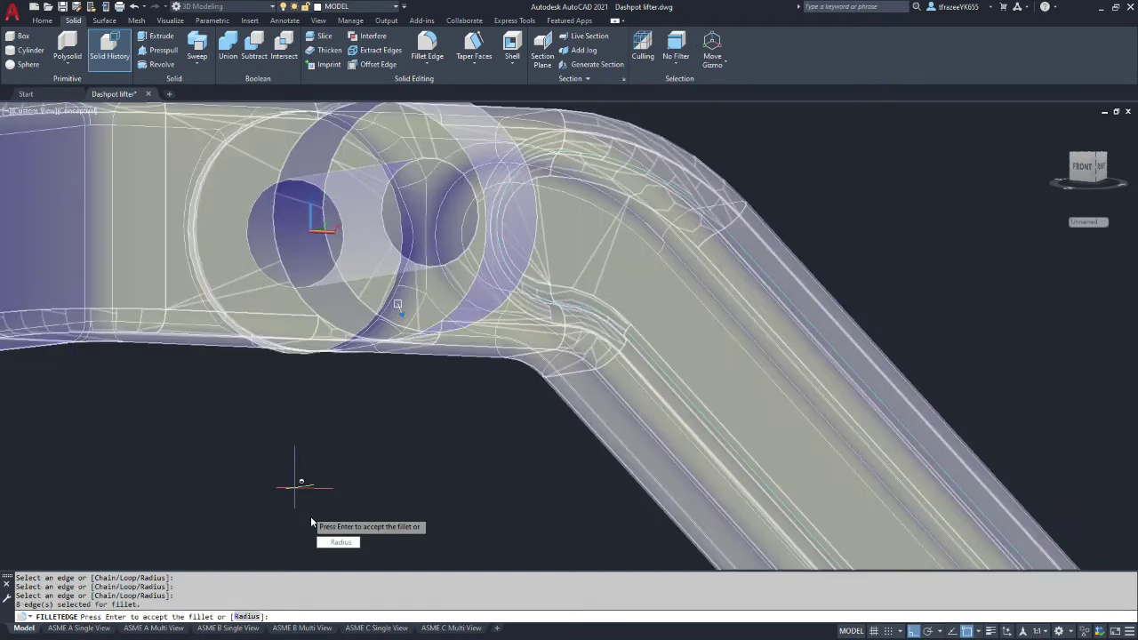
key(Return)
- Start a radius 2 edge fillet on the rear hub boss and select its underside and clevis-side base edges
shift+middle_drag(309, 427, 691, 266)
scroll(380, 284, down, 5)
scroll(622, 240, down, 5)
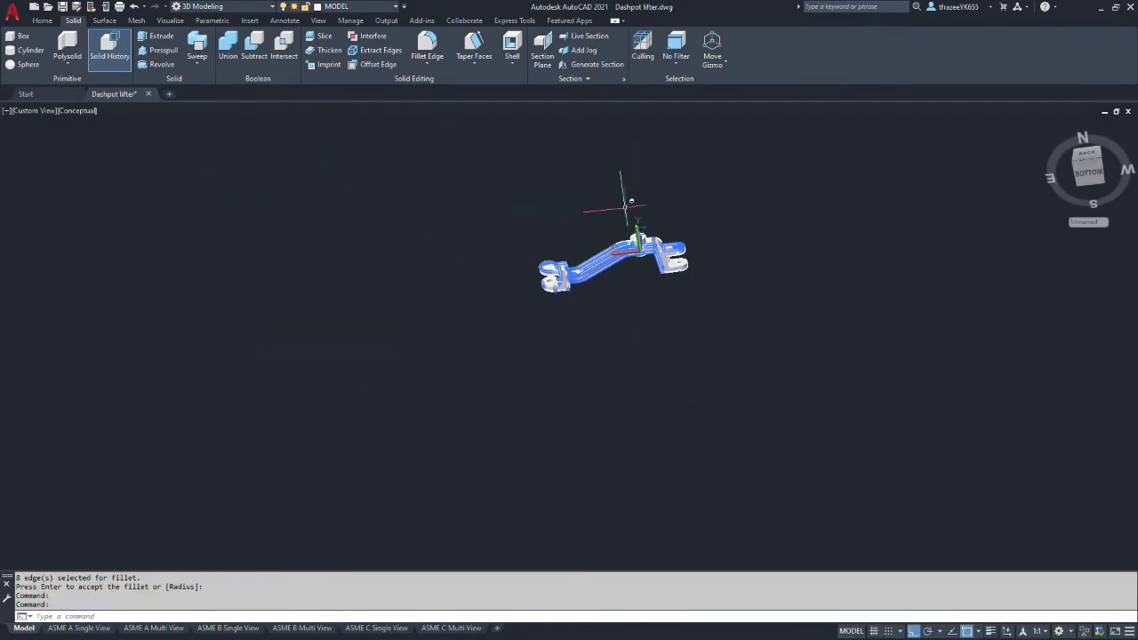
scroll(605, 233, up, 10)
scroll(594, 224, up, 2)
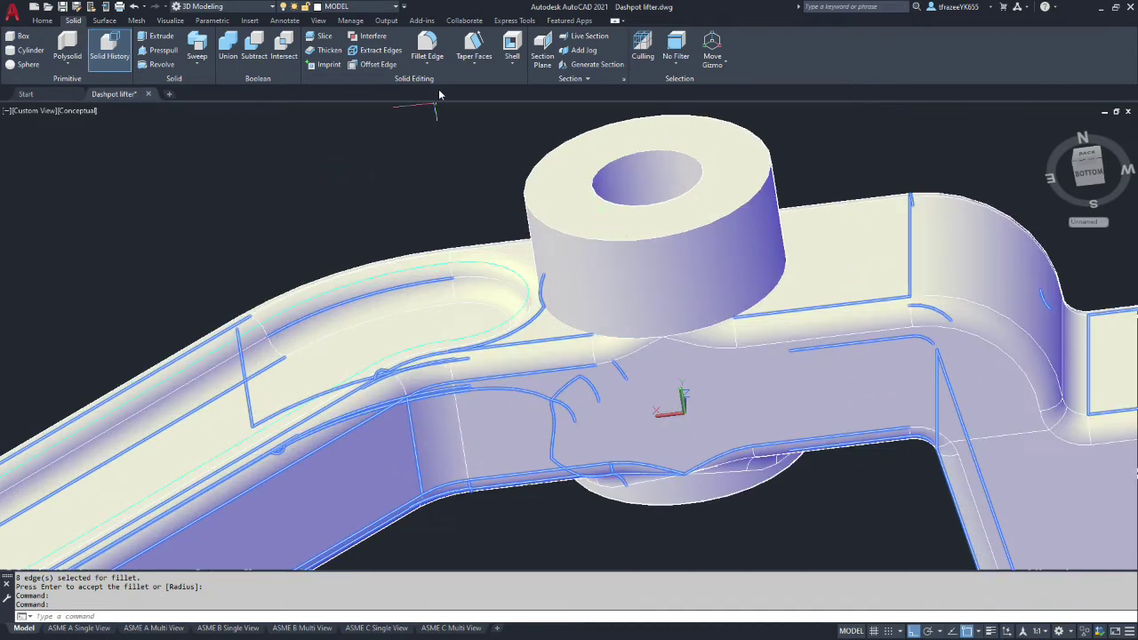
click(426, 45)
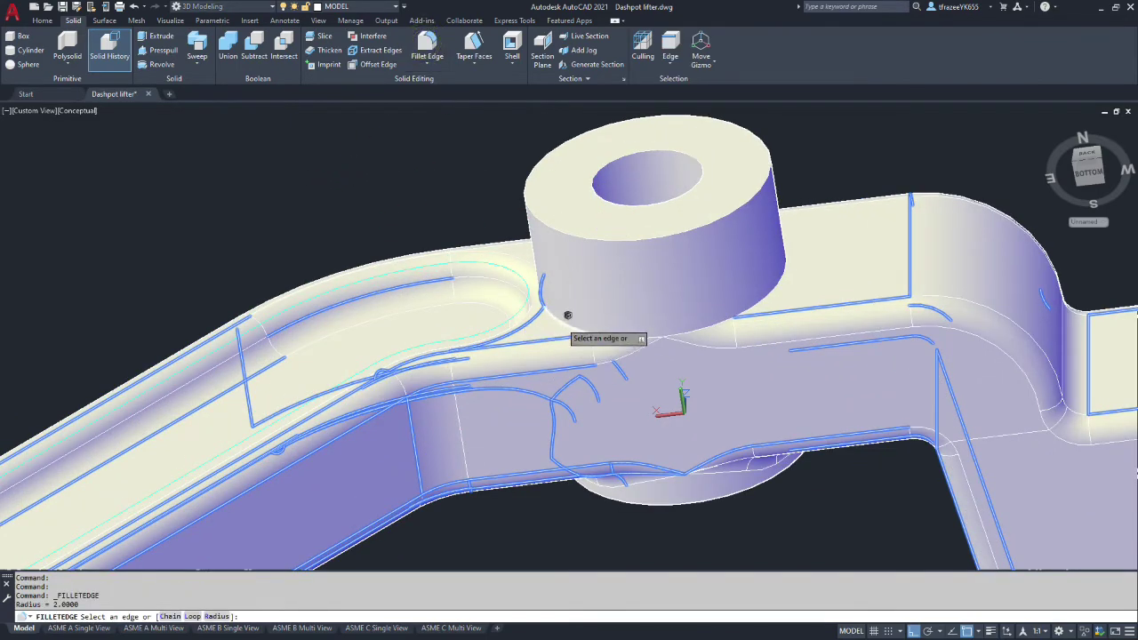
click(571, 318)
click(633, 331)
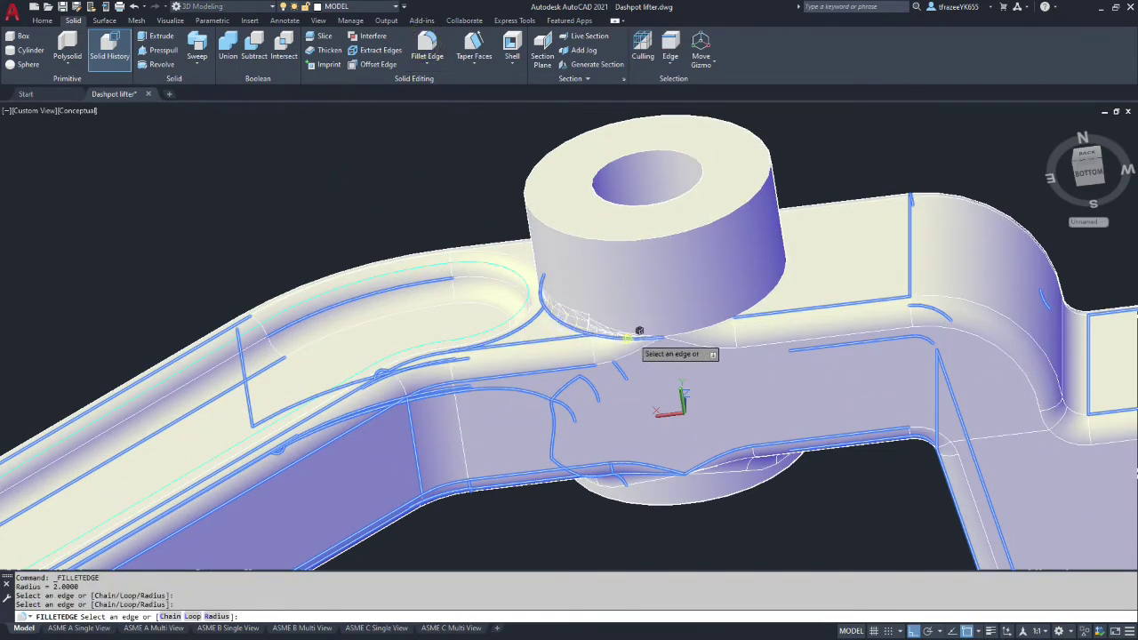
click(705, 322)
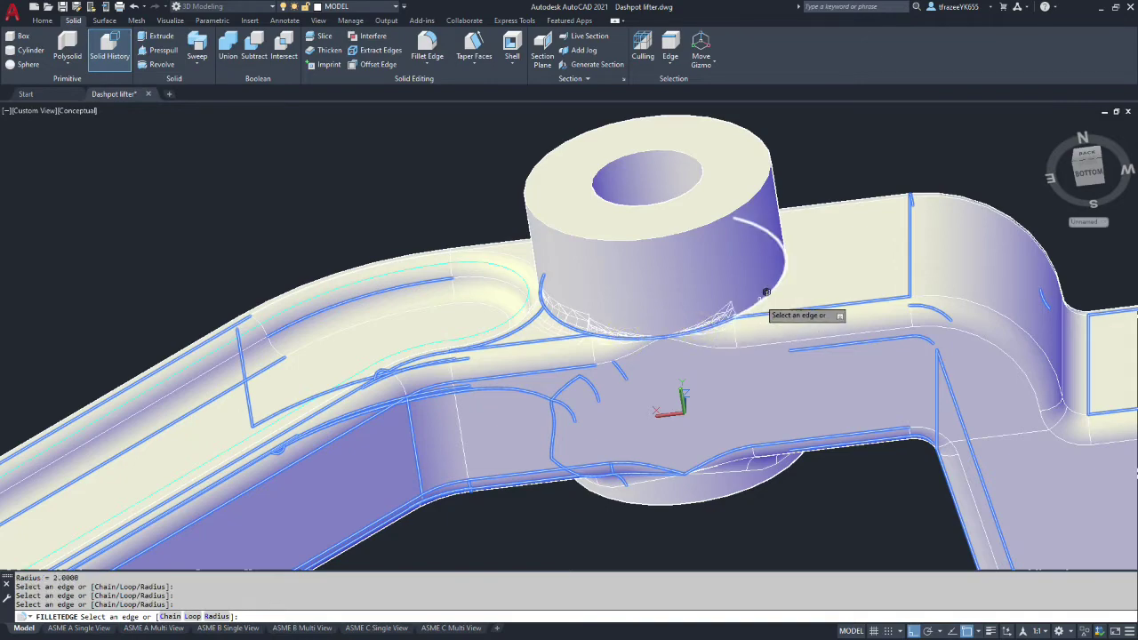
click(763, 294)
- Add the remaining upper base edges of the rear hub boss and apply the radius 2 fillet
shift+middle_drag(495, 292, 523, 322)
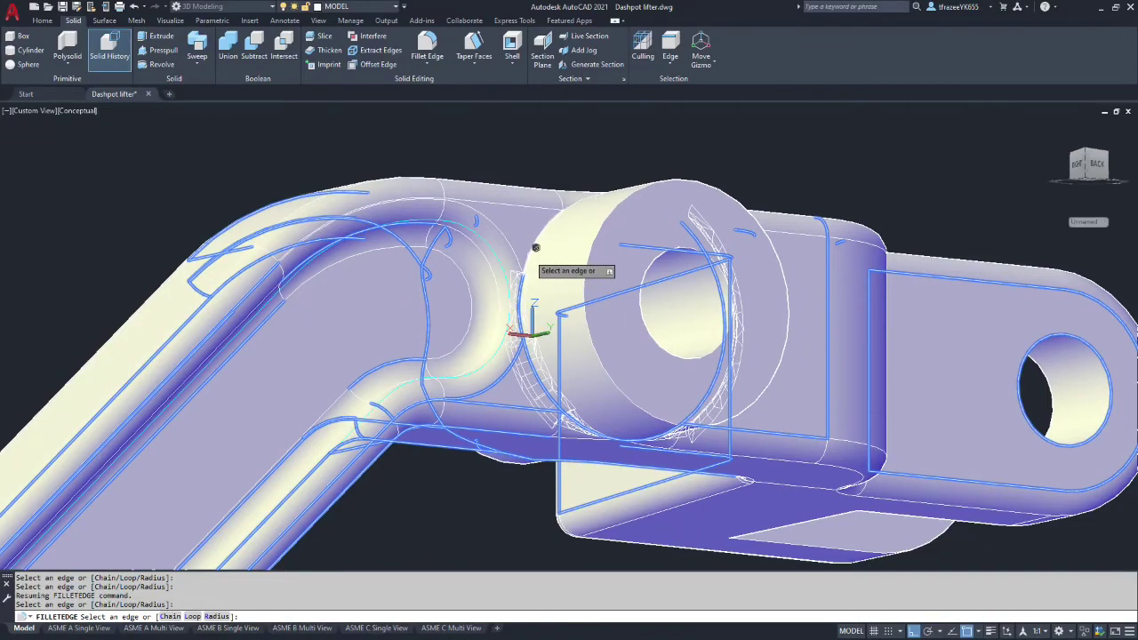
shift+middle_drag(524, 254, 548, 308)
scroll(547, 309, down, 5)
scroll(516, 254, up, 8)
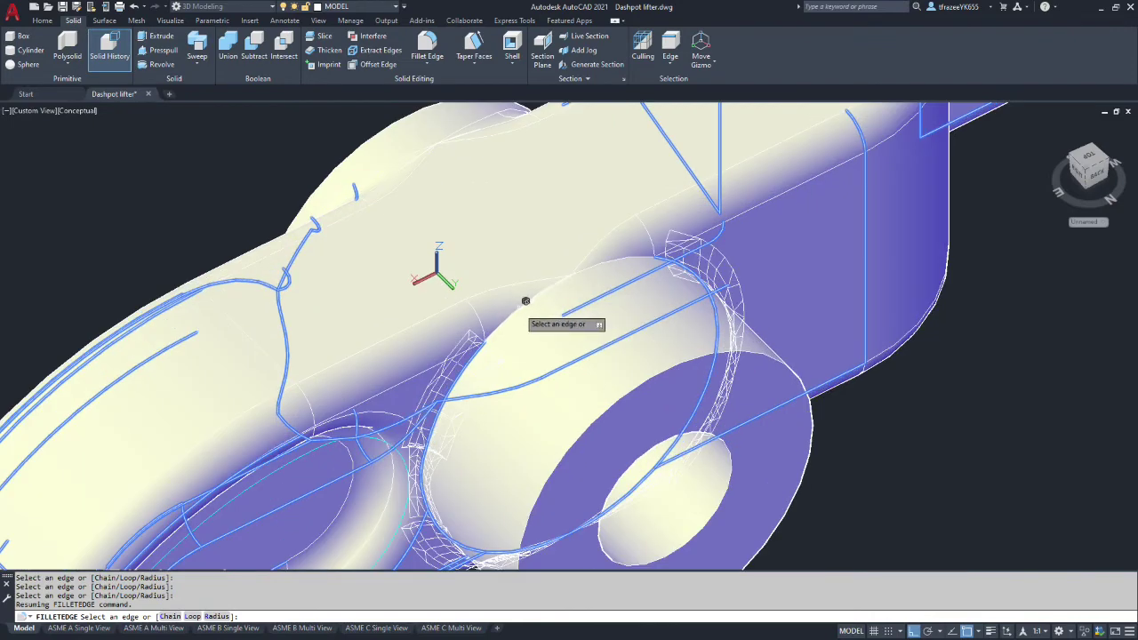
click(606, 256)
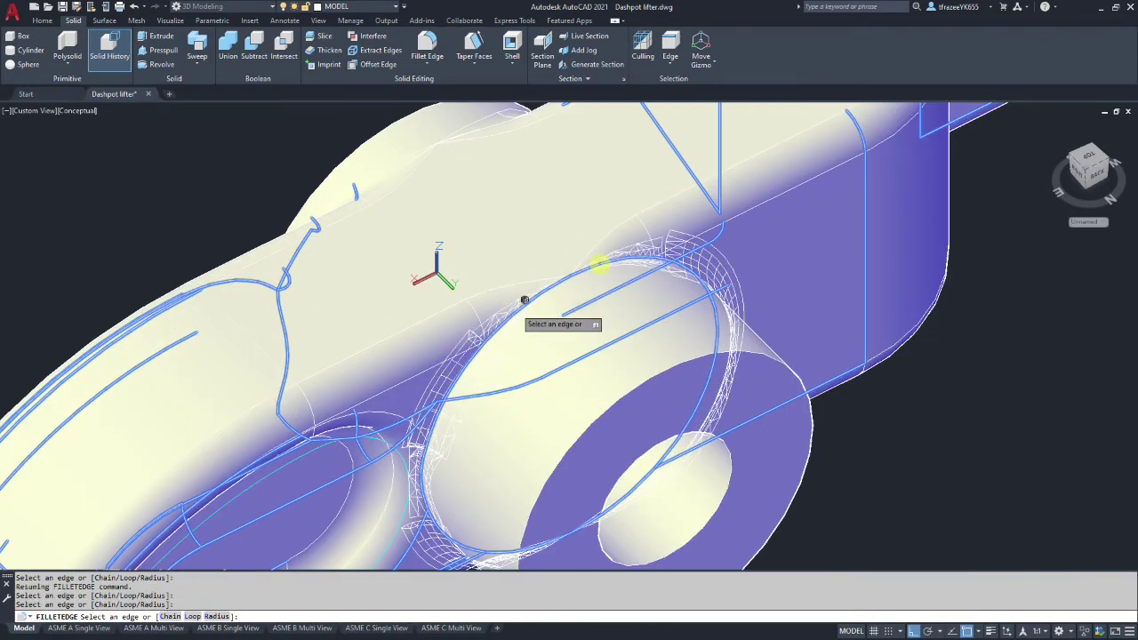
key(Return)
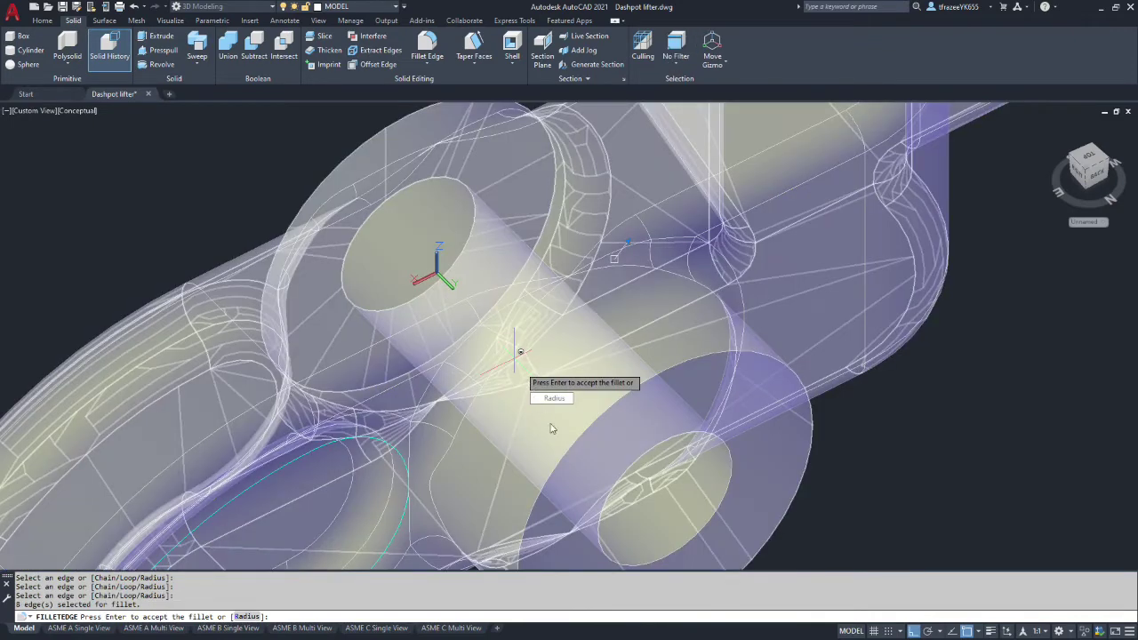
key(Return)
- Save the drawing with the filleted hub bosses and regenerate the whole model
scroll(457, 328, down, 10)
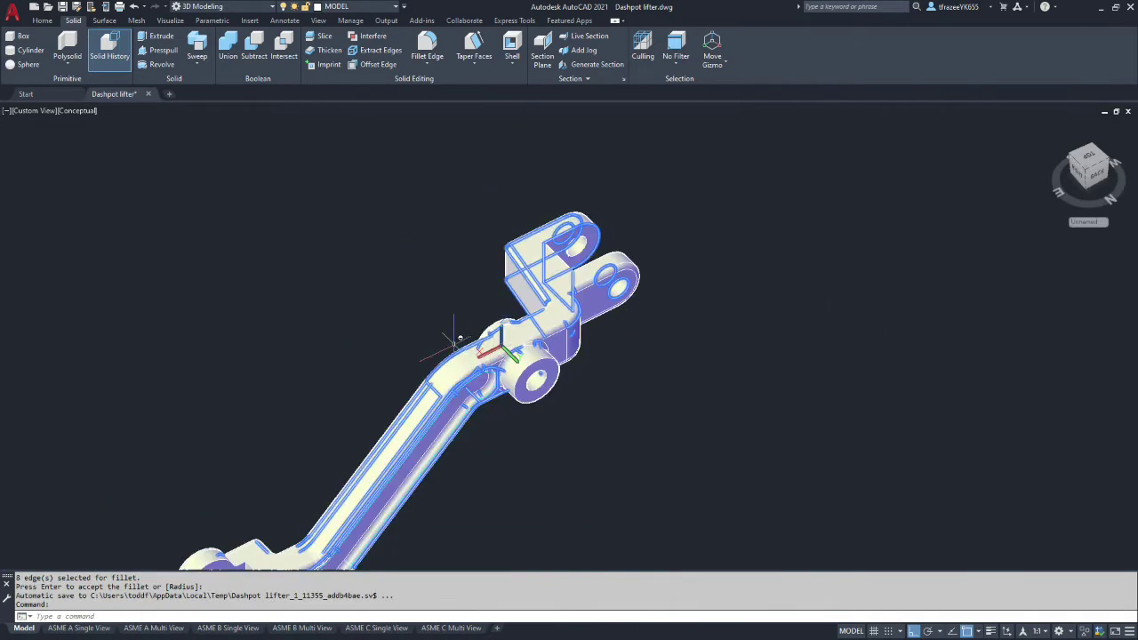
scroll(471, 373, up, 10)
scroll(573, 392, down, 3)
shift+middle_drag(576, 390, 465, 336)
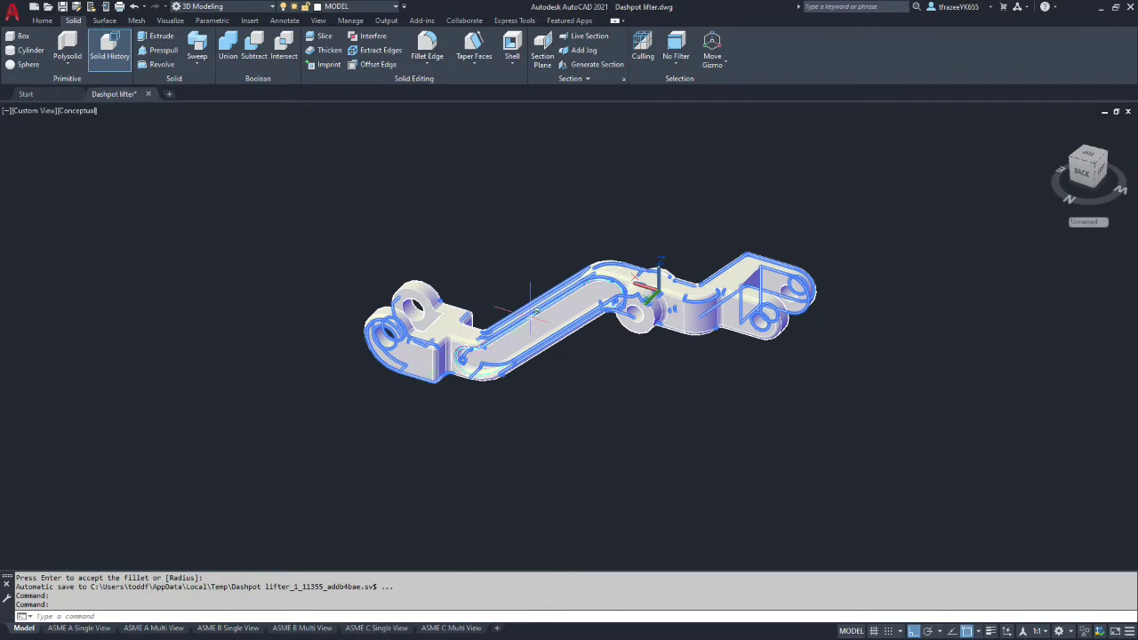
scroll(623, 351, down, 4)
scroll(610, 313, up, 5)
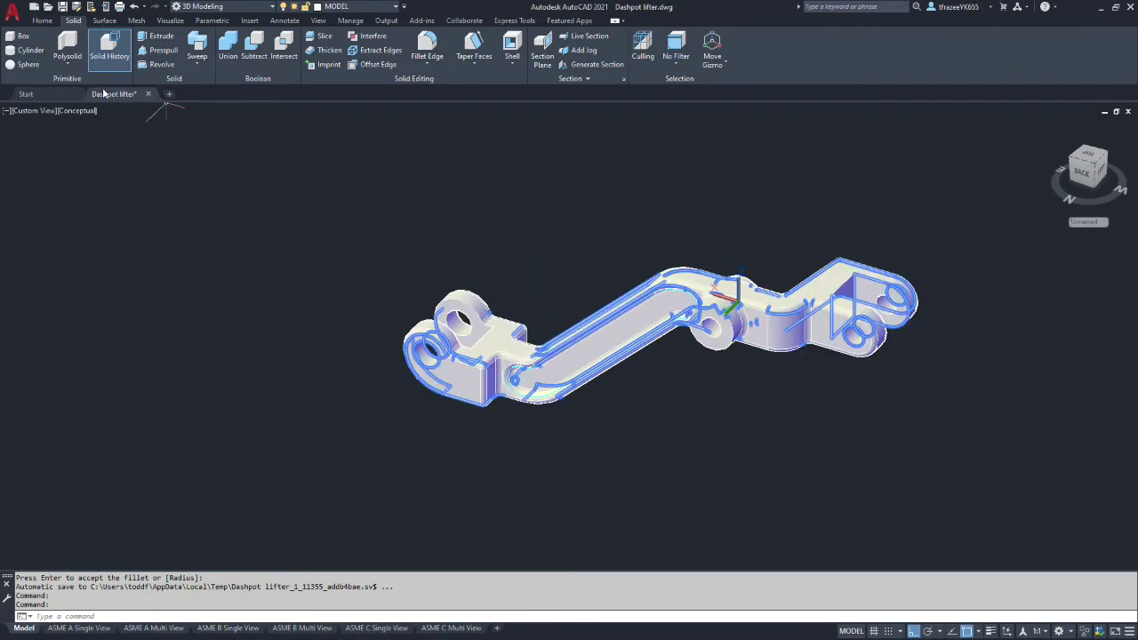
click(62, 6)
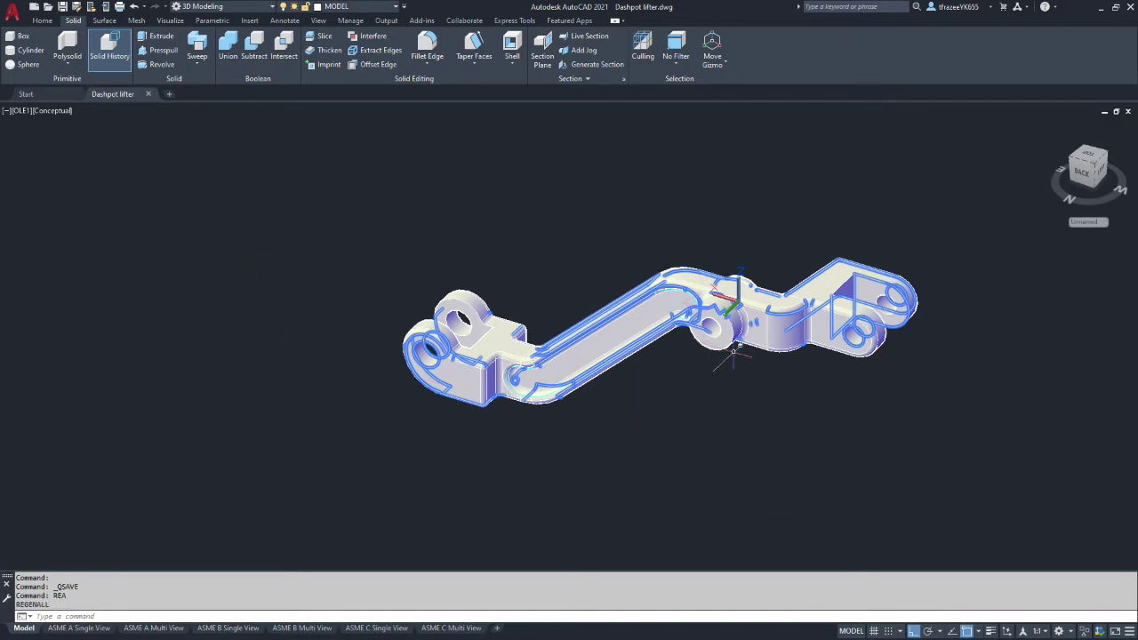
scroll(725, 314, down, 2)
scroll(700, 336, up, 3)
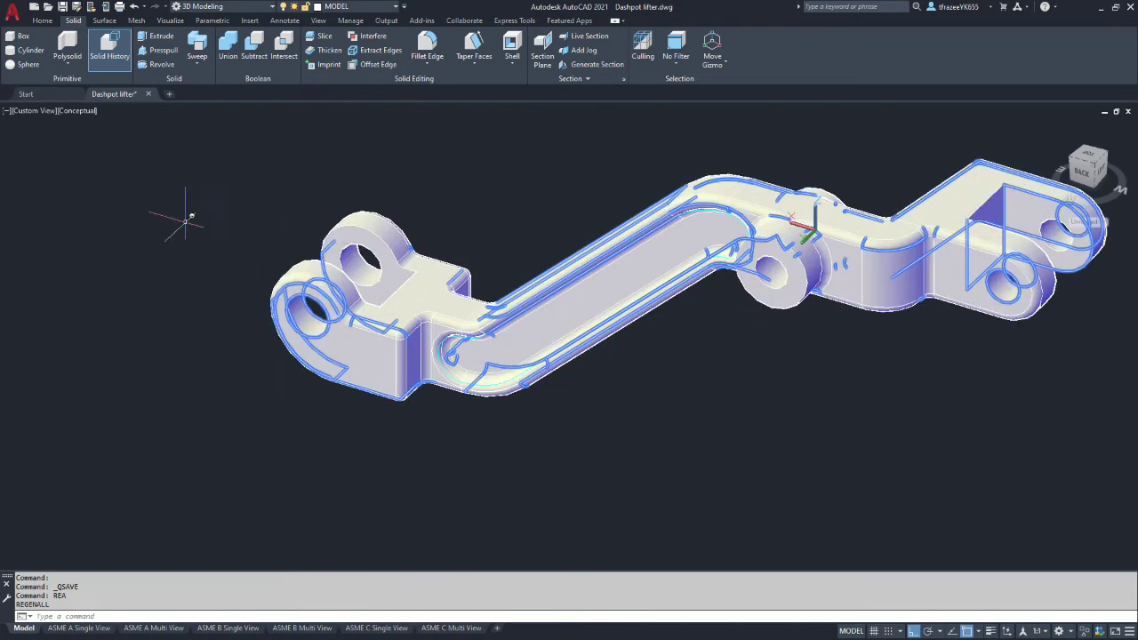
click(63, 7)
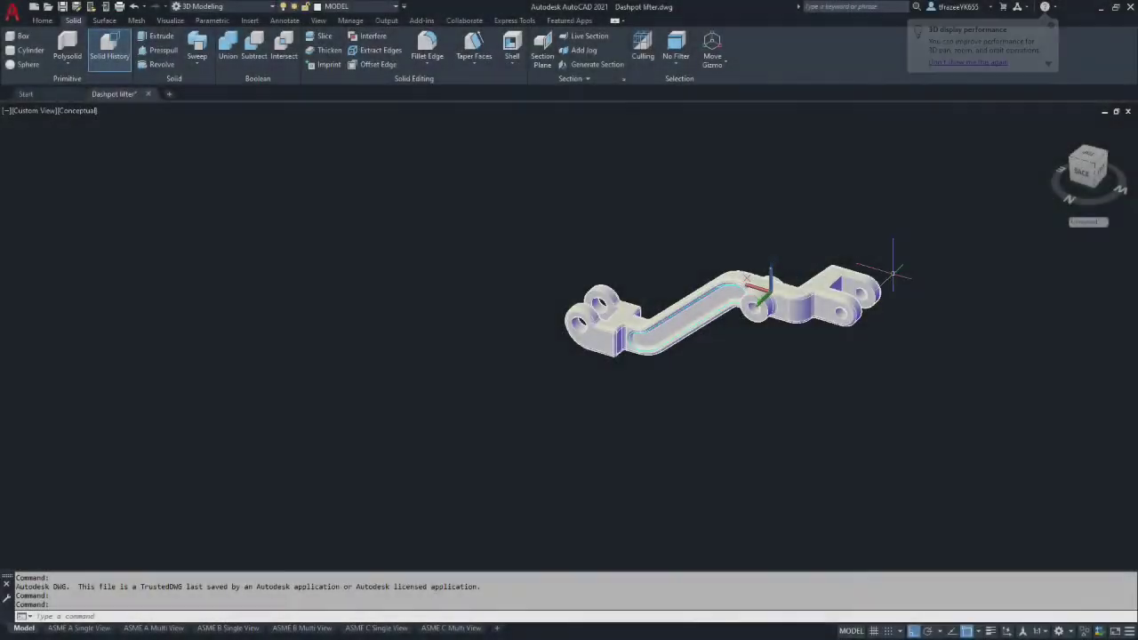
- Freeze the CONST and PICTORIAL VIEW DIMENSIONS layers so only the solid lifter is displayed
scroll(893, 274, up, 6)
shift+middle_drag(639, 269, 368, 407)
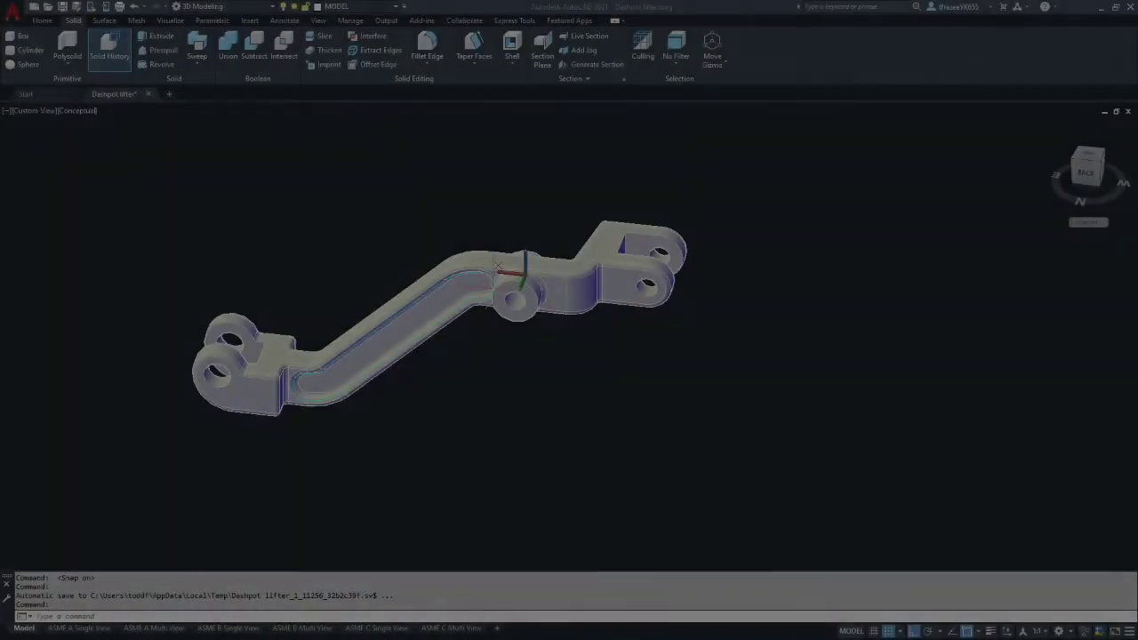
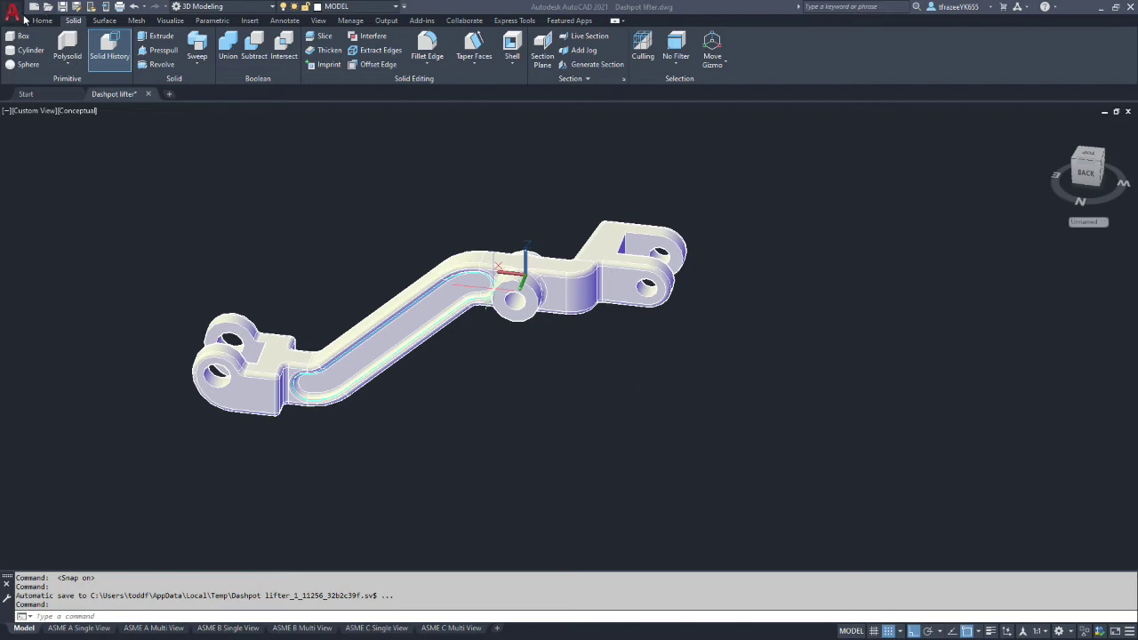
click(42, 20)
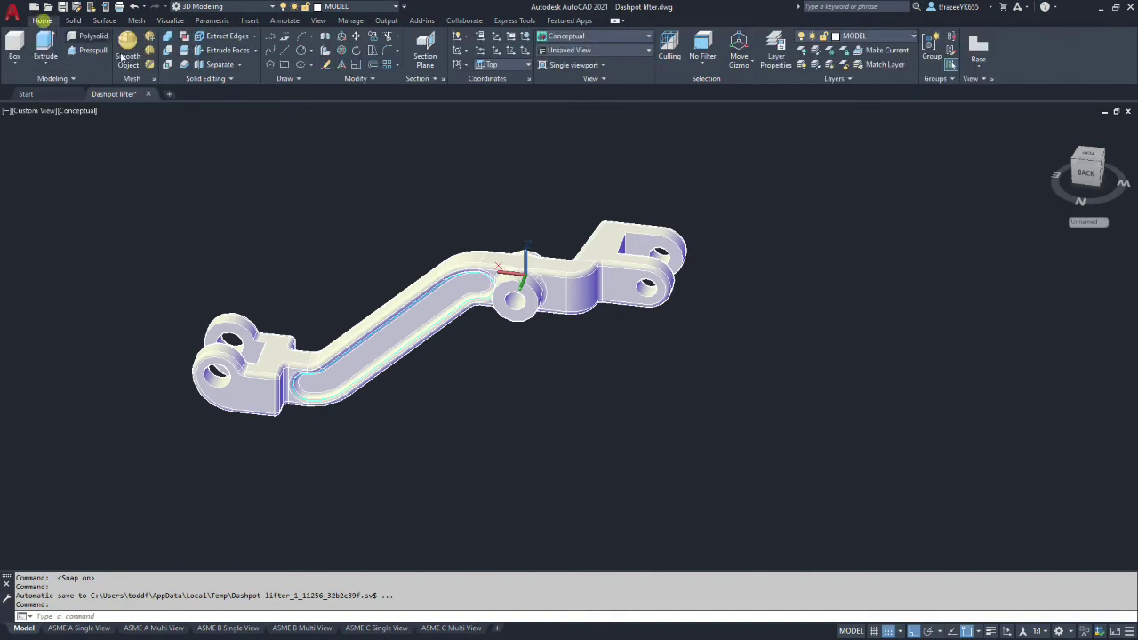
click(917, 38)
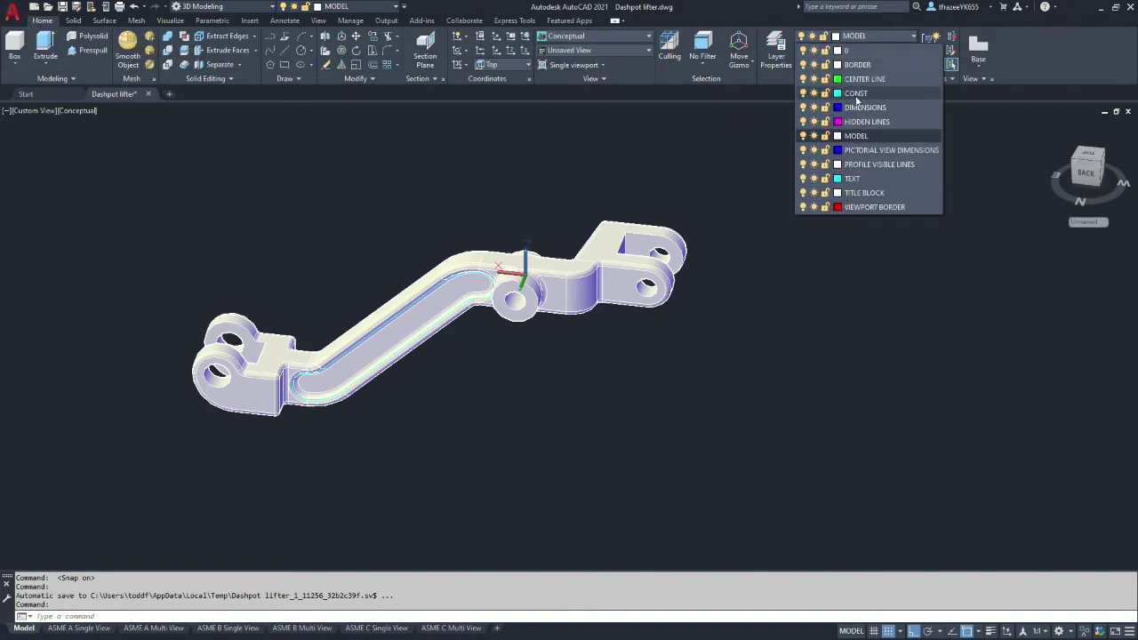
click(814, 92)
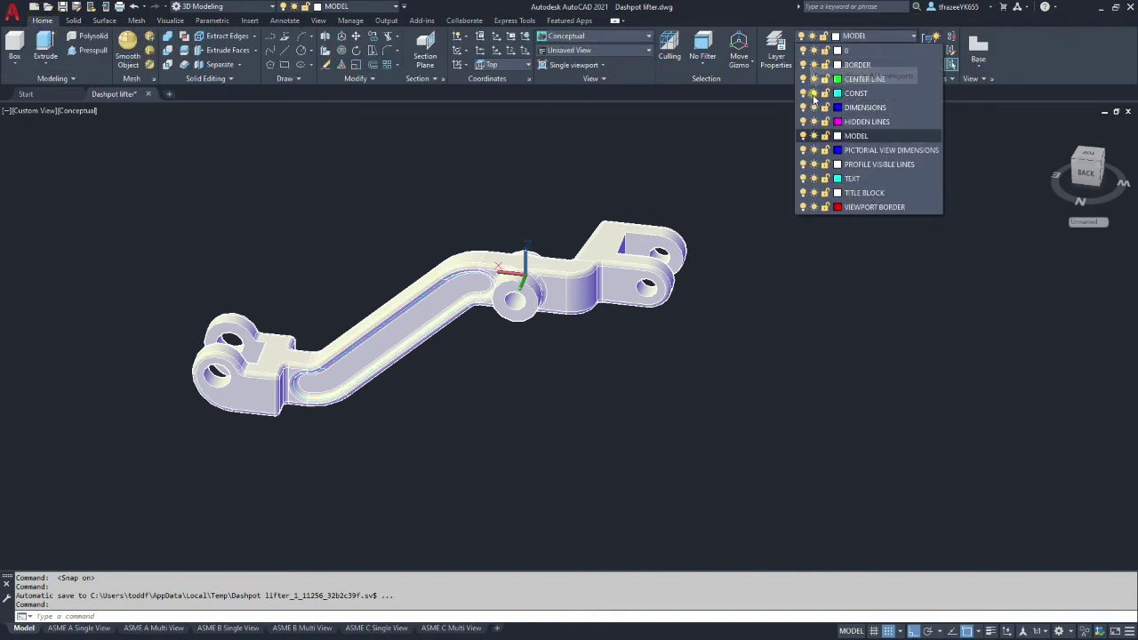
click(813, 149)
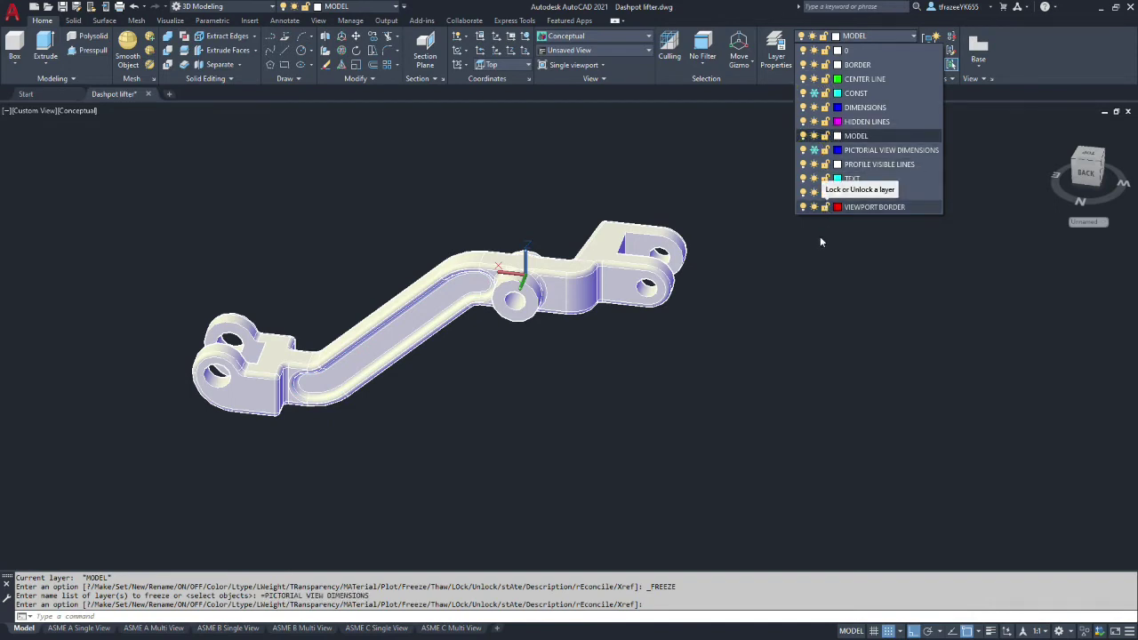
- Set the coordinate system to World and switch the lifter model to the Front view
click(822, 279)
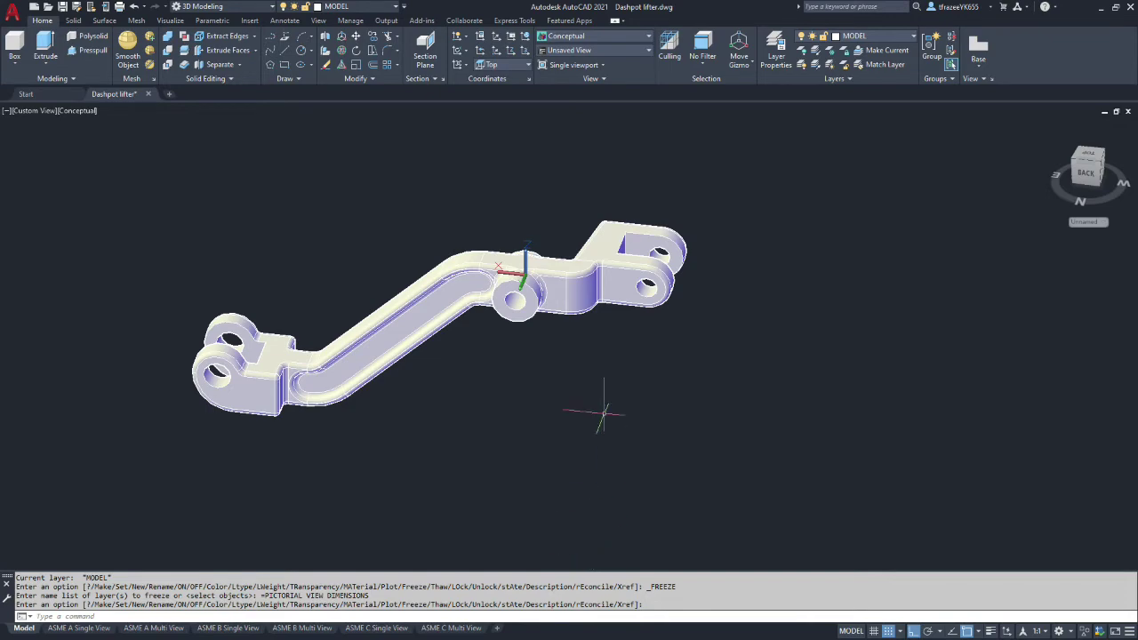
shift+middle_drag(583, 354, 266, 323)
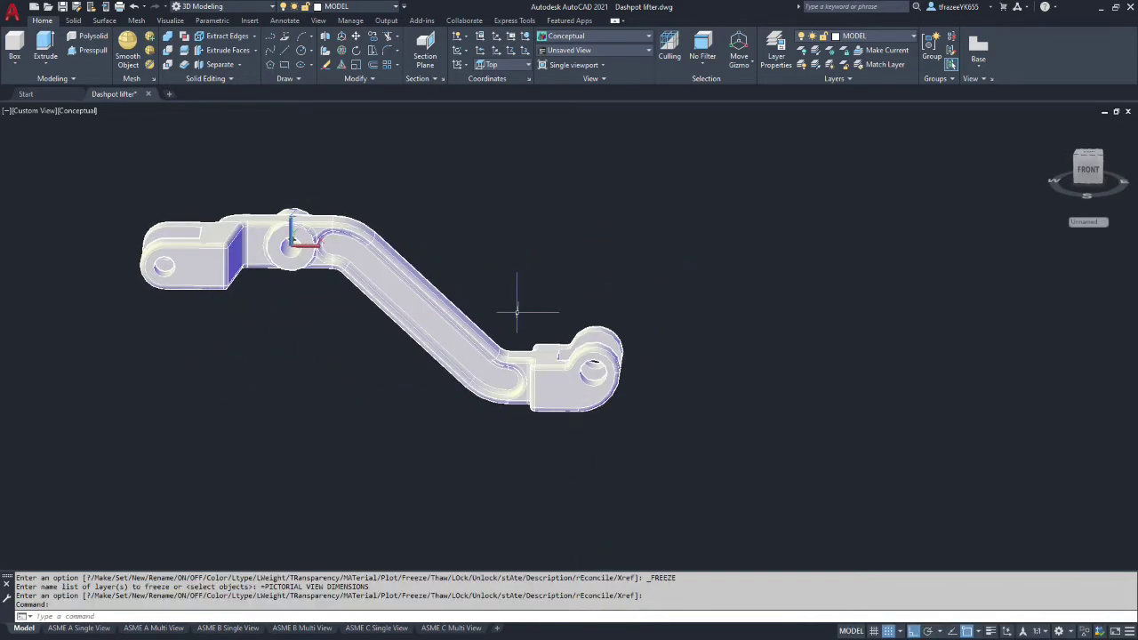
click(507, 64)
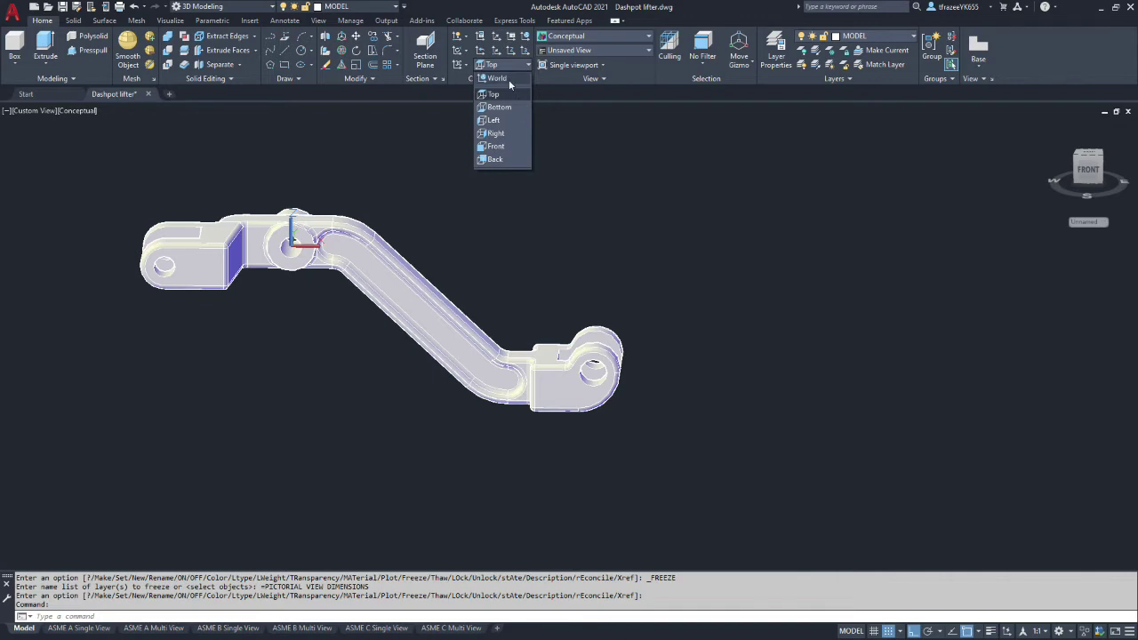
click(507, 80)
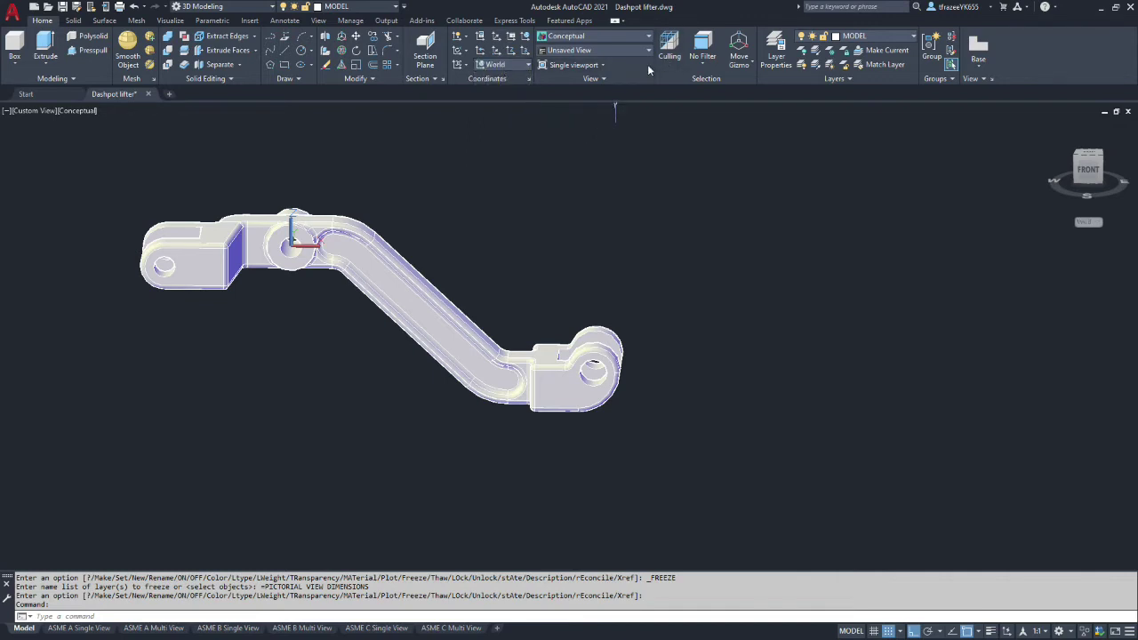
click(594, 51)
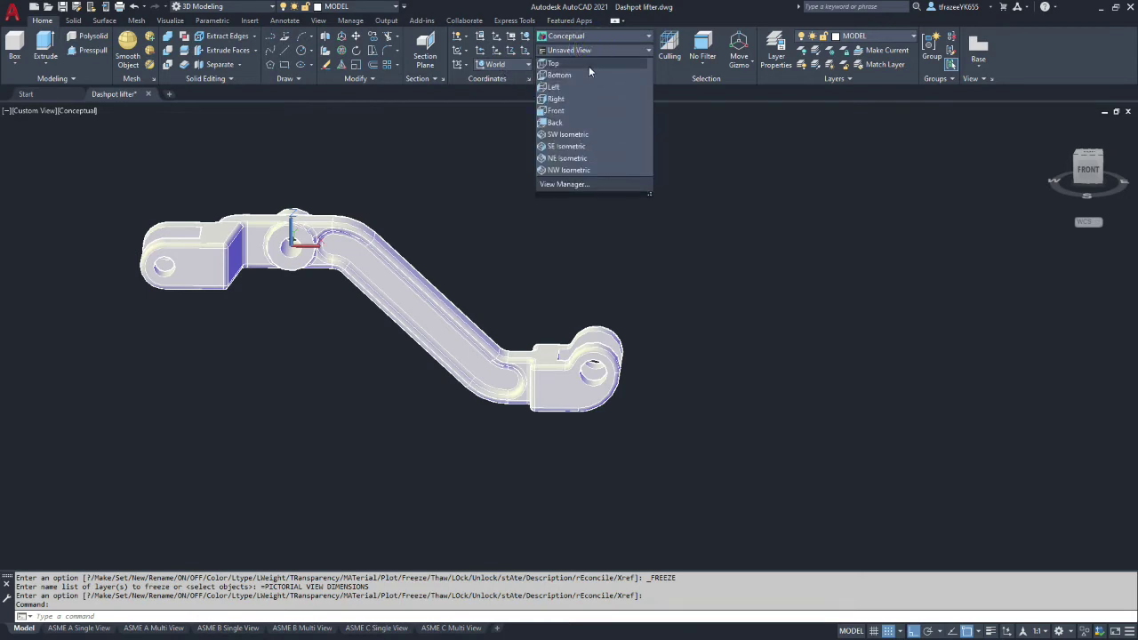
click(570, 111)
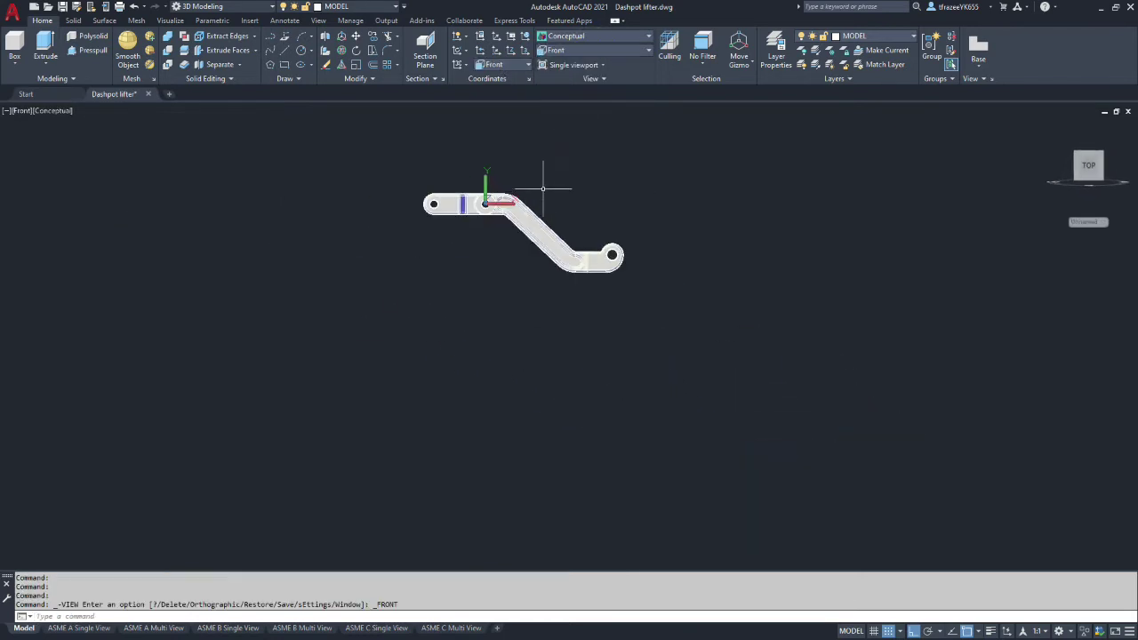
scroll(598, 135, down, 2)
scroll(595, 138, up, 4)
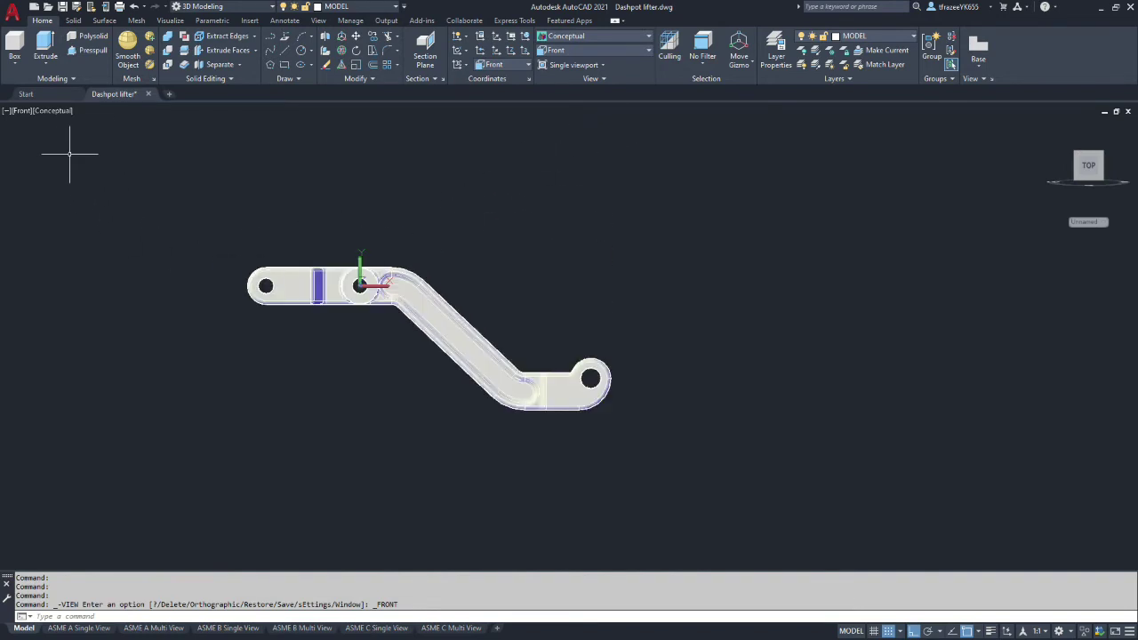
- Start a Flatshot as a new block, with foreground and obscured line colours ByLayer and the obscured linetype HIDDEN
text(f)
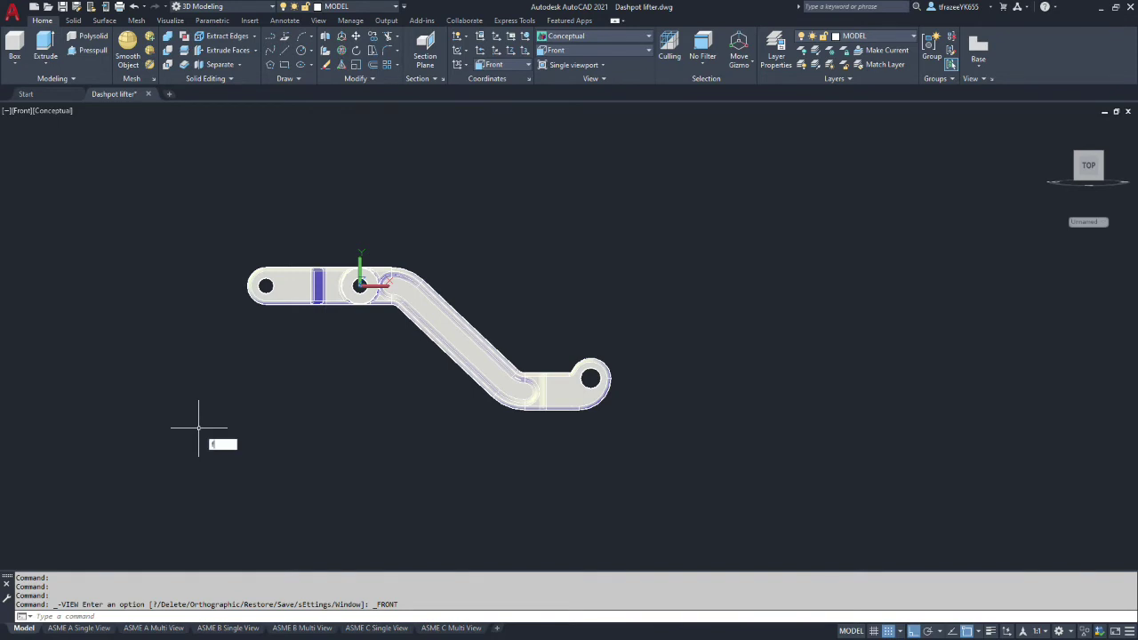
key(Return)
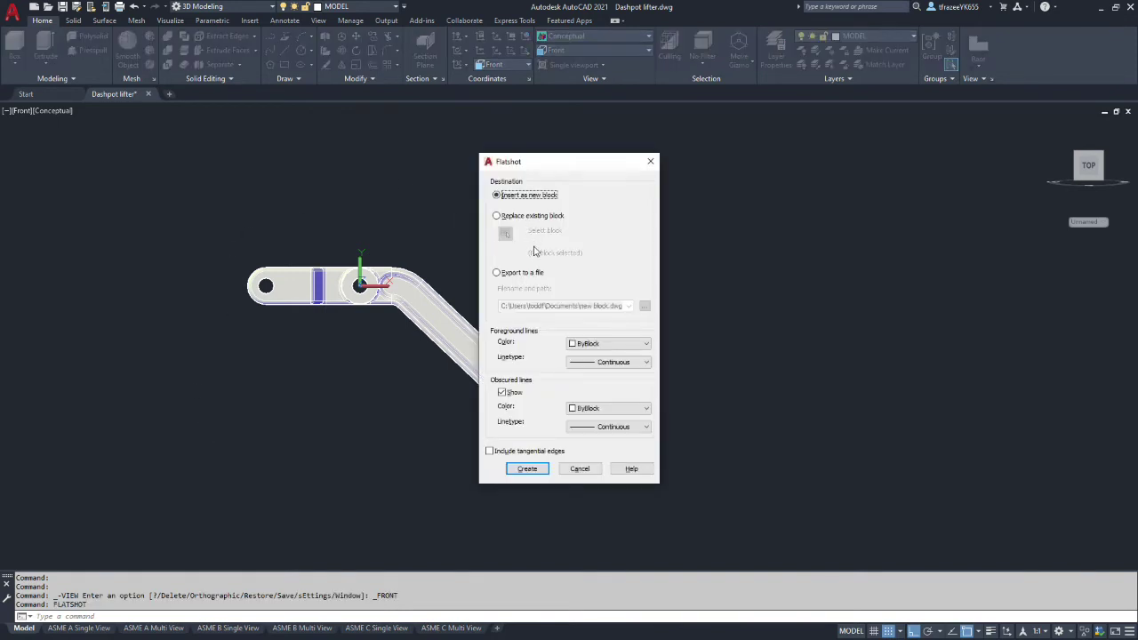
click(602, 347)
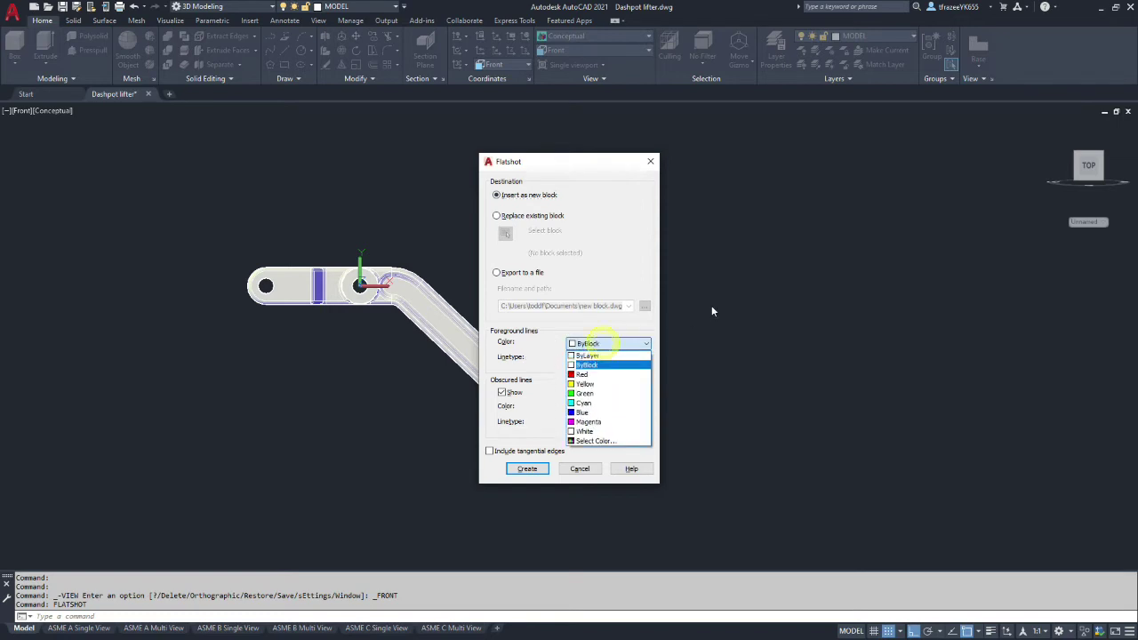
click(594, 356)
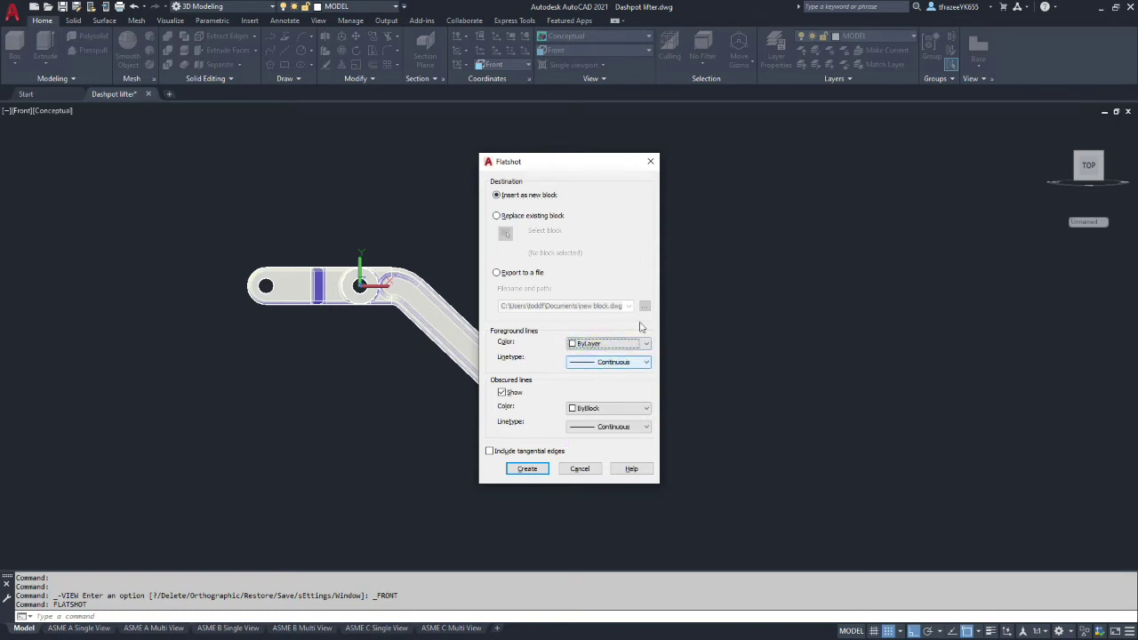
click(608, 408)
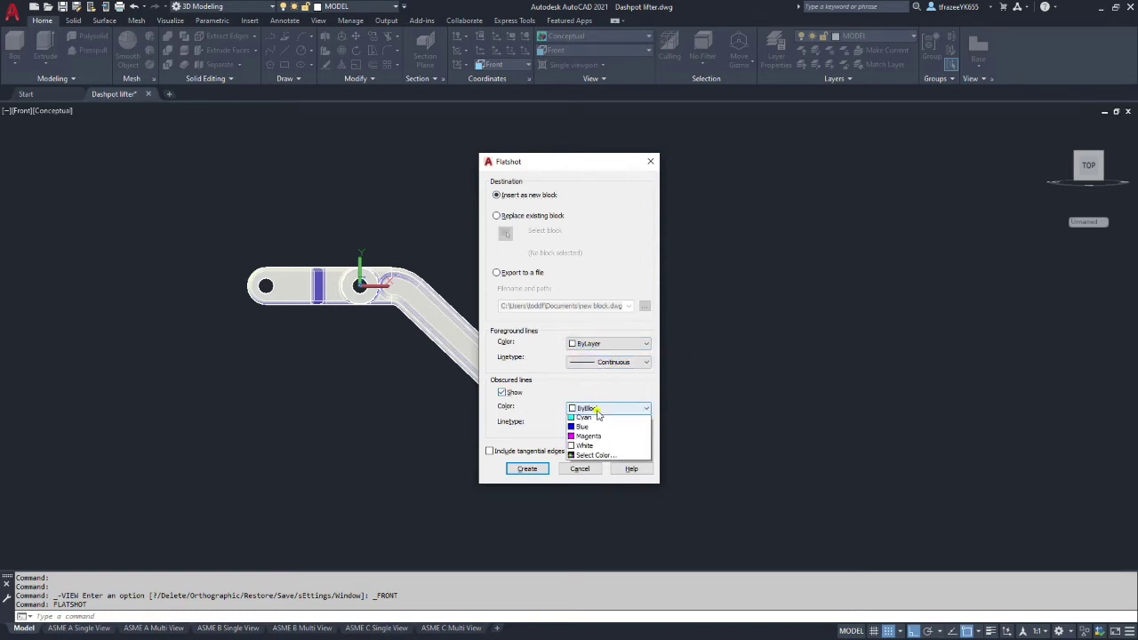
click(590, 419)
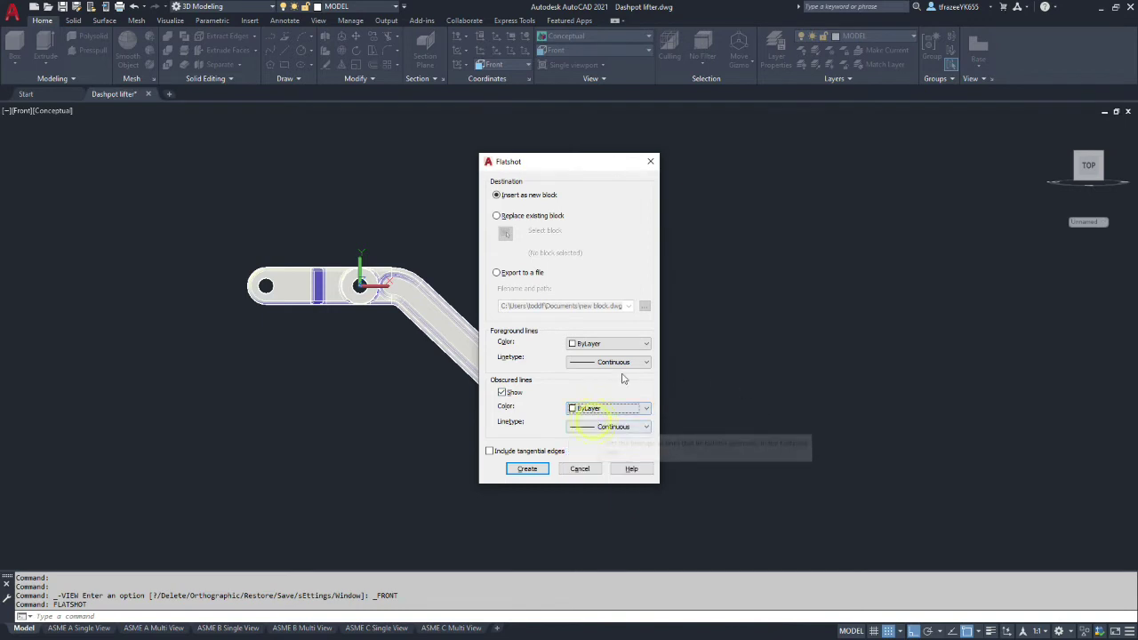
click(620, 427)
click(615, 487)
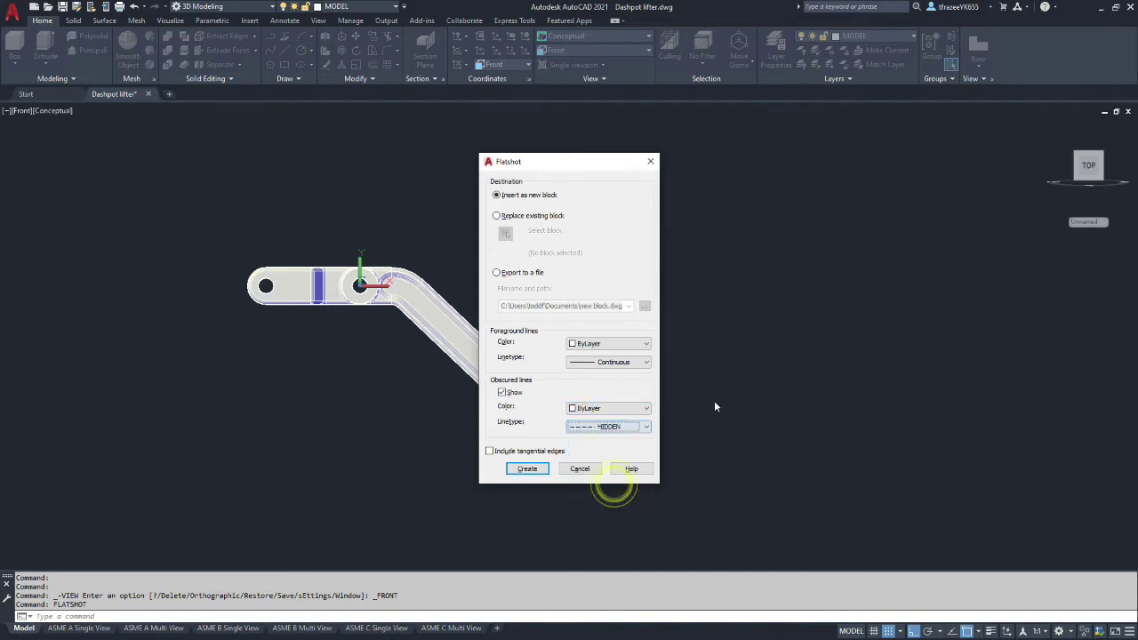
- Create the flat front view and insert it about 500 units above the solid at scale 1 and rotation 0
click(527, 470)
scroll(391, 405, down, 4)
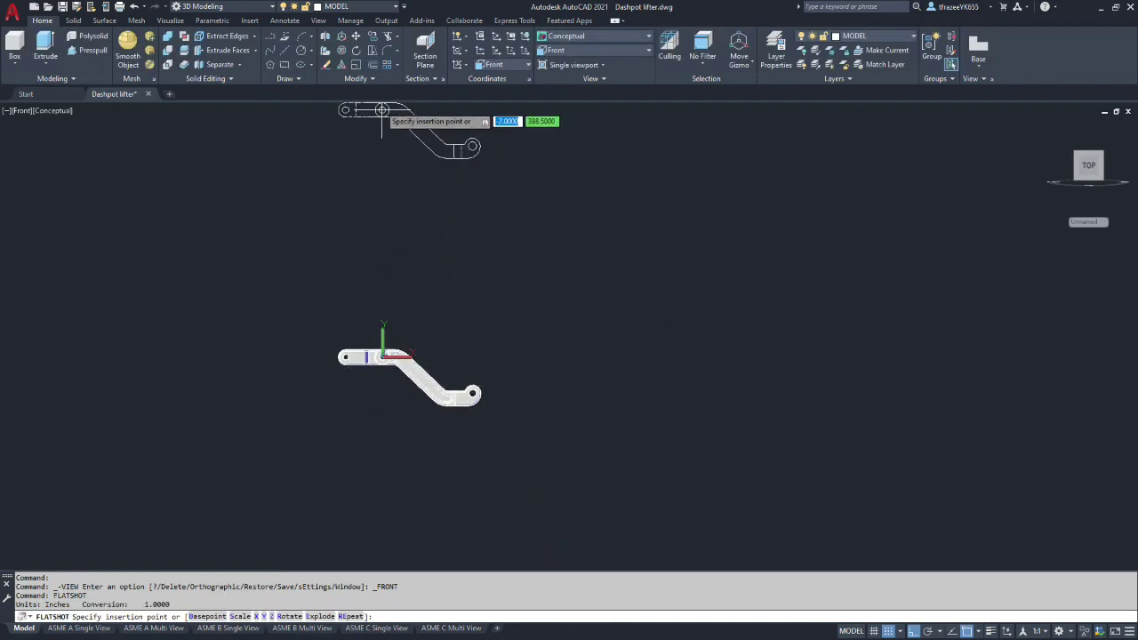
scroll(369, 125, down, 5)
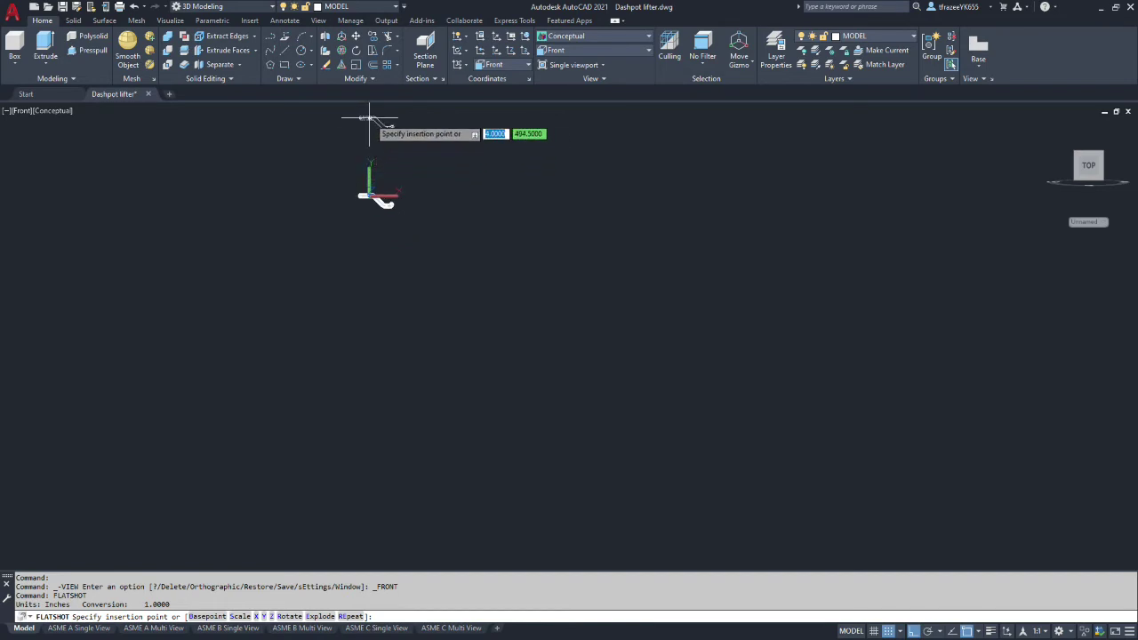
scroll(366, 115, down, 2)
scroll(366, 114, up, 5)
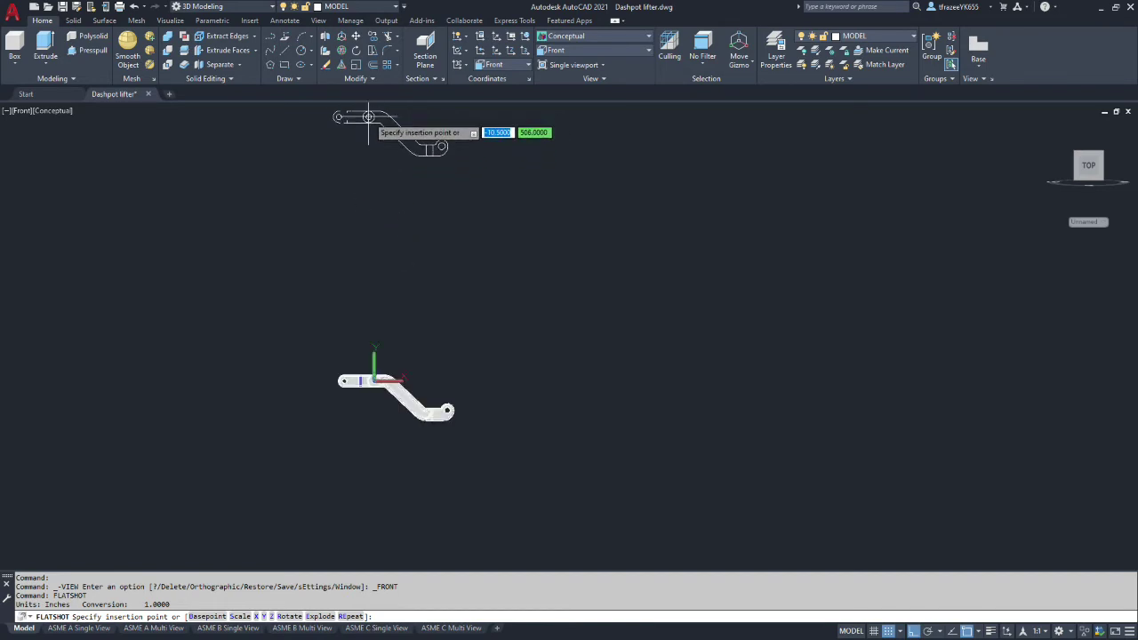
click(368, 117)
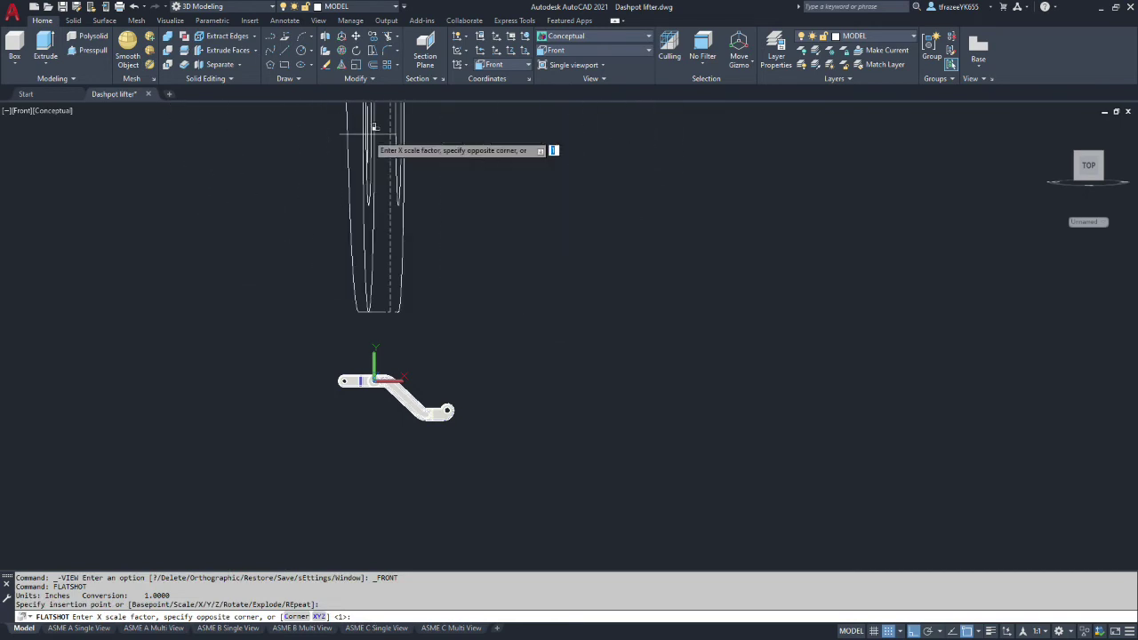
text(1)
key(Return)
key(Return)
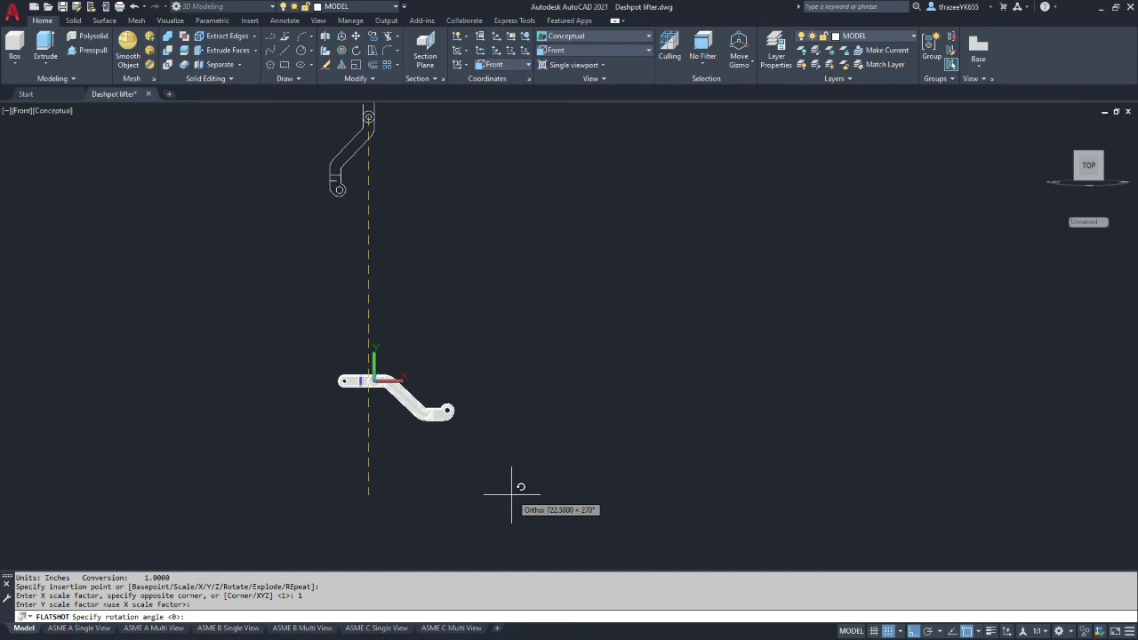
text(0)
key(Return)
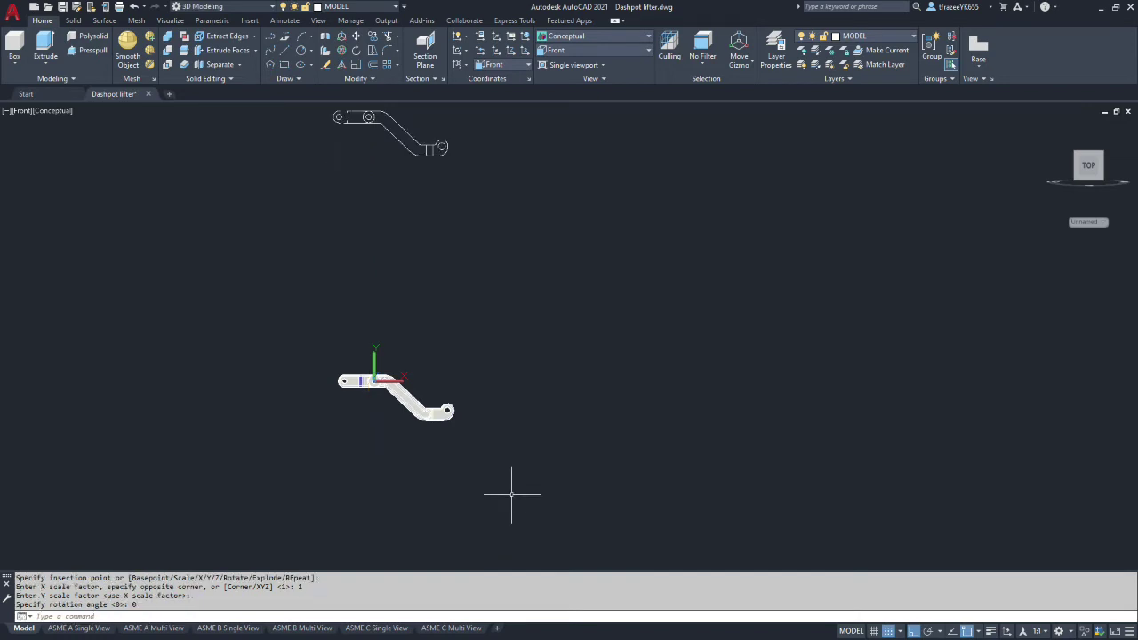
- Switch the front view's visual style from Conceptual to Wireframe
scroll(359, 122, up, 8)
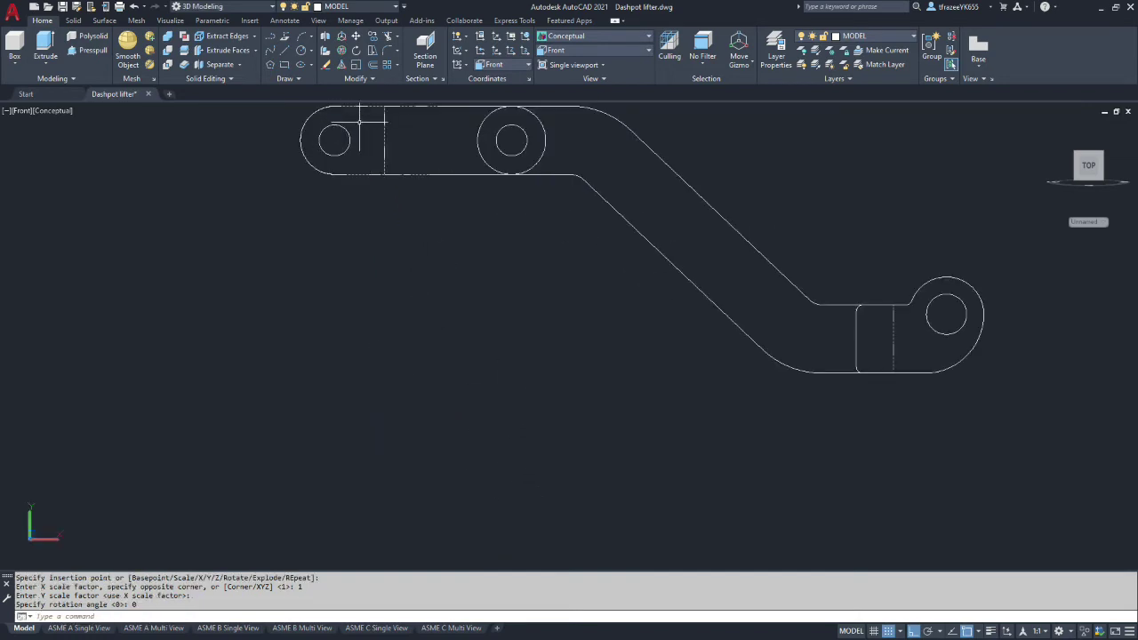
scroll(501, 160, up, 6)
scroll(501, 140, down, 10)
scroll(508, 130, up, 7)
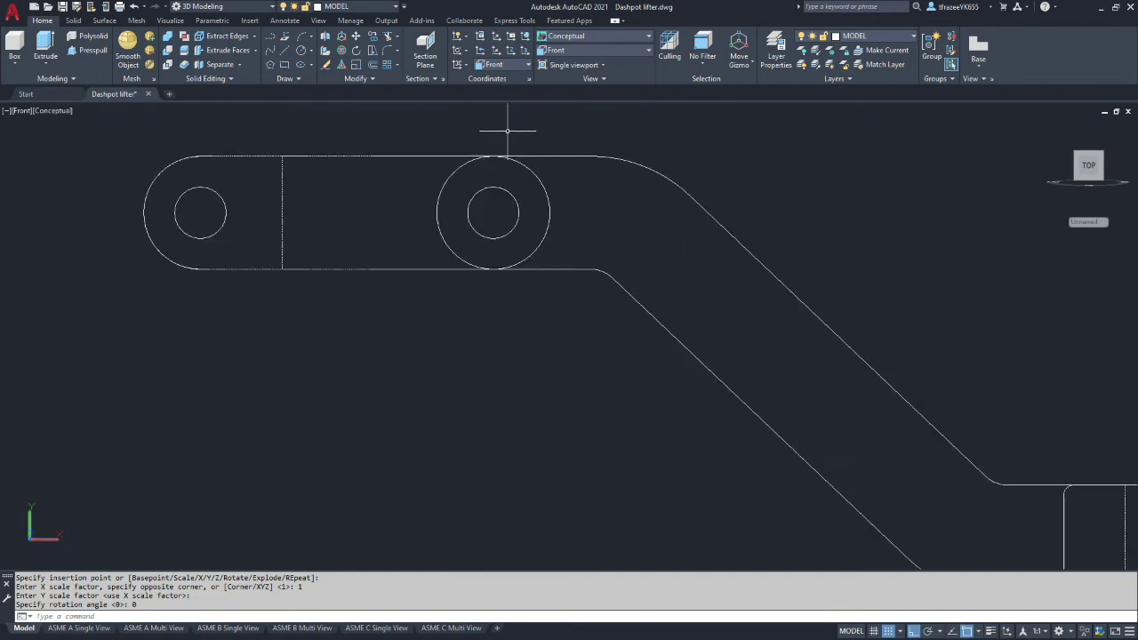
click(56, 110)
click(98, 244)
- Compare the edges and hidden lines of the flat front view with those of the solid lifter in wireframe
scroll(347, 227, down, 4)
scroll(648, 305, up, 5)
scroll(579, 300, down, 5)
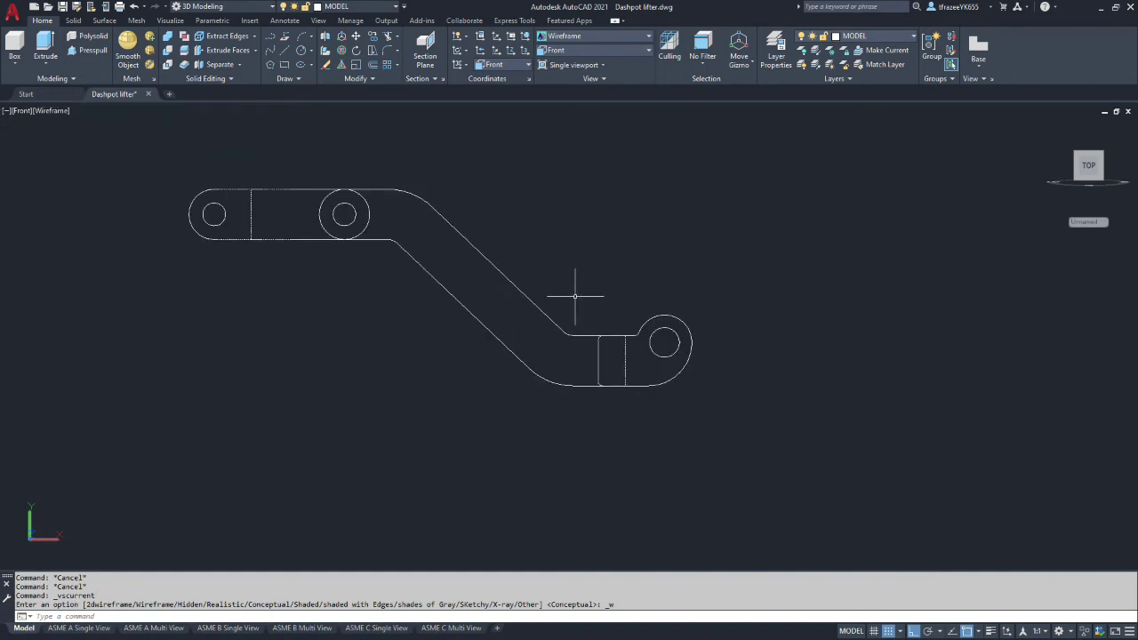
scroll(240, 231, up, 4)
scroll(551, 236, down, 5)
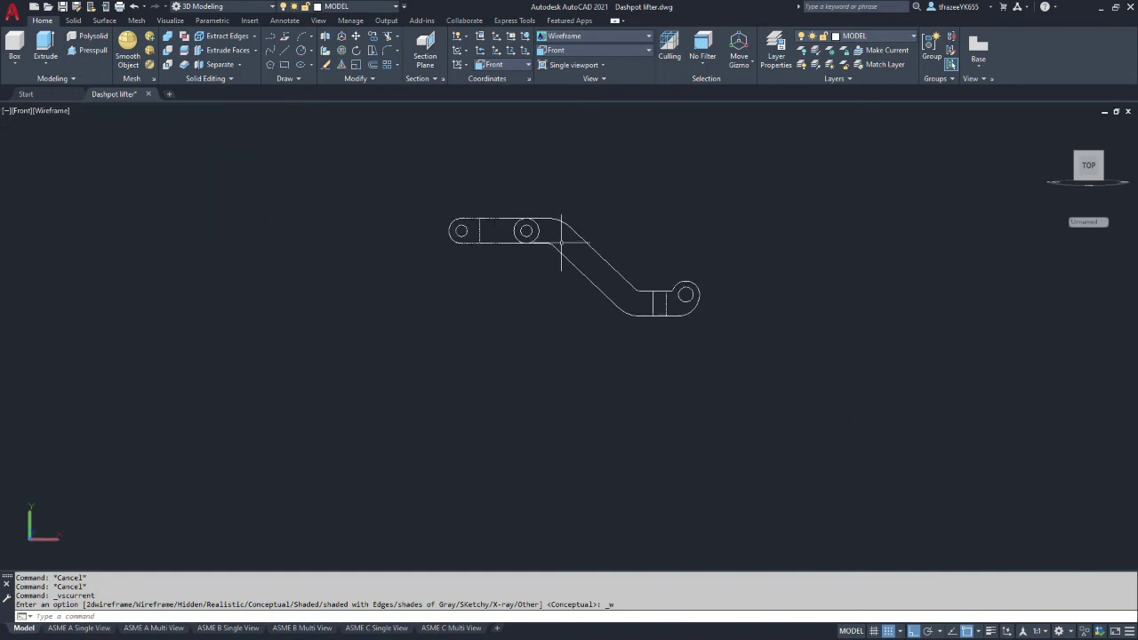
scroll(534, 281, down, 5)
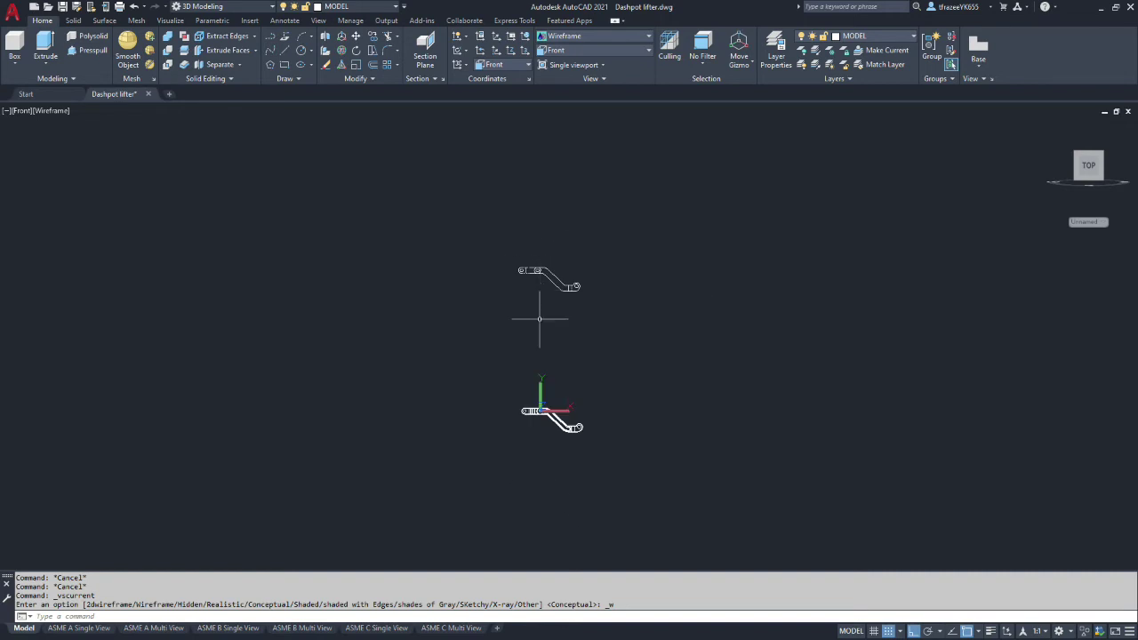
scroll(567, 422, up, 3)
scroll(568, 429, up, 6)
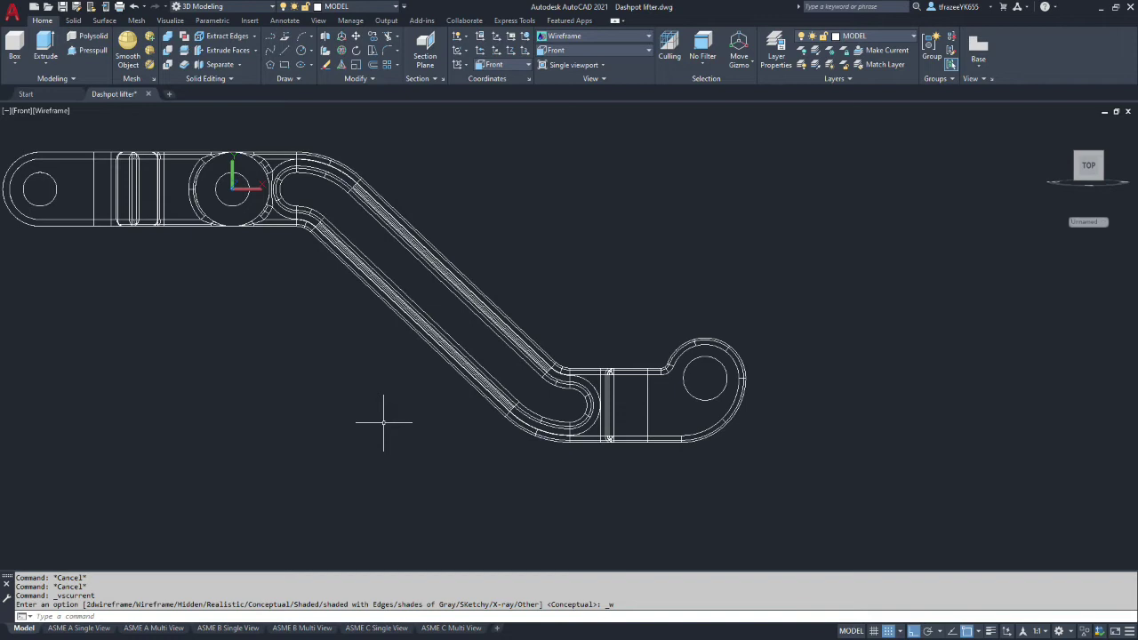
scroll(394, 369, down, 4)
scroll(373, 297, up, 1)
scroll(360, 286, down, 2)
scroll(422, 236, up, 3)
scroll(394, 320, up, 2)
scroll(501, 382, up, 3)
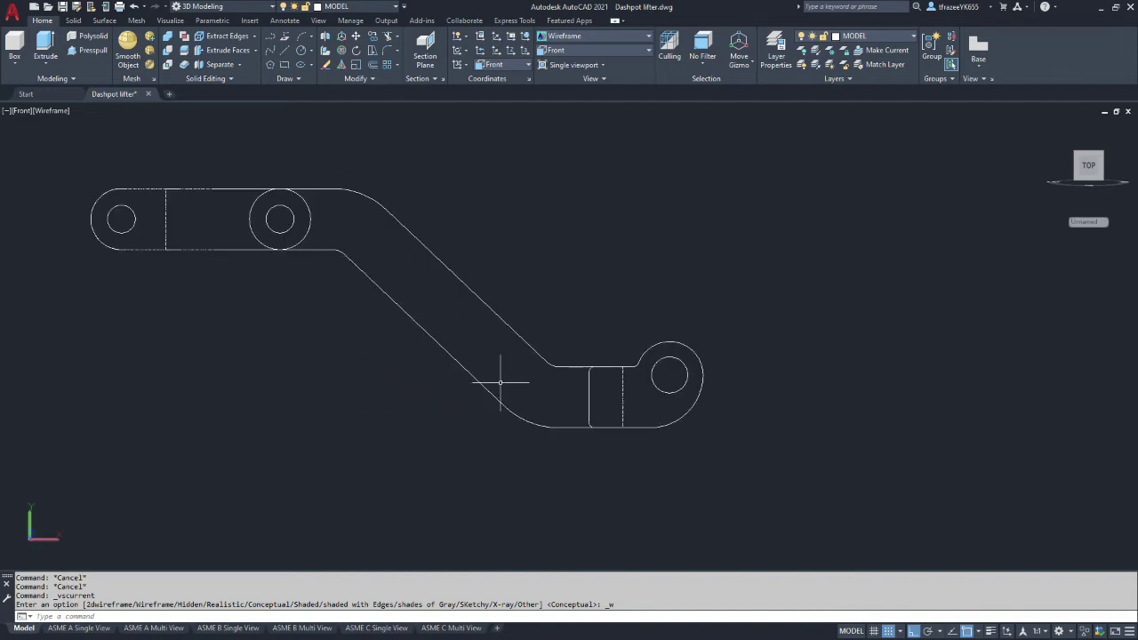
scroll(376, 360, down, 5)
scroll(378, 445, up, 6)
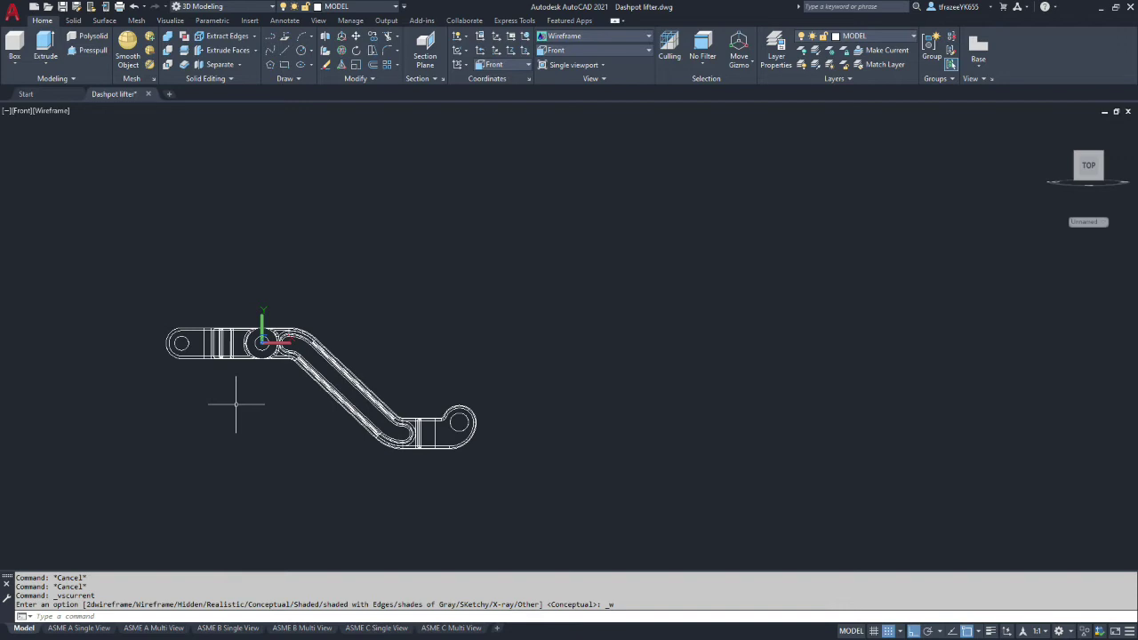
- Create a Flatshot front view with tangential edges included and insert it above the first flat view at scale 1 and rotation 0
text(flatshot)
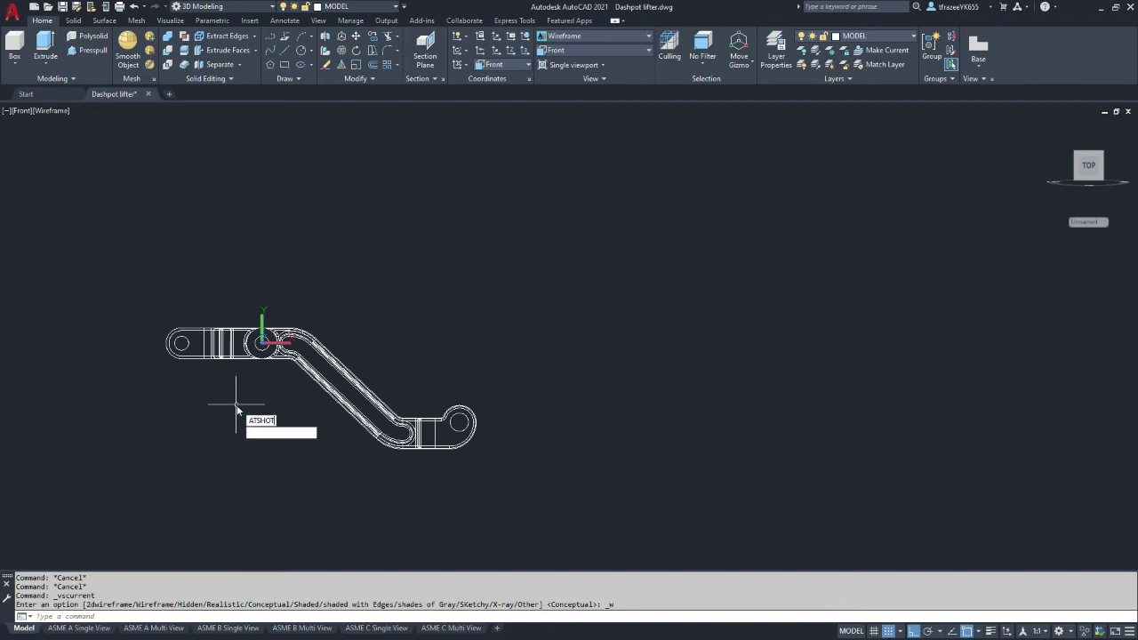
key(Return)
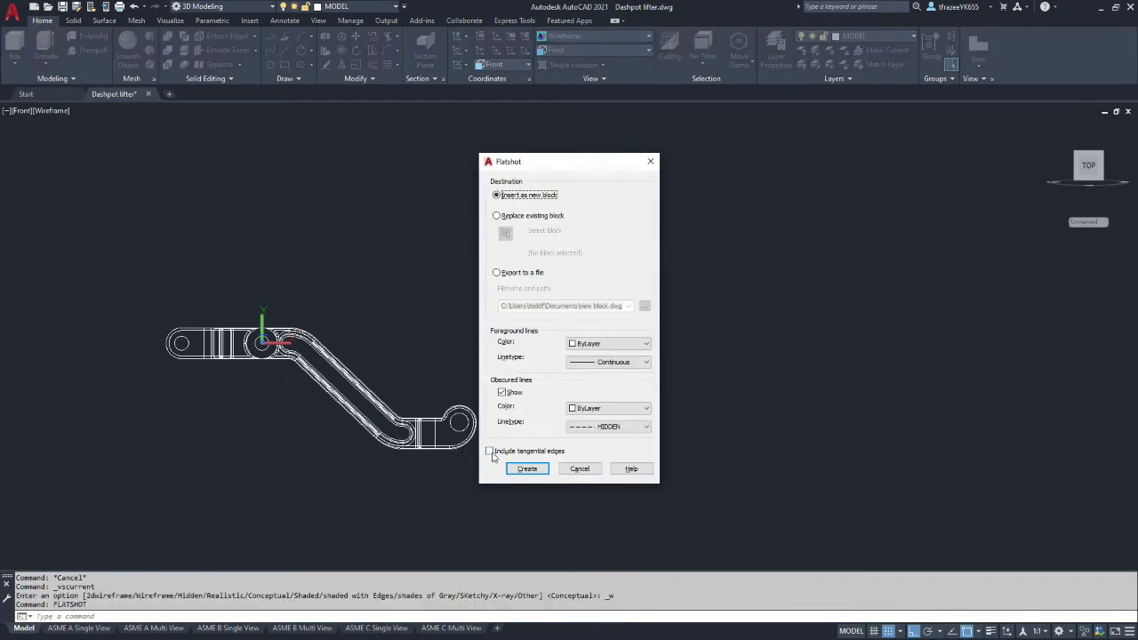
click(527, 469)
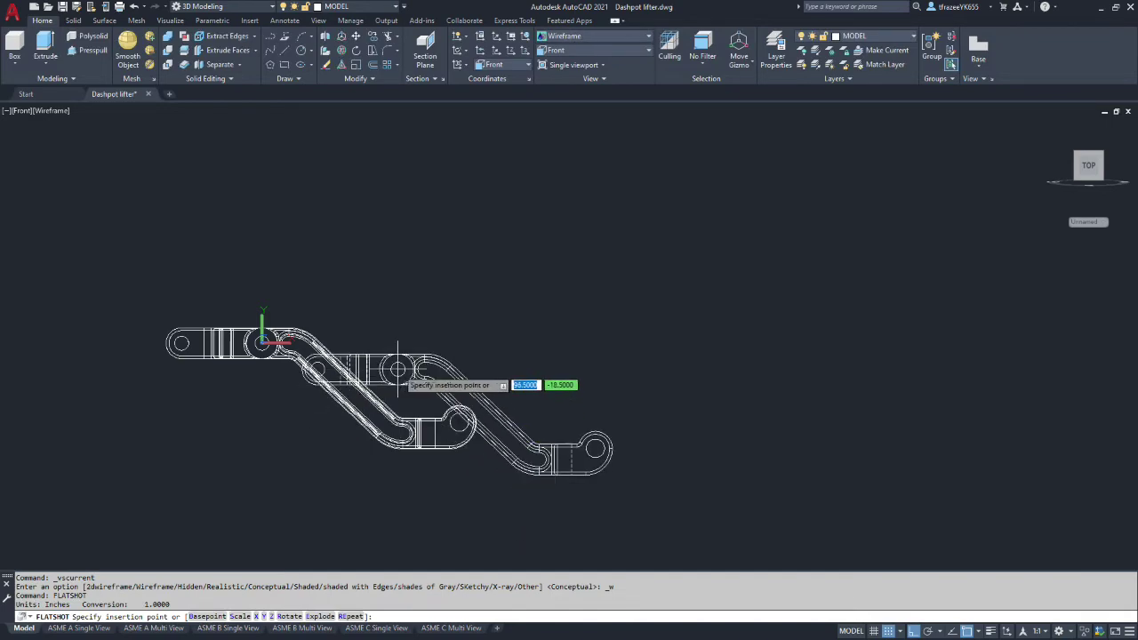
scroll(393, 359, down, 10)
scroll(366, 242, up, 10)
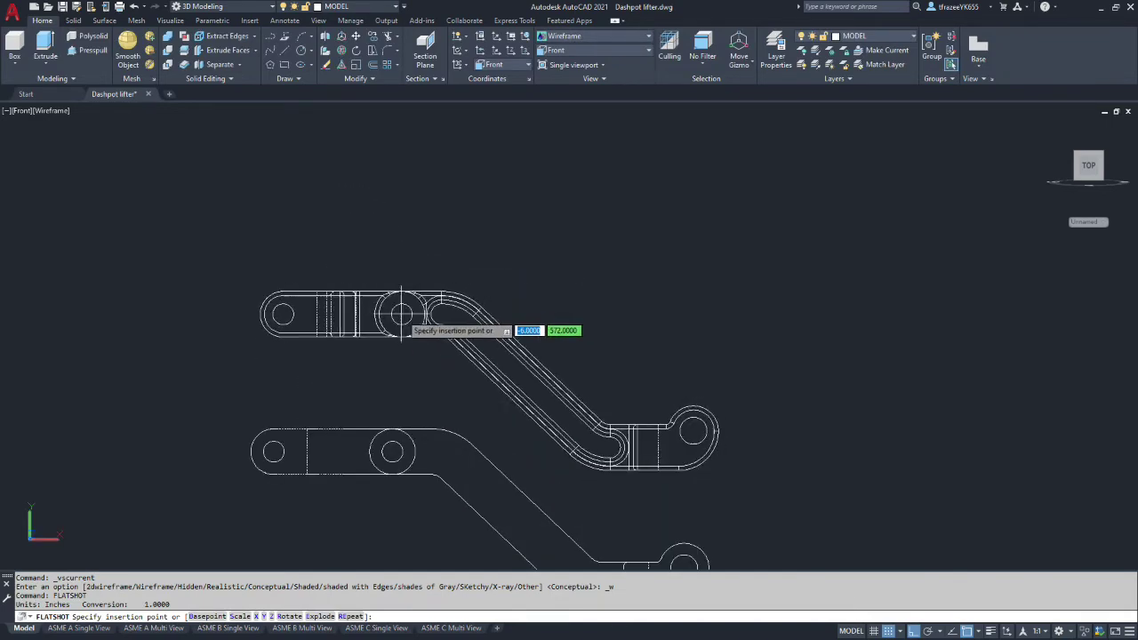
click(392, 336)
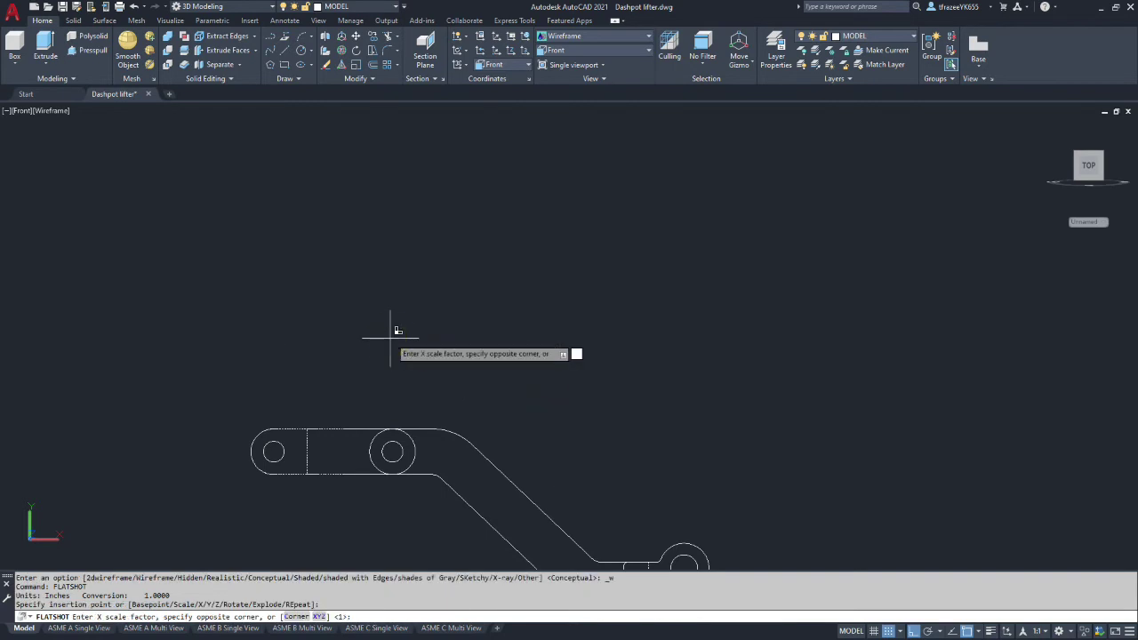
key(Return)
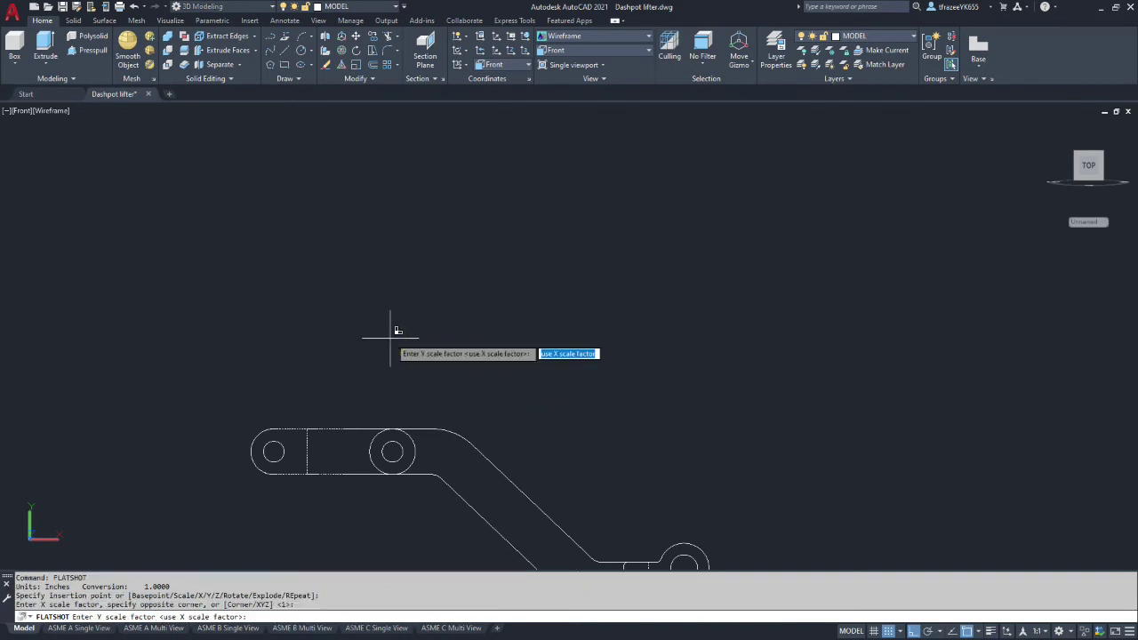
key(Return)
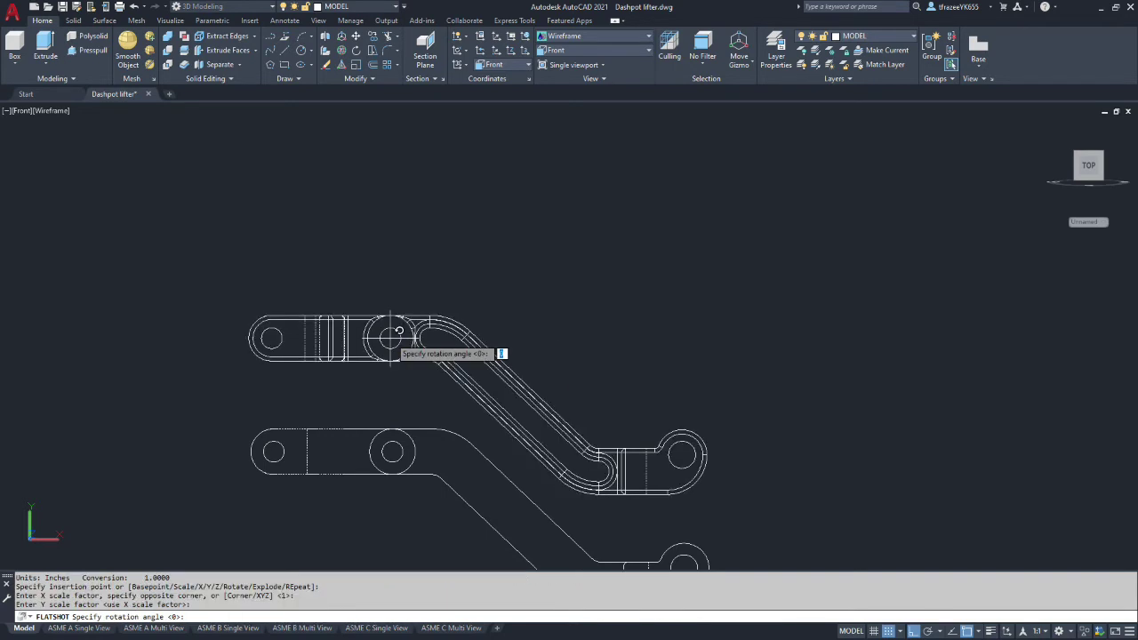
key(Return)
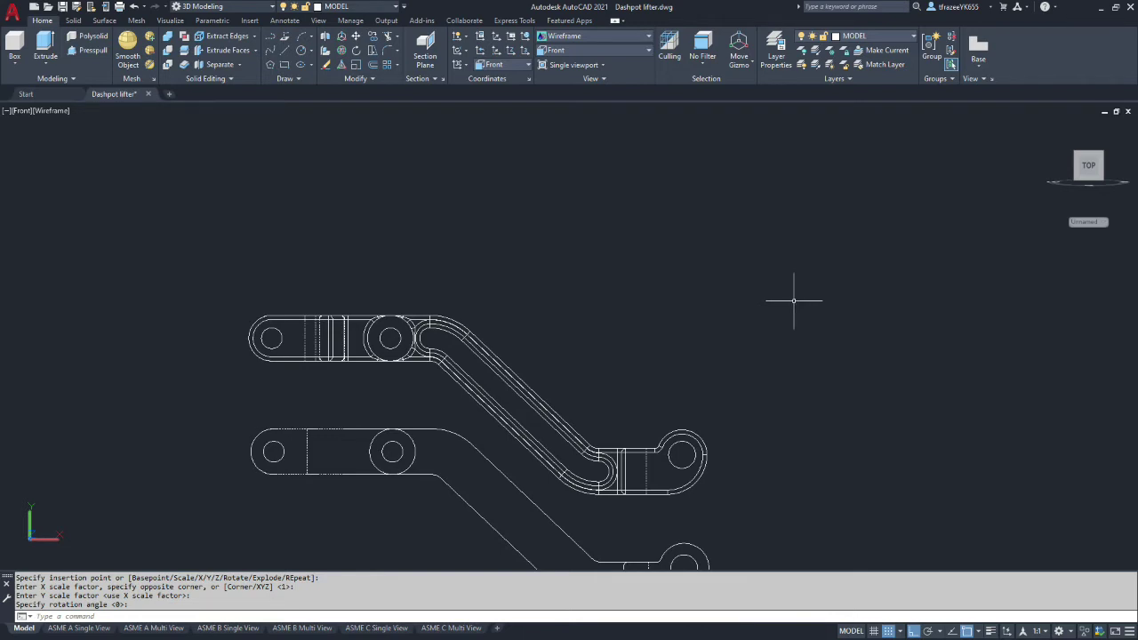
- Delete the flat front view that was made without tangential edges
scroll(763, 320, down, 5)
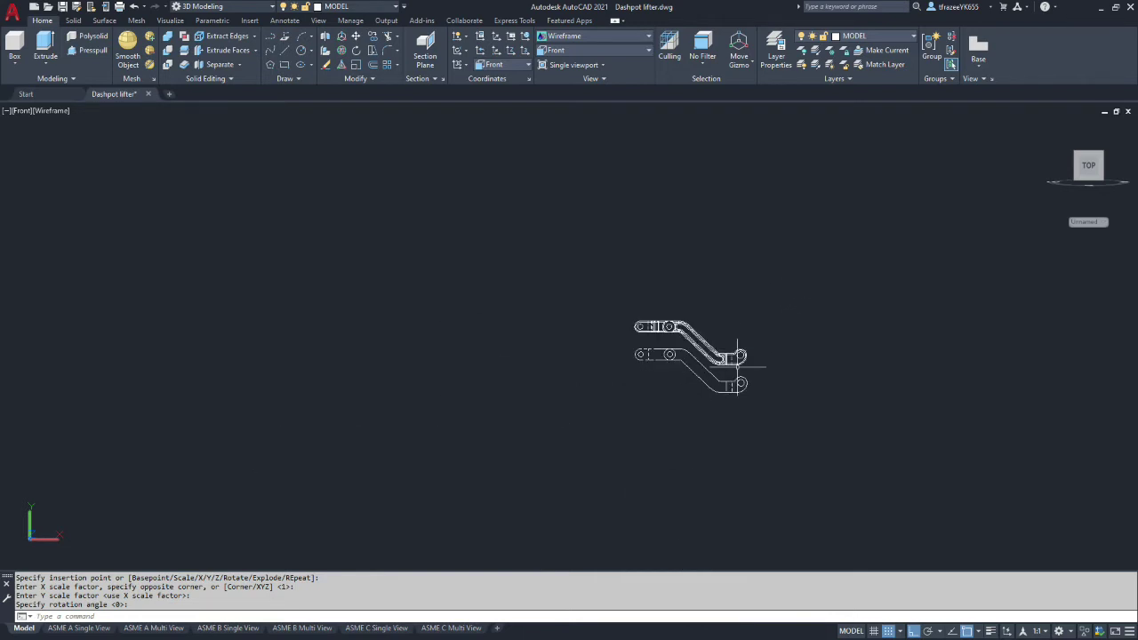
scroll(737, 356, up, 8)
scroll(716, 355, down, 4)
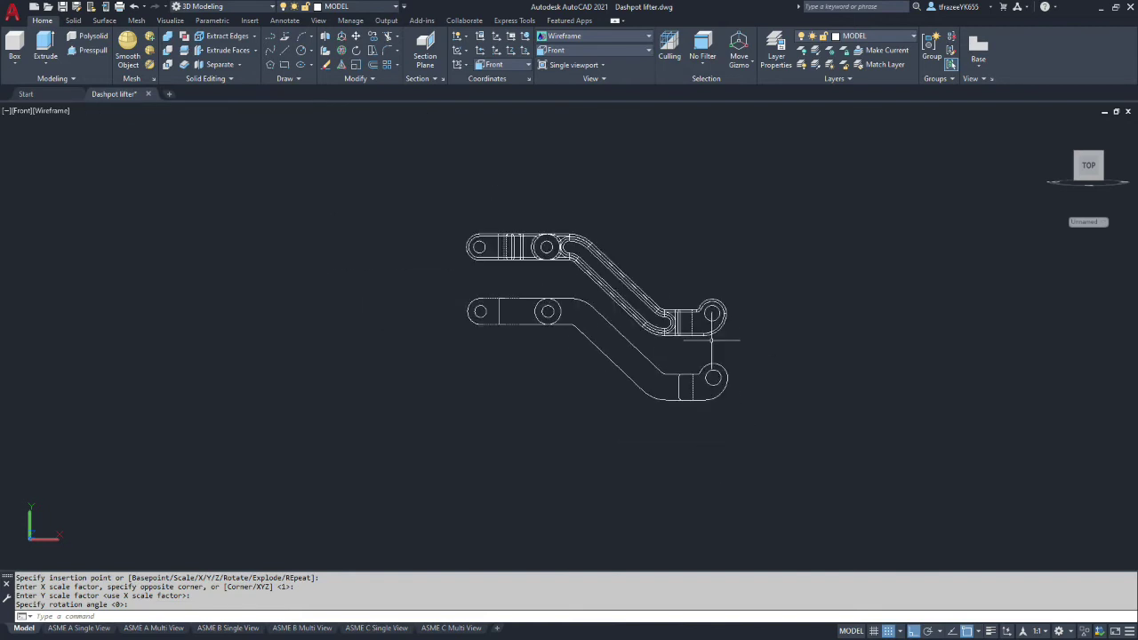
click(750, 430)
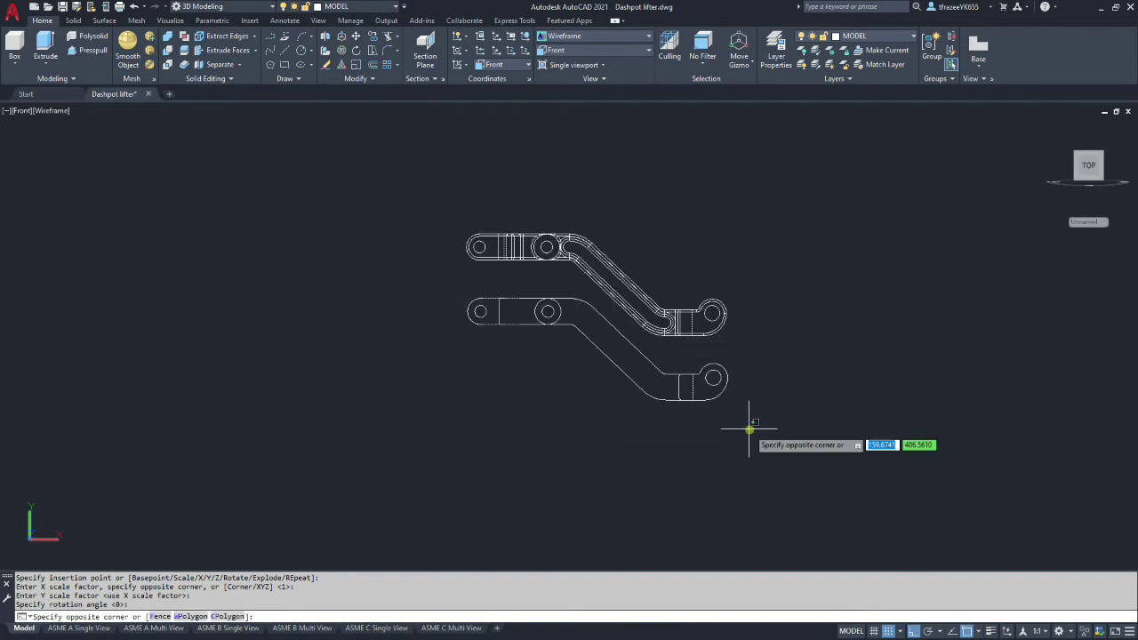
click(595, 355)
key(Delete)
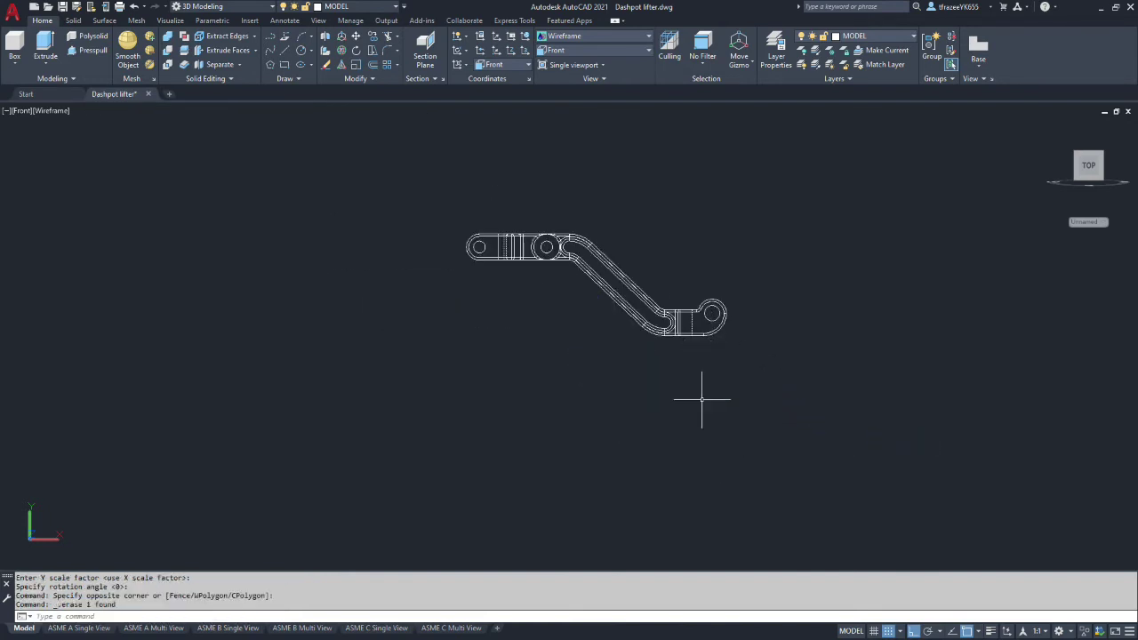
- Set the coordinate system to World and switch the model to the Top view
scroll(656, 382, down, 10)
scroll(624, 405, up, 8)
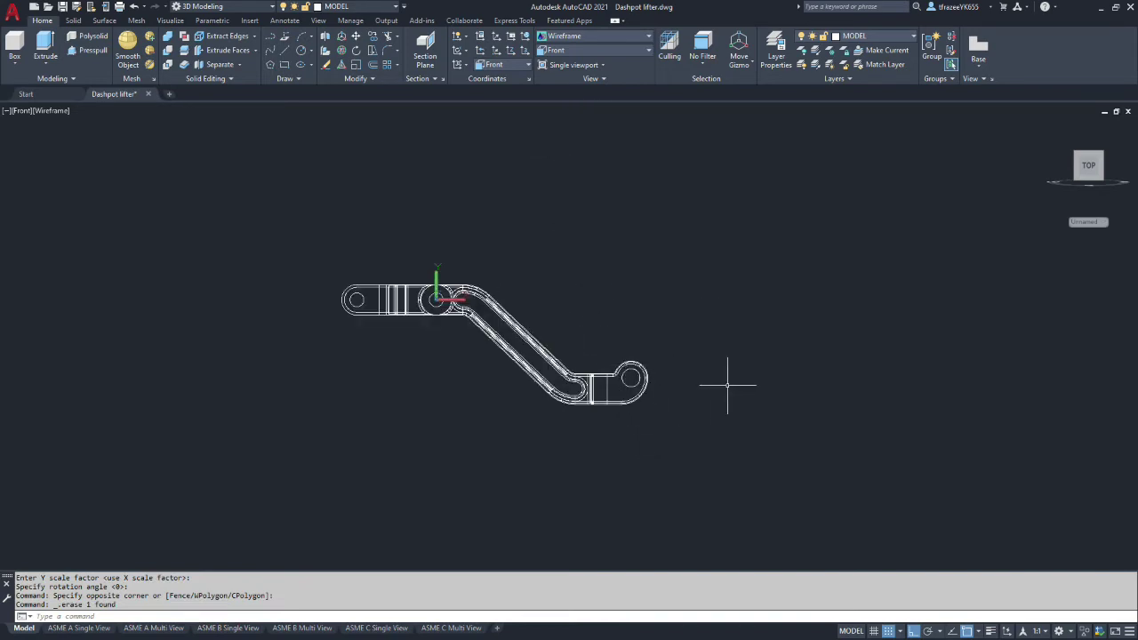
scroll(728, 385, down, 6)
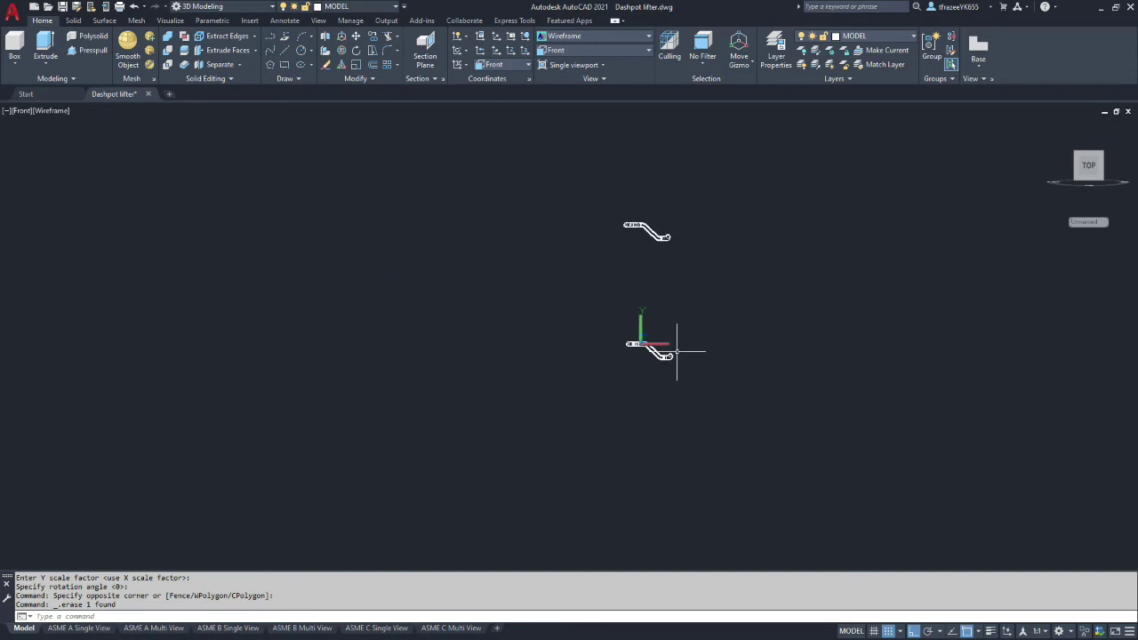
scroll(719, 360, up, 3)
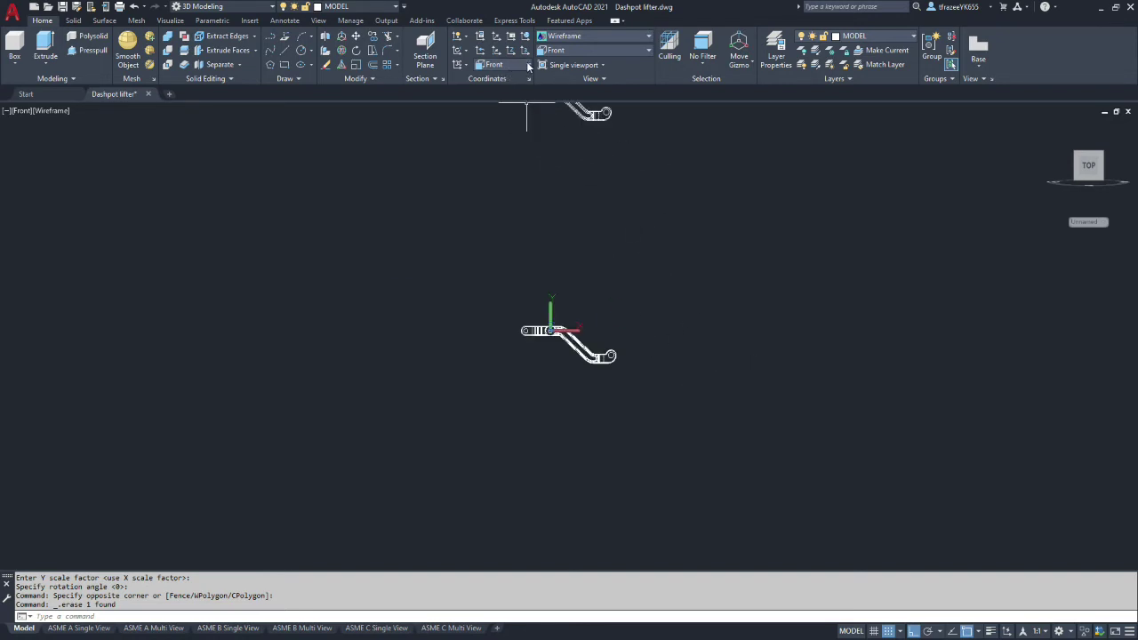
click(570, 52)
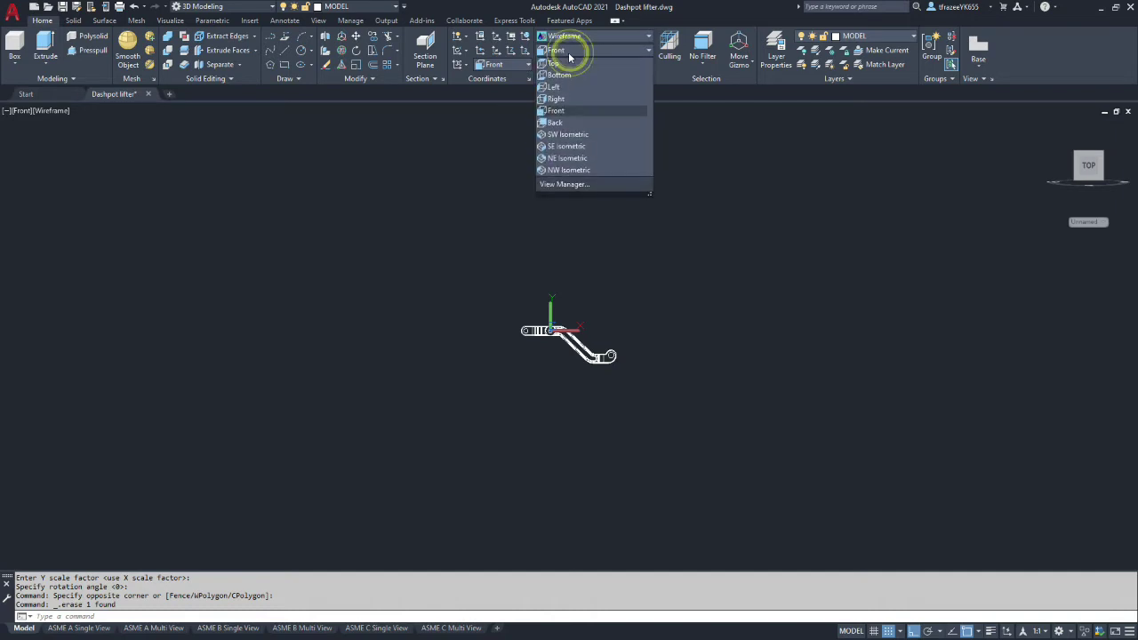
click(516, 64)
click(505, 80)
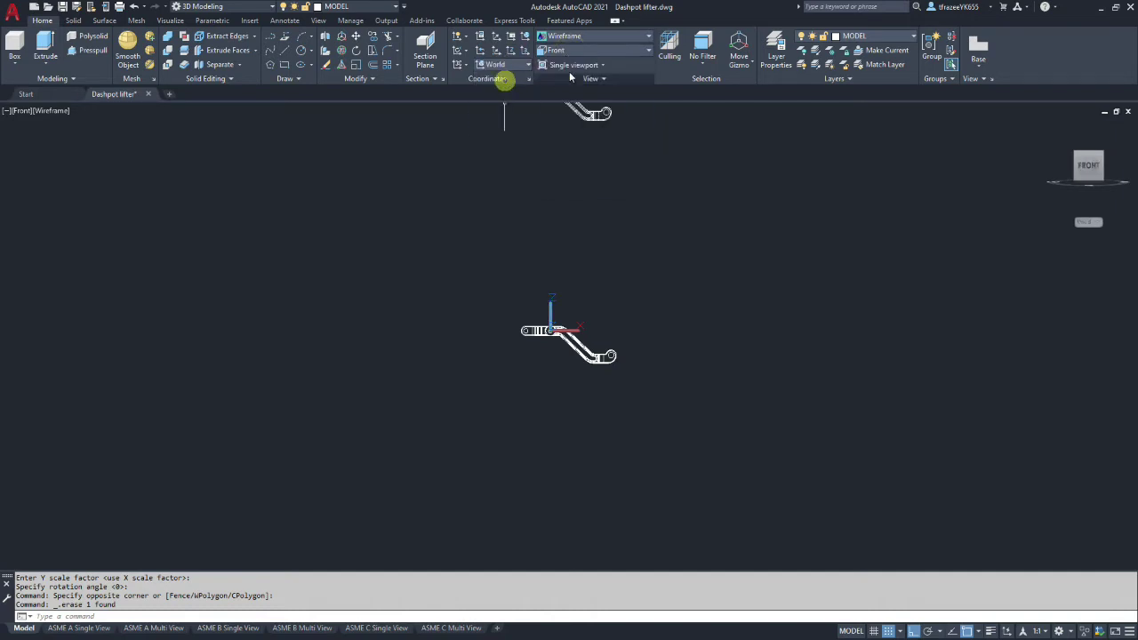
click(578, 49)
click(574, 69)
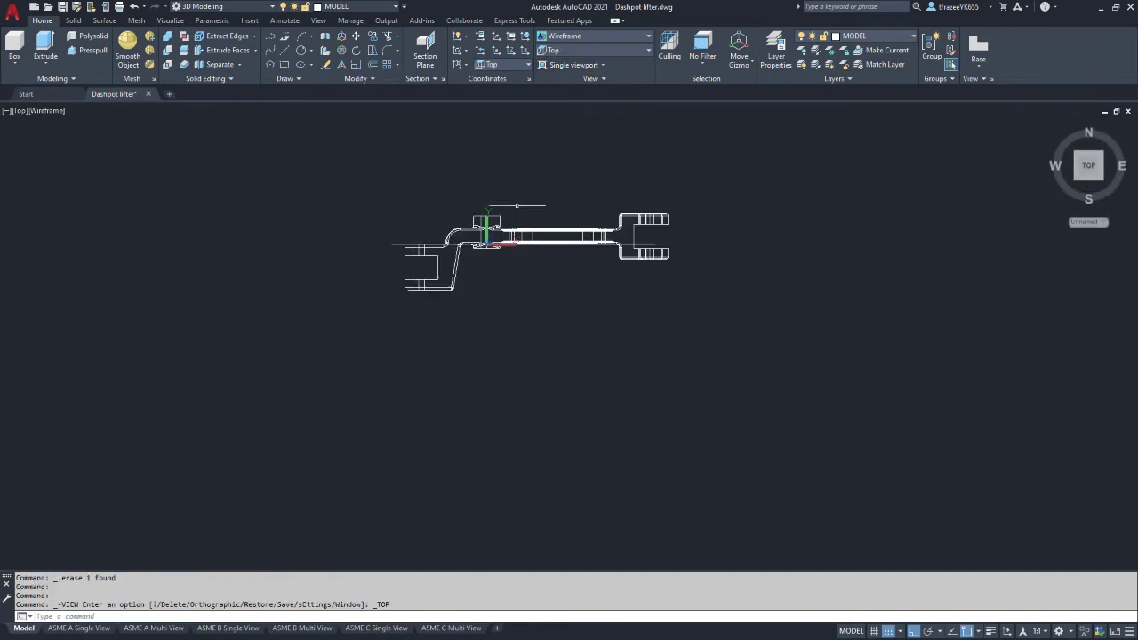
- Create a Flatshot of the lifter's top view as a new block, with HIDDEN obscured lines and without tangential edges
scroll(522, 189, down, 5)
scroll(525, 182, up, 6)
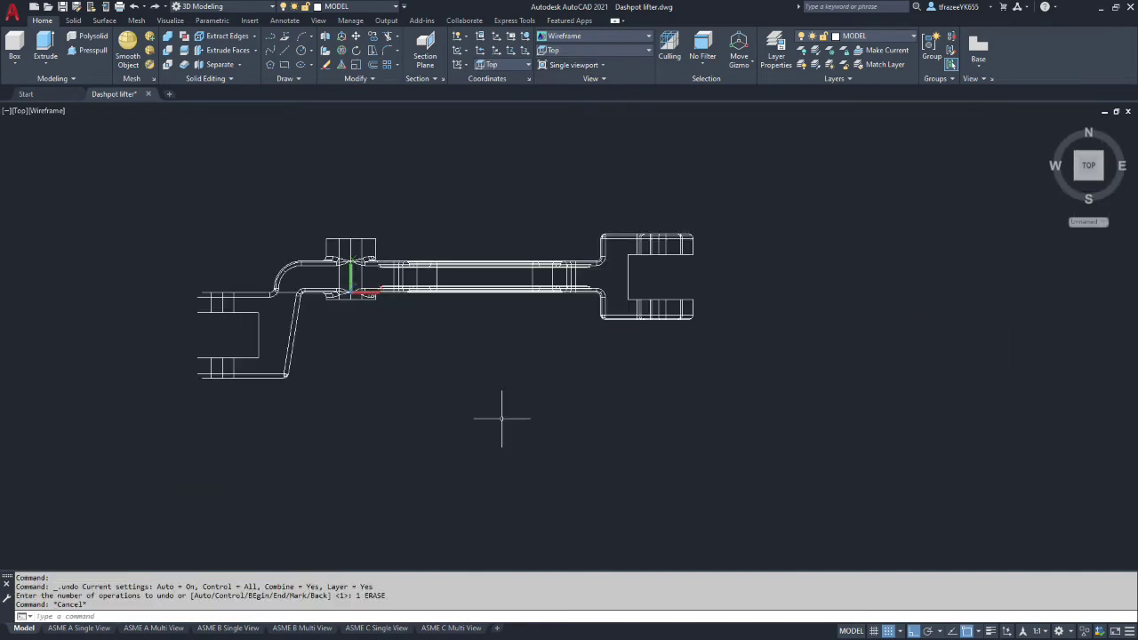
text(fl)
key(Return)
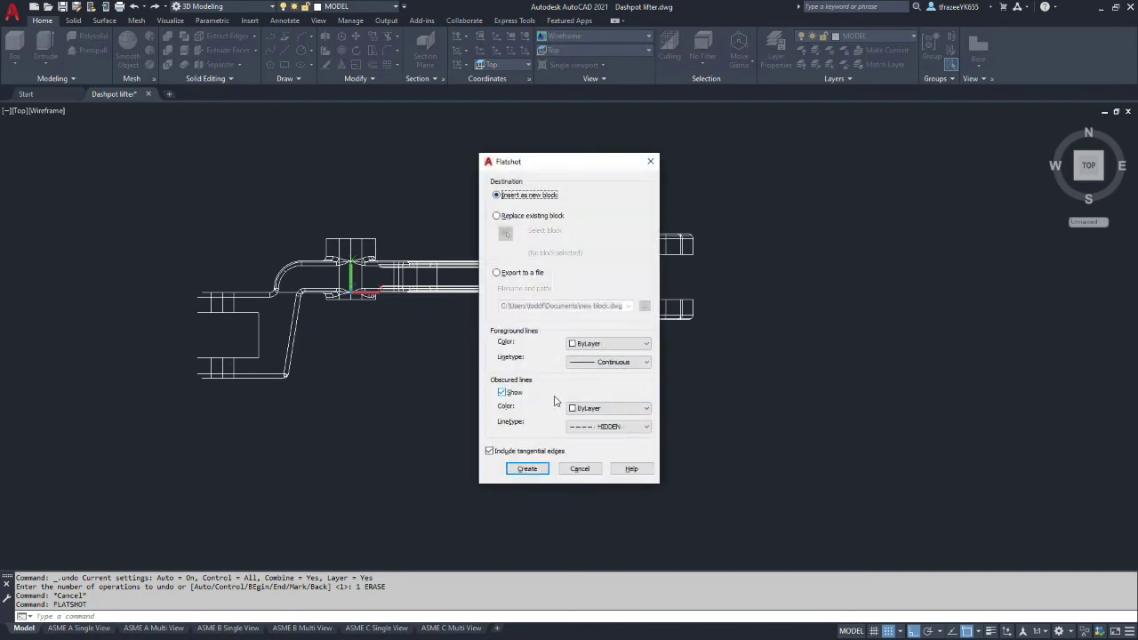
click(489, 452)
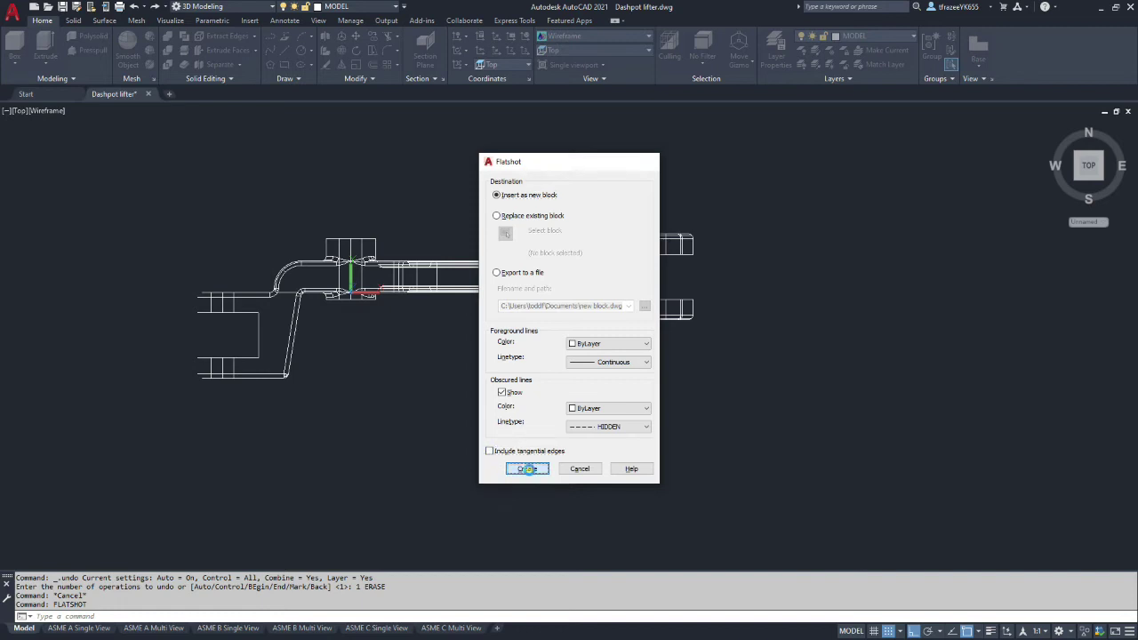
click(528, 468)
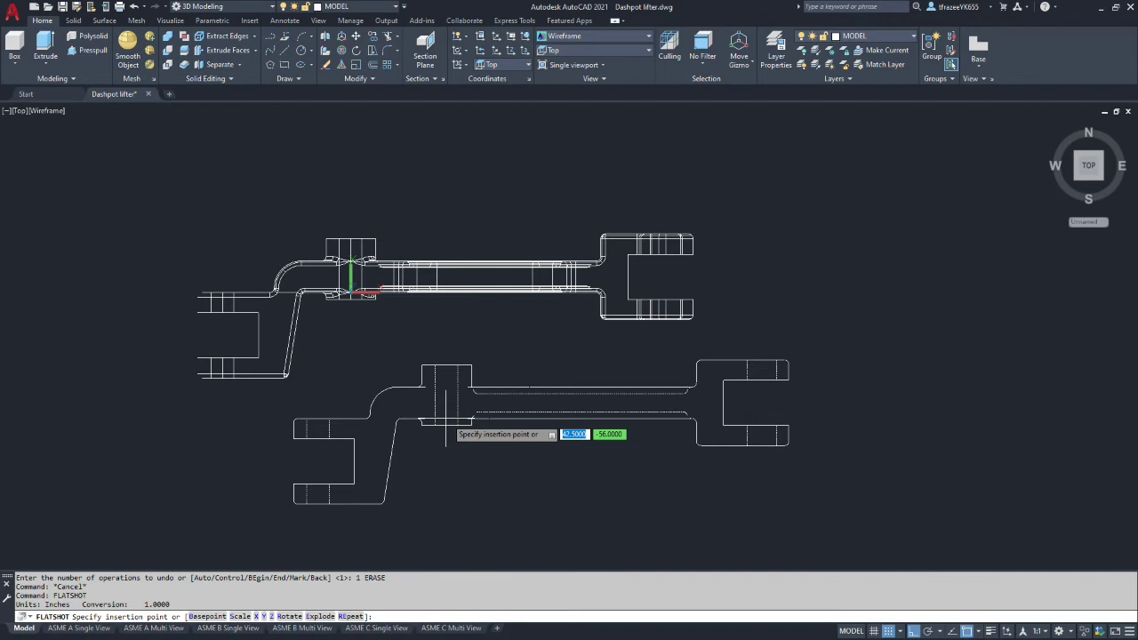
- Insert the flat top view in the Top plane above the solid lifter at scale 1 and rotation 0
scroll(446, 434, down, 6)
scroll(445, 434, up, 3)
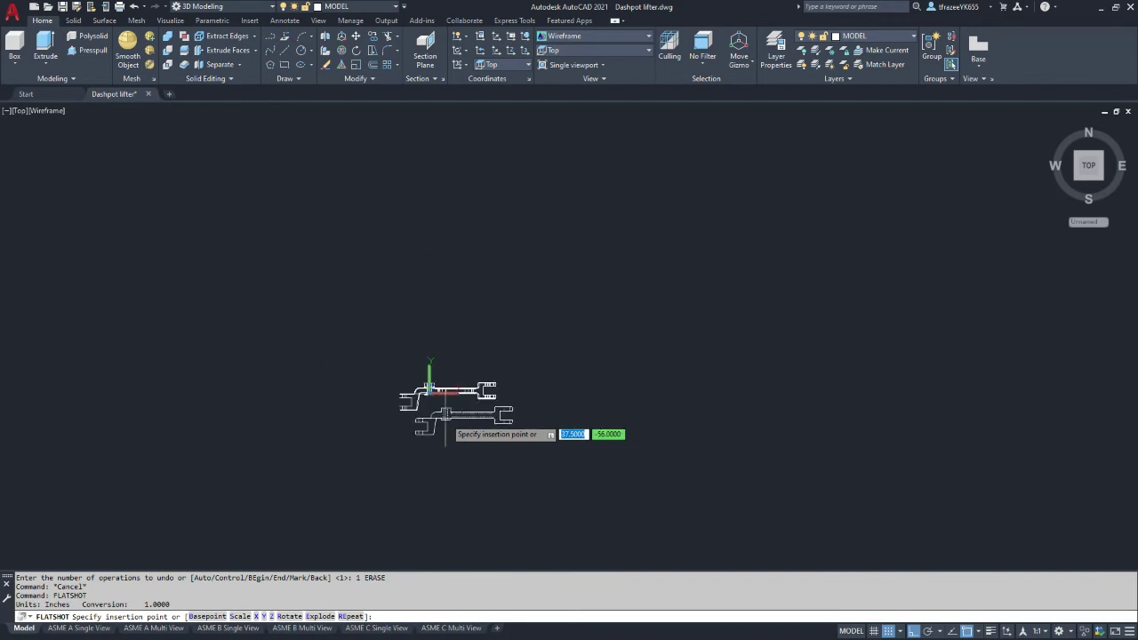
scroll(432, 368, down, 5)
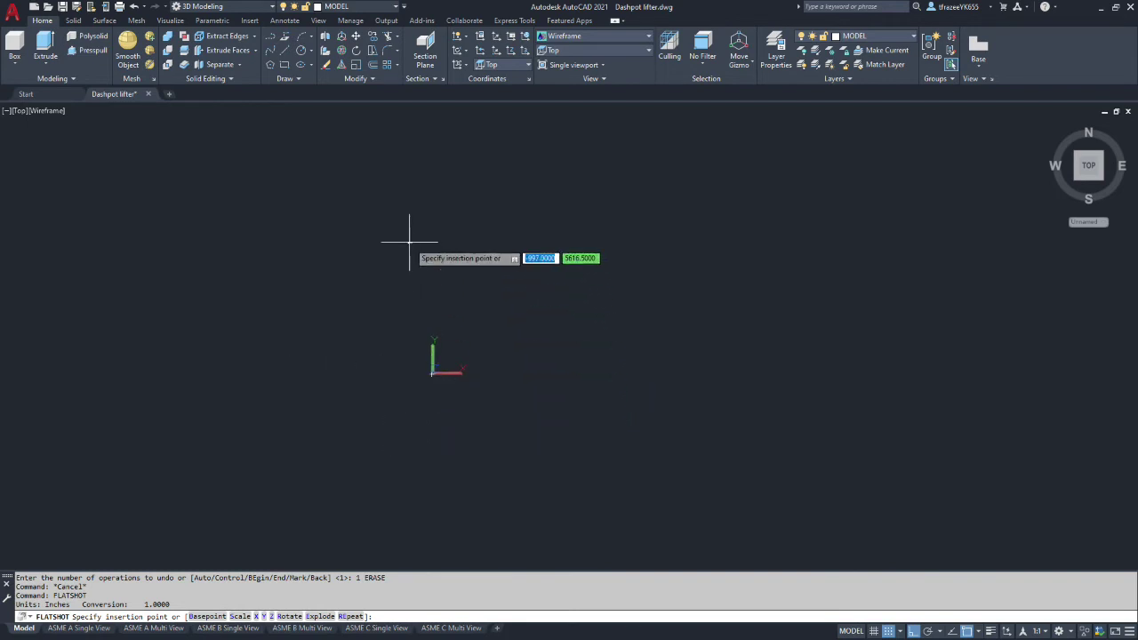
scroll(435, 302, up, 6)
scroll(421, 373, down, 5)
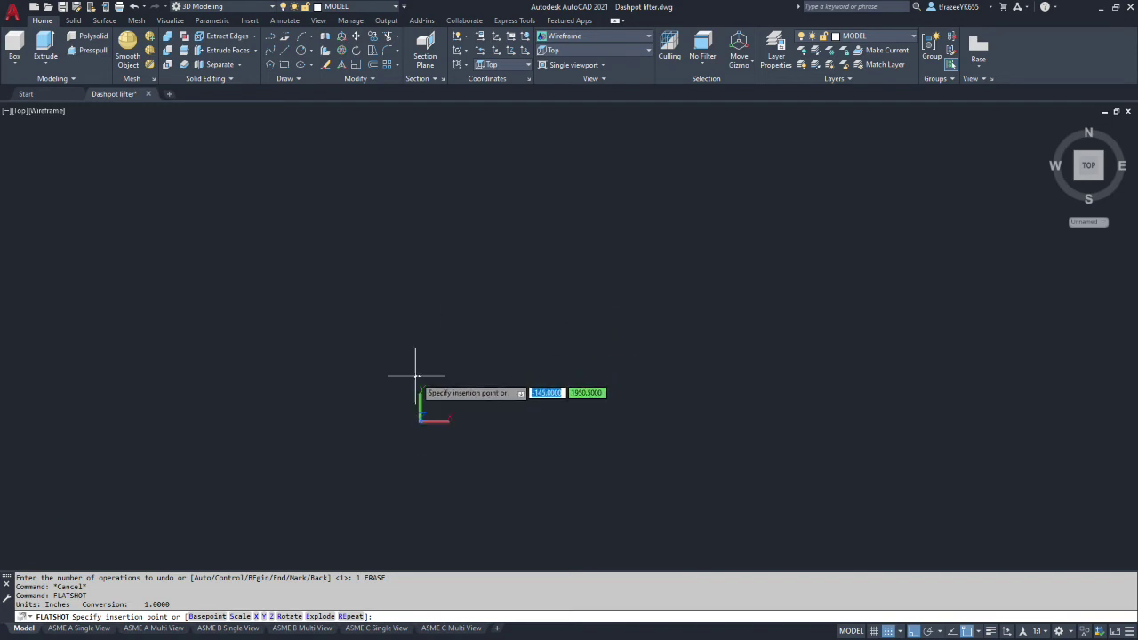
scroll(409, 388, up, 3)
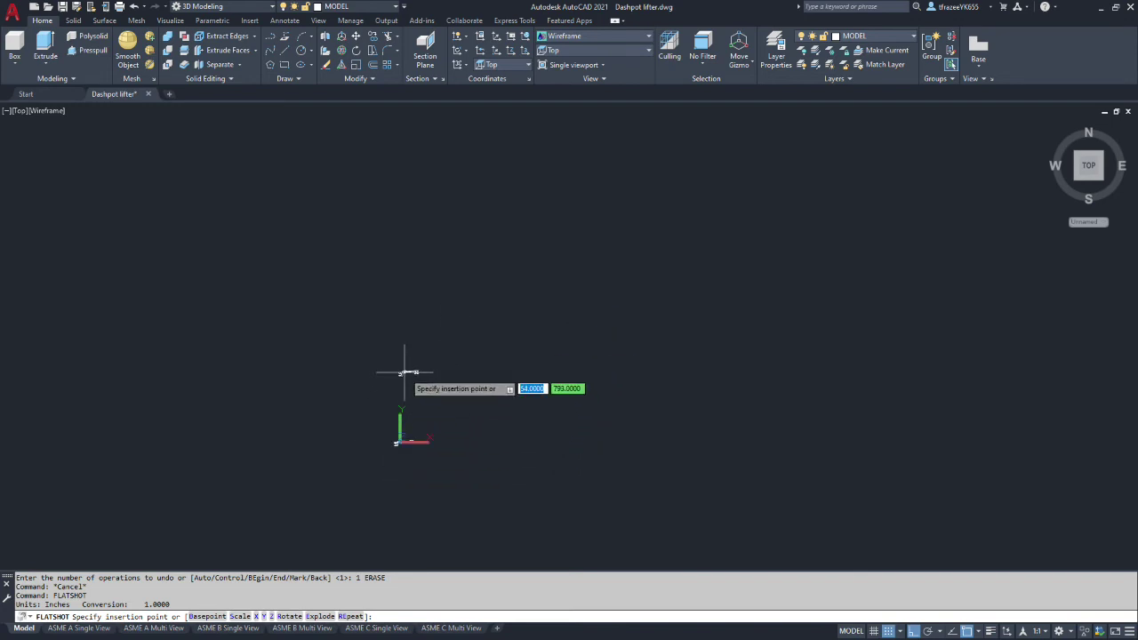
click(400, 383)
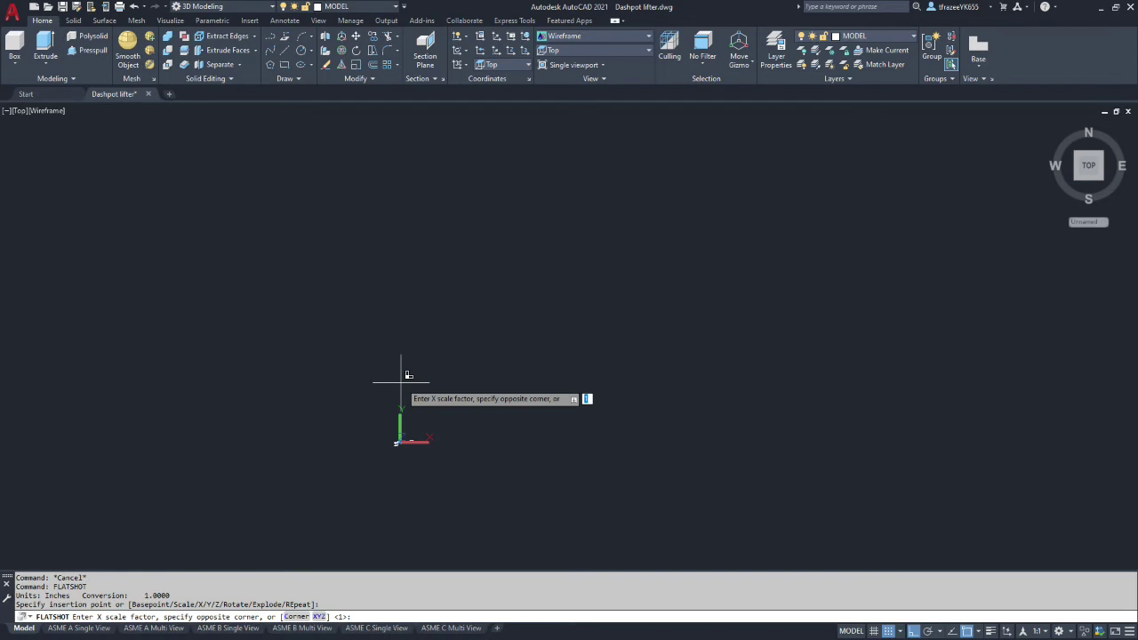
key(Return)
key(Return)
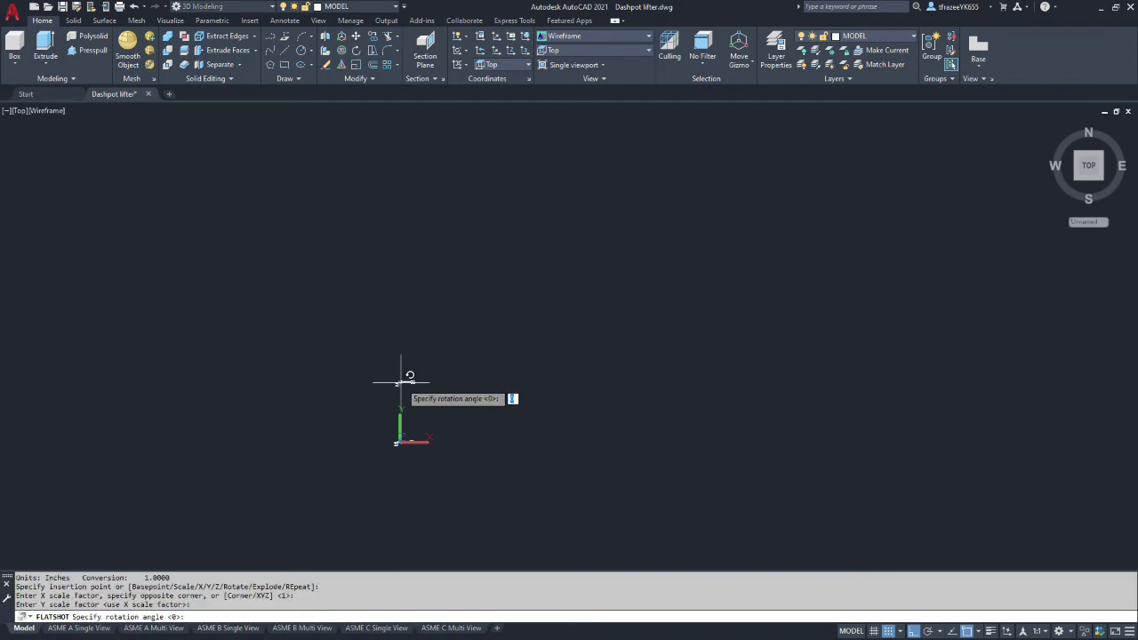
key(Return)
- Examine the lines of the flat top view and compare its placement with the solid lifter in an angled view
scroll(402, 384, up, 5)
scroll(413, 378, up, 3)
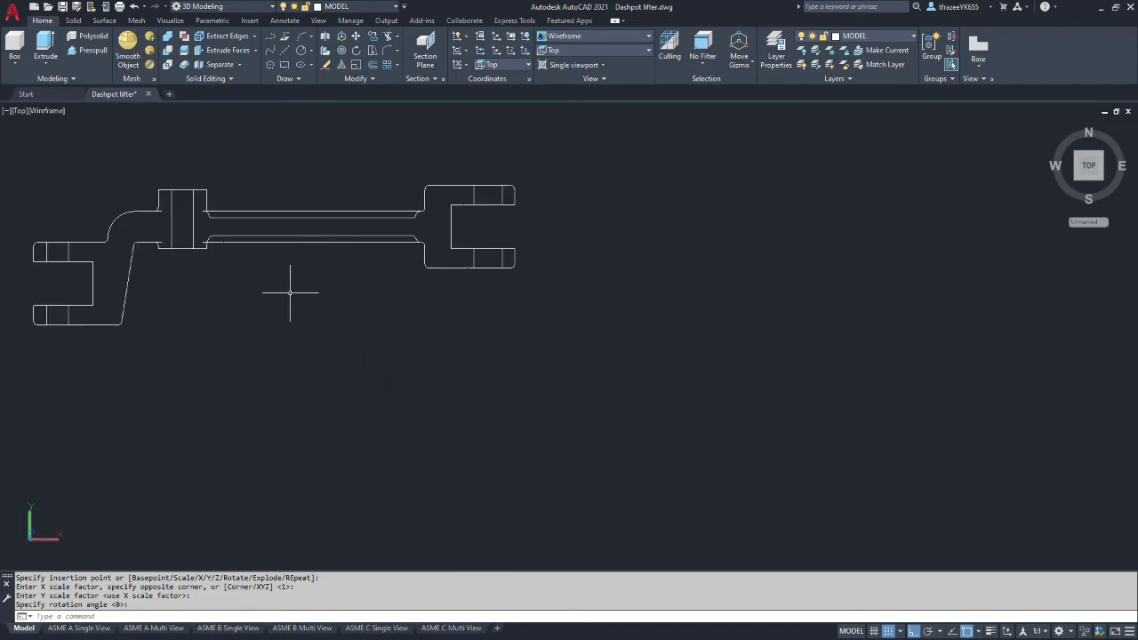
scroll(266, 216, up, 5)
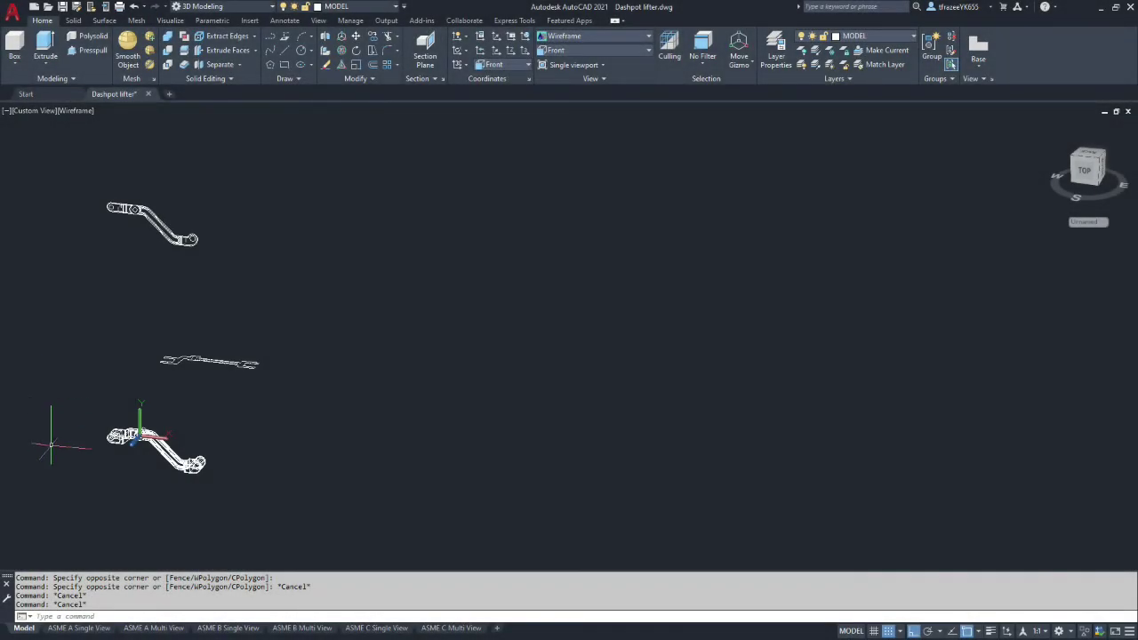
scroll(128, 460, up, 2)
scroll(128, 460, up, 5)
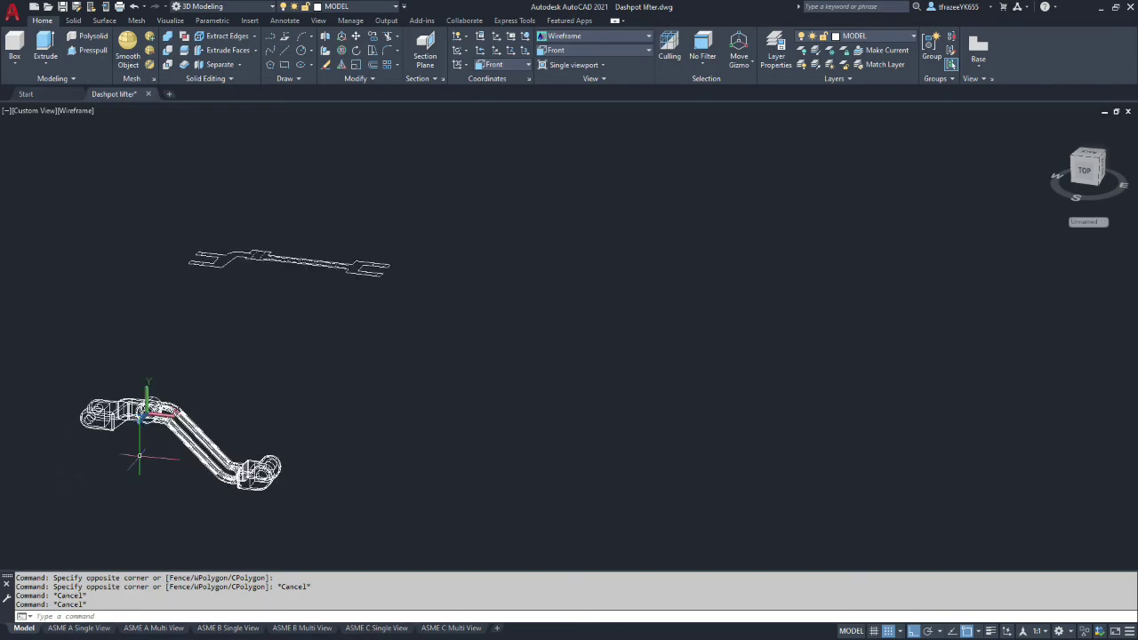
scroll(169, 436, up, 2)
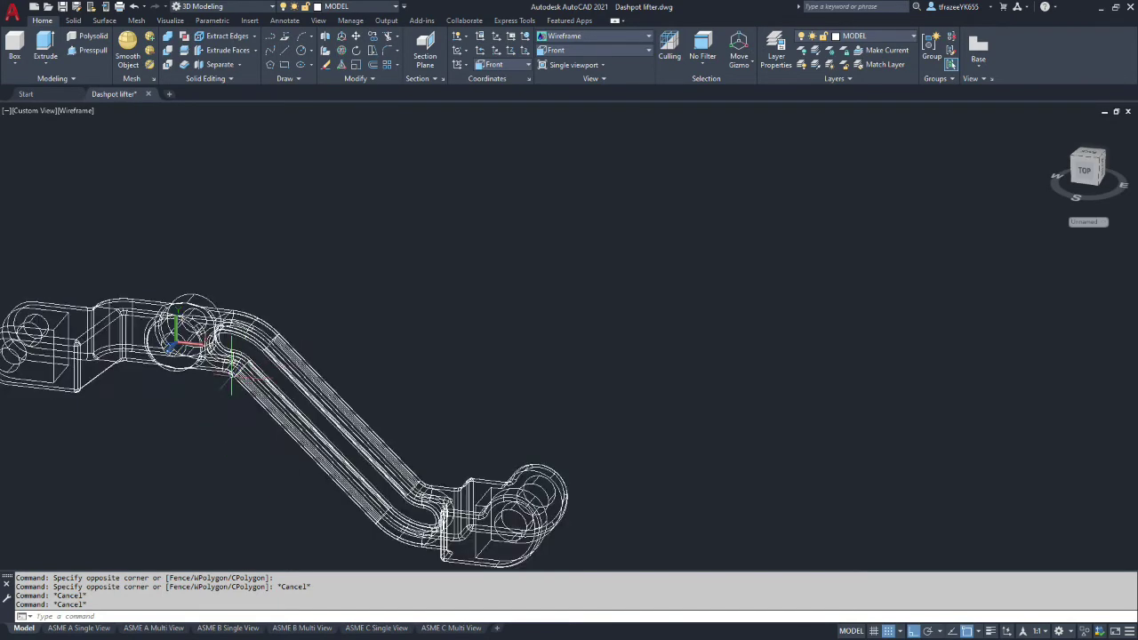
scroll(248, 348, down, 5)
scroll(238, 326, up, 6)
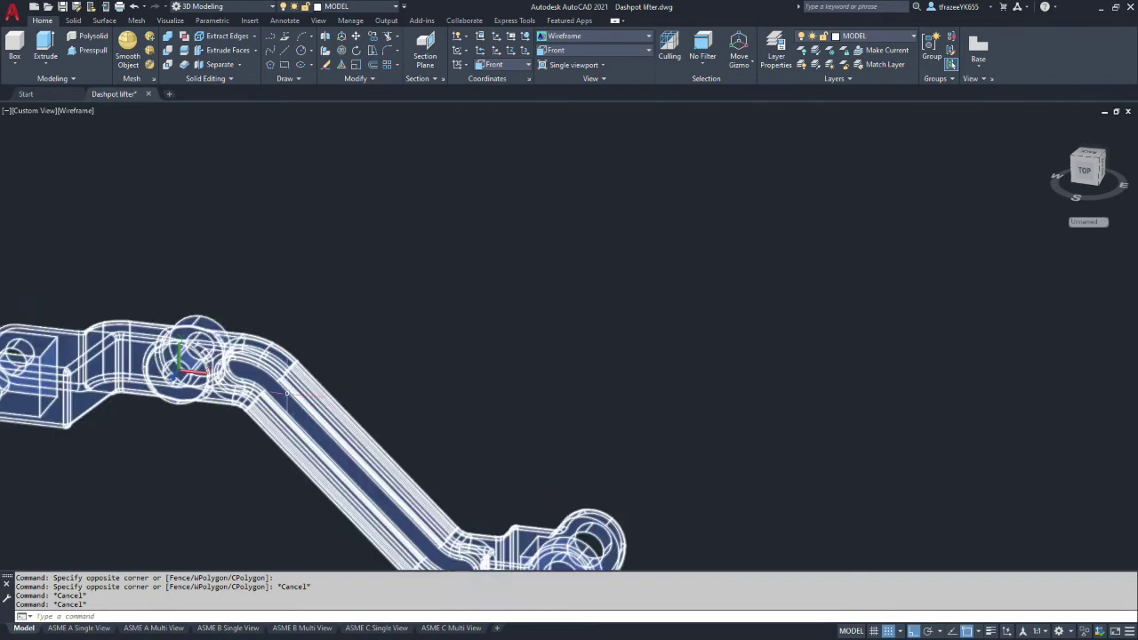
scroll(267, 471, up, 2)
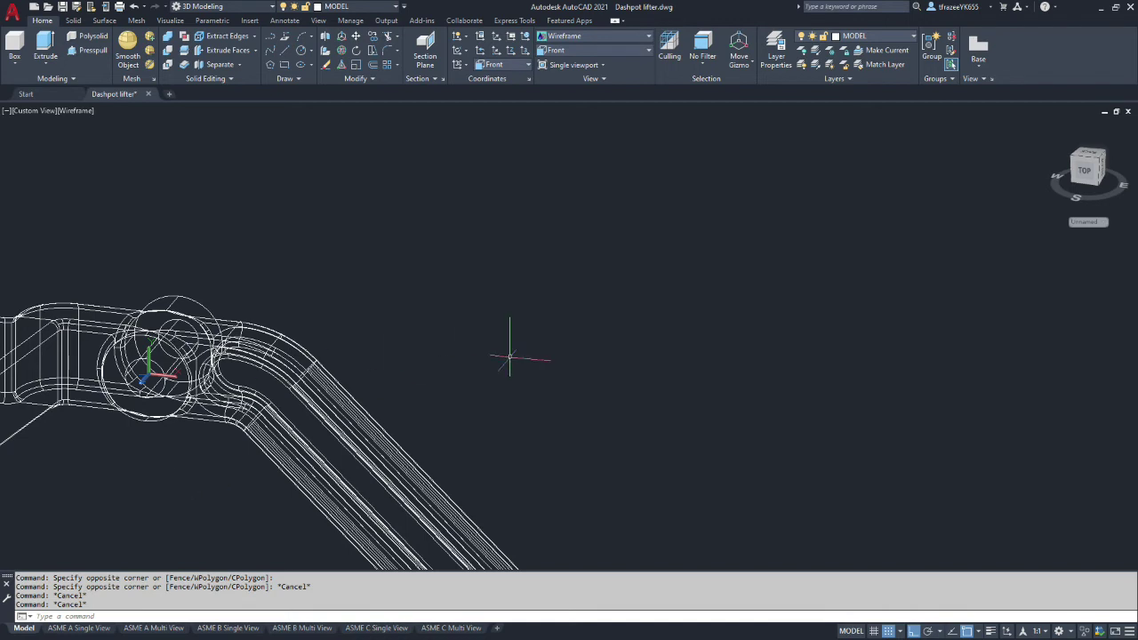
- Set the coordinate system to World and switch the model to the Front view
click(513, 65)
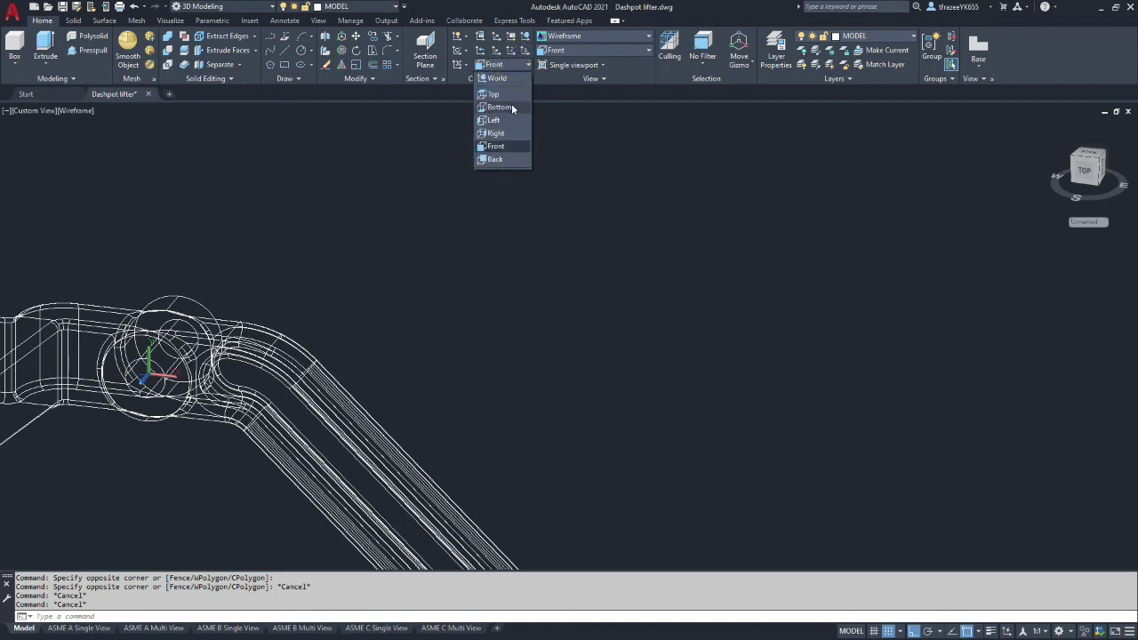
click(501, 80)
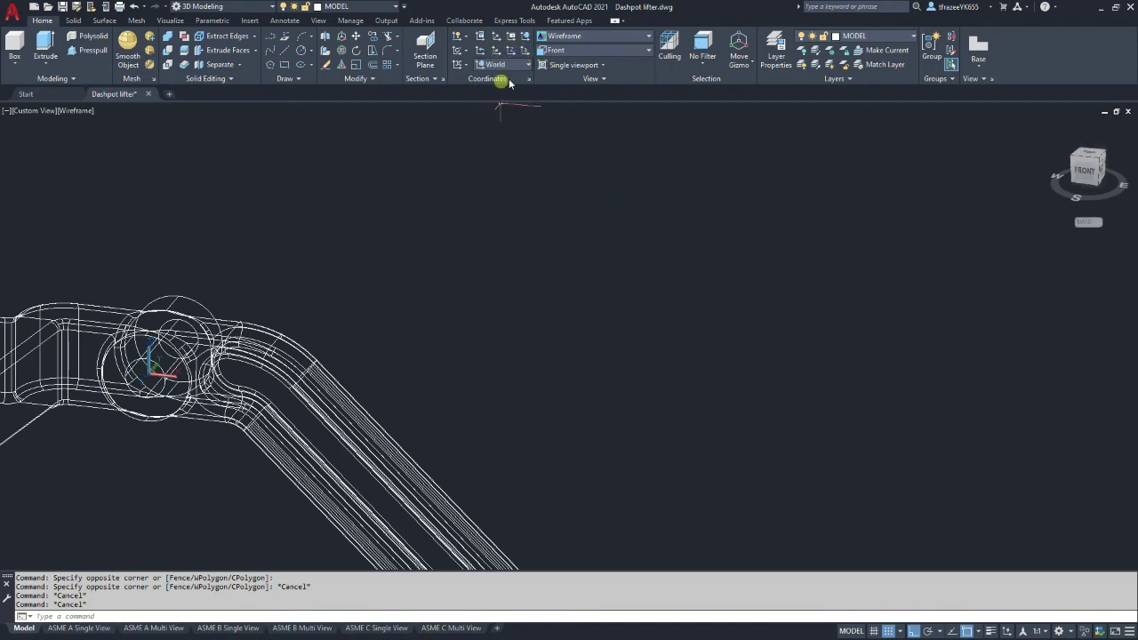
click(627, 49)
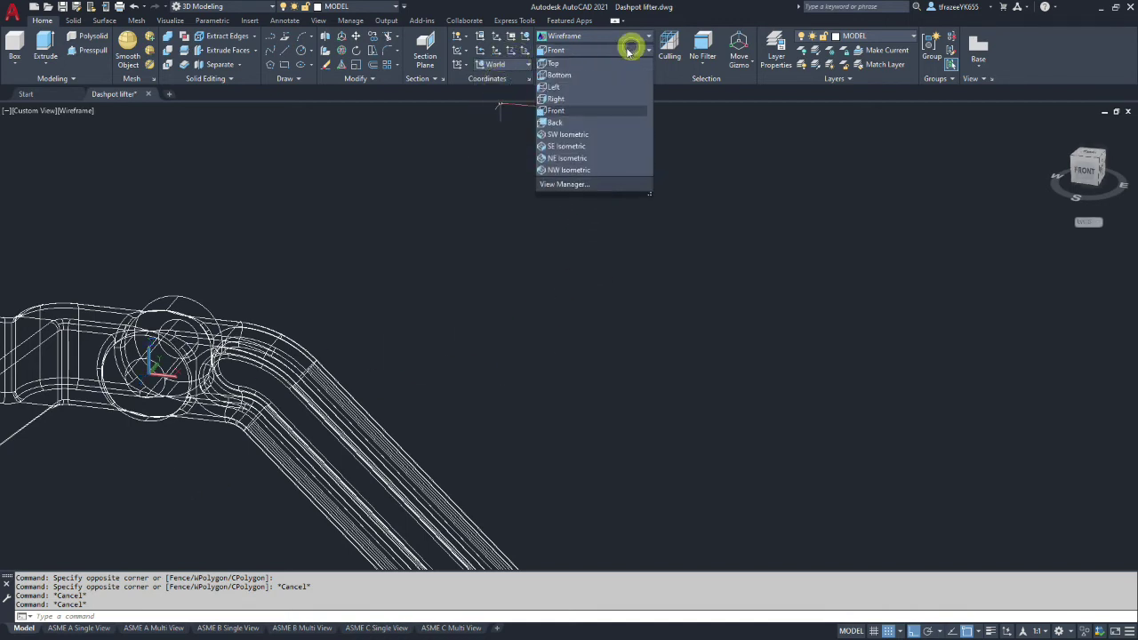
click(560, 111)
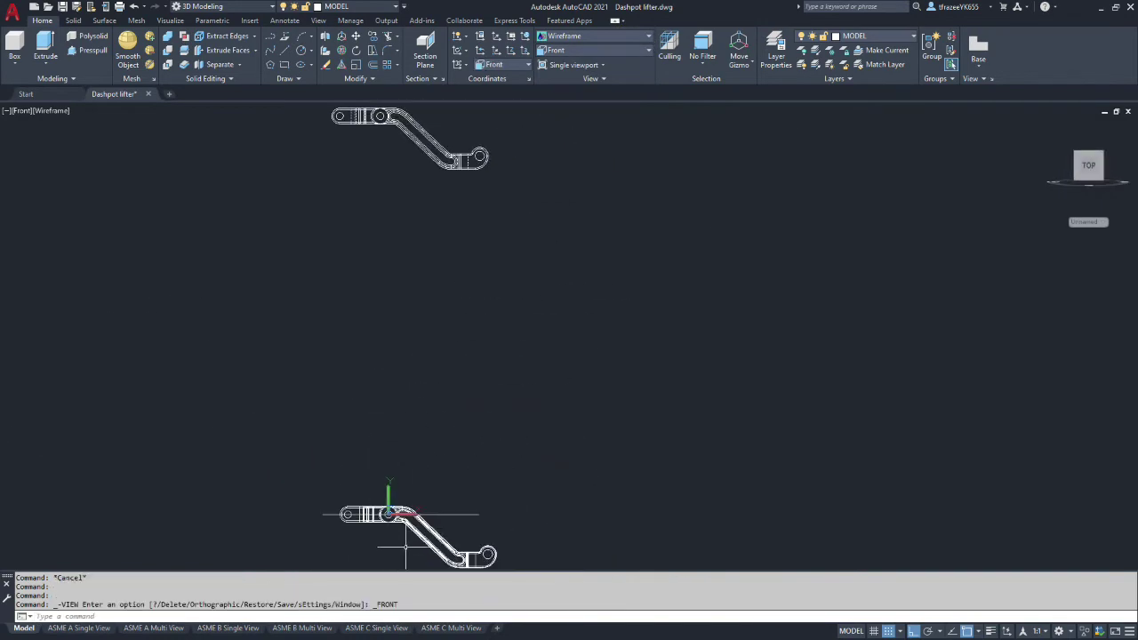
- Examine the solid lifter's angled arm and the flat view beside it from a slightly tilted front viewpoint
scroll(404, 547, up, 8)
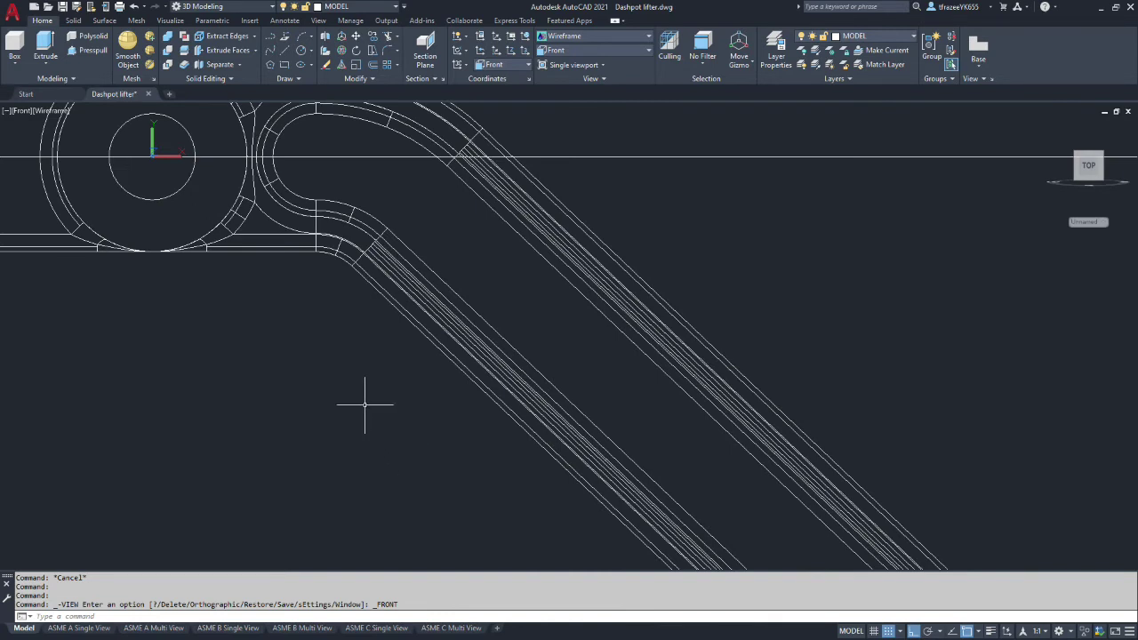
shift+middle_drag(377, 411, 375, 404)
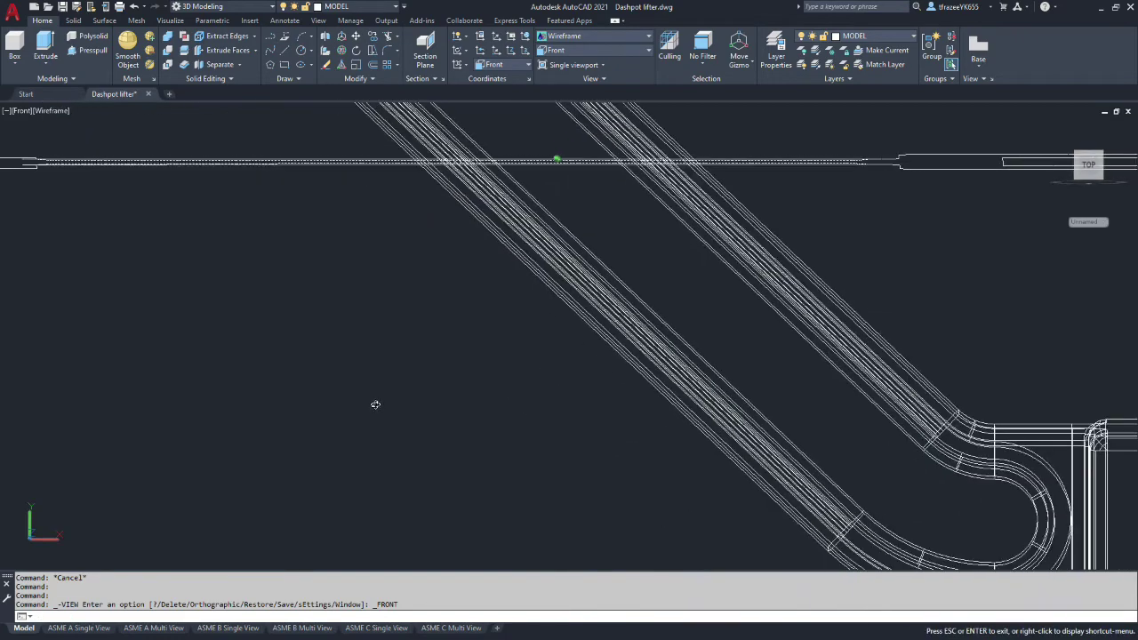
scroll(374, 402, down, 6)
shift+middle_drag(367, 350, 361, 337)
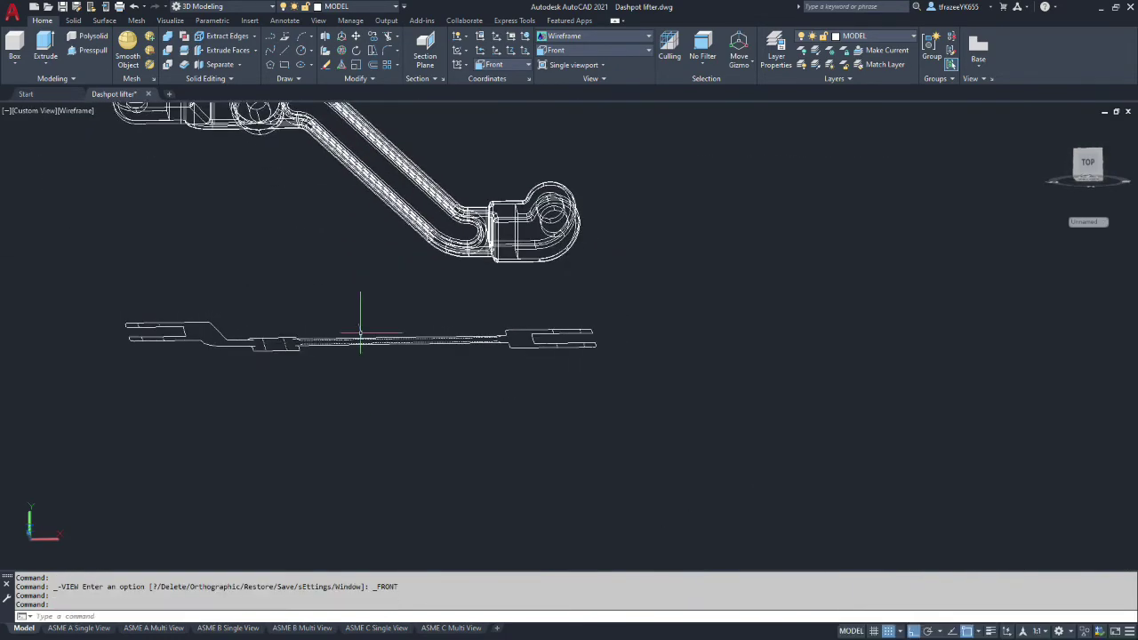
scroll(360, 338, up, 2)
scroll(358, 338, down, 7)
scroll(331, 256, up, 6)
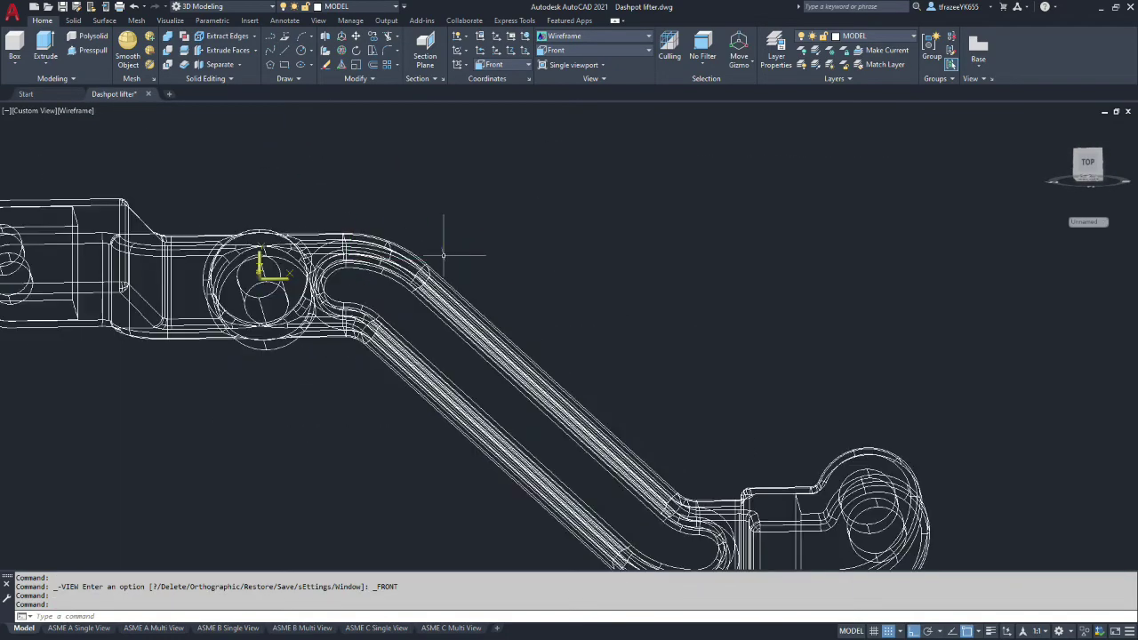
scroll(445, 245, up, 3)
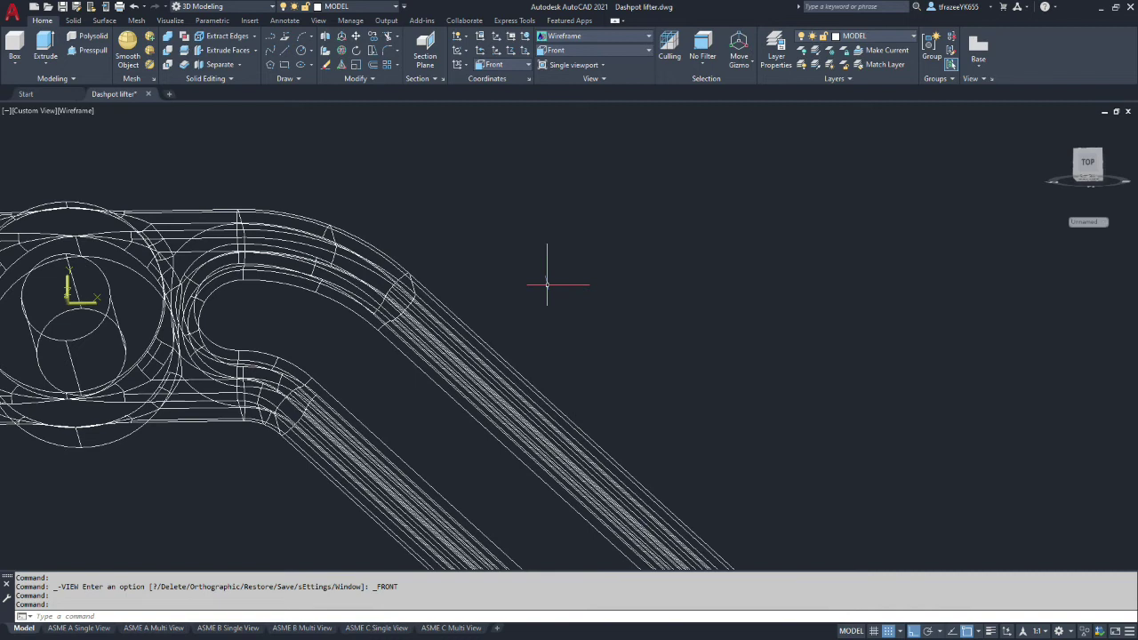
- Begin a drawn section plane with snap and ortho off, starting at the edge endpoint where the arm's upper rail meets the bend
click(425, 45)
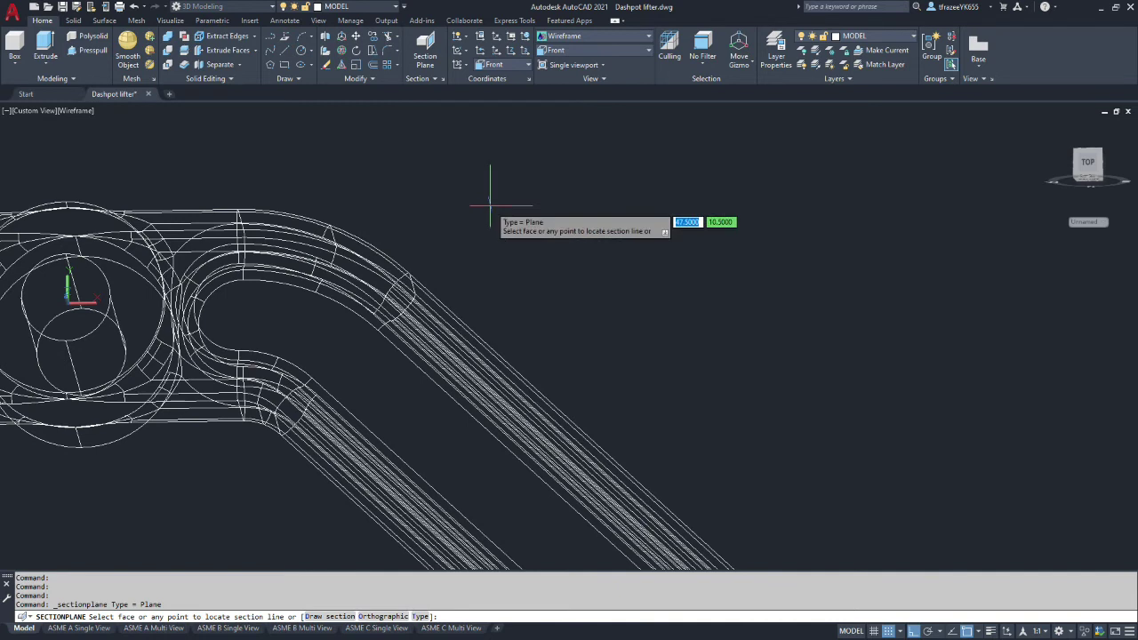
text(d)
key(Return)
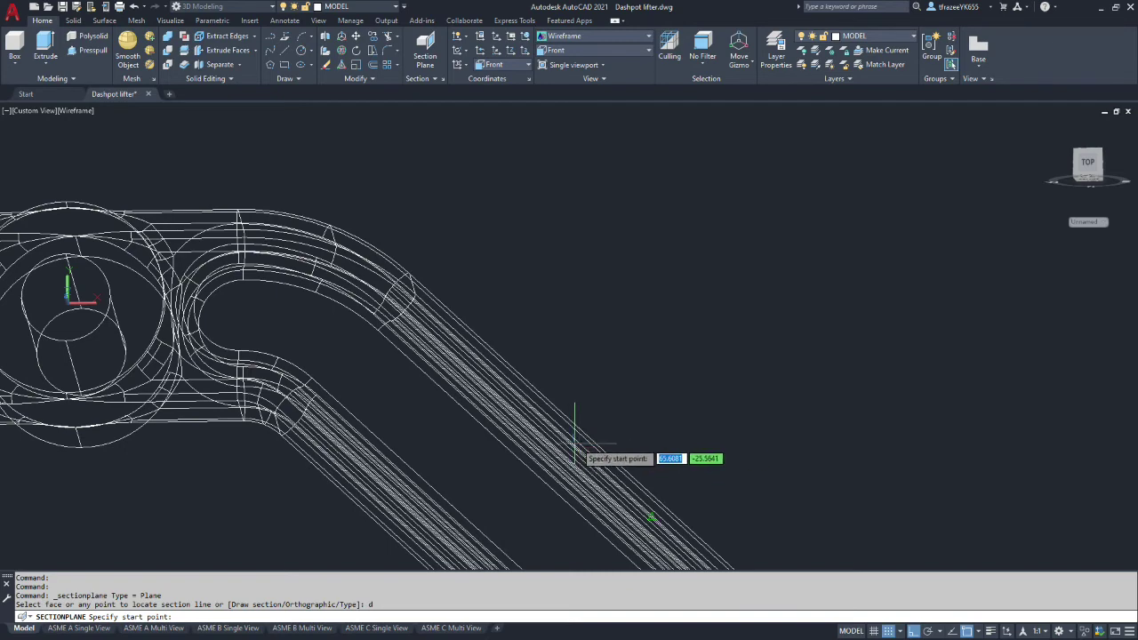
scroll(387, 241, up, 4)
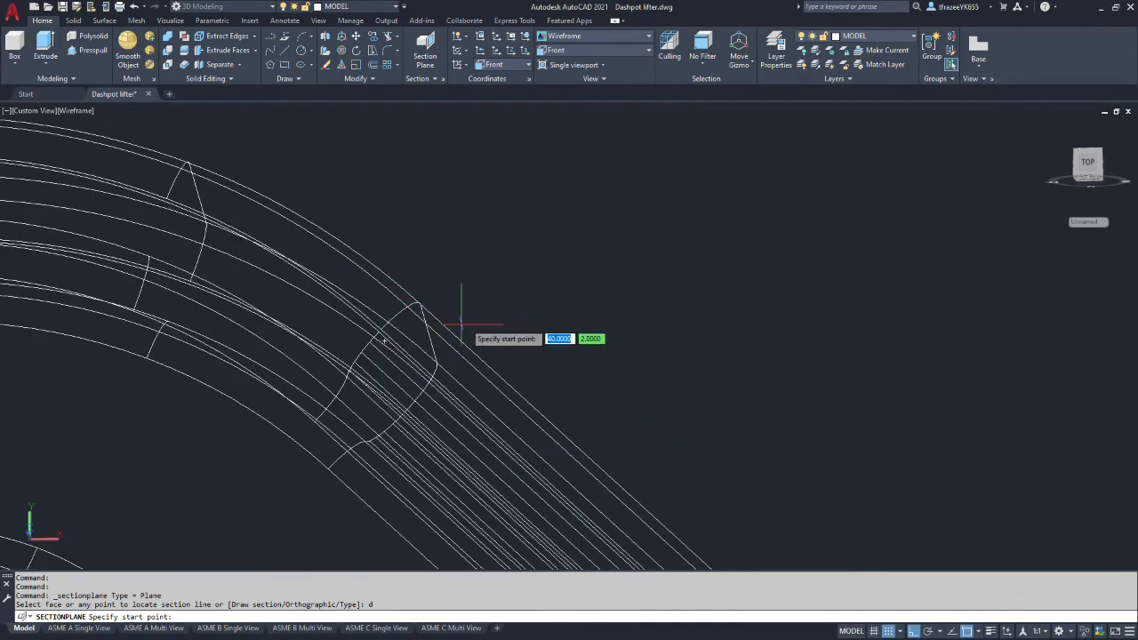
scroll(435, 364, up, 1)
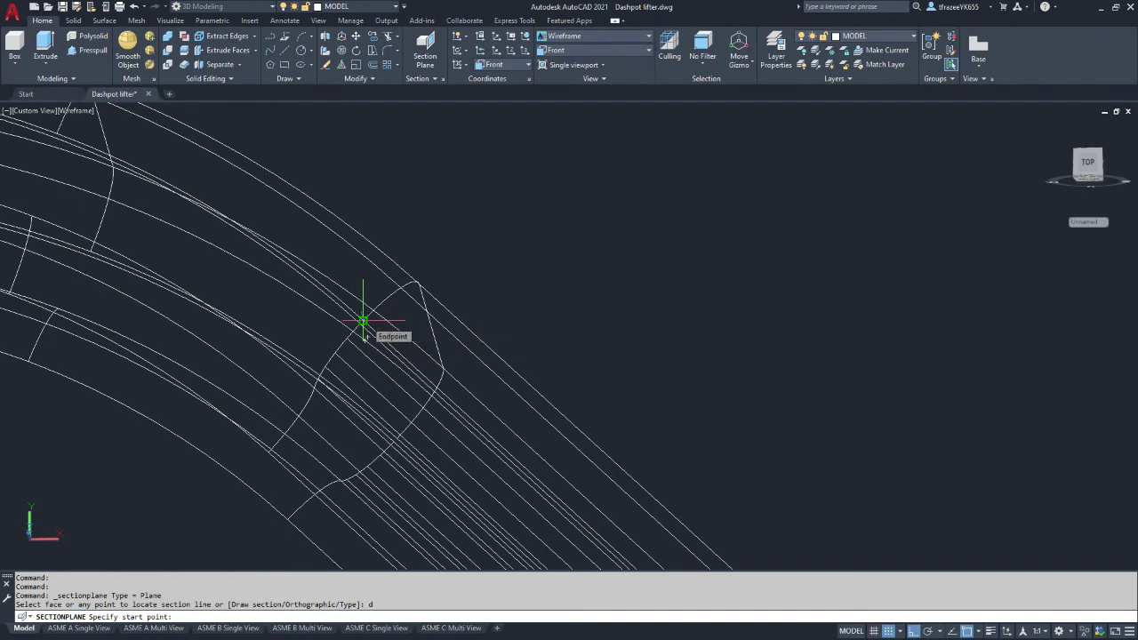
click(888, 631)
click(913, 631)
click(979, 631)
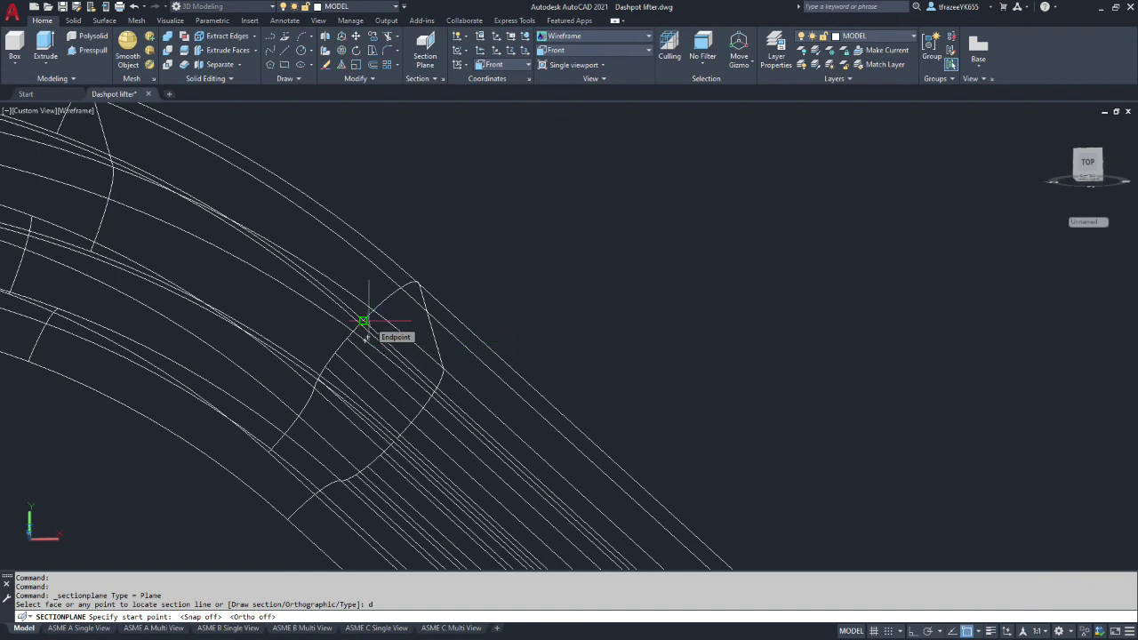
click(363, 321)
- End the section line at the matching edge endpoint on the arm's lower rail and save the drawing
scroll(330, 343, down, 3)
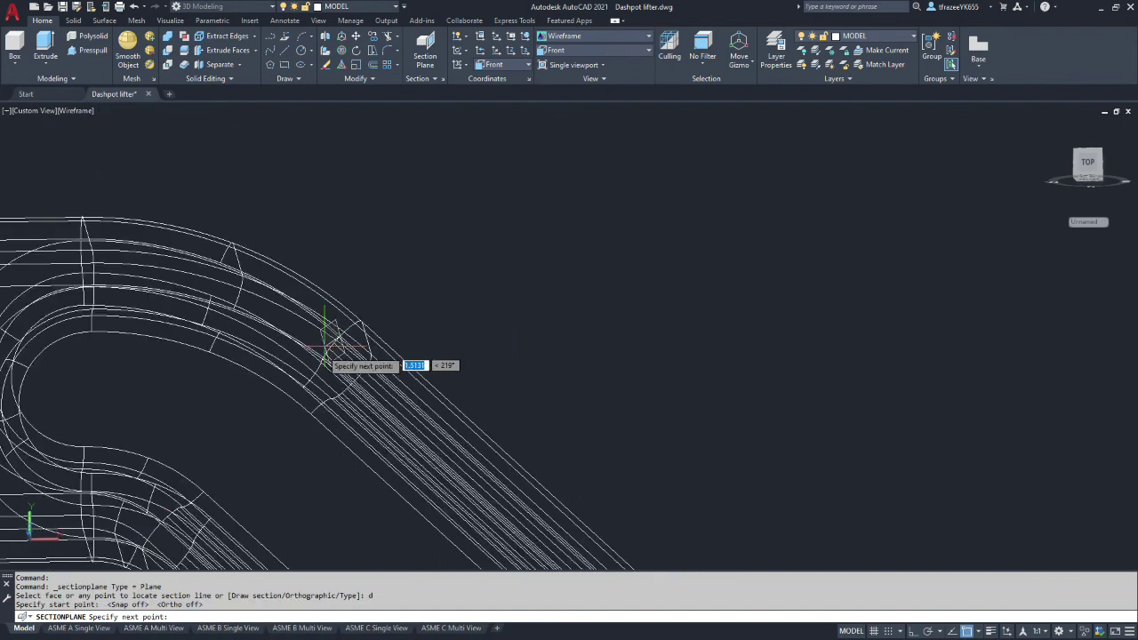
scroll(309, 393, down, 2)
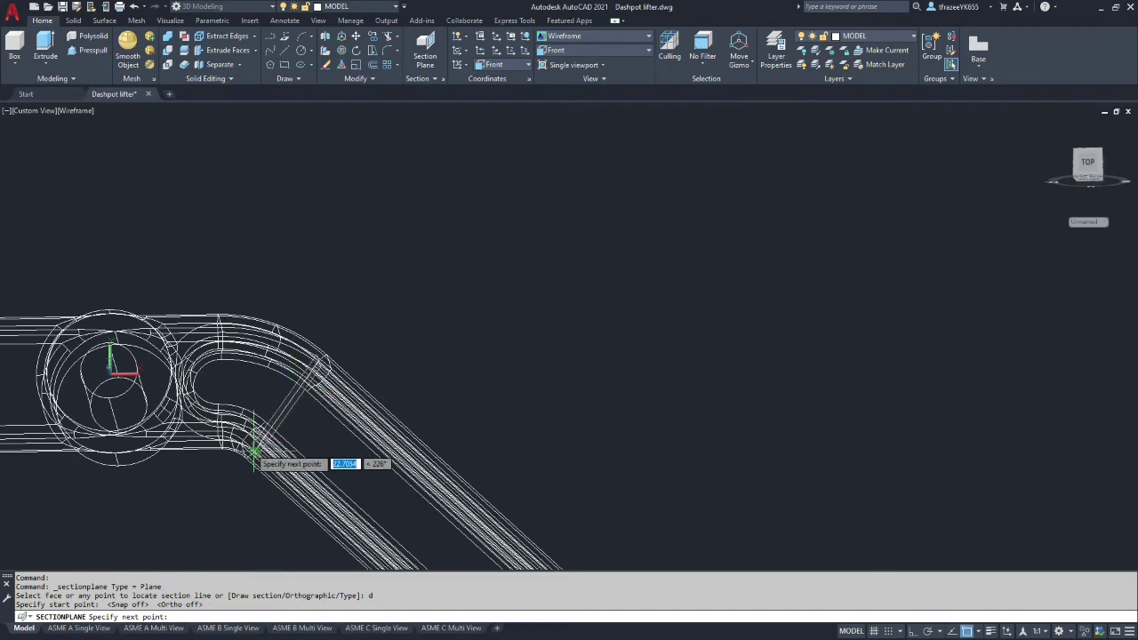
scroll(254, 456, up, 4)
scroll(225, 356, up, 3)
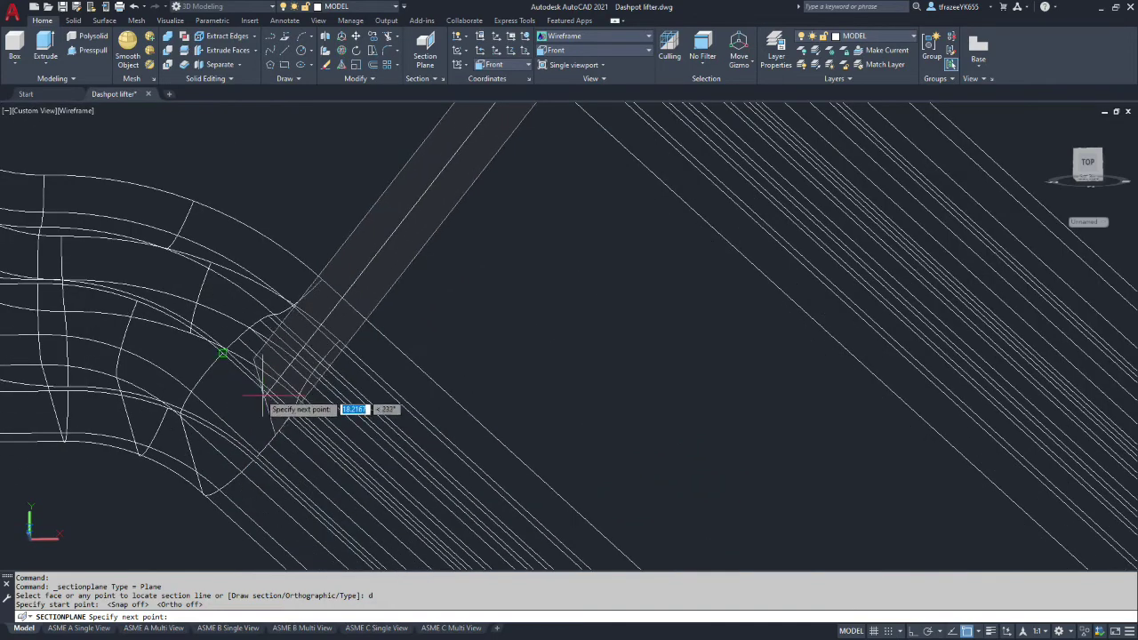
click(223, 354)
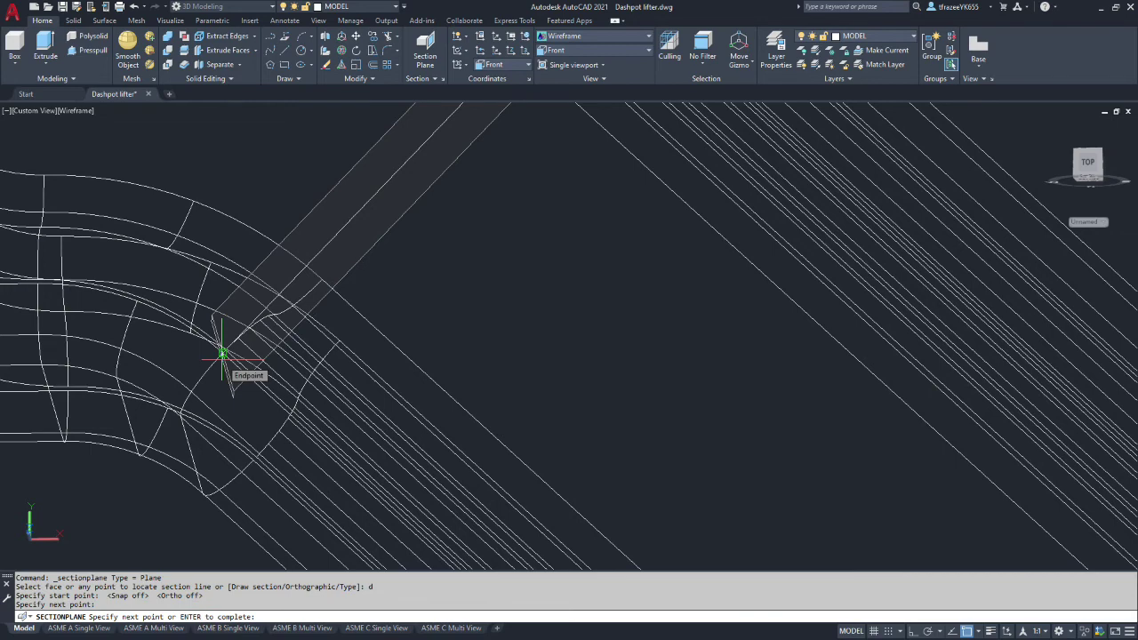
key(Return)
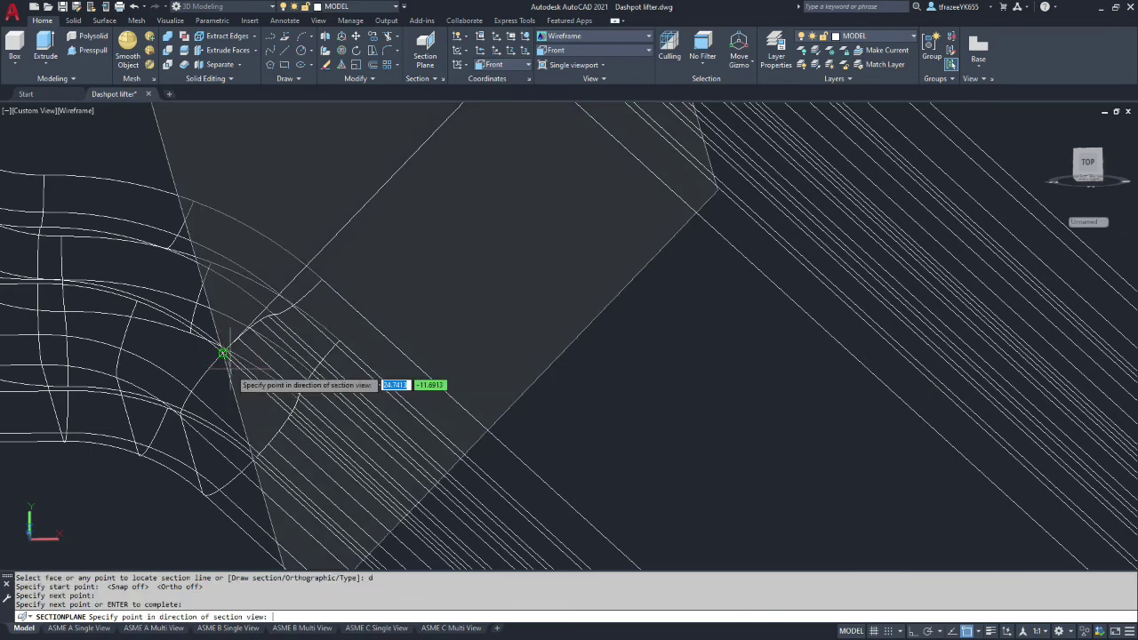
scroll(281, 292, down, 3)
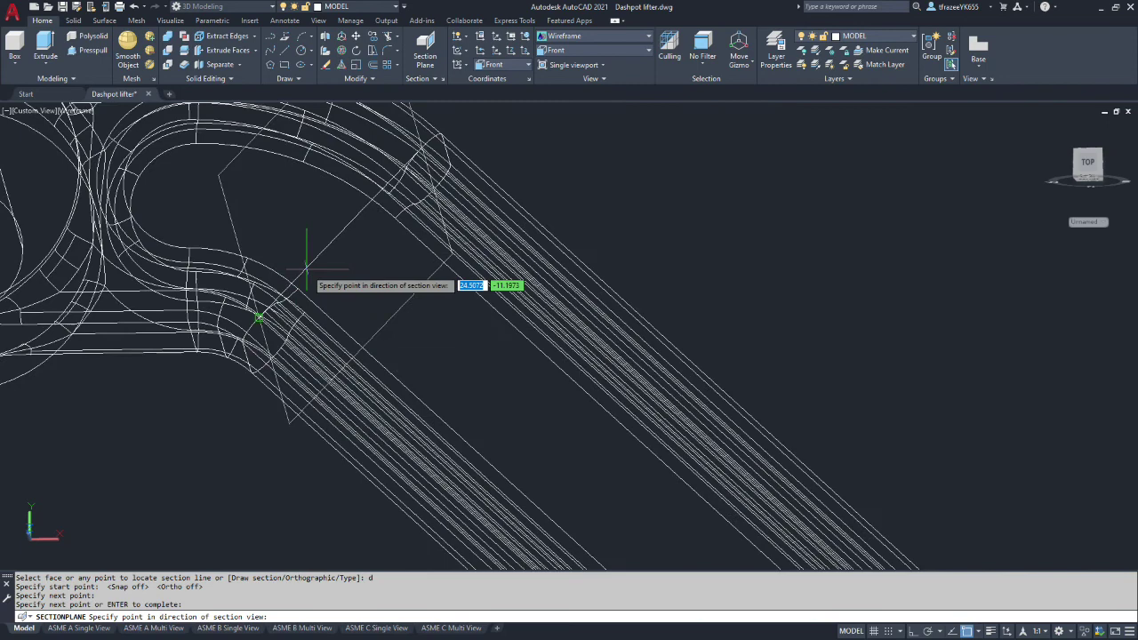
scroll(307, 267, down, 3)
scroll(347, 241, up, 2)
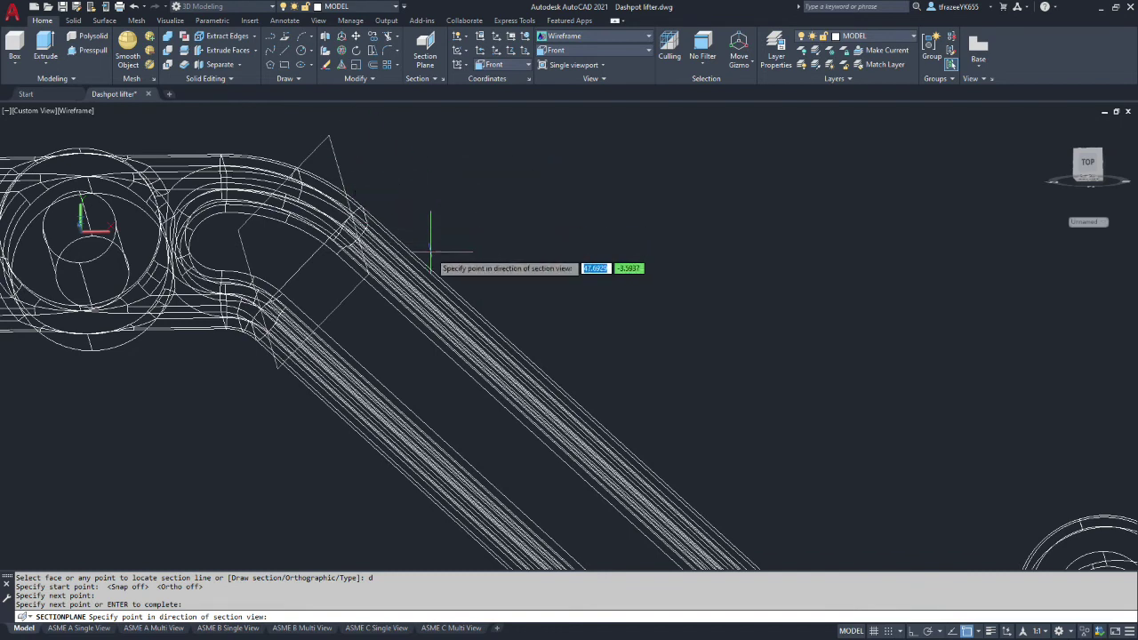
click(62, 6)
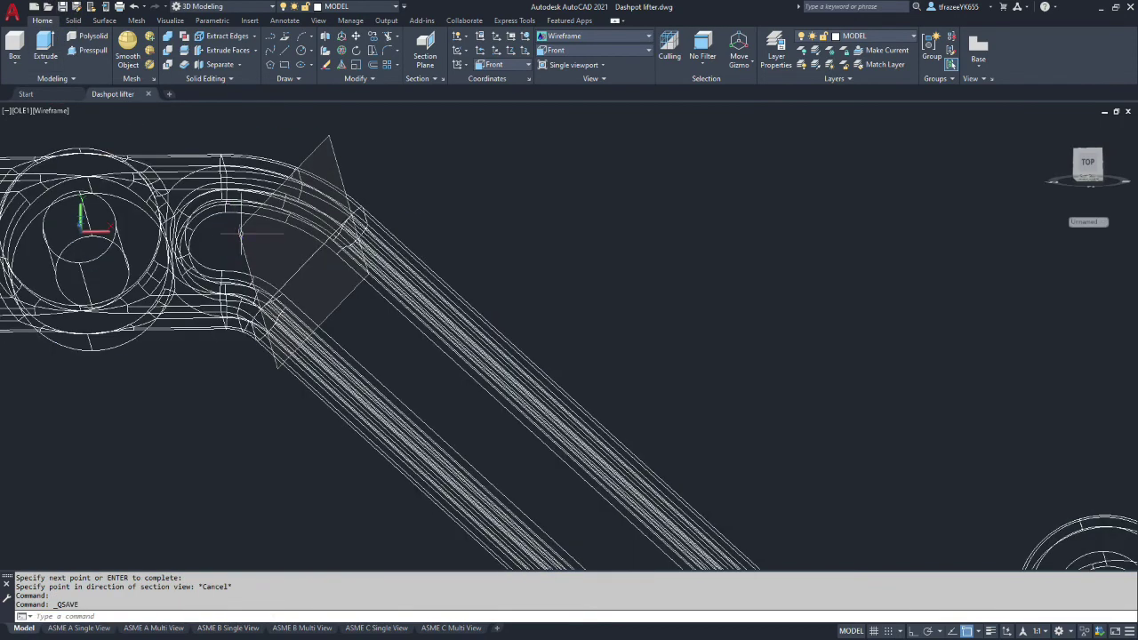
click(240, 234)
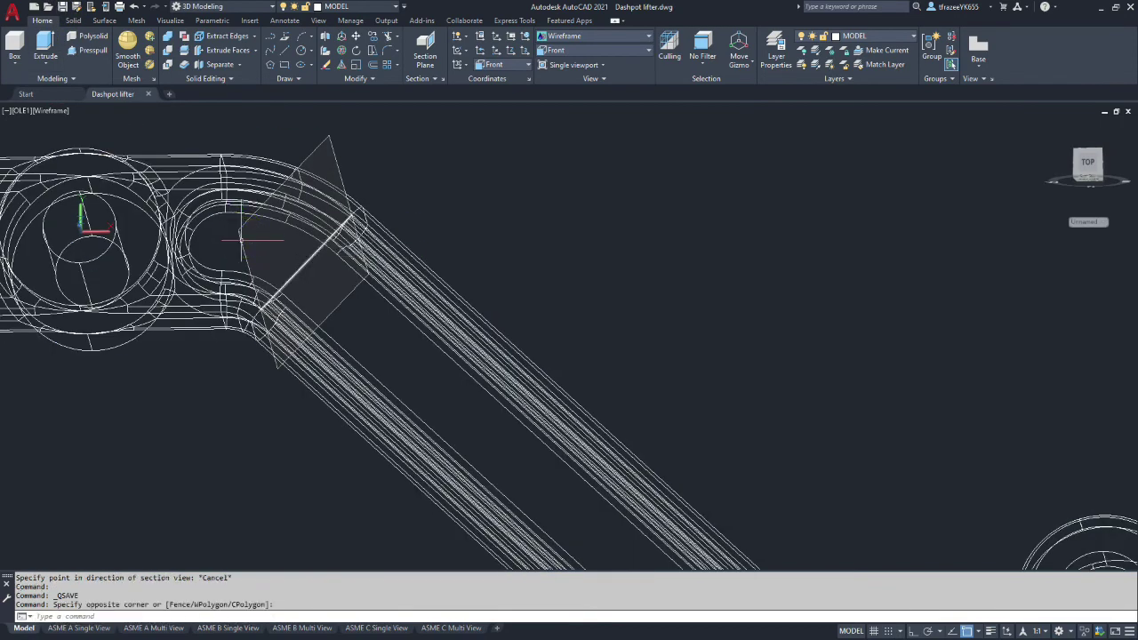
key(Escape)
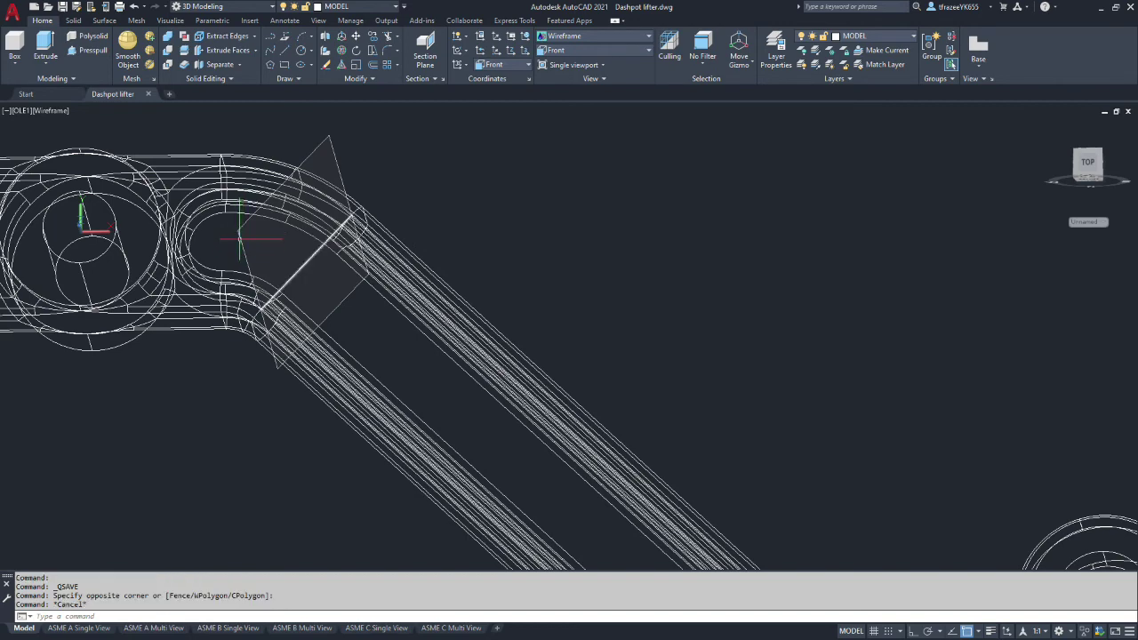
click(342, 231)
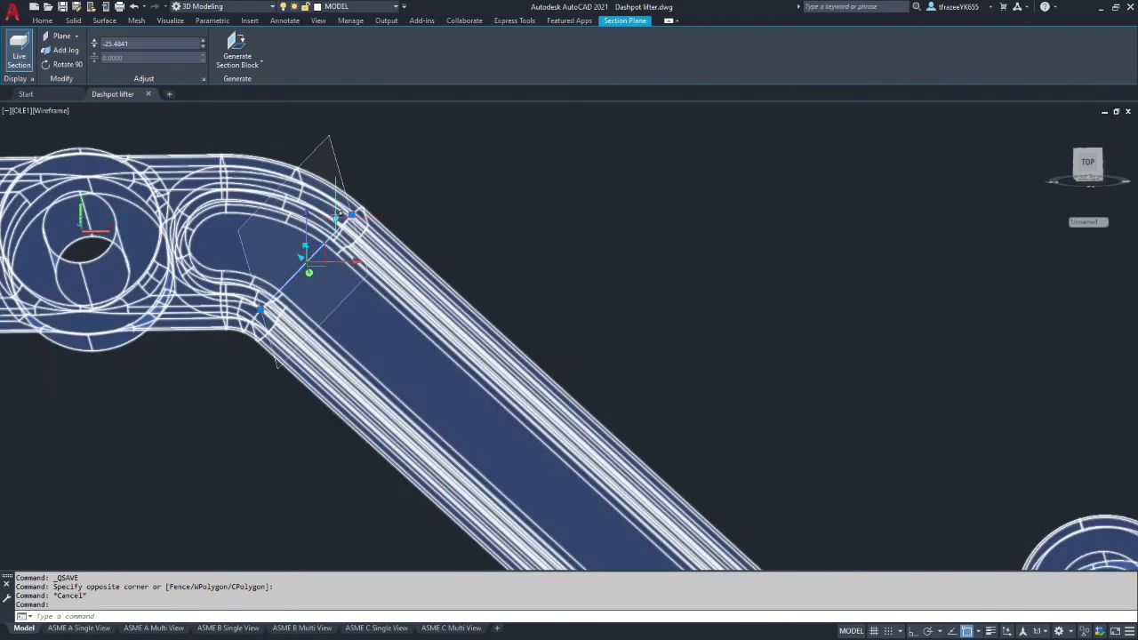
right_click(342, 216)
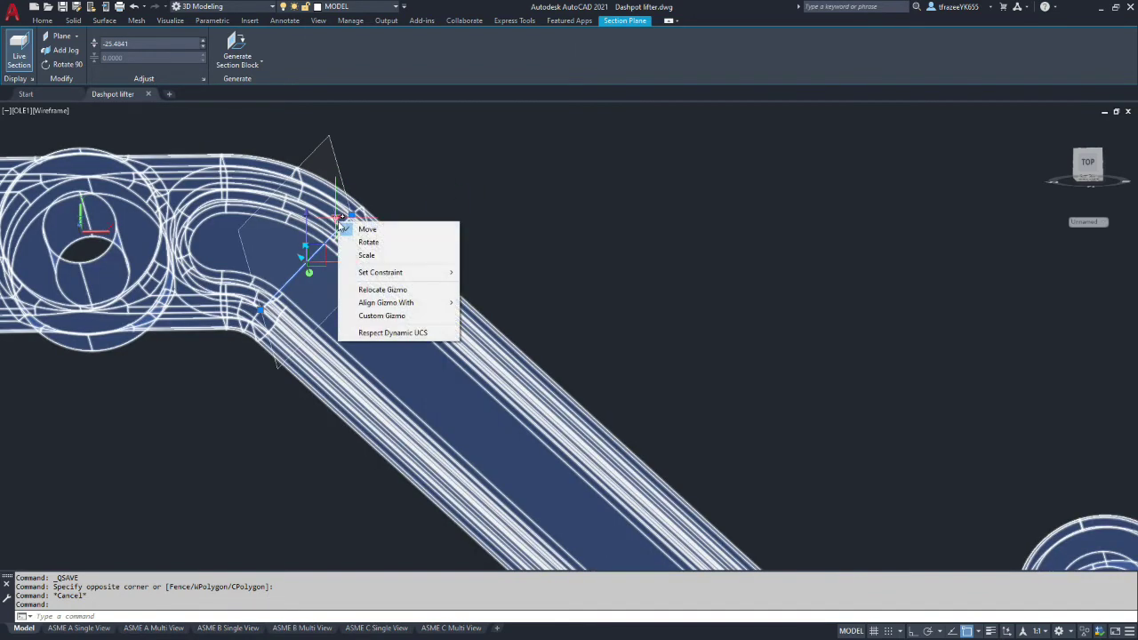
click(366, 229)
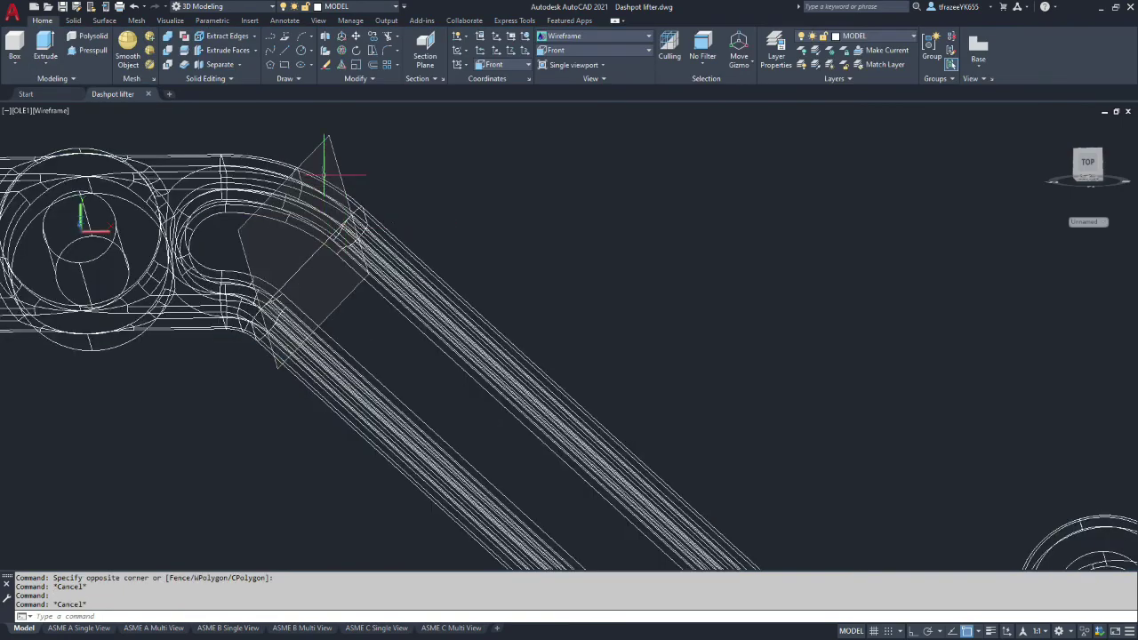
- Select the section plane across the arm's bend in a tilted view and turn object snap off
shift+middle_drag(431, 295, 405, 251)
click(344, 224)
key(Escape)
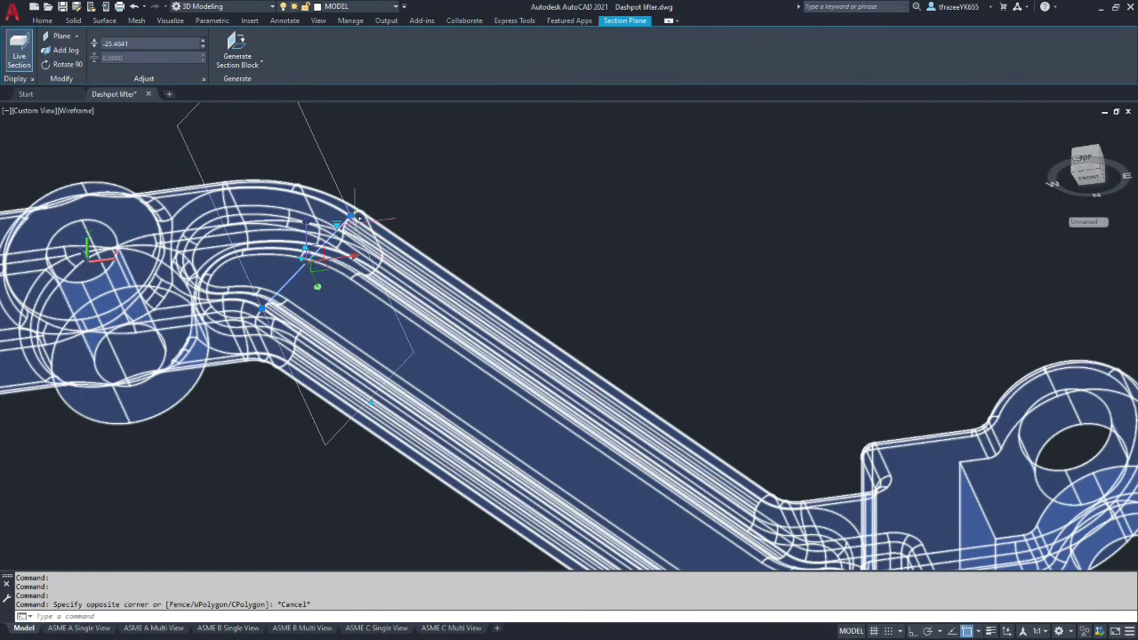
scroll(344, 222, up, 5)
right_click(305, 227)
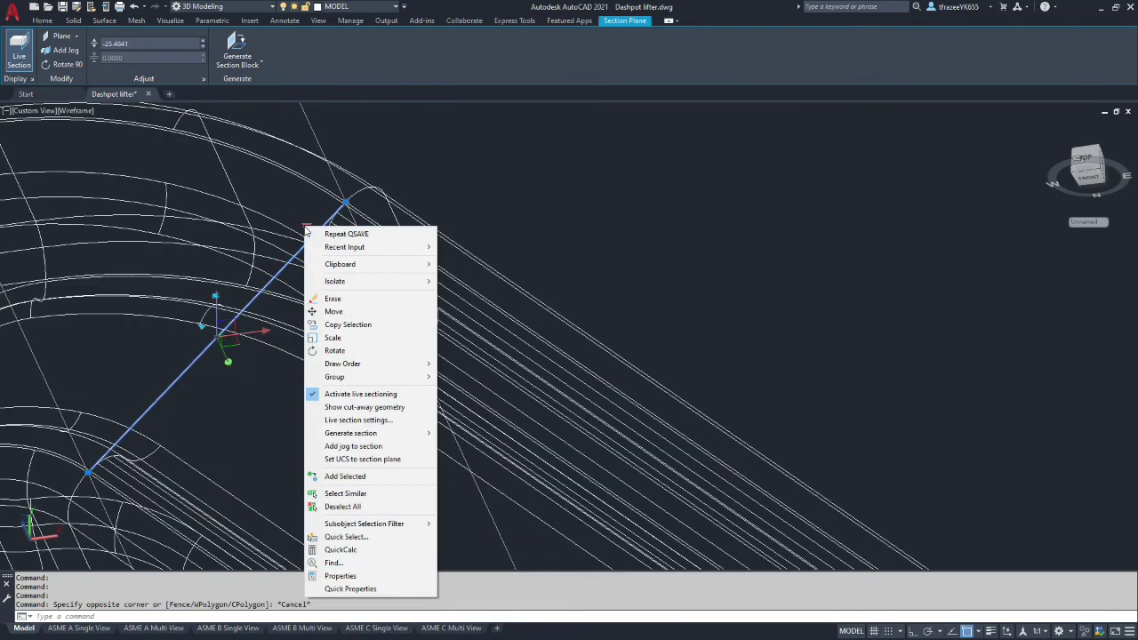
click(510, 198)
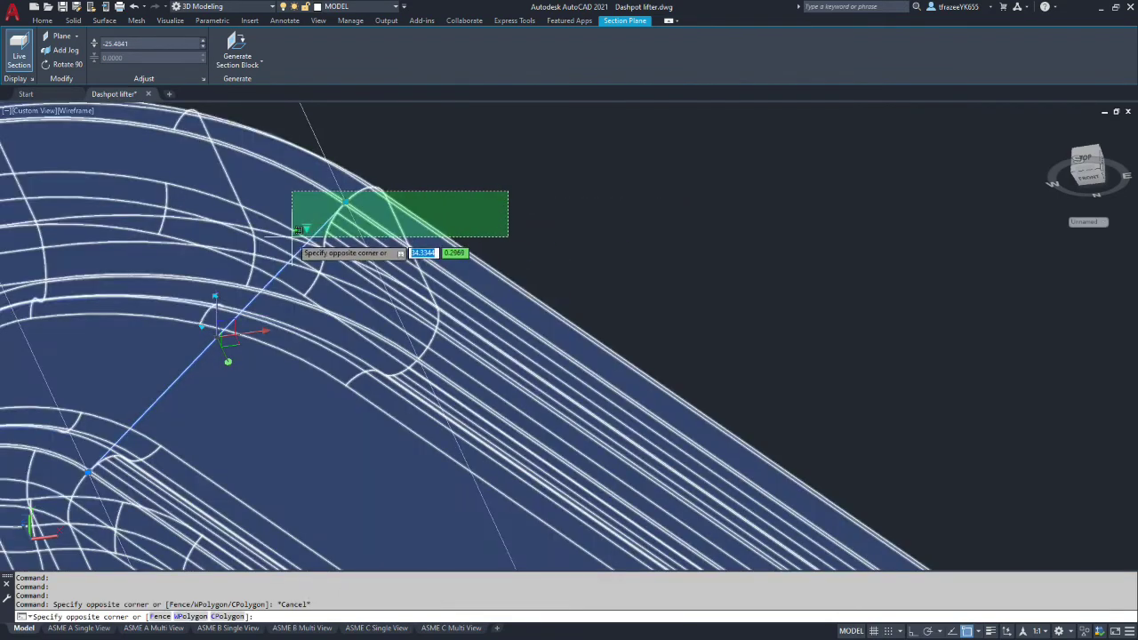
scroll(423, 225, up, 3)
key(Escape)
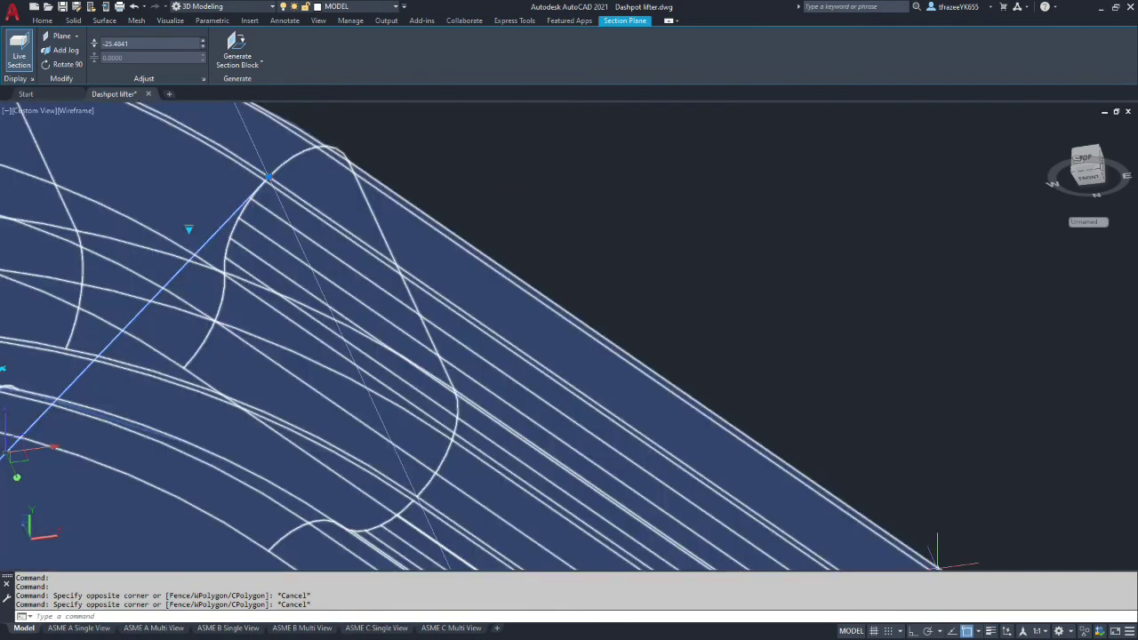
click(968, 632)
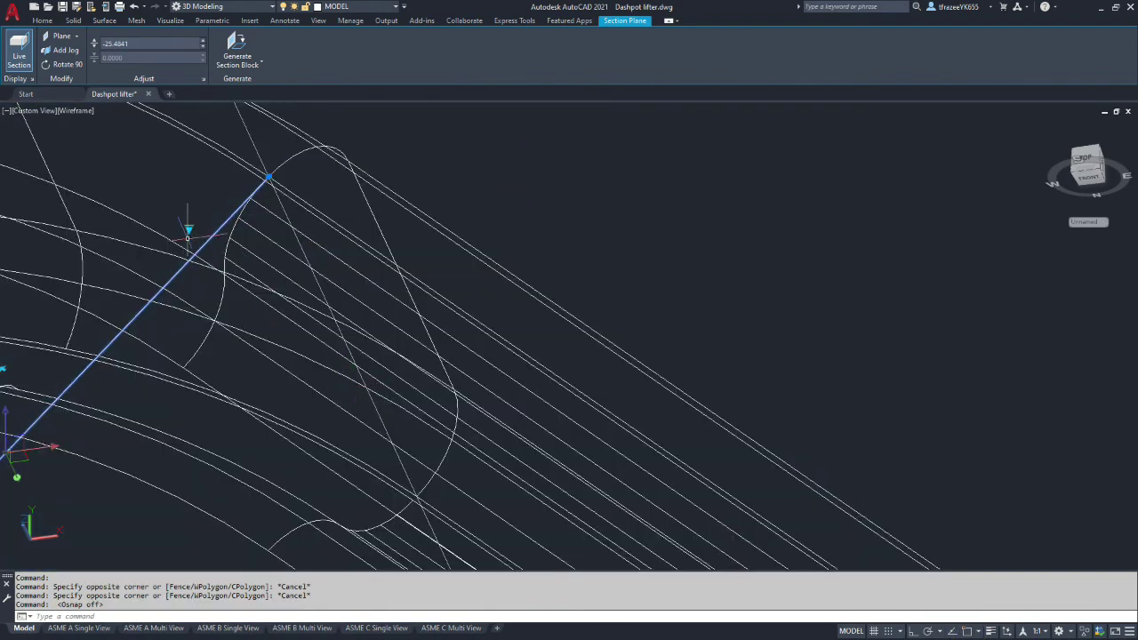
- Start generating a 2D/3D section block from the selected section plane and open its section settings
right_click(188, 229)
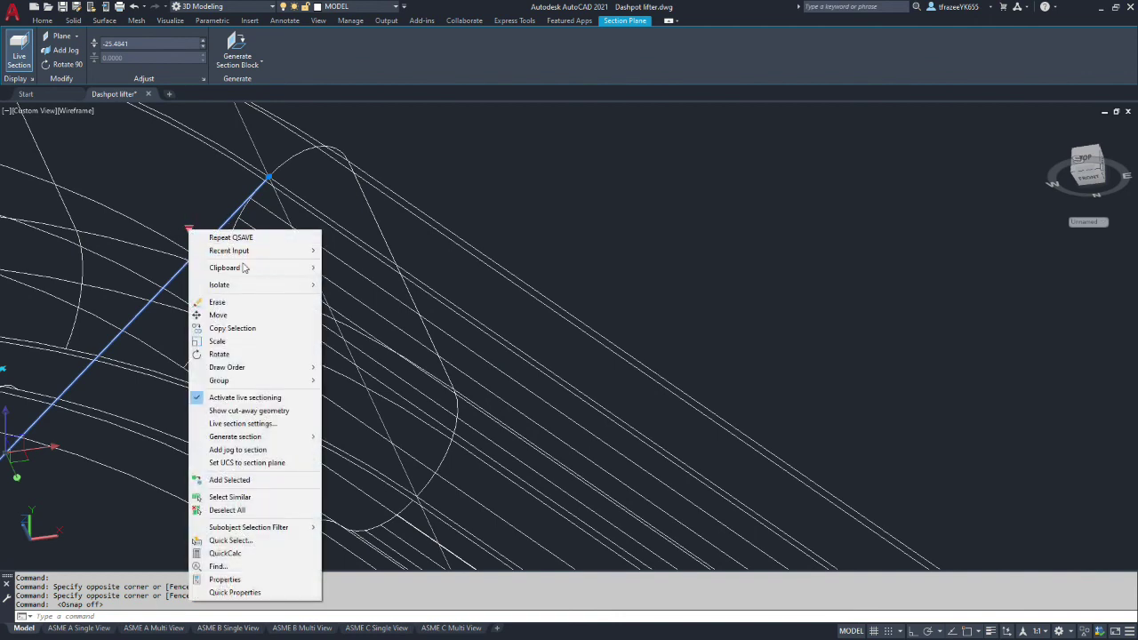
mouse_move(256, 436)
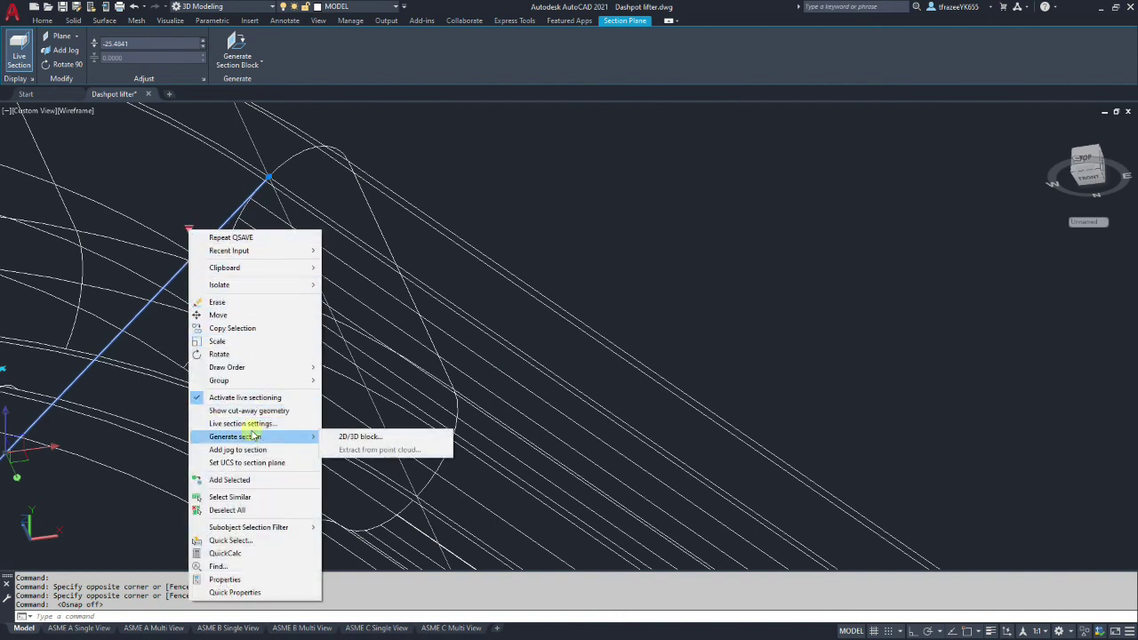
click(356, 438)
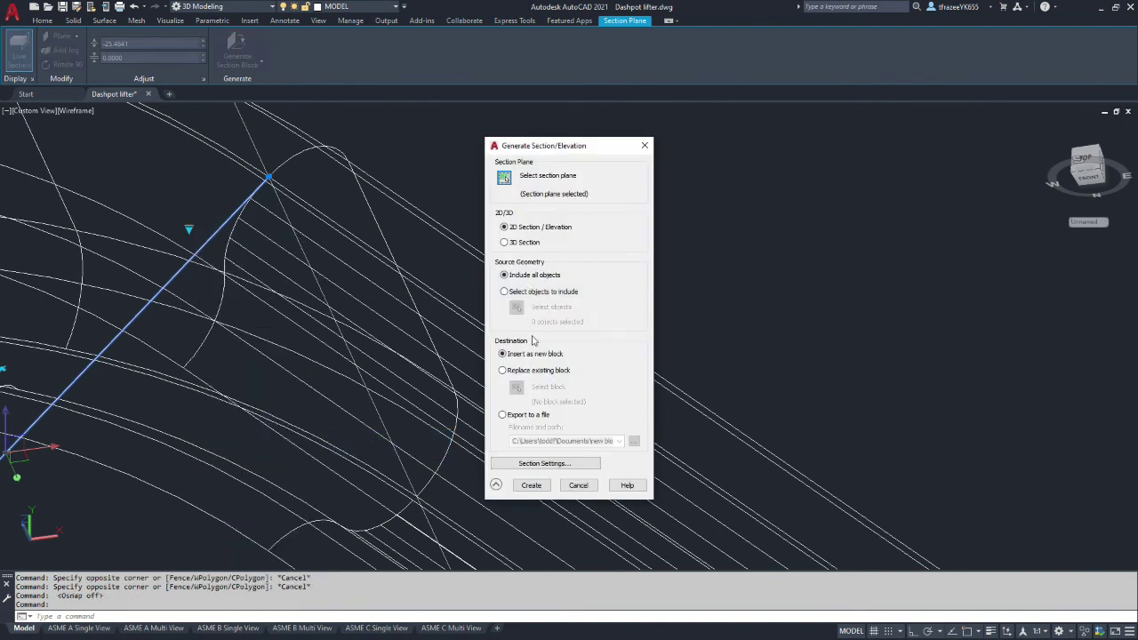
click(496, 485)
click(496, 265)
click(545, 463)
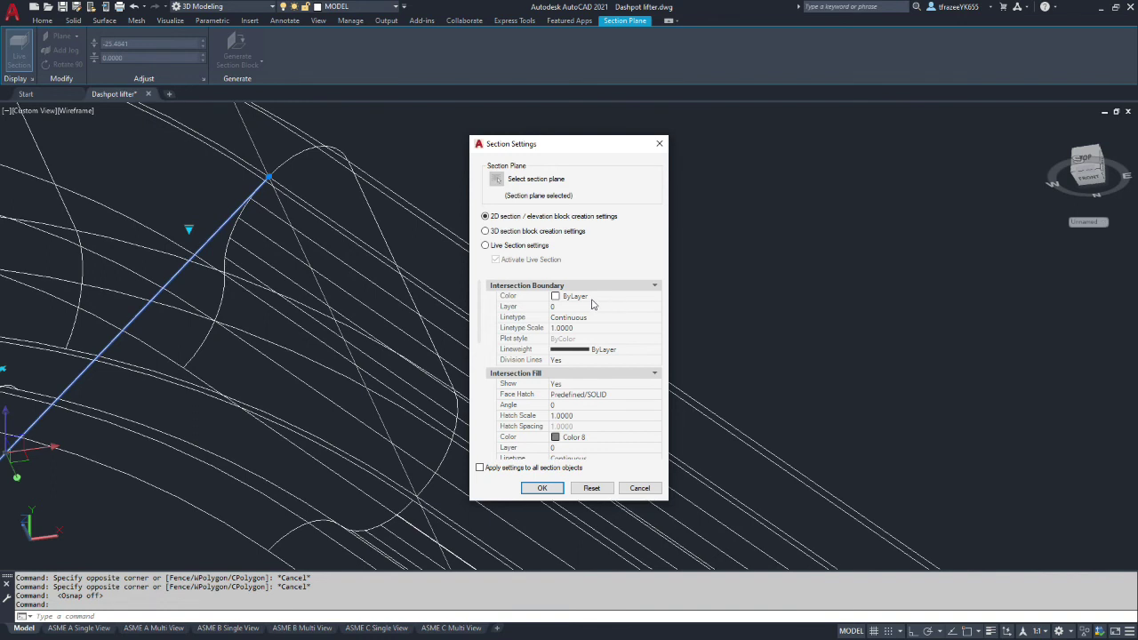
- Assign the section's intersection boundary to the PROFILE VISIBLE LINES layer
click(595, 307)
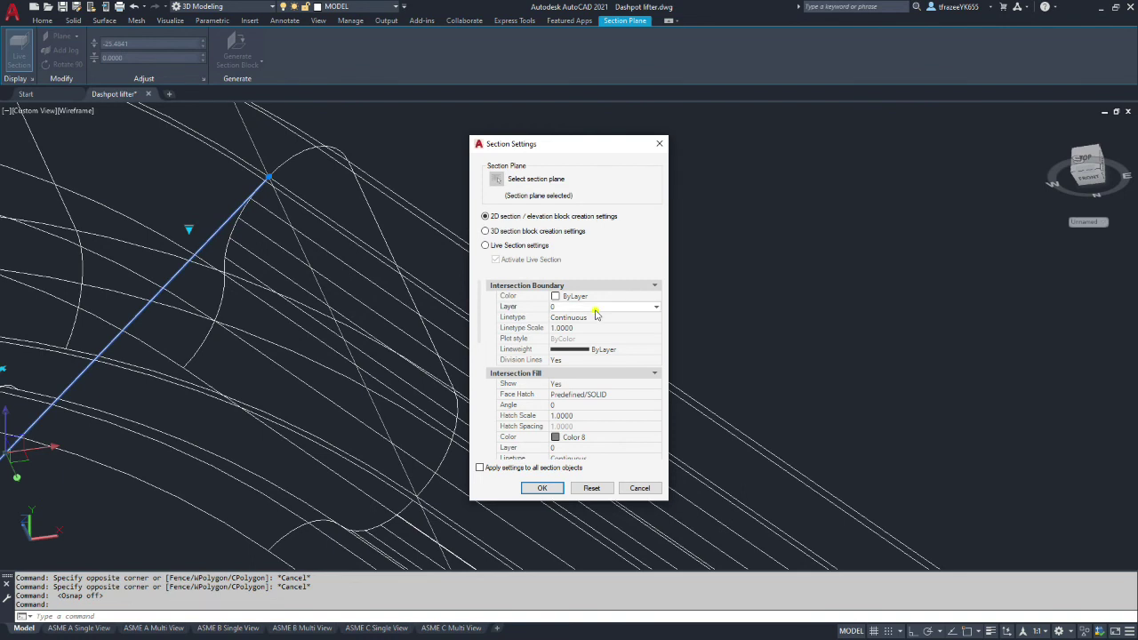
click(658, 310)
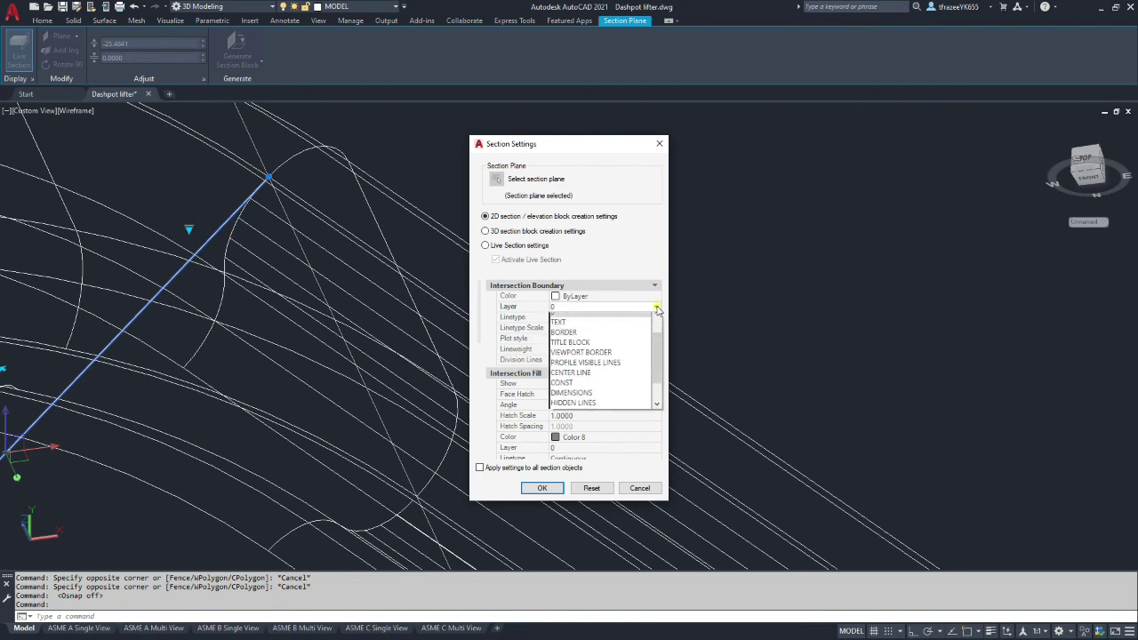
click(601, 367)
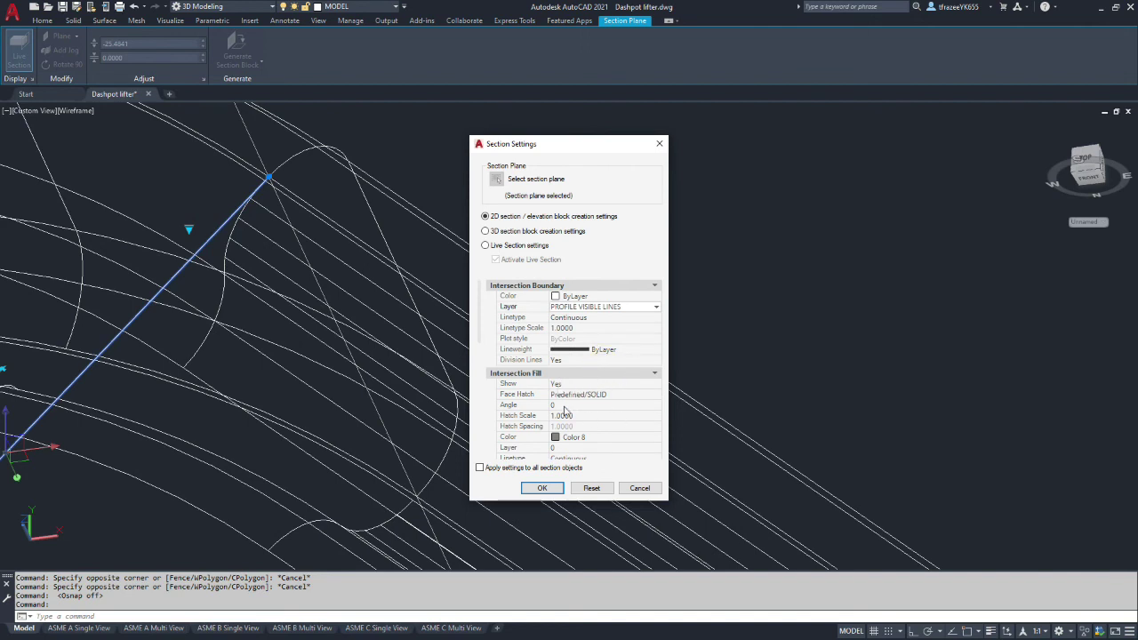
- Set the intersection fill's face hatch to the predefined ANSI31 pattern
click(609, 397)
click(657, 395)
click(562, 427)
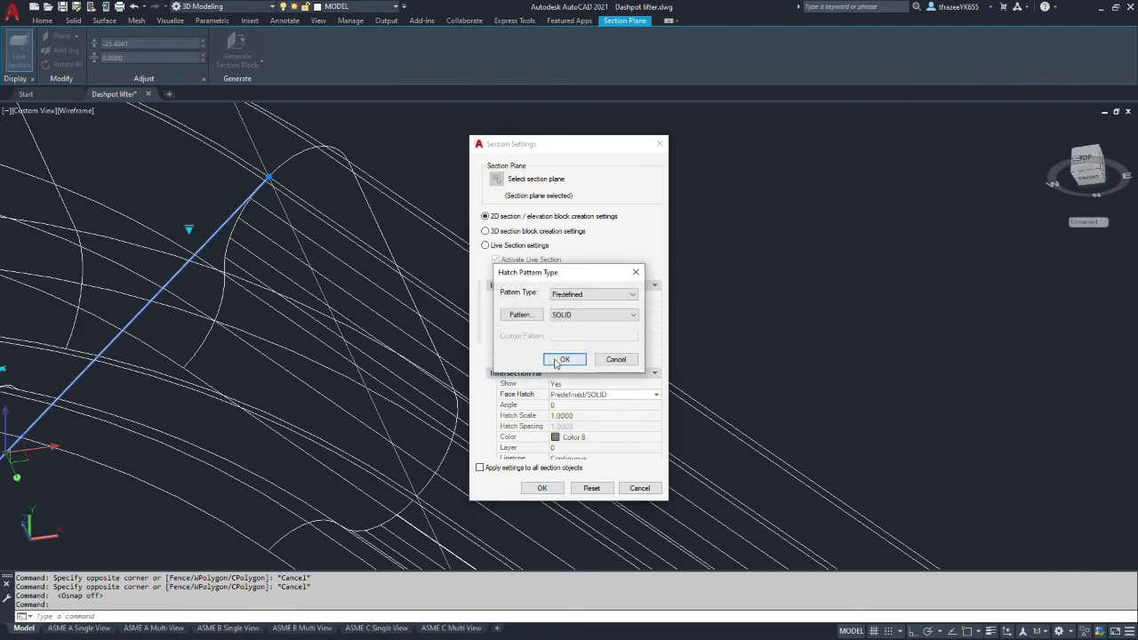
click(517, 315)
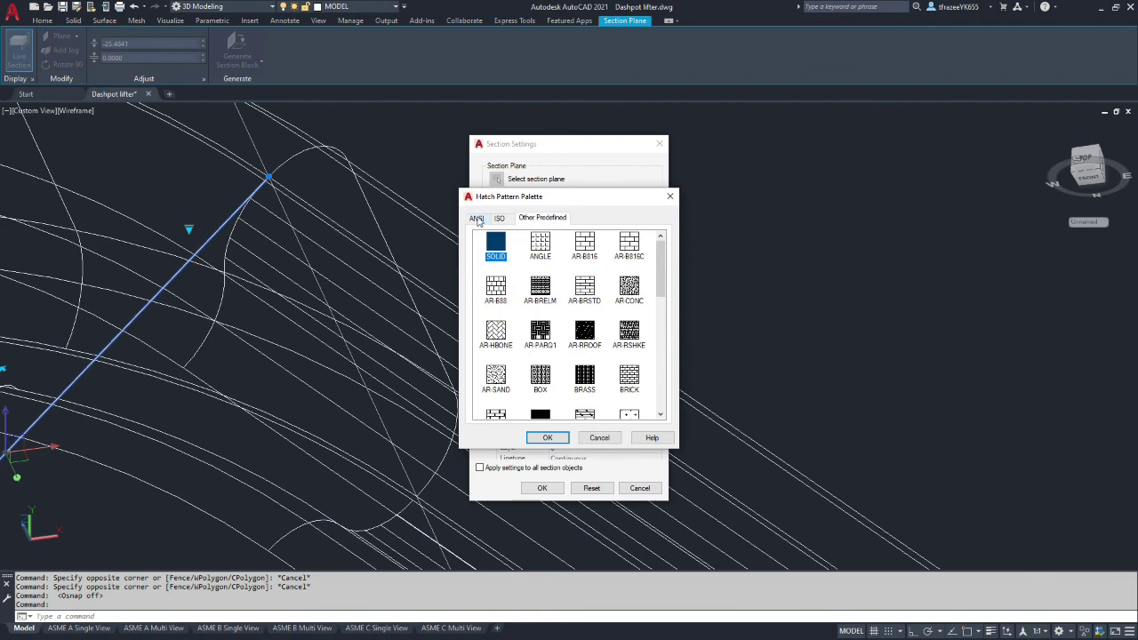
click(477, 218)
click(492, 245)
click(549, 439)
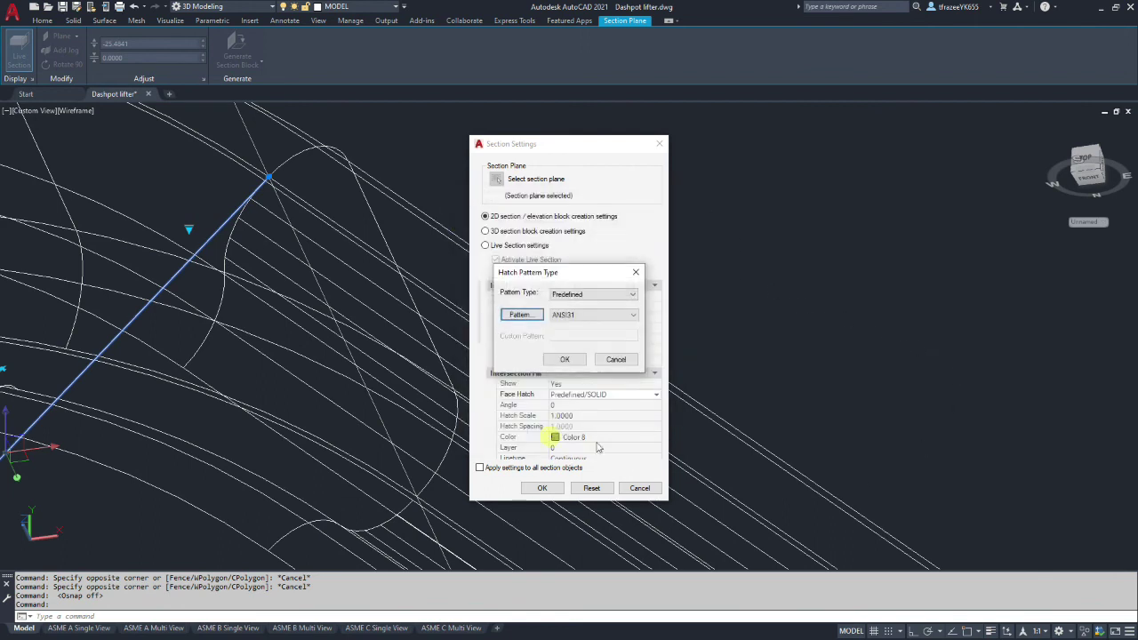
click(561, 361)
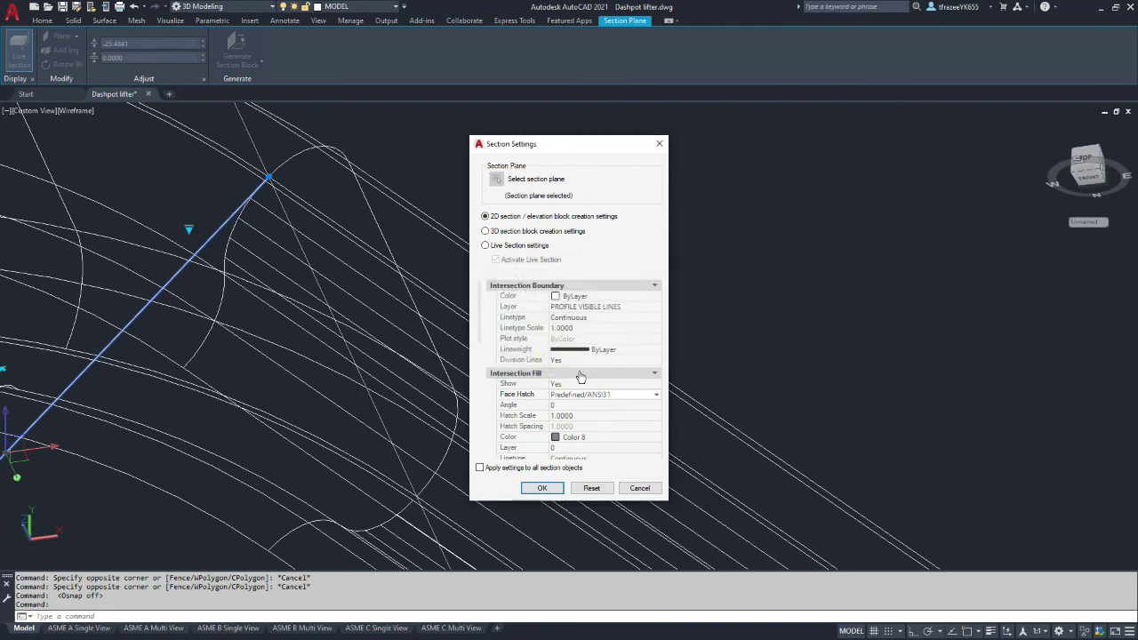
- Set the intersection fill's hatch scale to 25.4
click(605, 415)
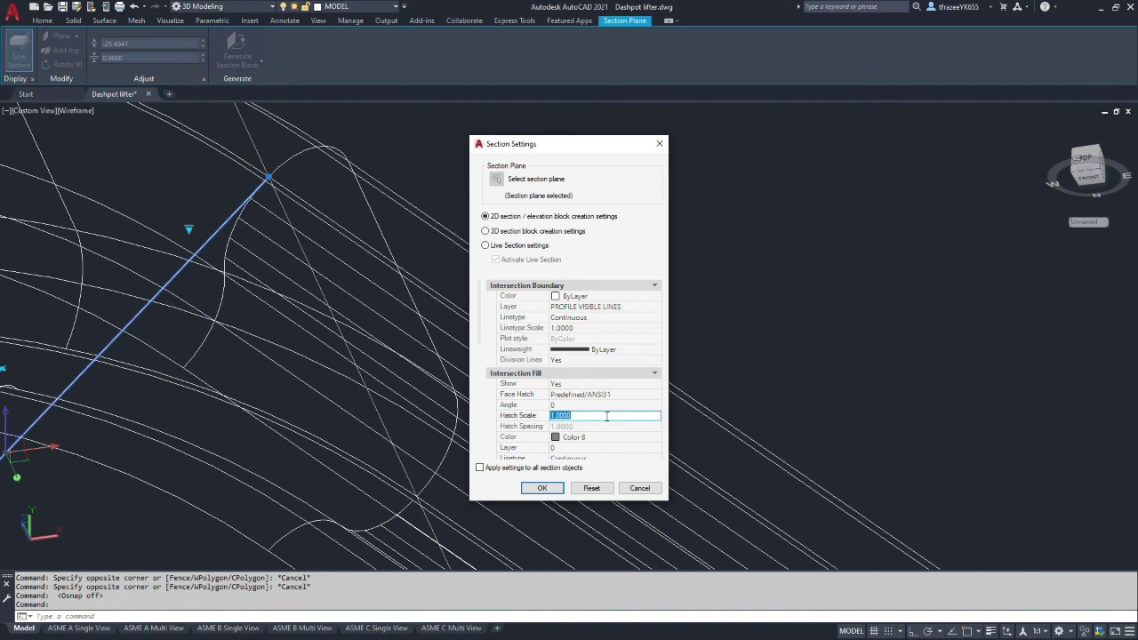
text(25.4)
click(587, 404)
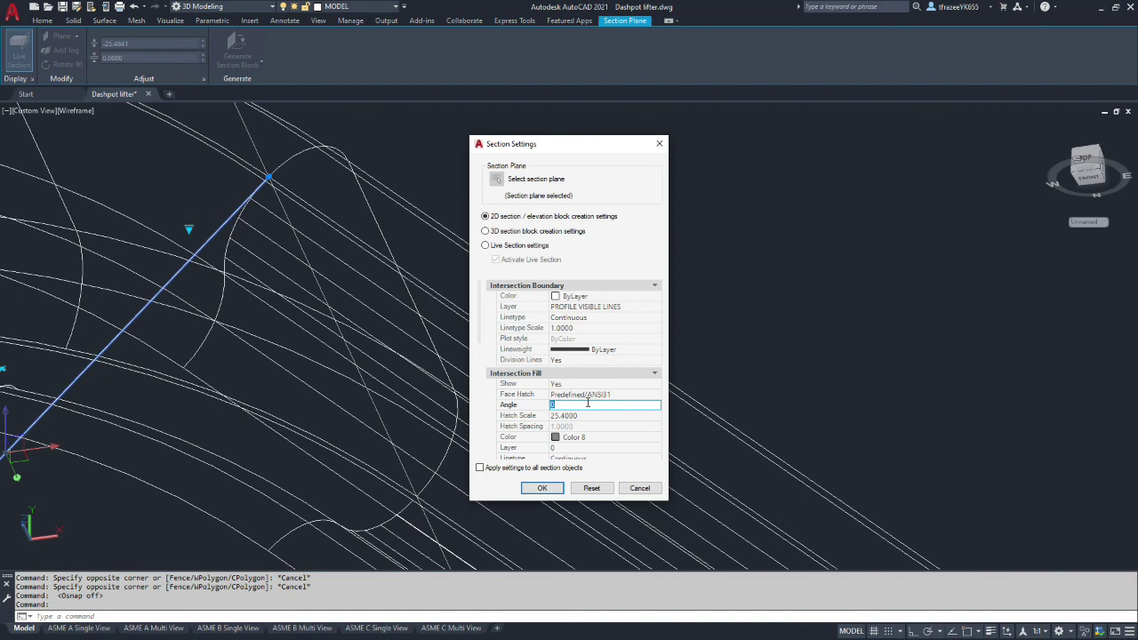
- Set the intersection fill's color to ByLayer and assign the fill to the DIMENSIONS layer
click(610, 437)
click(633, 438)
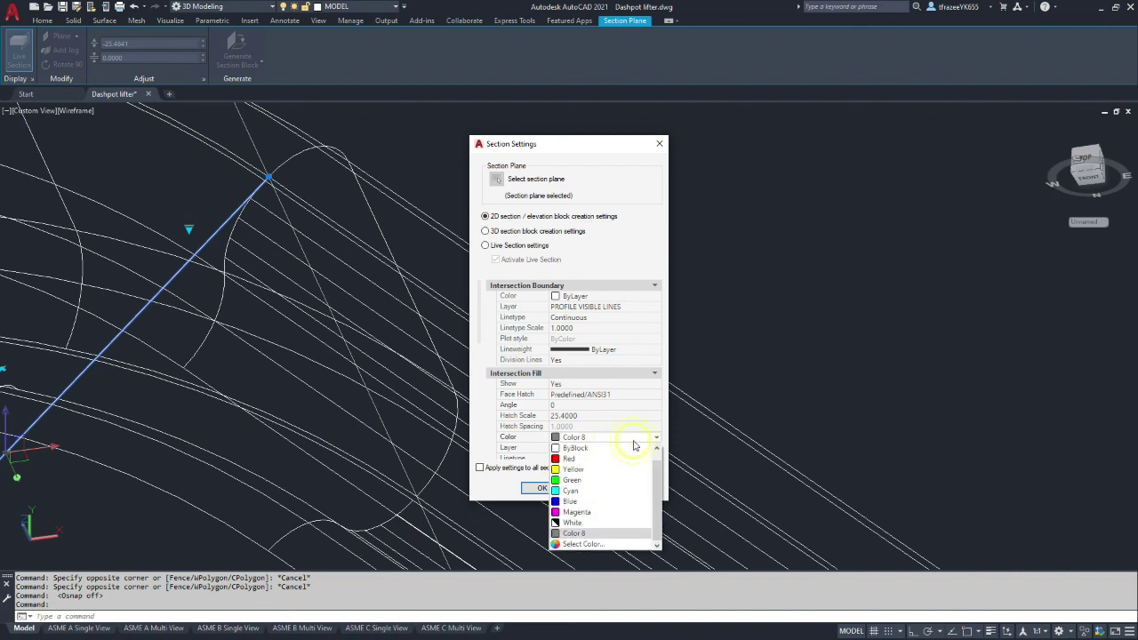
scroll(631, 449, up, 2)
click(615, 449)
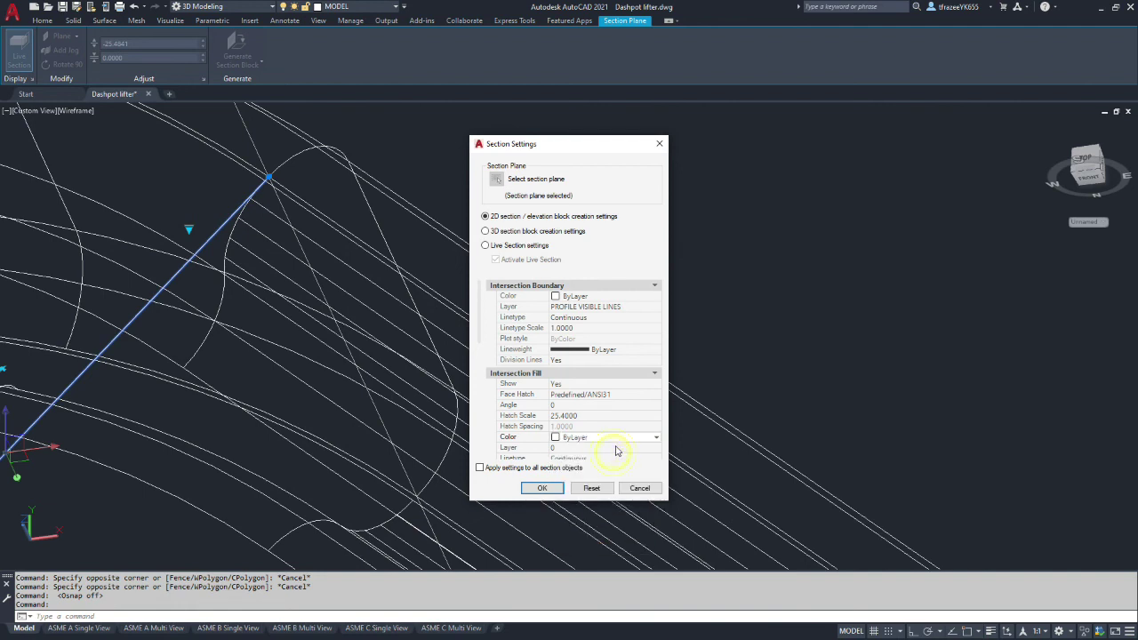
scroll(616, 450, down, 2)
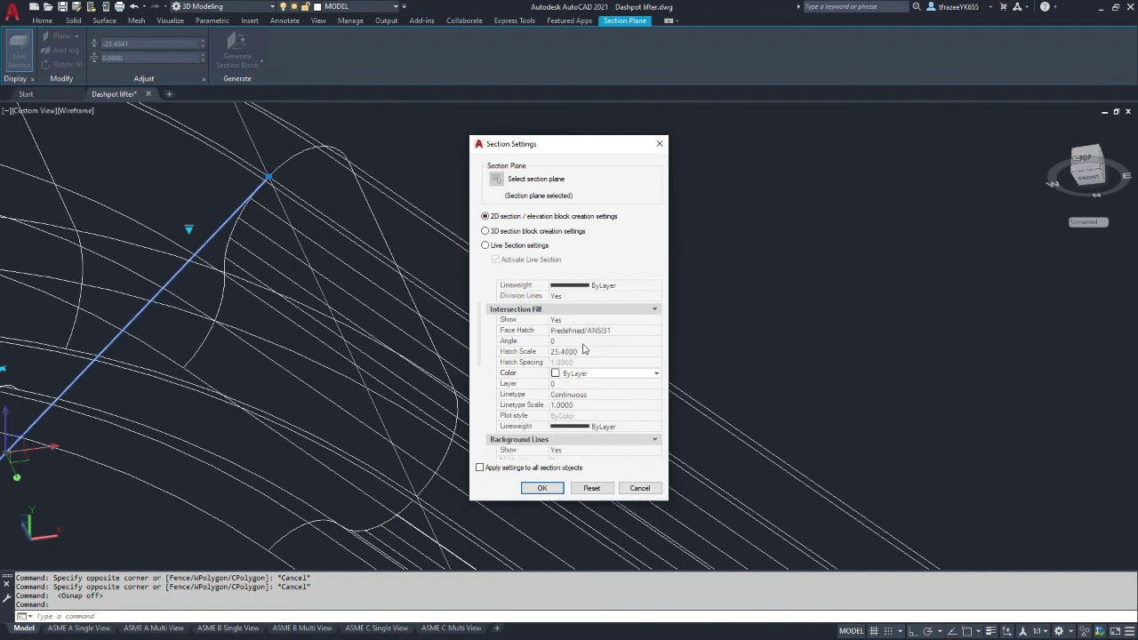
scroll(584, 350, up, 2)
click(580, 447)
click(583, 448)
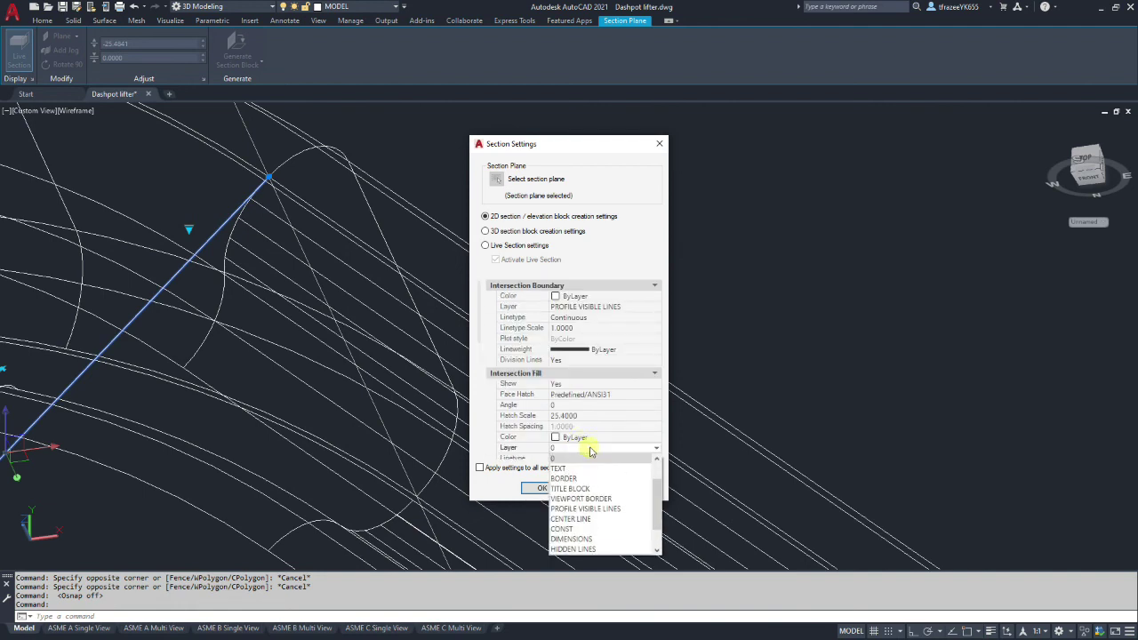
click(586, 539)
- Set both Show and Hidden Line to No for the section's background lines
scroll(632, 421, down, 4)
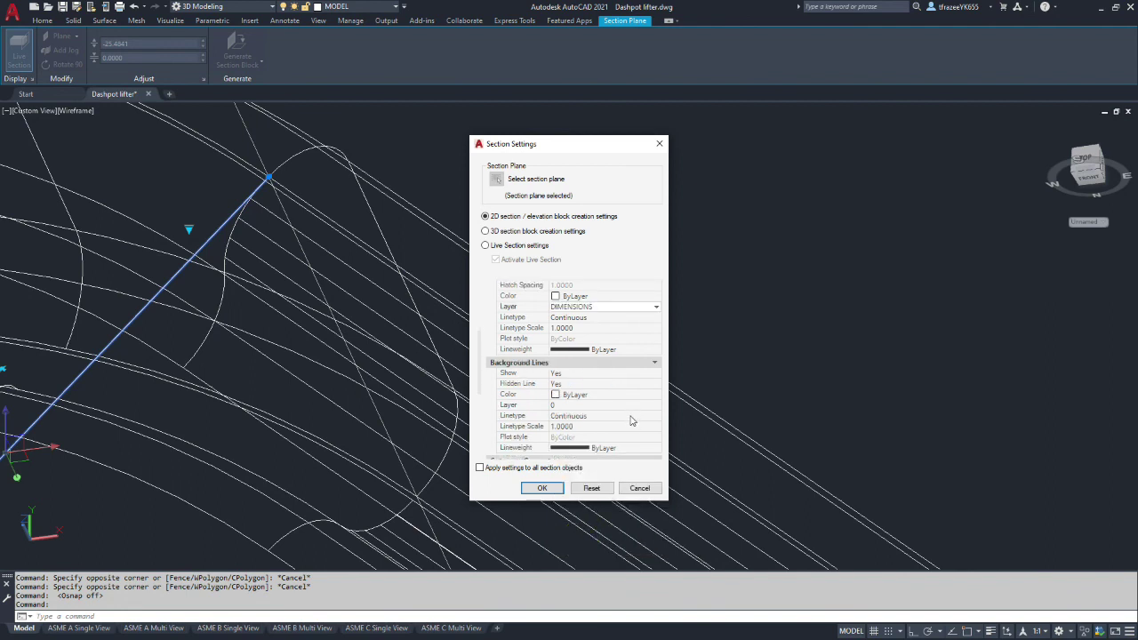
click(587, 375)
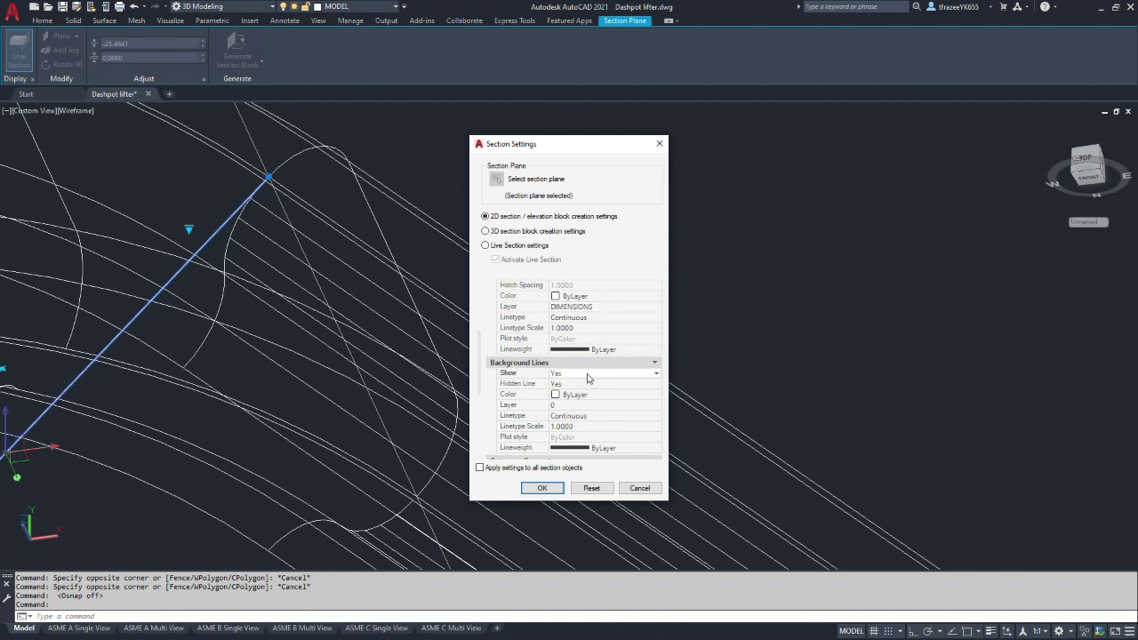
click(587, 377)
click(574, 396)
click(592, 385)
click(583, 384)
click(567, 406)
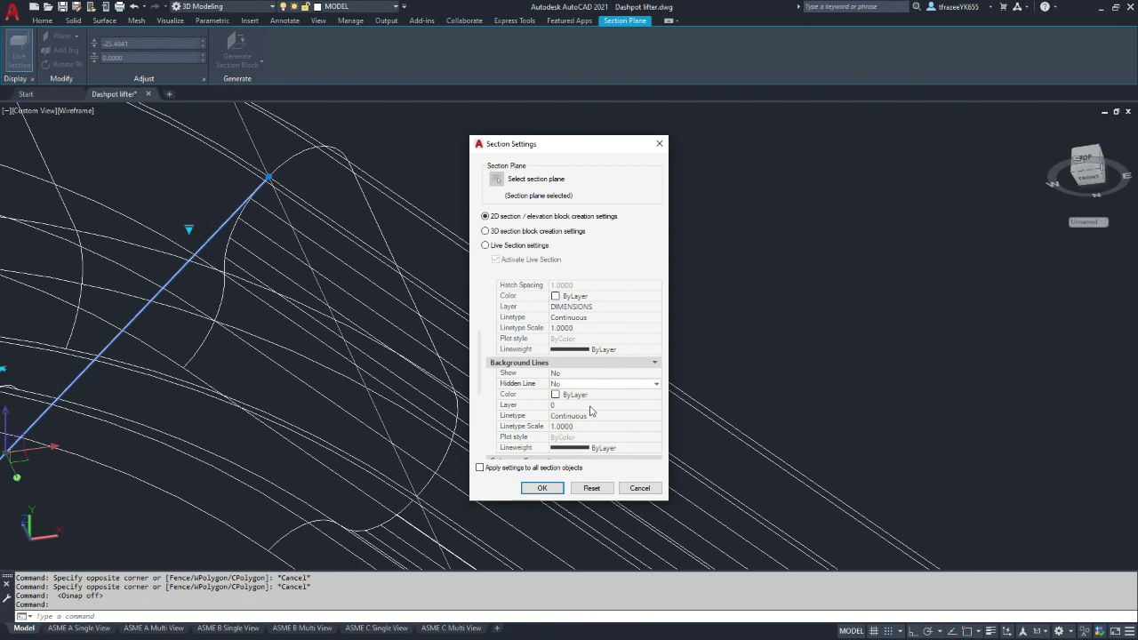
- Assign the section's background lines to the PROFILE VISIBLE LINES layer
click(591, 406)
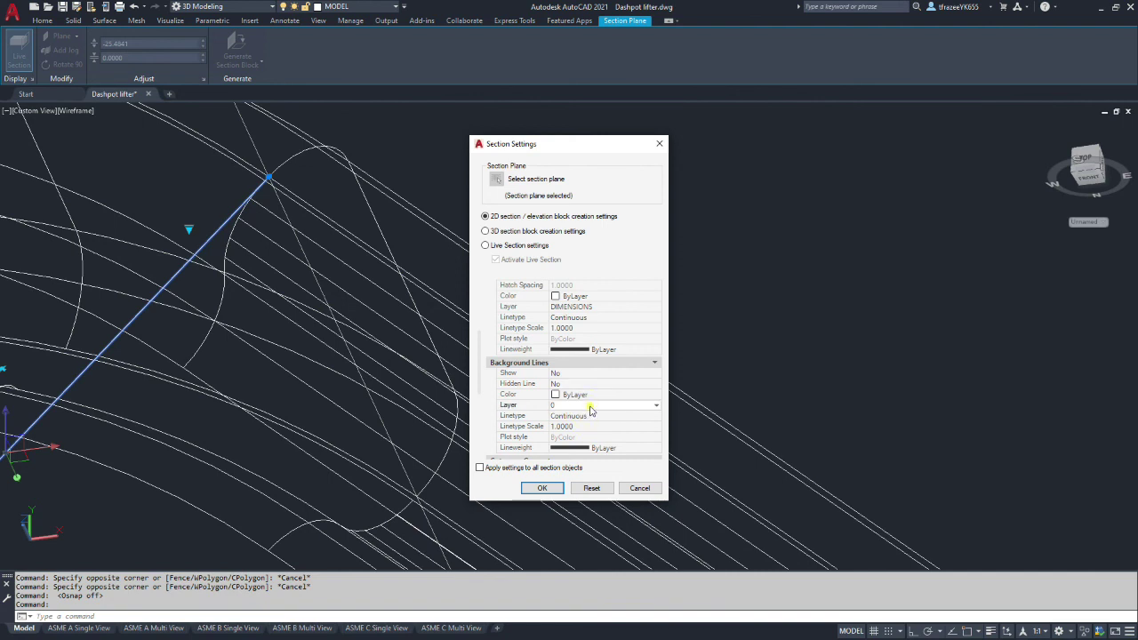
click(653, 407)
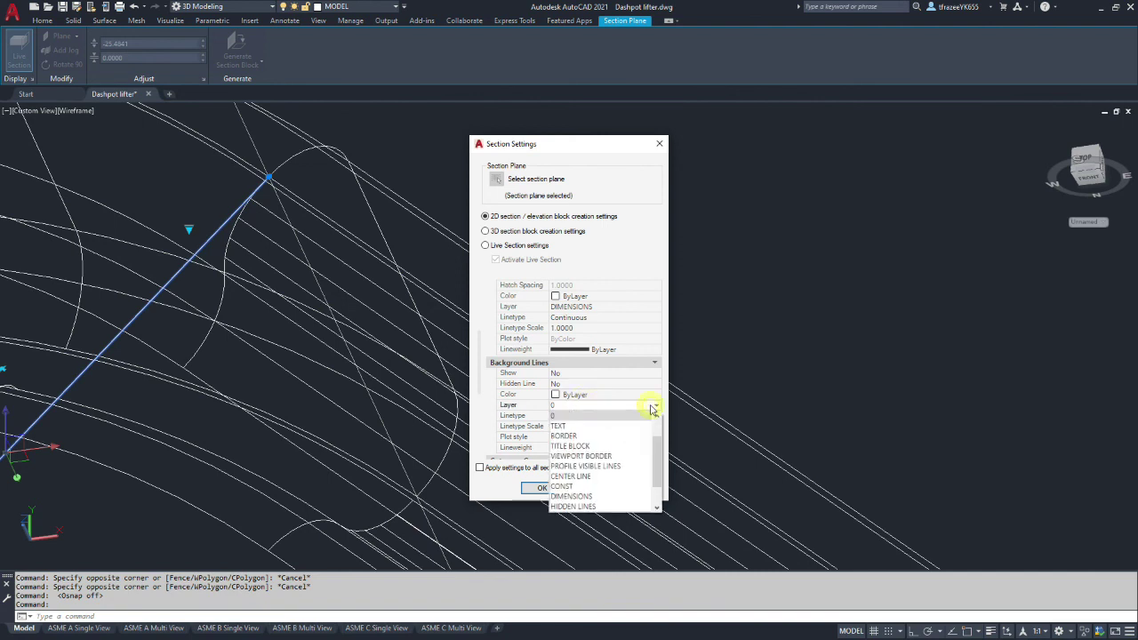
click(610, 467)
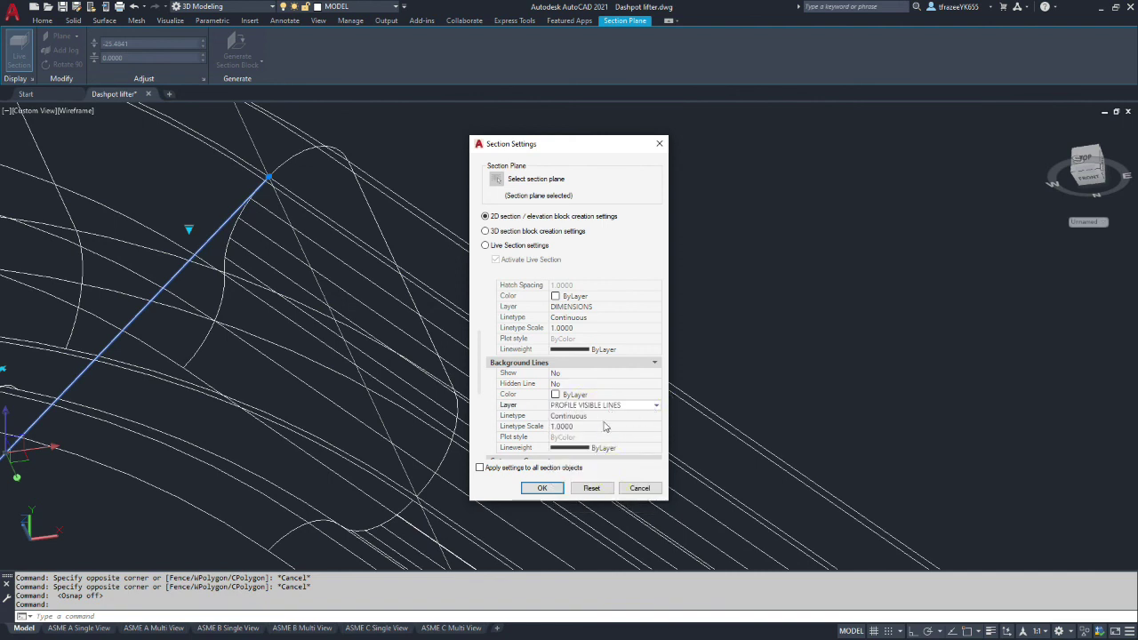
- Set Hidden Line to No for the section's cut-away geometry
scroll(605, 428, down, 2)
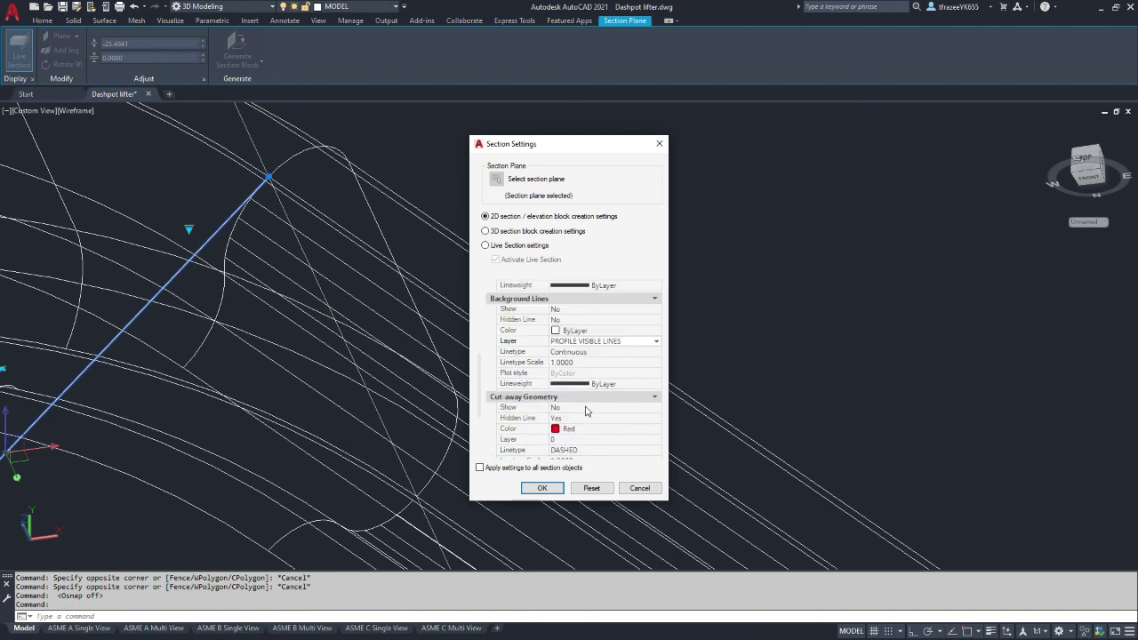
click(585, 418)
click(584, 420)
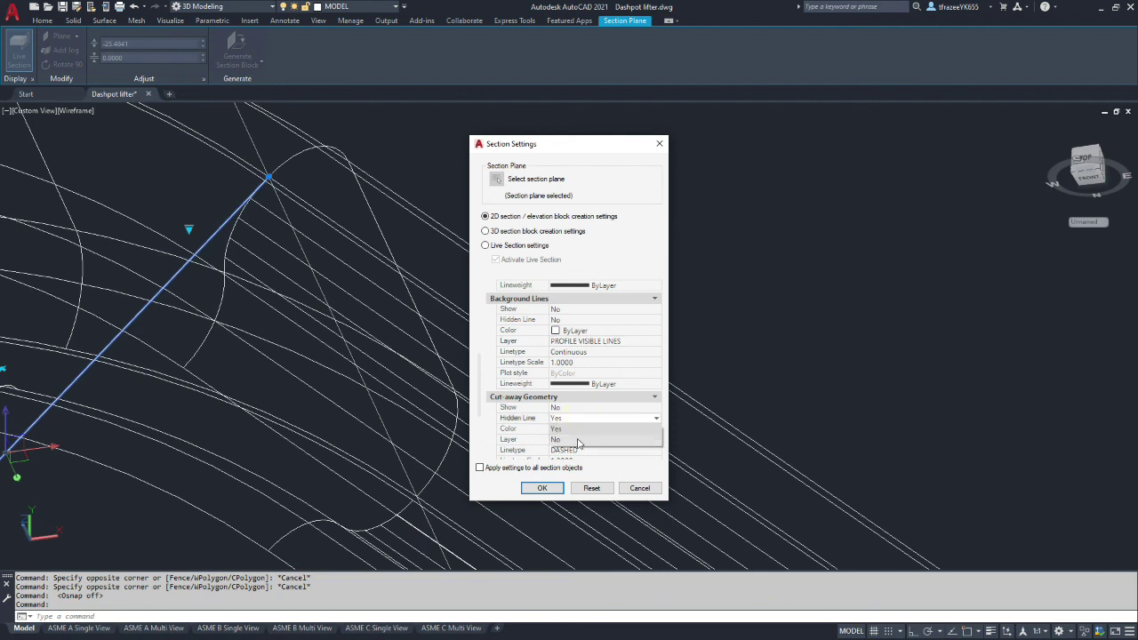
click(583, 440)
- Turn off the display of curve tangency lines and accept the section settings
scroll(578, 440, down, 3)
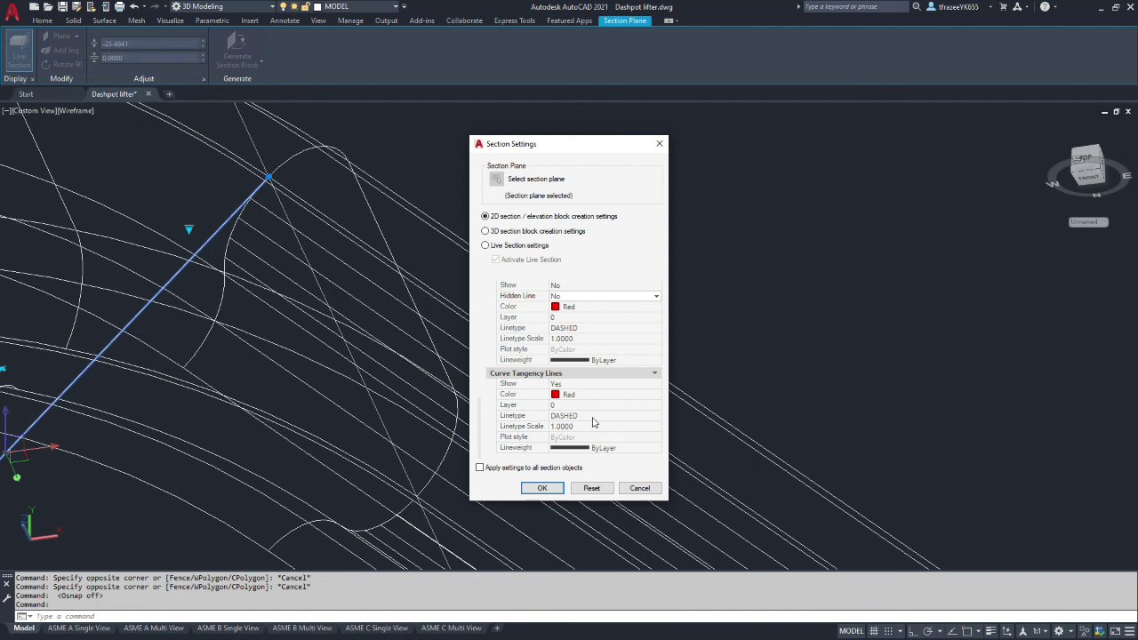
click(584, 383)
click(586, 384)
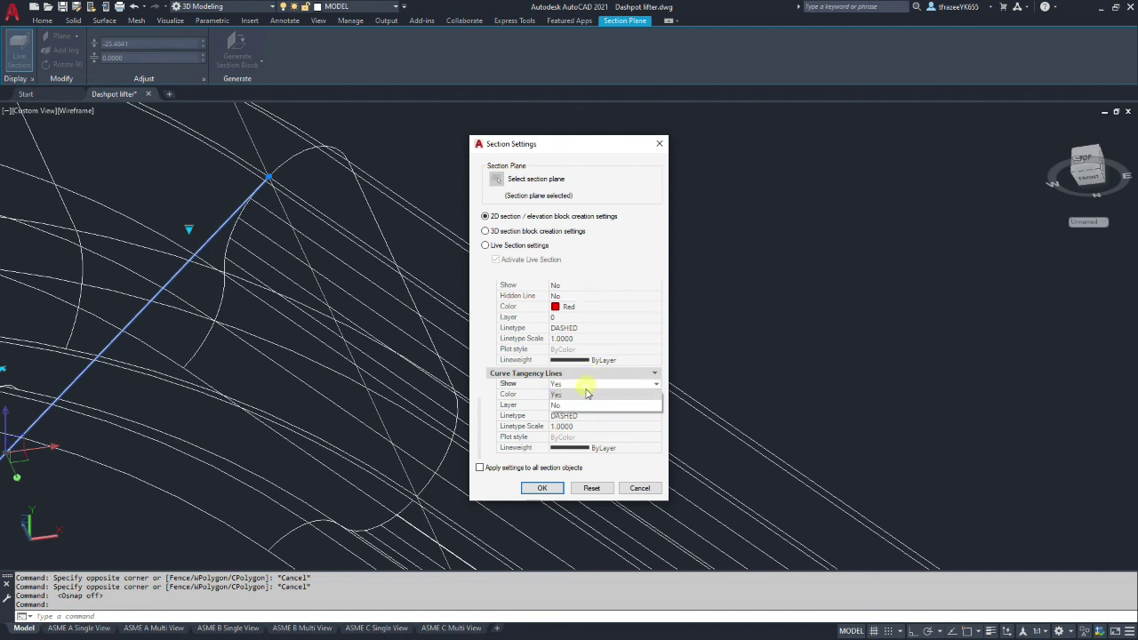
click(578, 405)
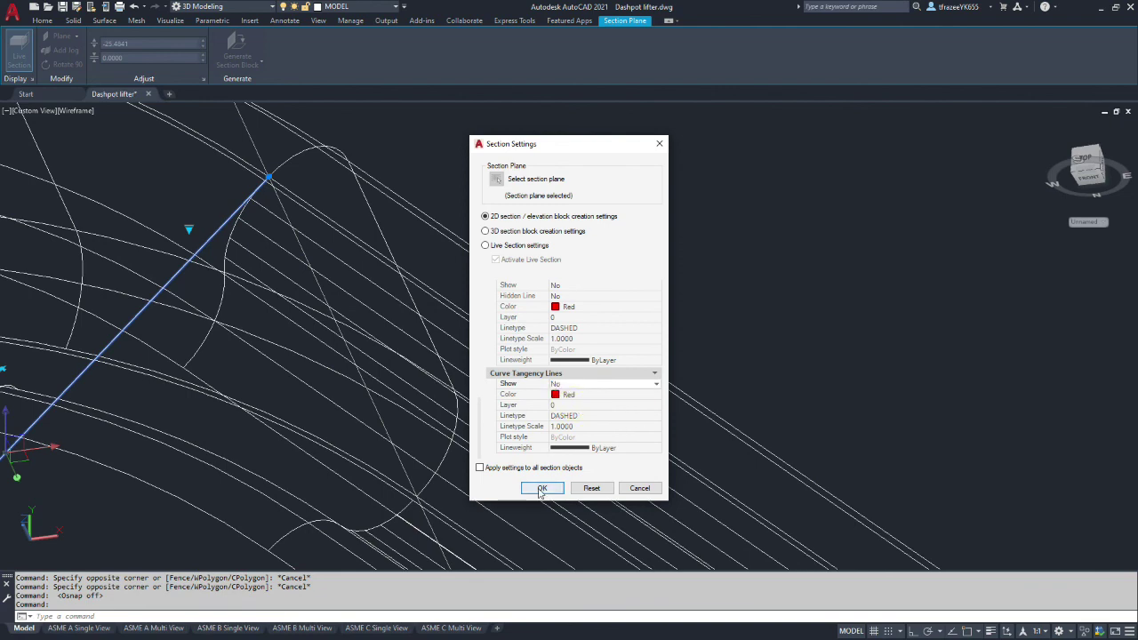
click(541, 489)
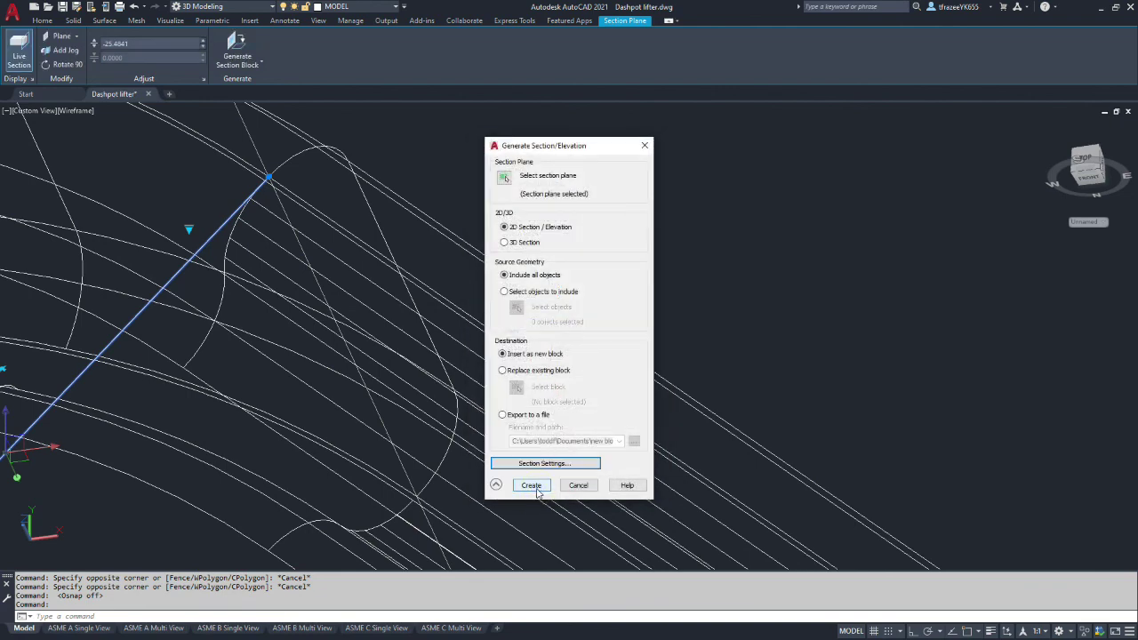
- Create the arm's 2D section as a new block and insert it in empty space beside the model at scale 1 and rotation 0
click(531, 485)
scroll(533, 483, down, 6)
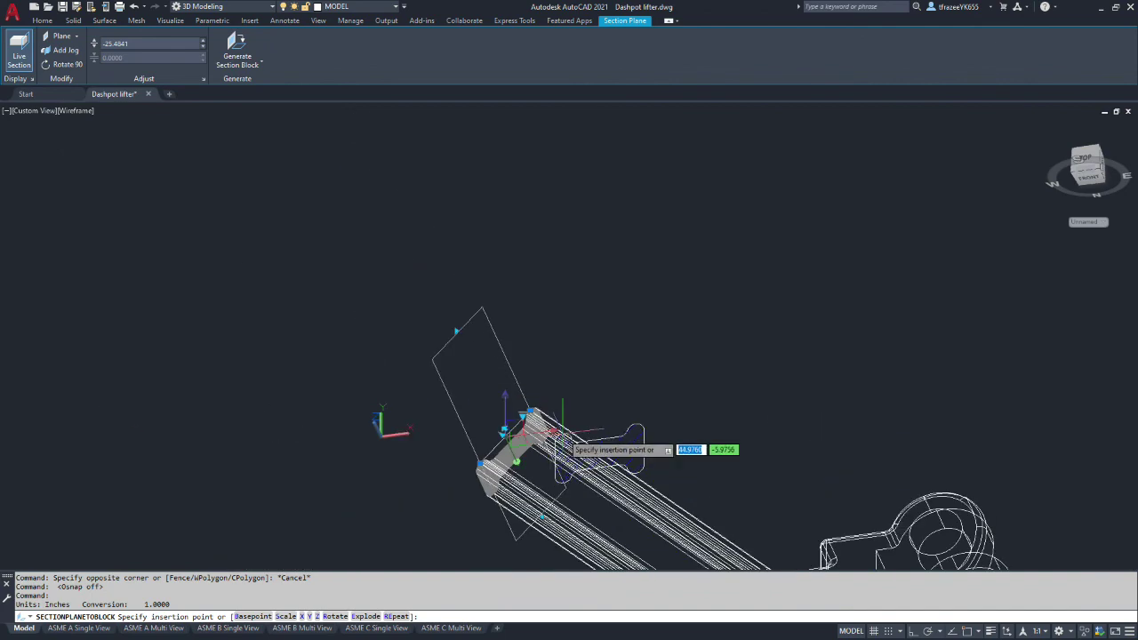
scroll(556, 440, down, 3)
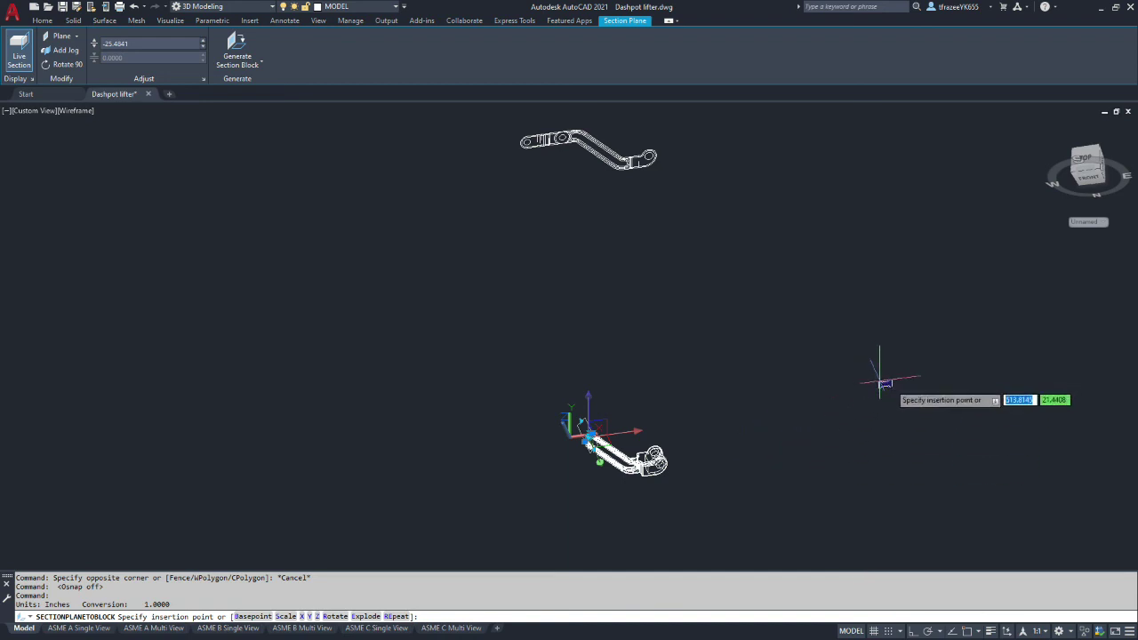
click(899, 386)
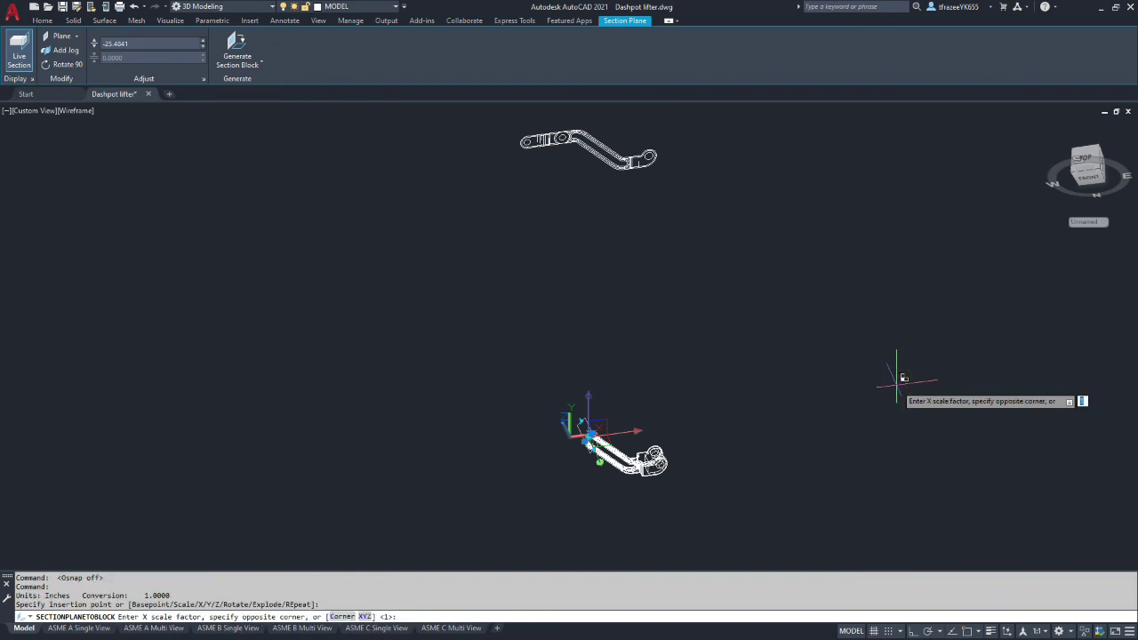
key(Return)
key(Return)
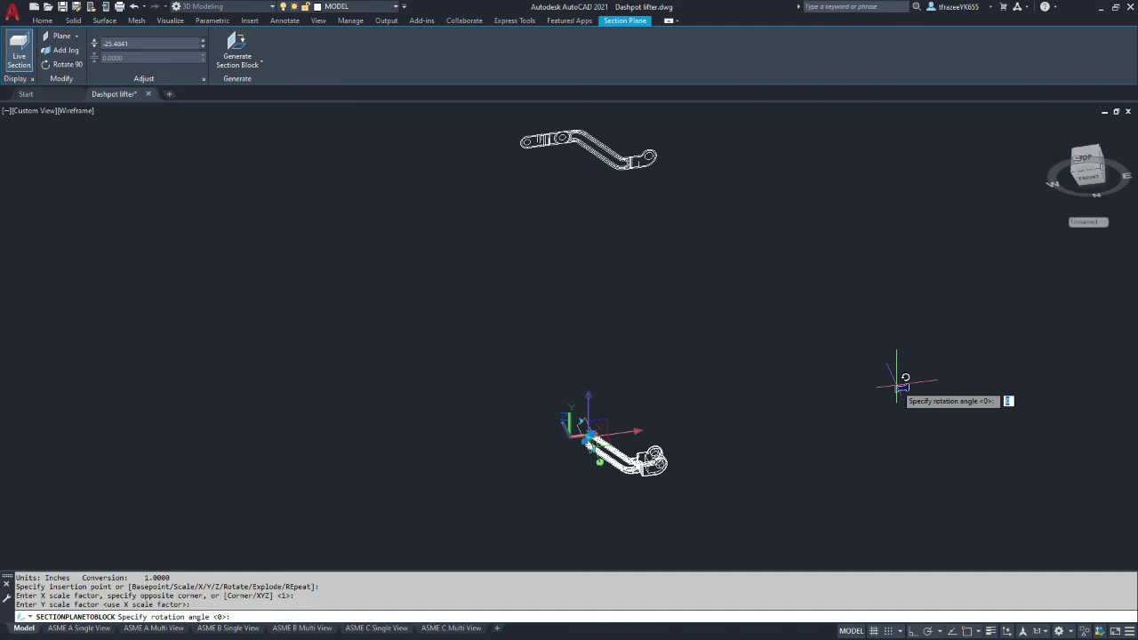
key(Escape)
key(Escape)
scroll(890, 374, up, 10)
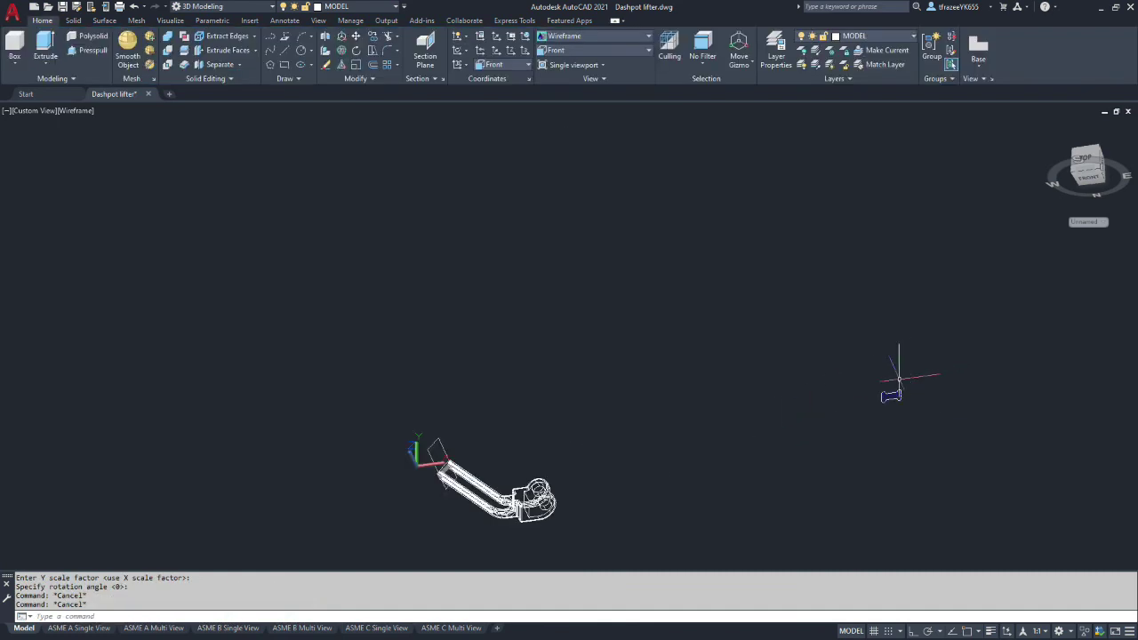
scroll(934, 394, up, 3)
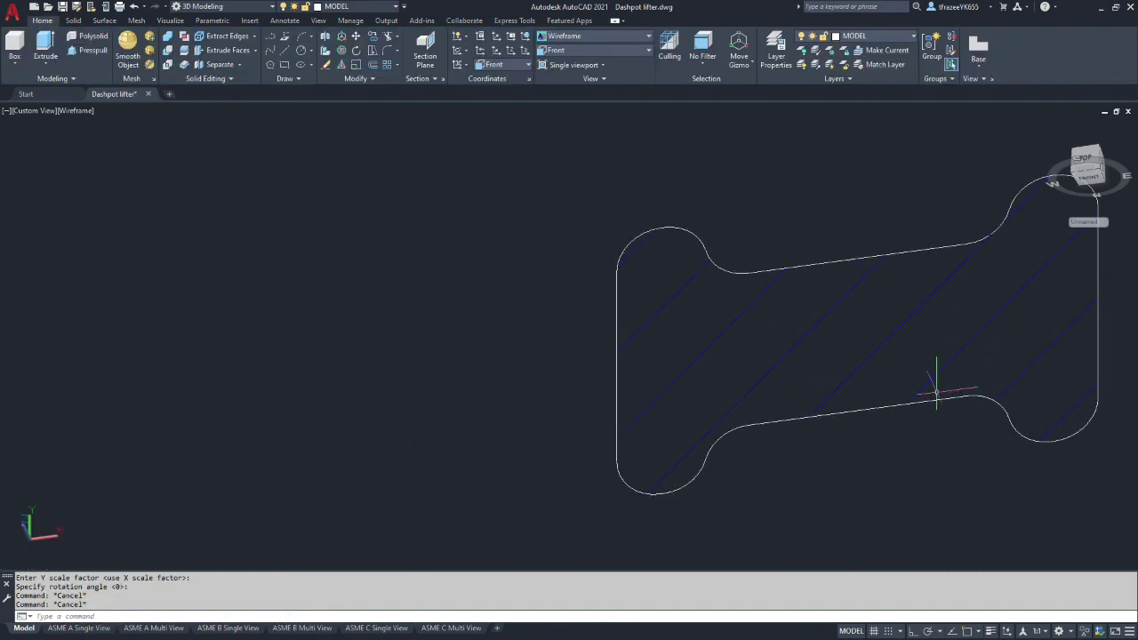
scroll(452, 300, down, 15)
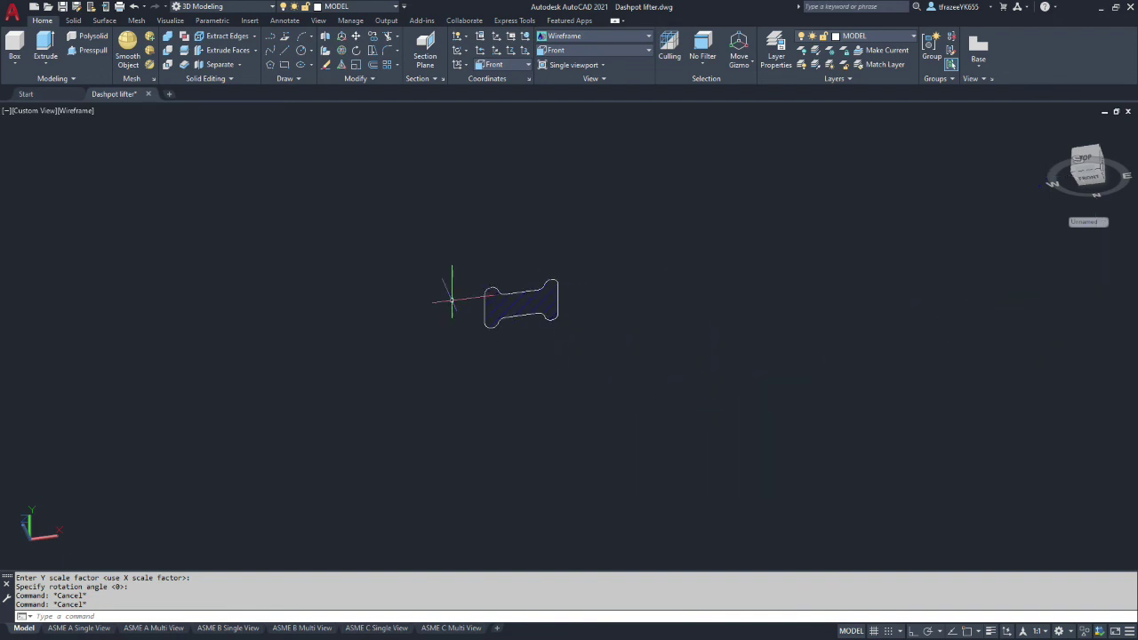